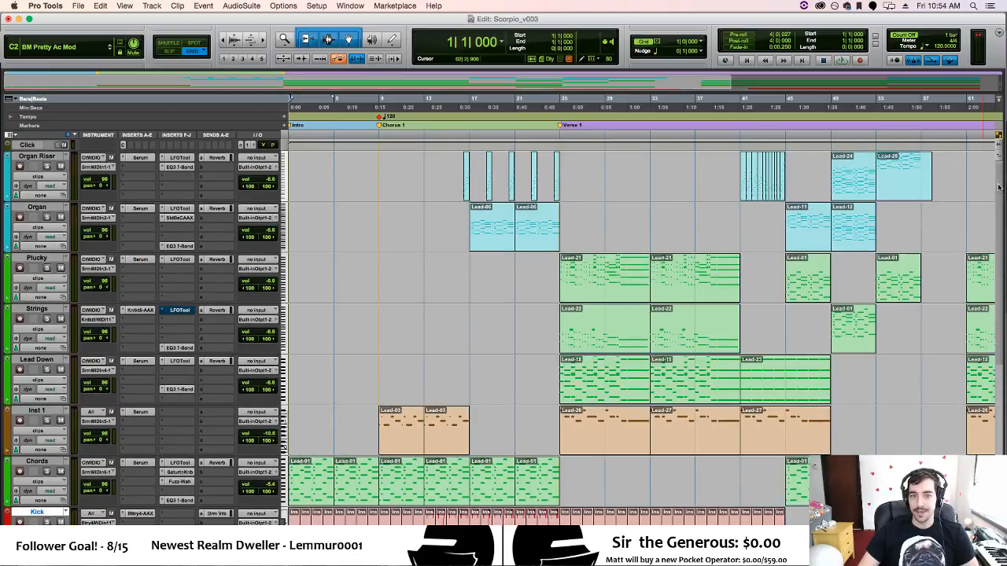
# Play the session from the first bar and restart playback from the beginning.
pyautogui.scroll(6, 996, 183)
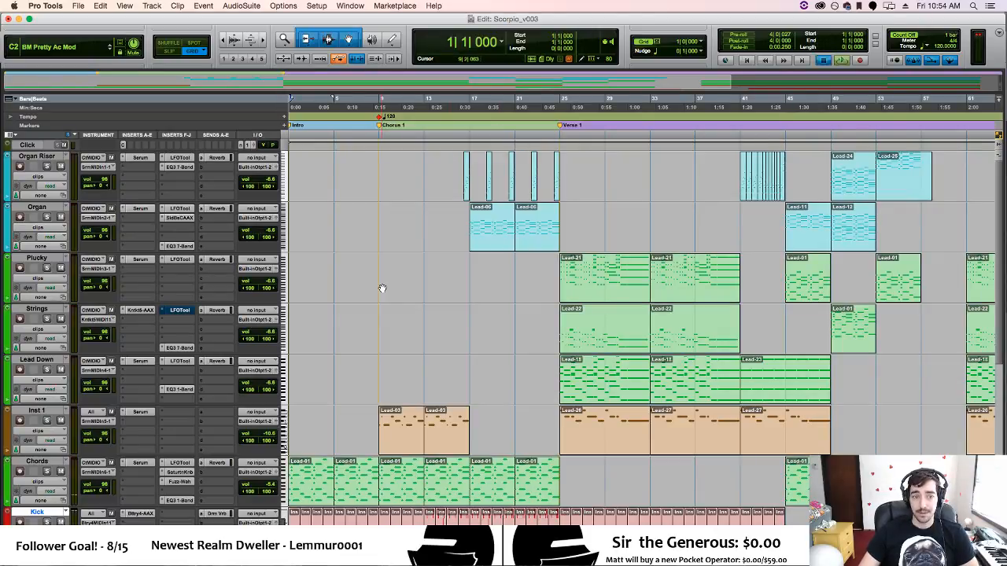
pyautogui.press('space')
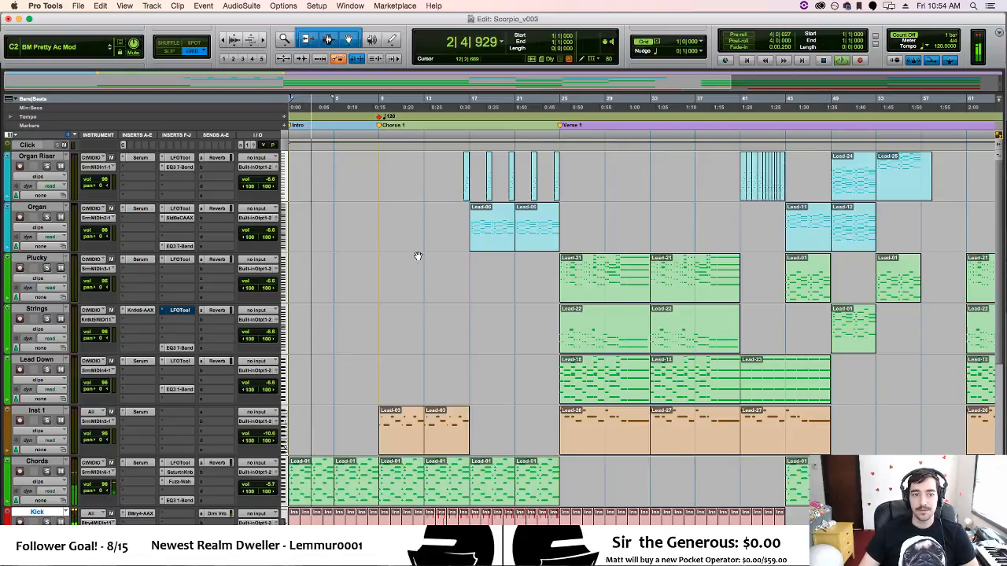
pyautogui.press('space')
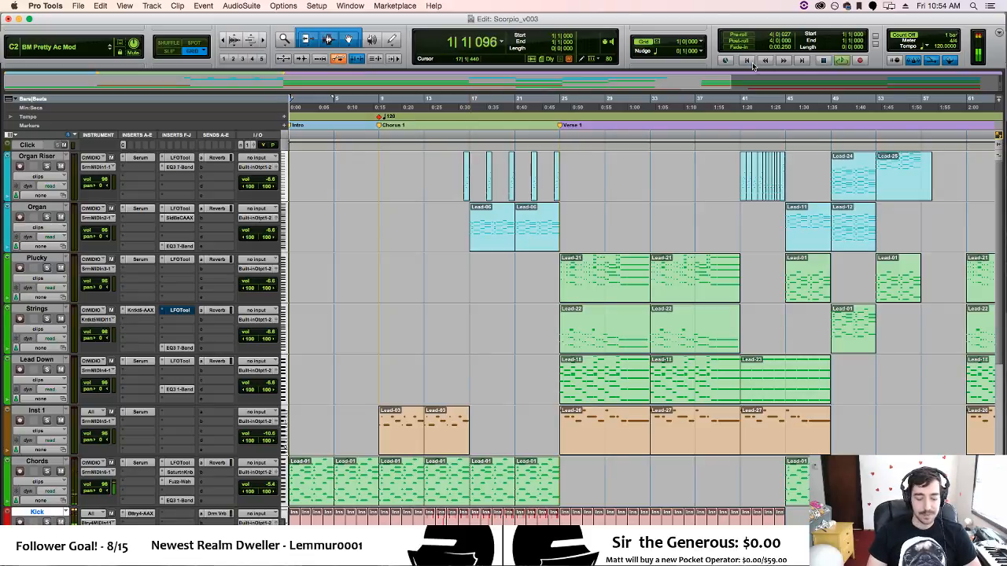
# Try to add a marker named Pre-Chorus at bar 41.
pyautogui.press('r')
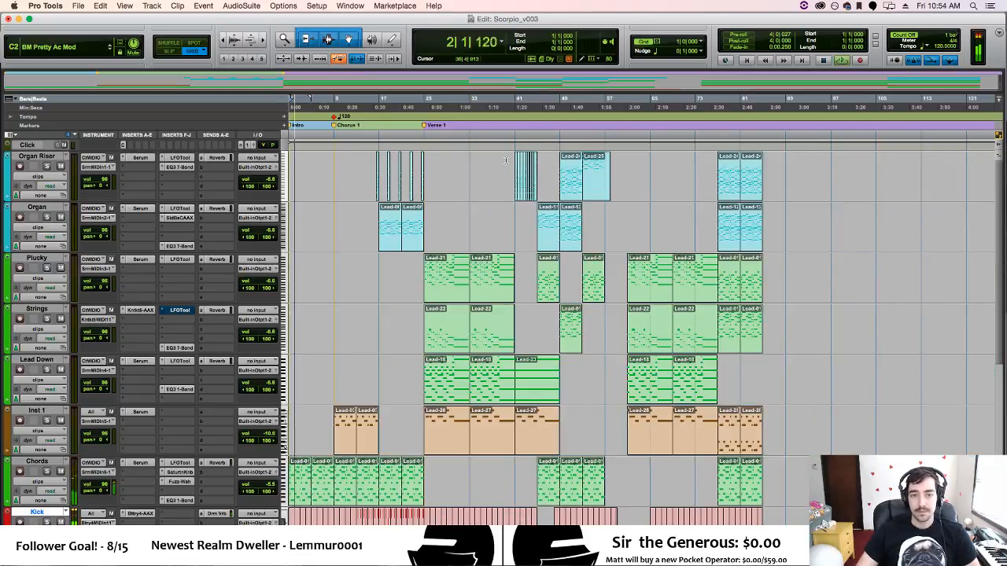
pyautogui.click(513, 126)
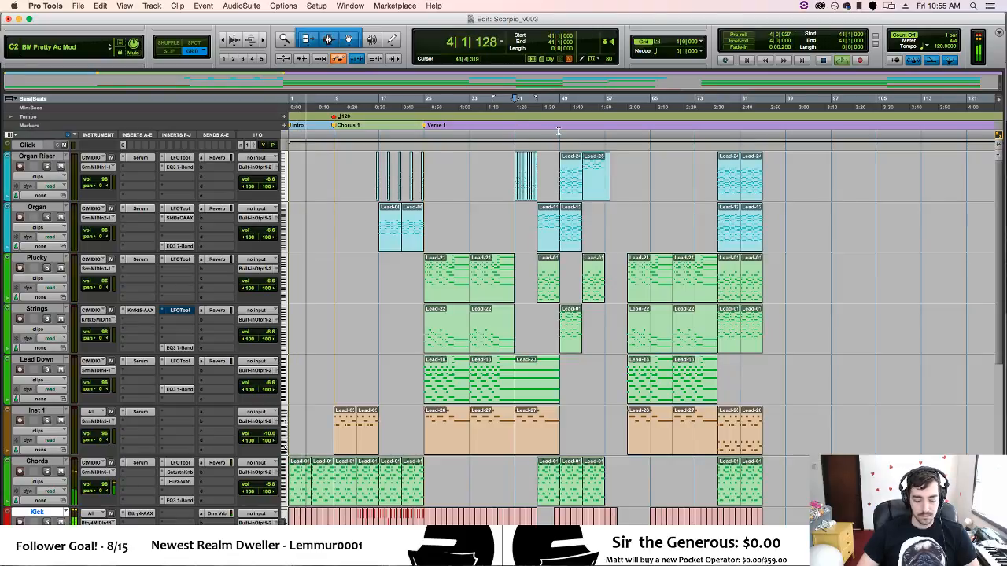
pyautogui.press('KP_Enter')
pyautogui.write('P')
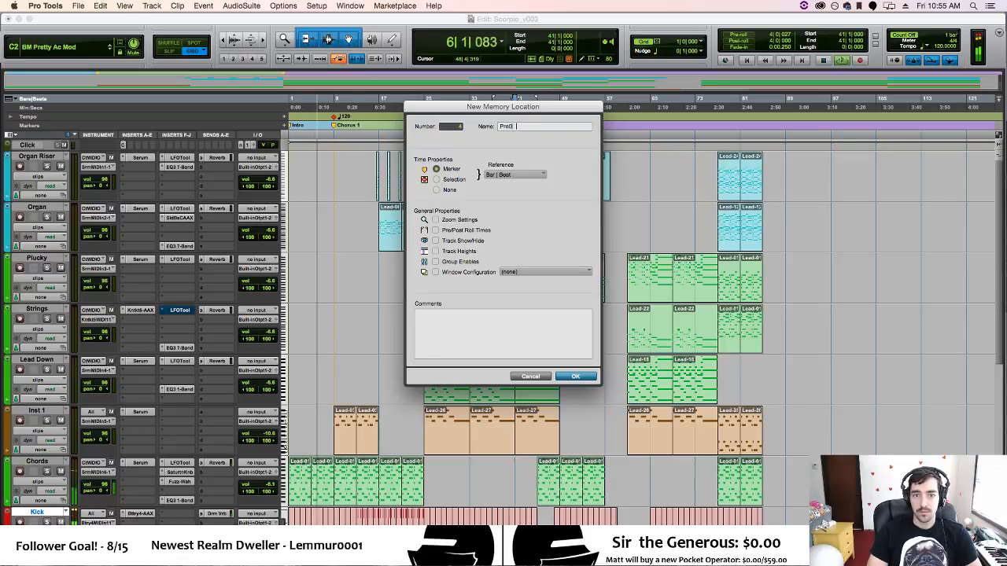
pyautogui.write('re-Chorus')
pyautogui.press('Return')
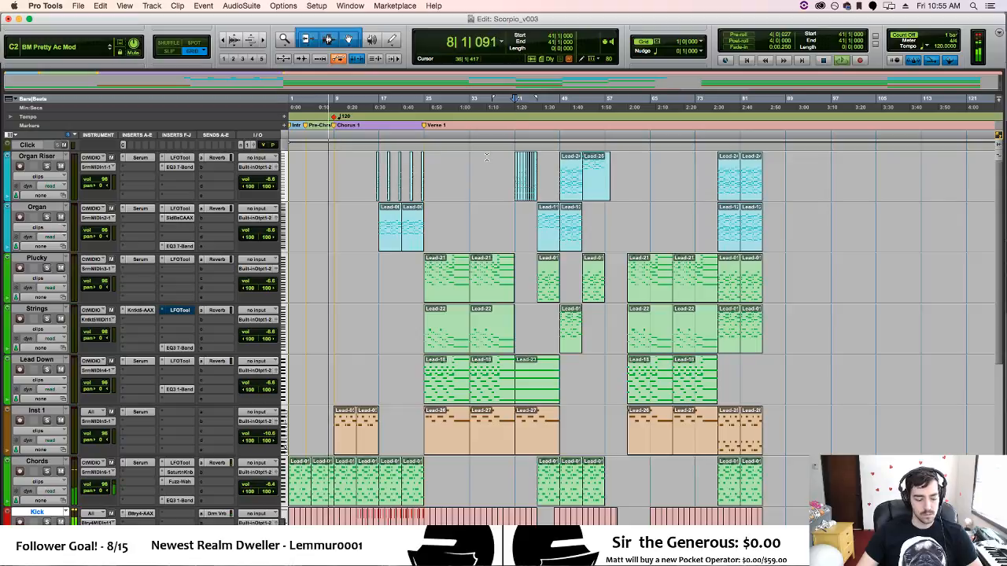
pyautogui.press('super+z')
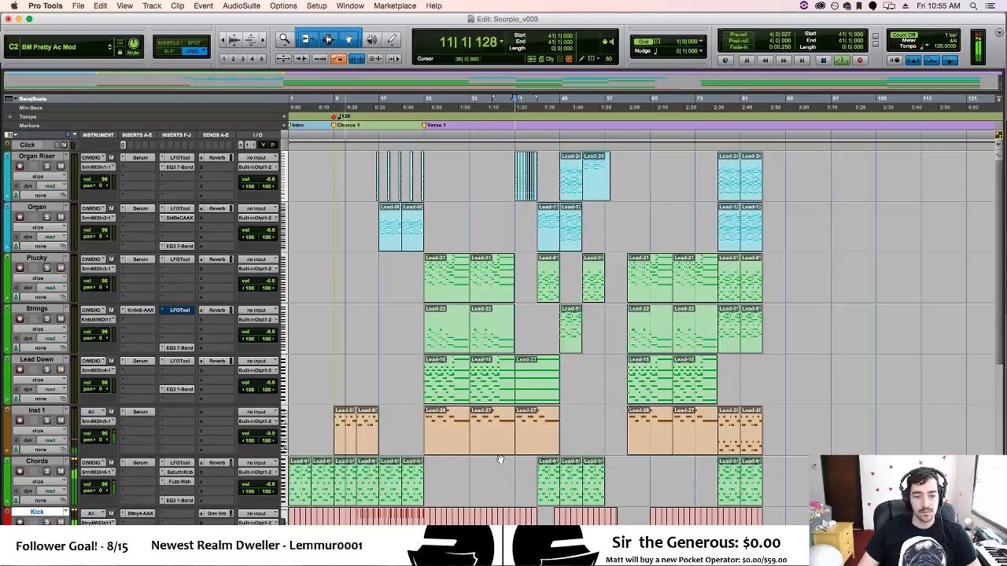
# Toggle the bypass of the Chords track's Fuzz-Wah insert and browse the multichannel plug-ins for the free slot below it.
pyautogui.scroll(-2, 157, 456)
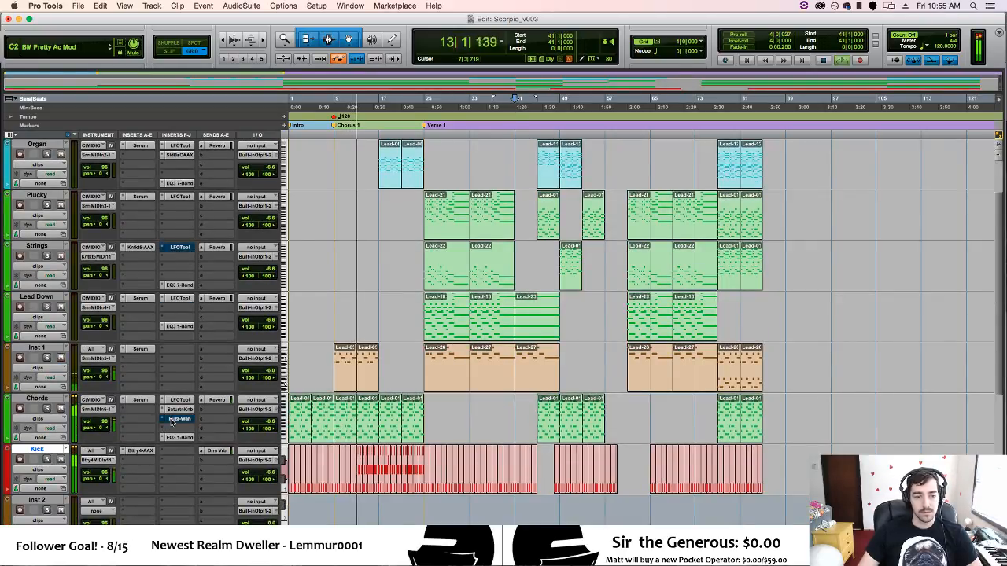
pyautogui.keyDown('super'); pyautogui.click(173, 419); pyautogui.keyUp('super')
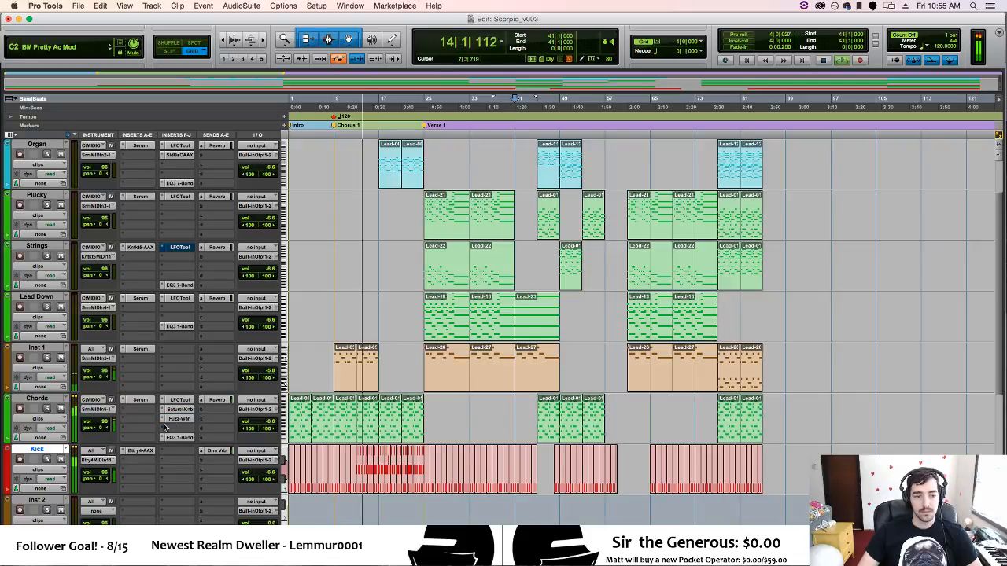
pyautogui.click(173, 428)
pyautogui.moveTo(215, 457)
pyautogui.moveTo(281, 483)
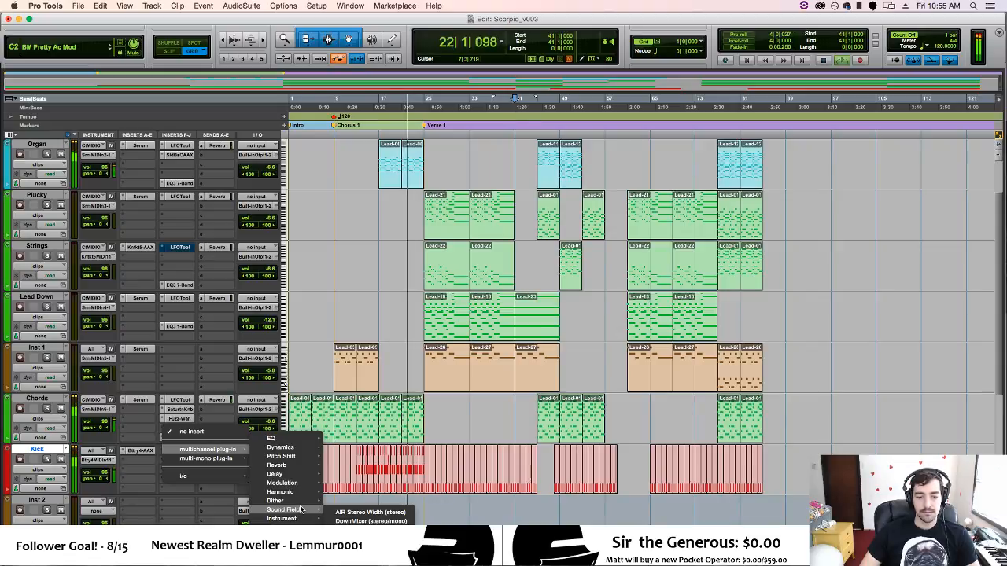
pyautogui.moveTo(300, 527)
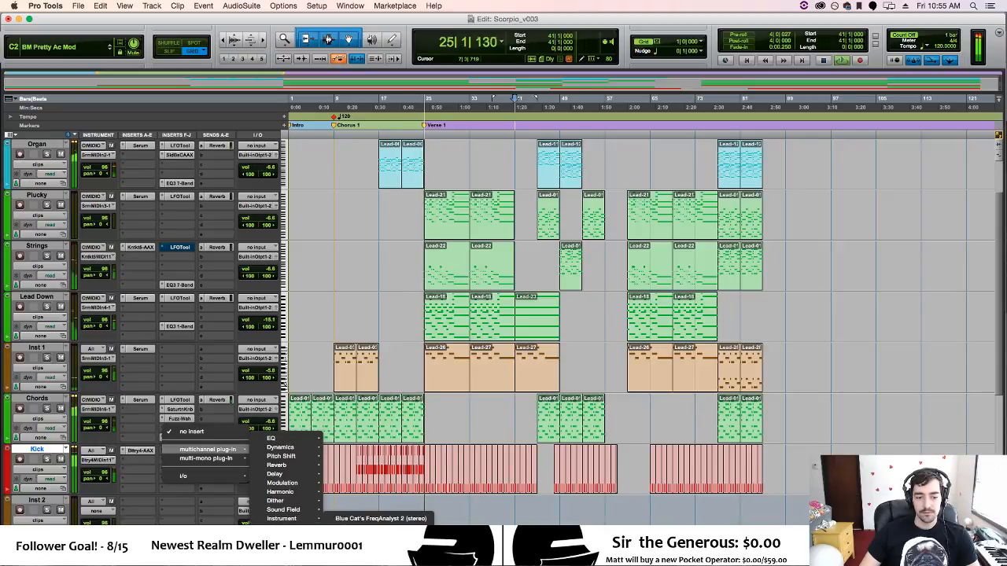
pyautogui.moveTo(303, 447)
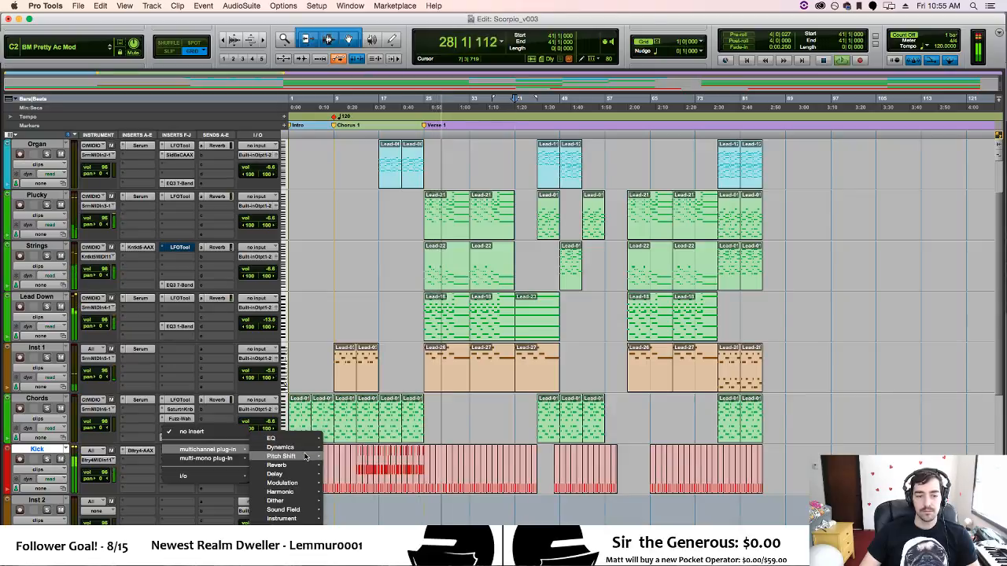
pyautogui.moveTo(305, 464)
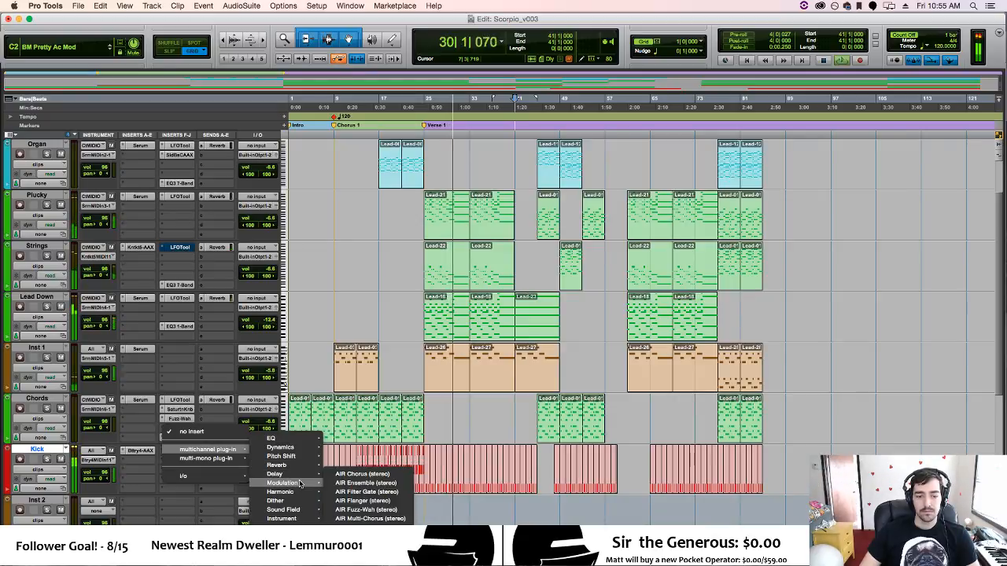
pyautogui.press('Escape')
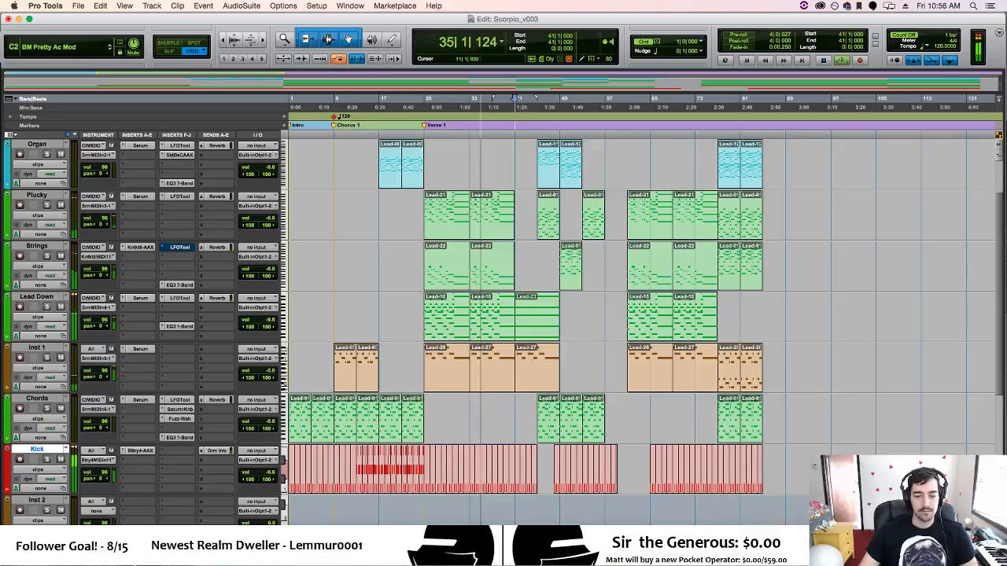
# Switch to the Twitch window in Chrome, move it off the session and return to Pro Tools.
pyautogui.rightClick(245, 543)
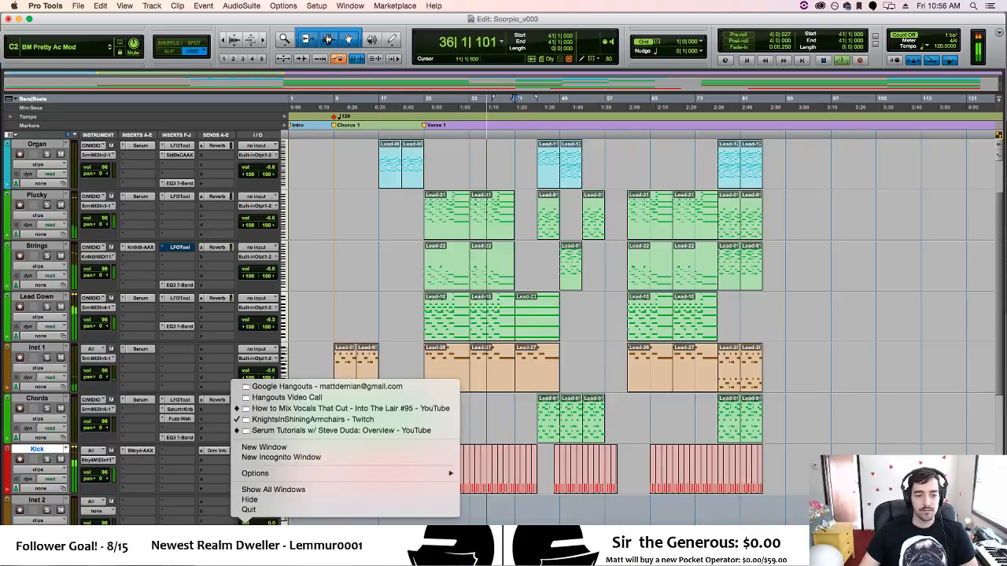
pyautogui.click(273, 421)
pyautogui.moveTo(403, 23); pyautogui.dragTo(0, 118)
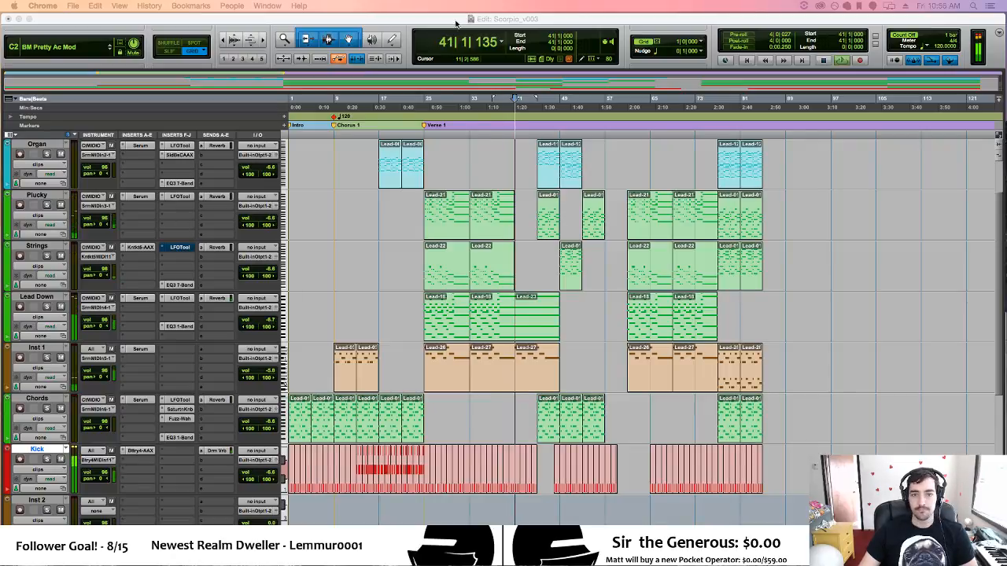
pyautogui.click(468, 154)
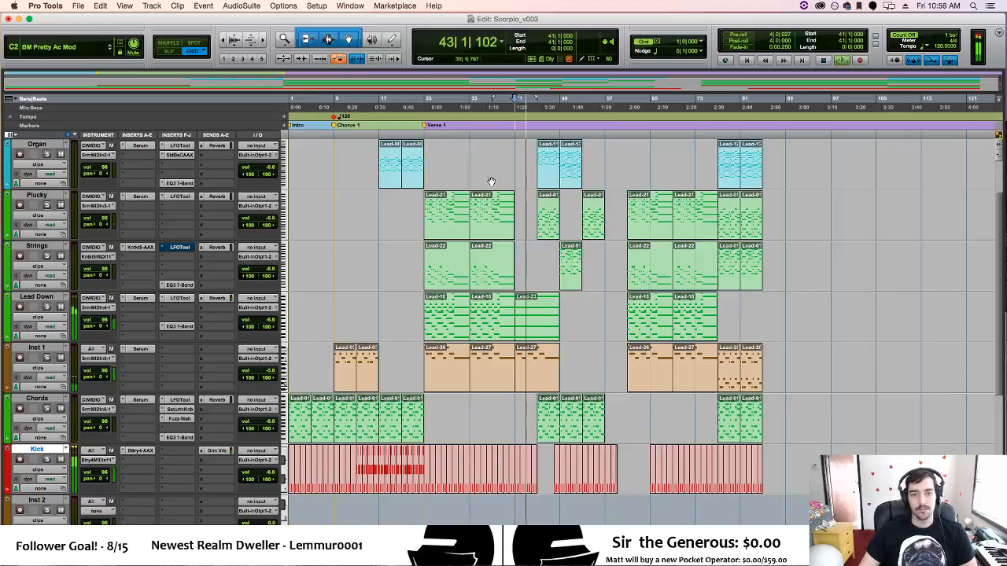
# Duplicate the last short Organ Riser clip before bar 45 and move the copy to bar 48.
pyautogui.scroll(3, 994, 219)
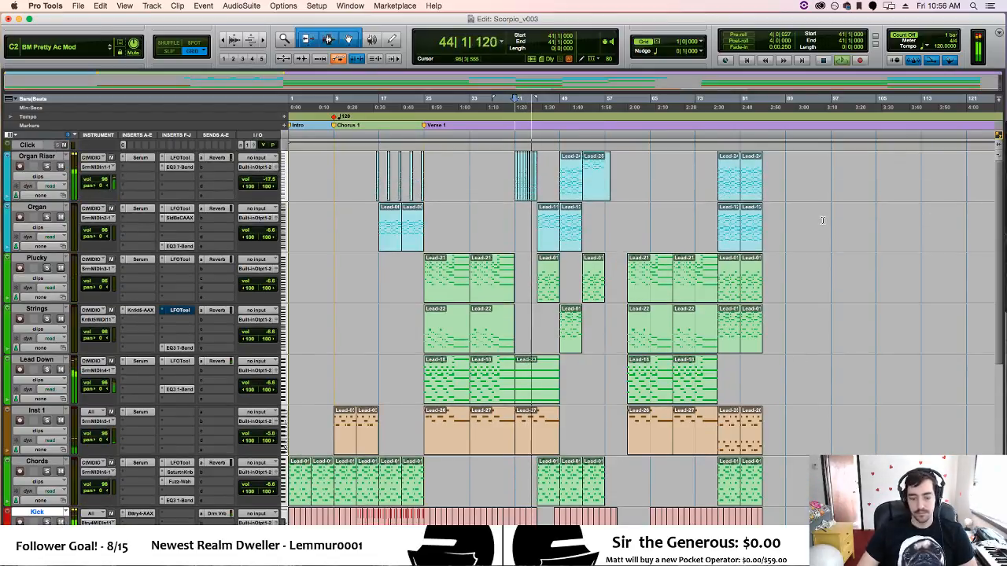
pyautogui.press('t')
pyautogui.press('t')
pyautogui.press('t')
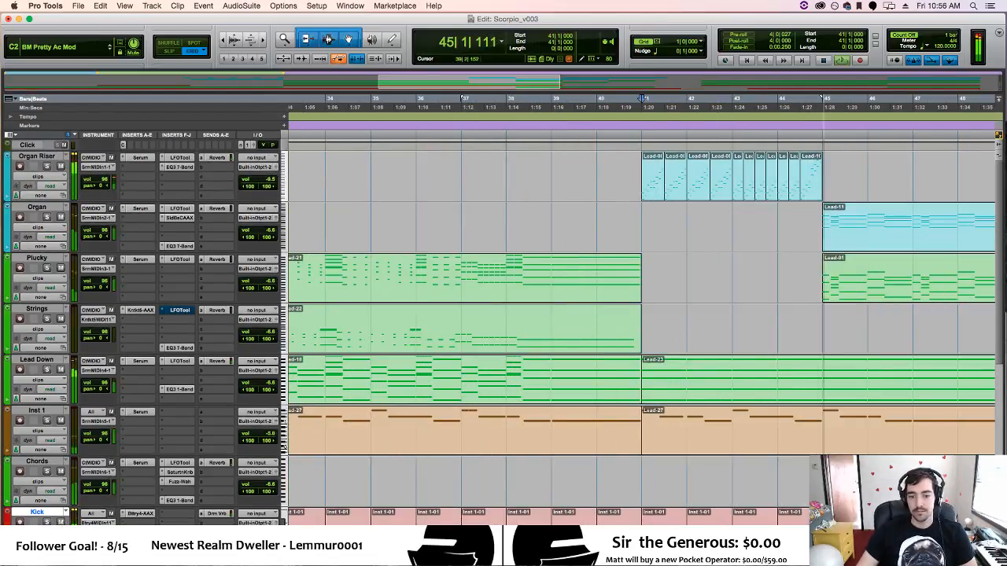
pyautogui.hscroll(5, 565, 403)
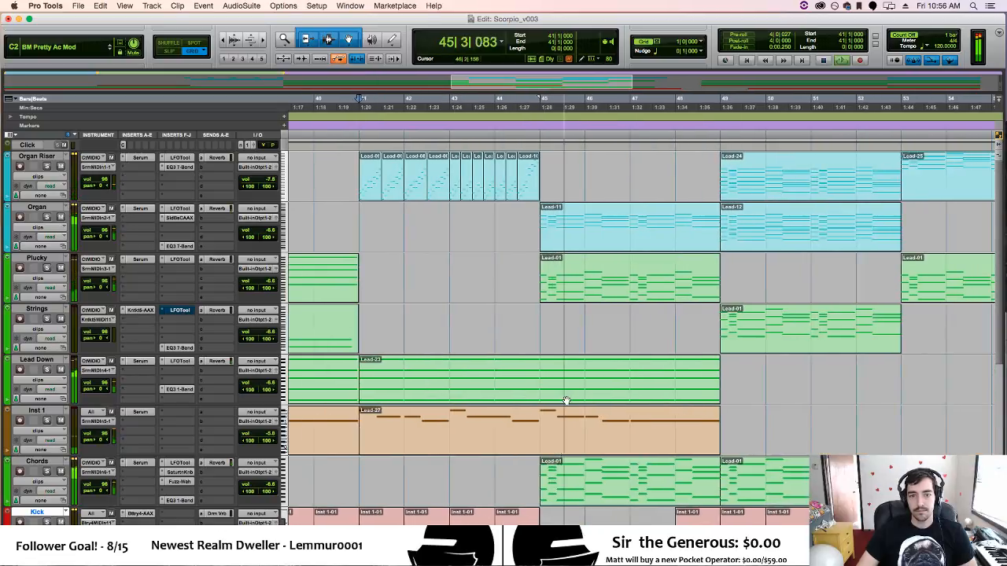
pyautogui.click(528, 190)
pyautogui.press('super+d')
pyautogui.moveTo(555, 187); pyautogui.dragTo(713, 189)
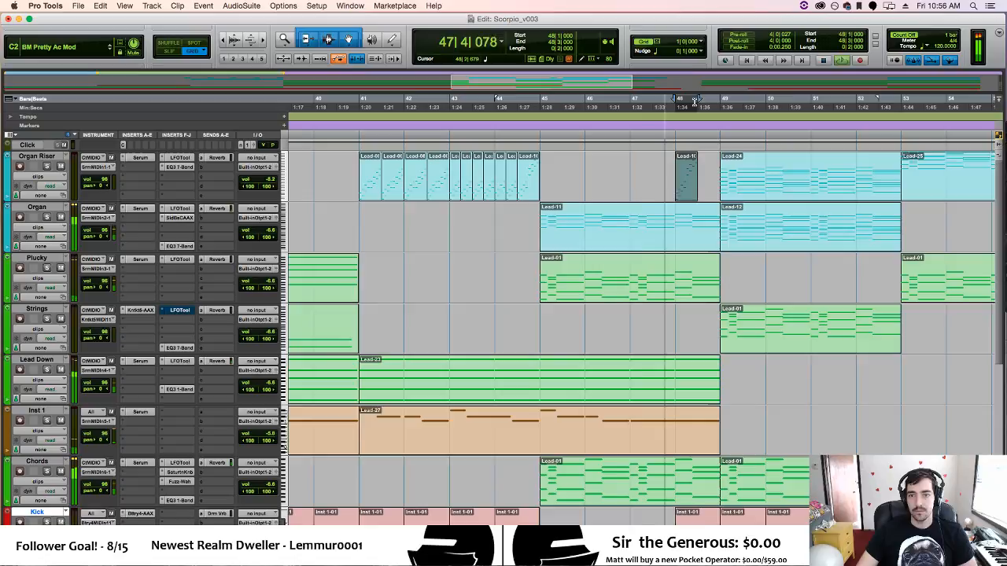
# Set the grid to 0|2|000 and move the copied Organ Riser clip to 48|3, right before bar 49.
pyautogui.click(661, 42)
pyautogui.click(684, 57)
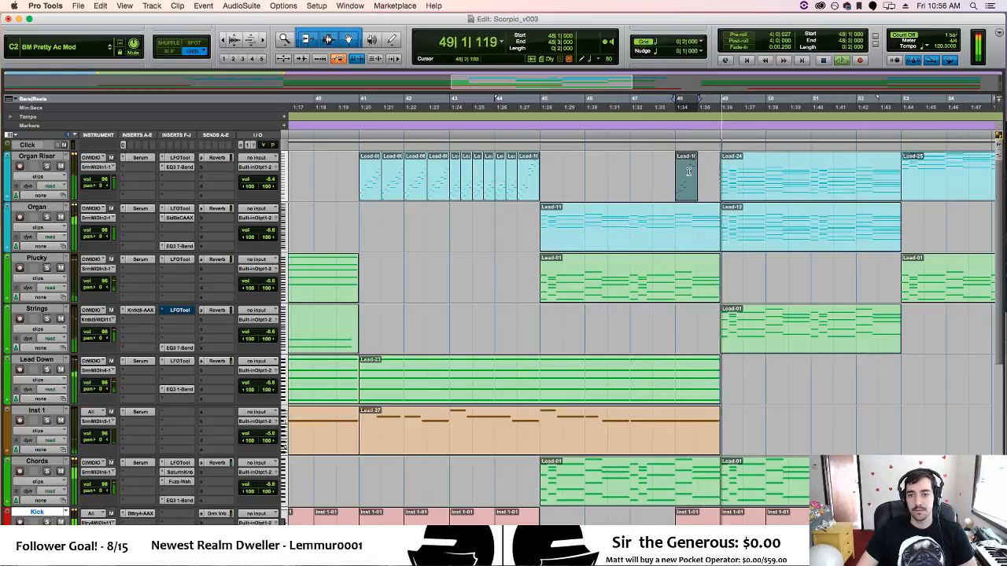
pyautogui.moveTo(686, 187); pyautogui.dragTo(707, 187)
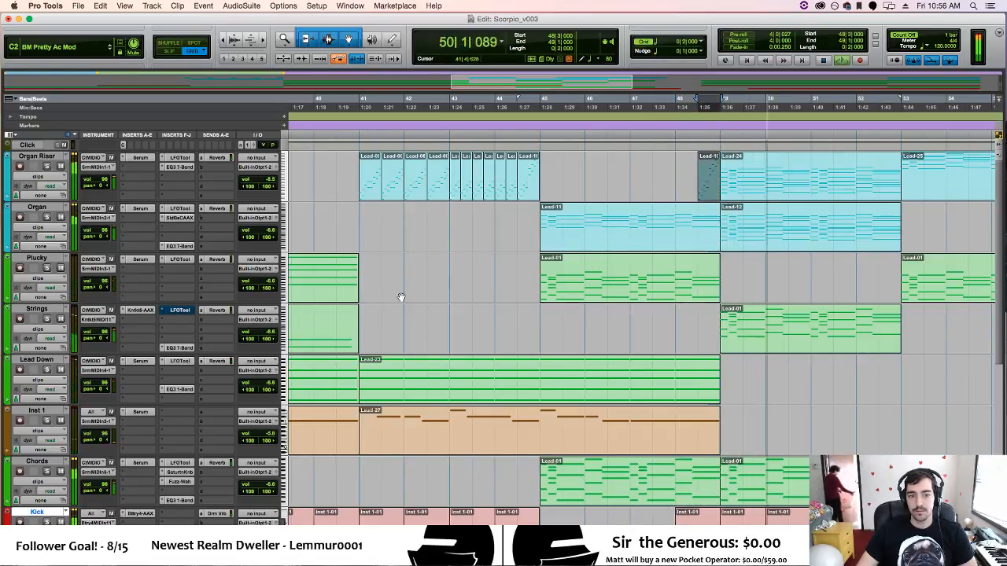
# Play from bar 43, duplicate the last short Organ Riser clip before bar 45 again and place the copy at 46|3.
pyautogui.click(450, 275)
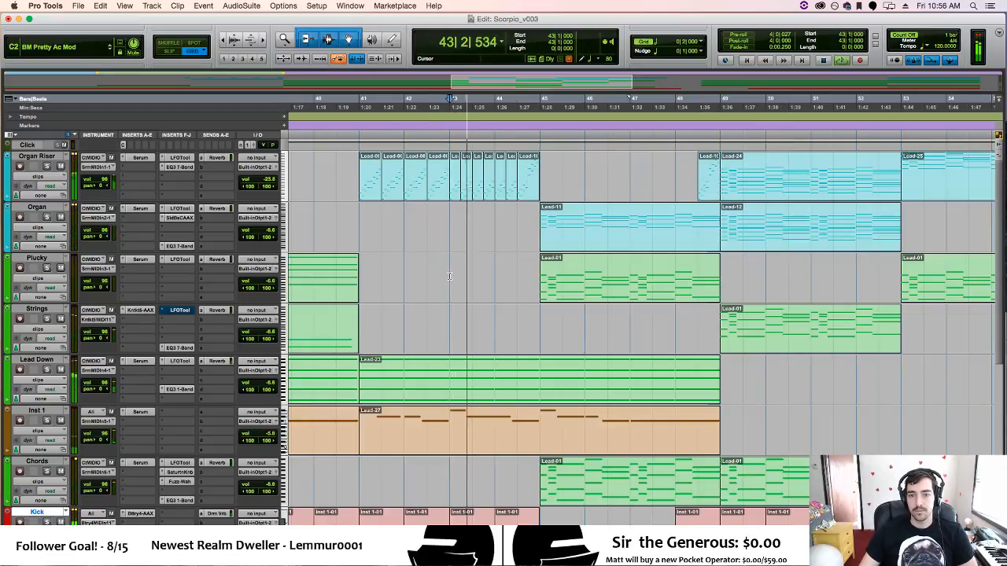
pyautogui.click(532, 192)
pyautogui.press('super+d')
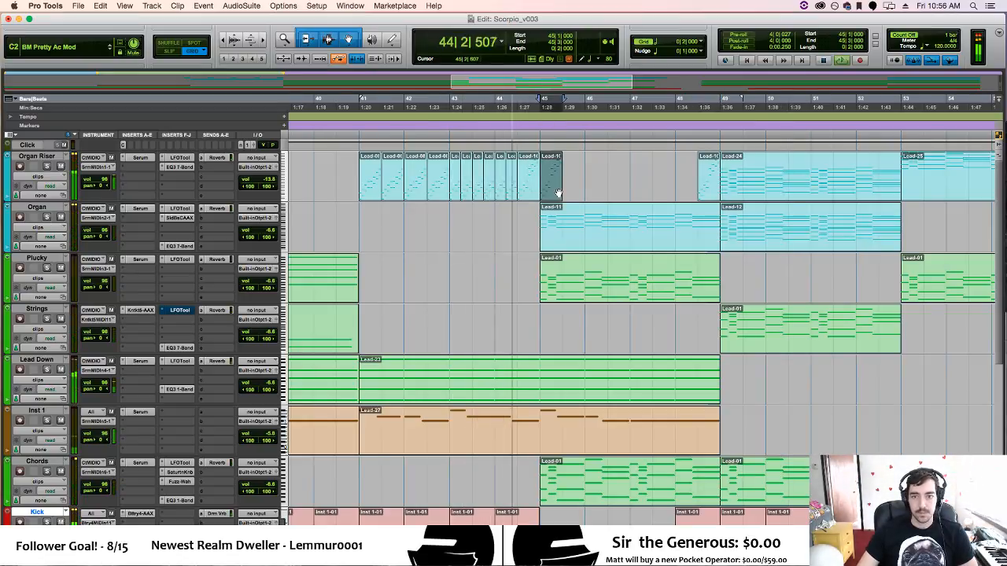
pyautogui.moveTo(559, 193); pyautogui.dragTo(623, 193)
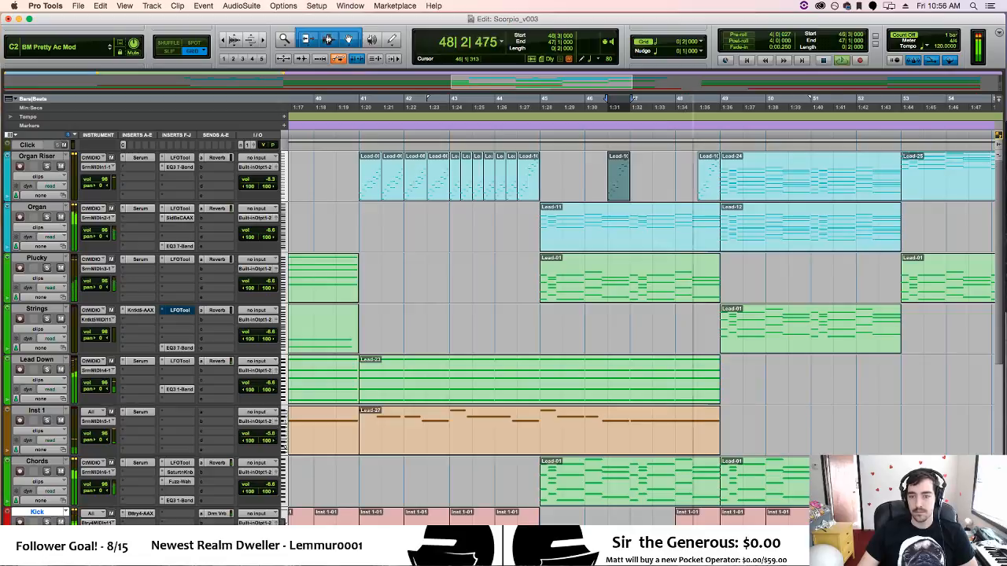
# Insert the multichannel harmonic plug-in MH Thump on the Bass track in the free slot below LFOTool.
pyautogui.hscroll(7, 642, 330)
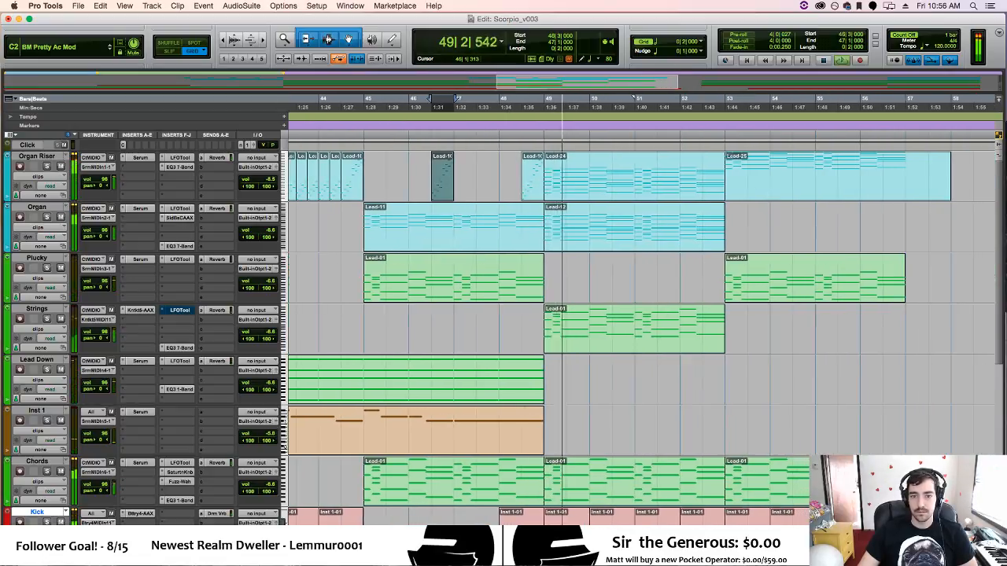
pyautogui.press('r')
pyautogui.press('r')
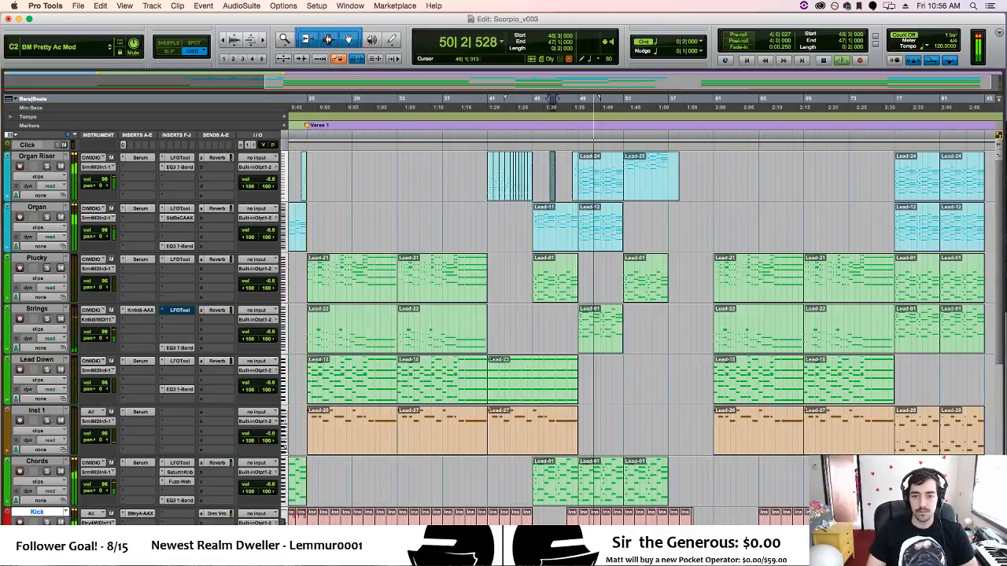
pyautogui.hscroll(2, 1001, 267)
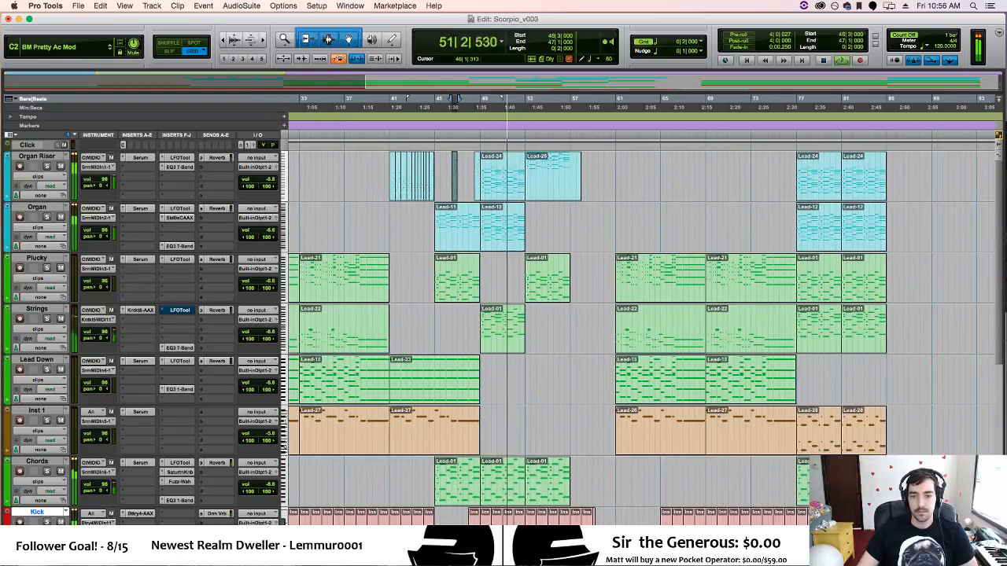
pyautogui.scroll(-5, 494, 477)
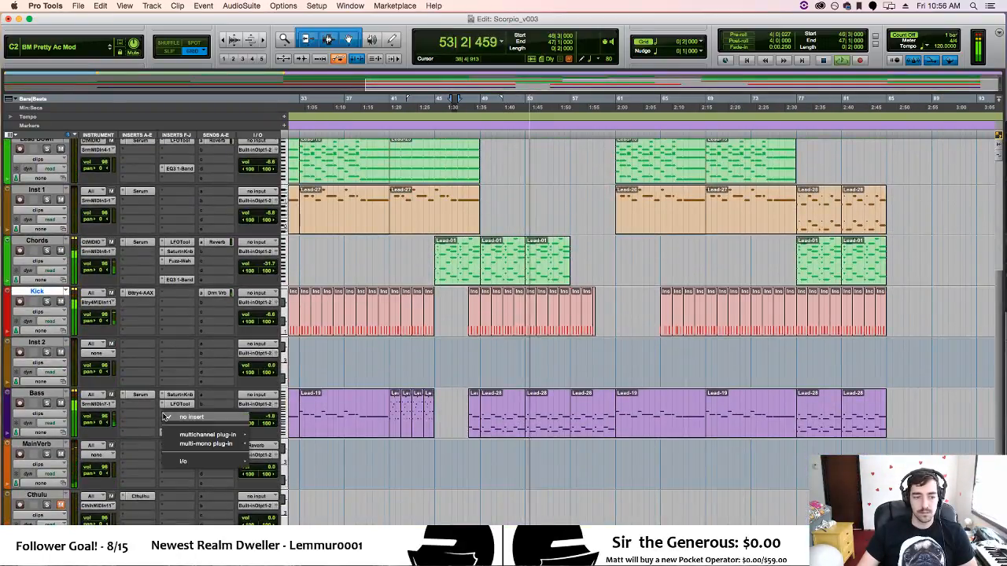
pyautogui.click(179, 414)
pyautogui.moveTo(208, 434)
pyautogui.moveTo(290, 496)
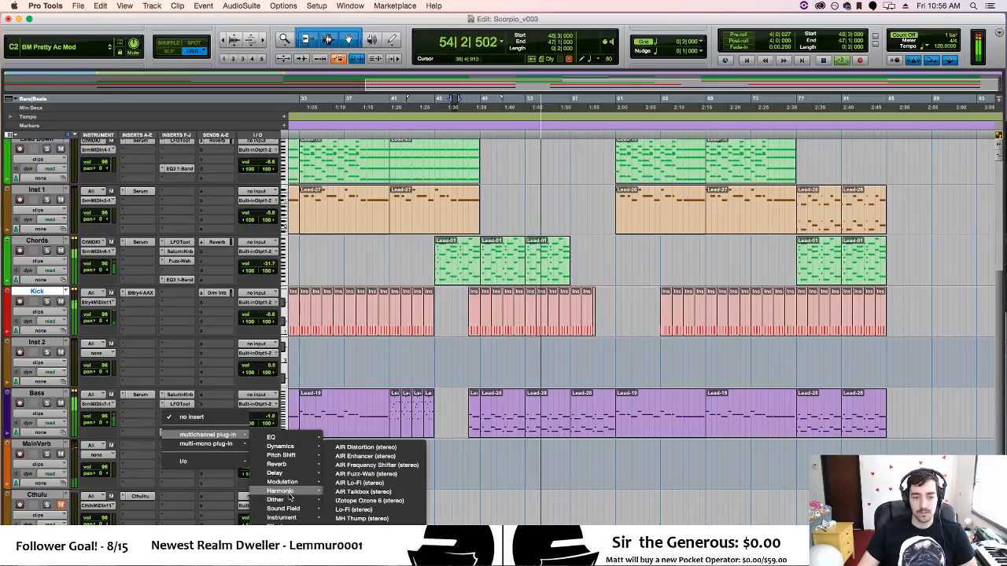
pyautogui.click(362, 519)
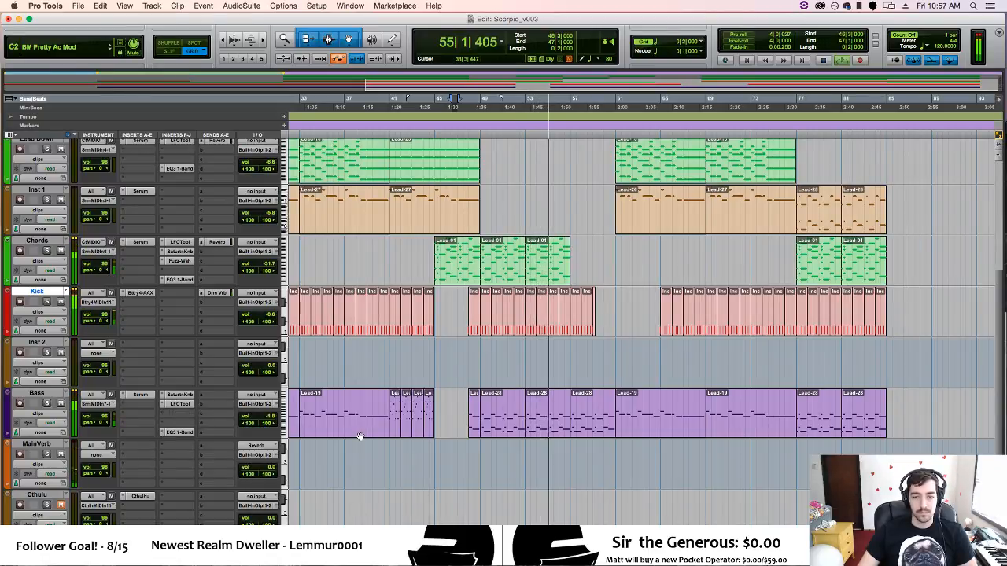
# Set Osc 1's attack frequency to 2.35 and sustain frequency to 21.58 in MH Thump, and bypass the plug-in.
pyautogui.moveTo(395, 184); pyautogui.dragTo(386, 265)
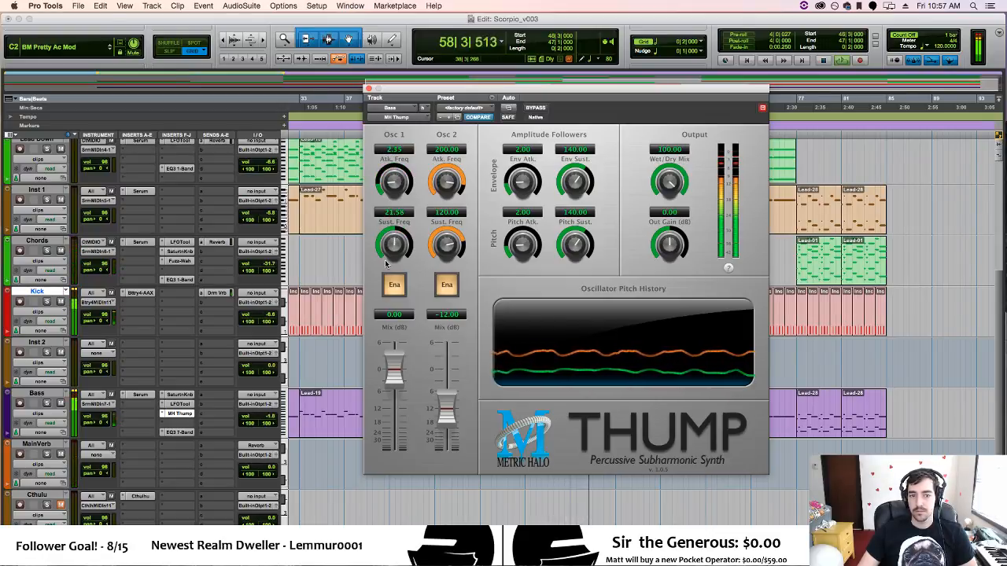
pyautogui.click(535, 107)
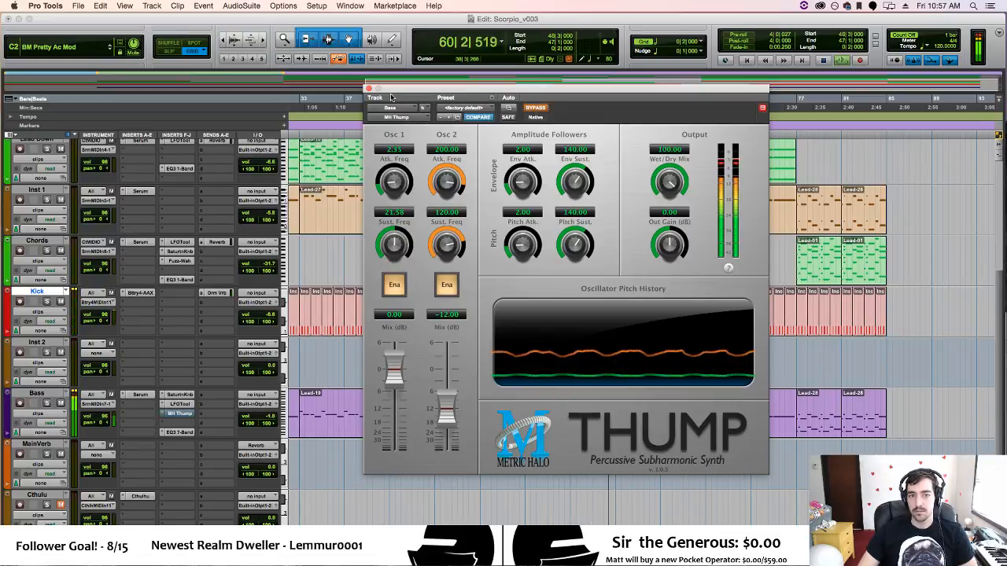
# Close the MH Thump window and remove the plug-in from the Bass track's inserts.
pyautogui.click(180, 414)
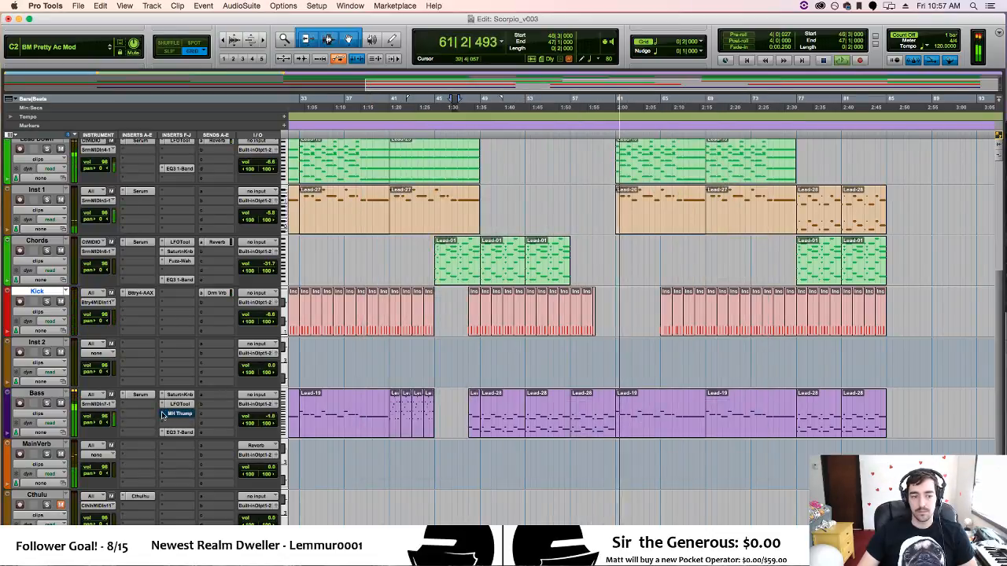
pyautogui.click(179, 423)
pyautogui.press('Escape')
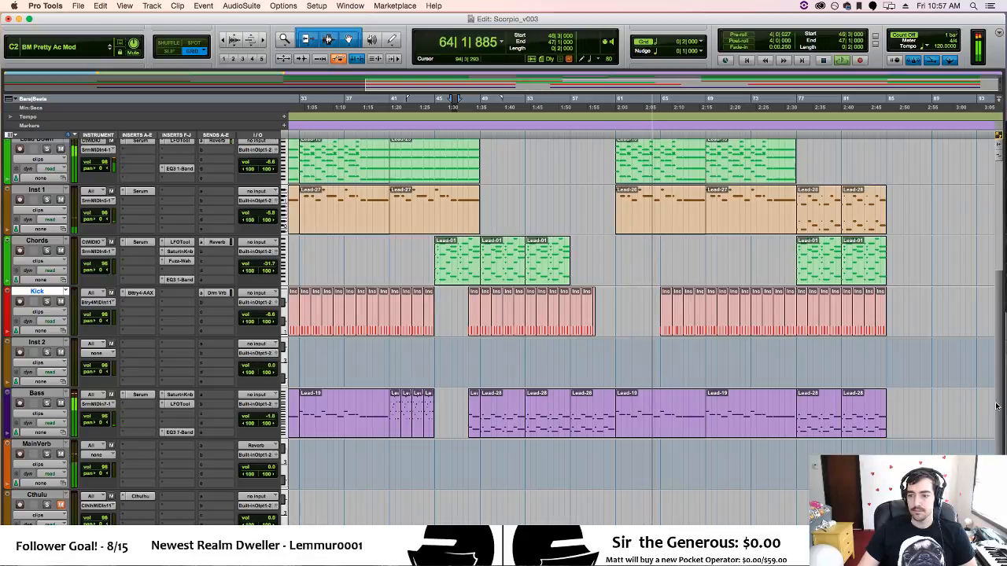
# Switch to QuickTime Player, start a new audio recording and move its window off the session screen.
pyautogui.scroll(5, 999, 377)
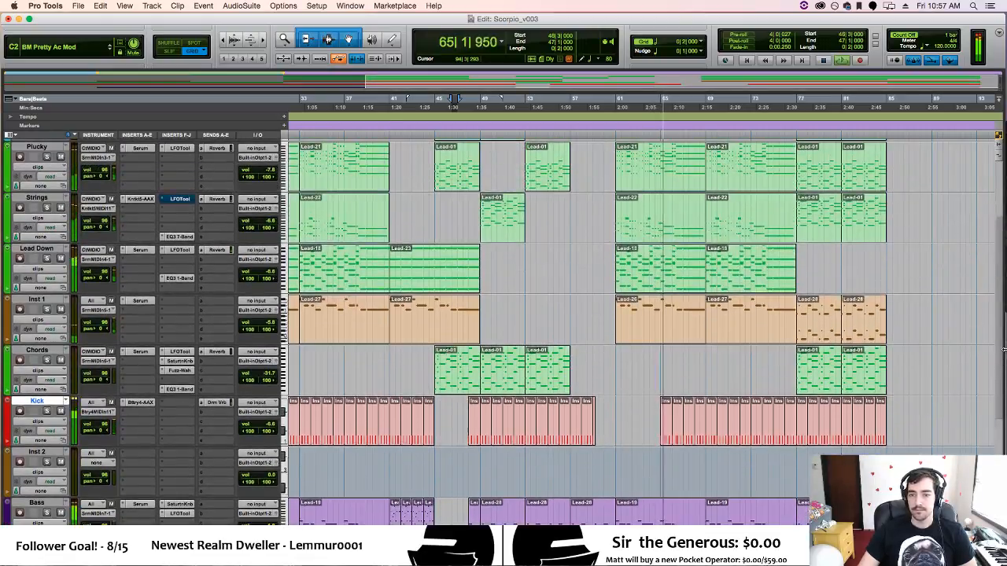
pyautogui.scroll(5, 1004, 350)
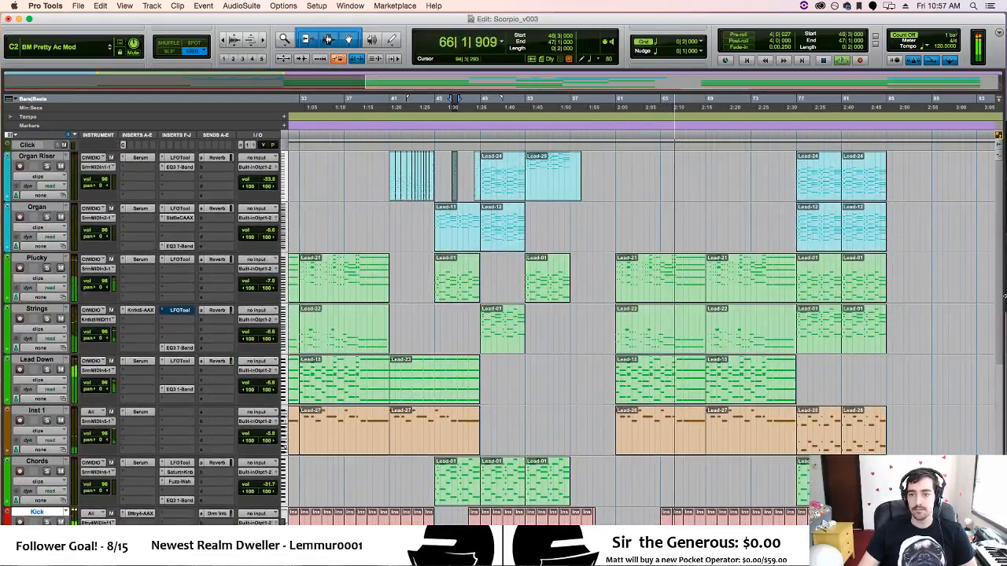
pyautogui.scroll(-2, 1004, 295)
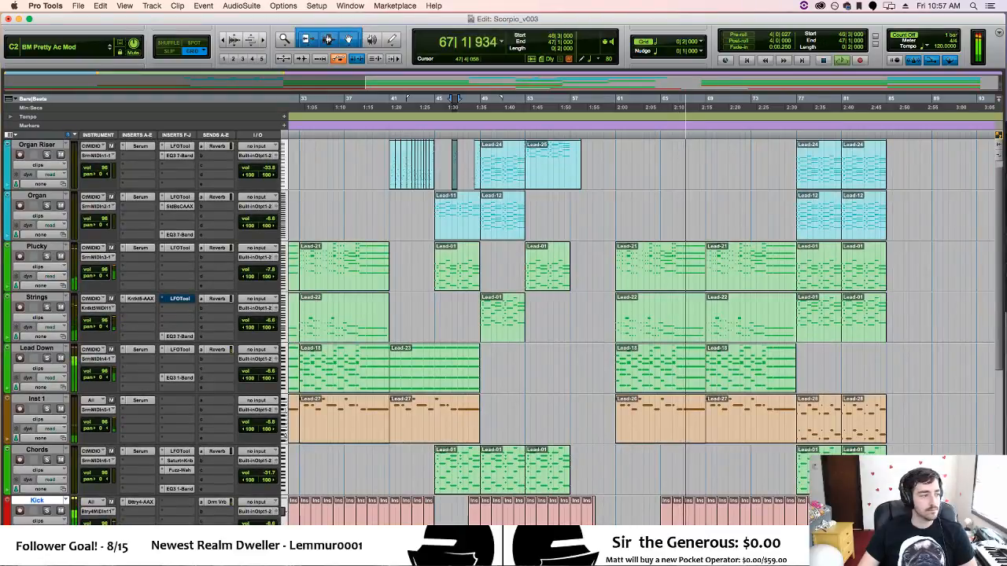
pyautogui.press('super+space')
pyautogui.write('qu')
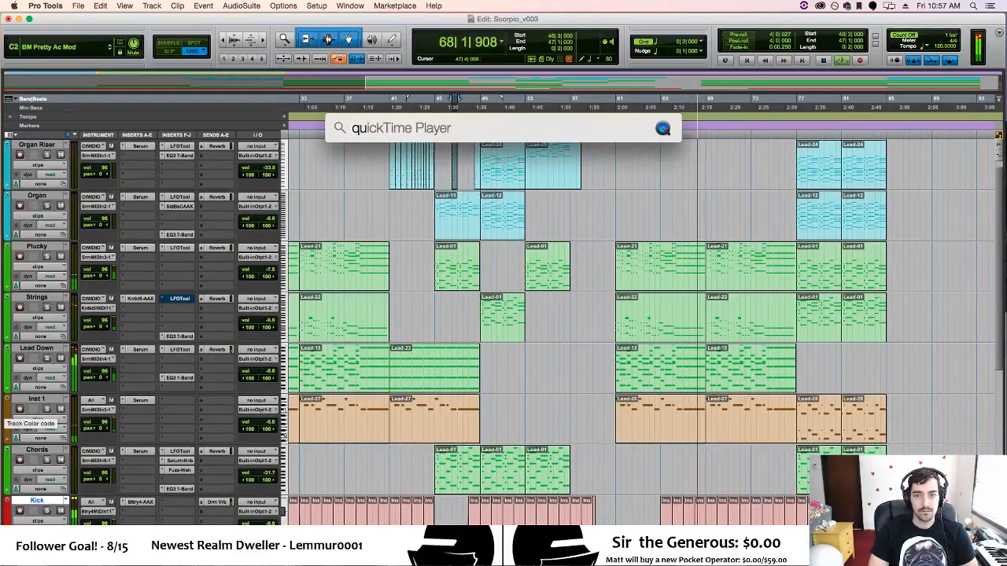
pyautogui.press('Return')
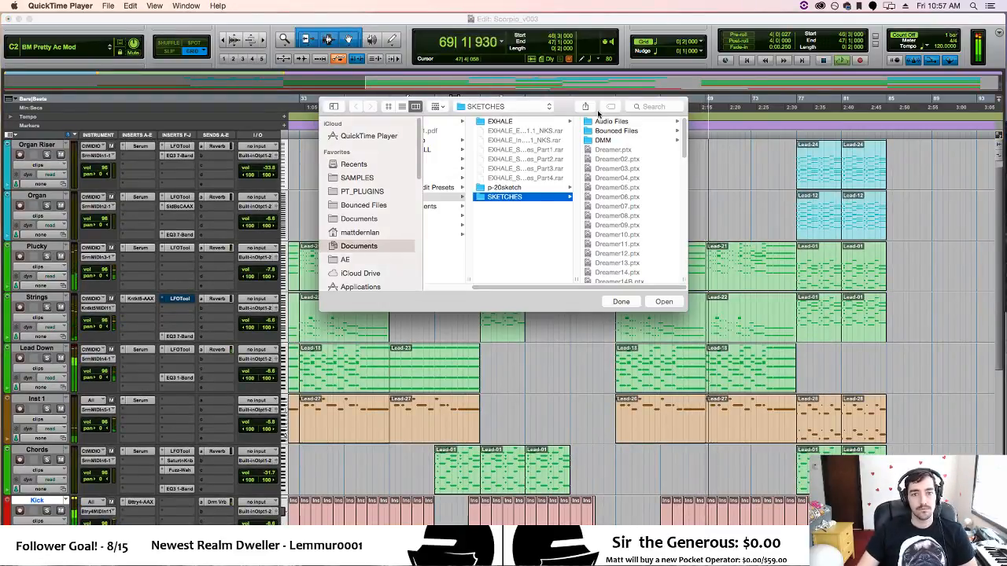
pyautogui.click(112, 7)
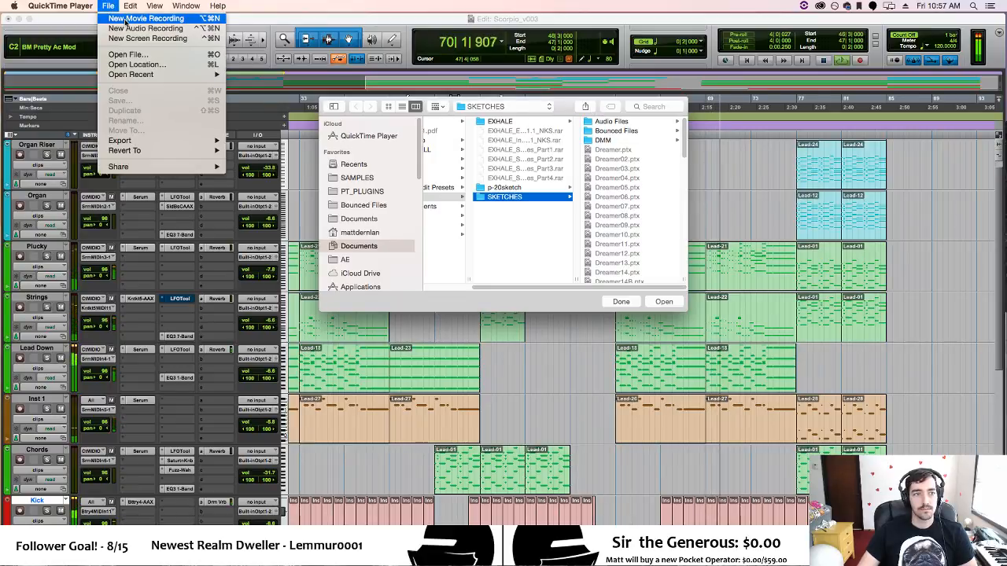
pyautogui.click(145, 28)
pyautogui.moveTo(149, 67); pyautogui.dragTo(0, 69)
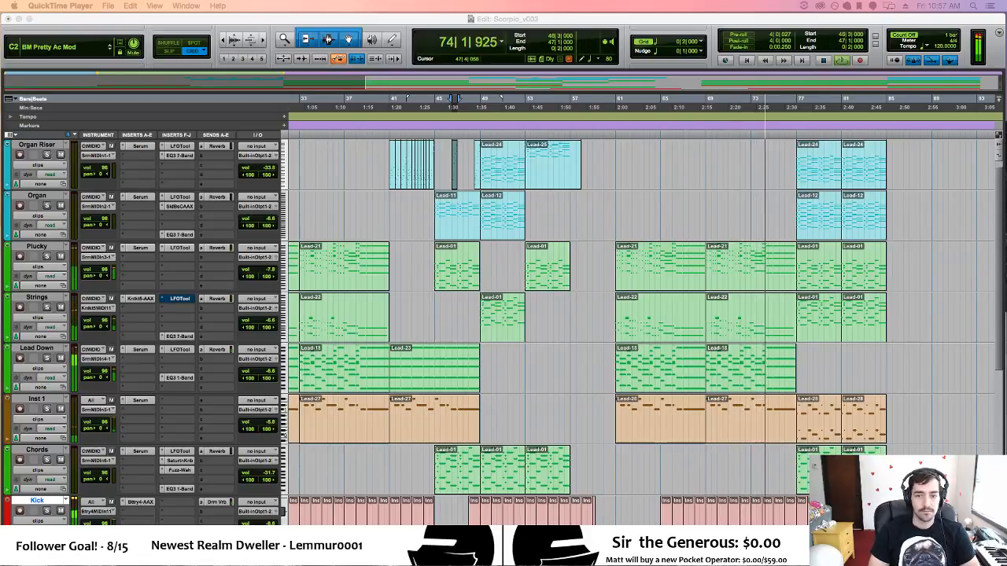
# Switch back to Pro Tools, stop playback of the Scorpio_v003 session and return the playhead to bar 1.
pyautogui.click(375, 18)
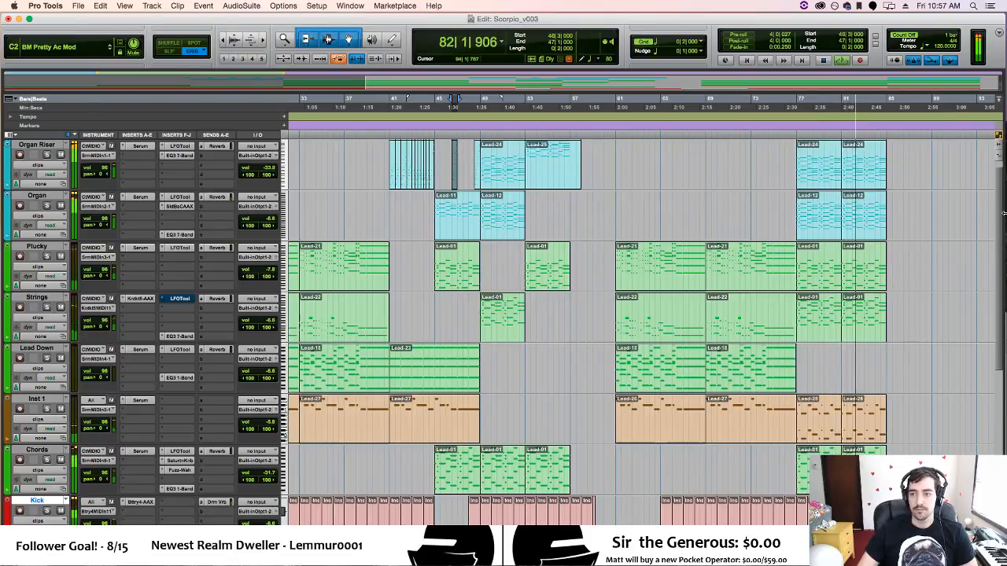
pyautogui.scroll(-5, 996, 210)
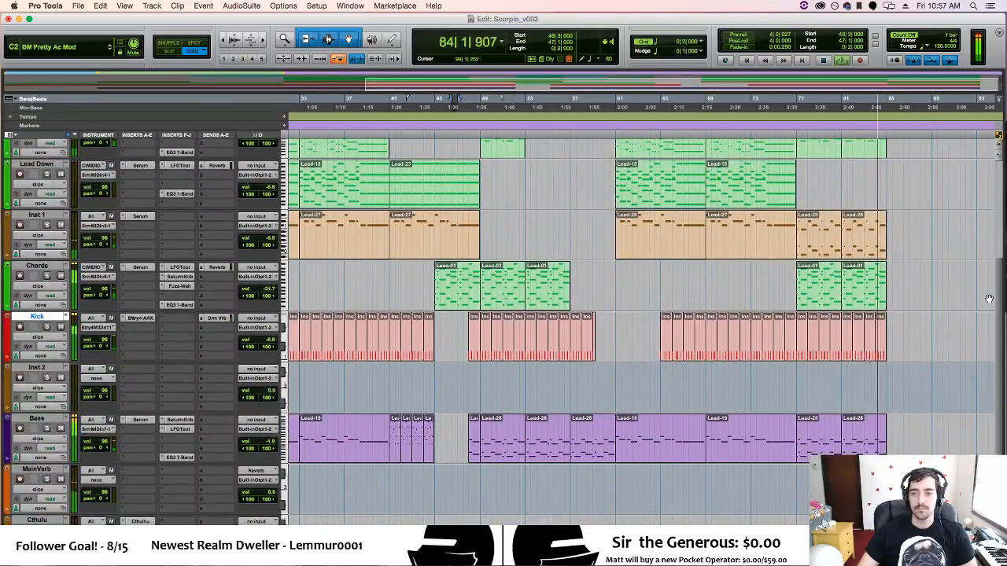
pyautogui.press('space')
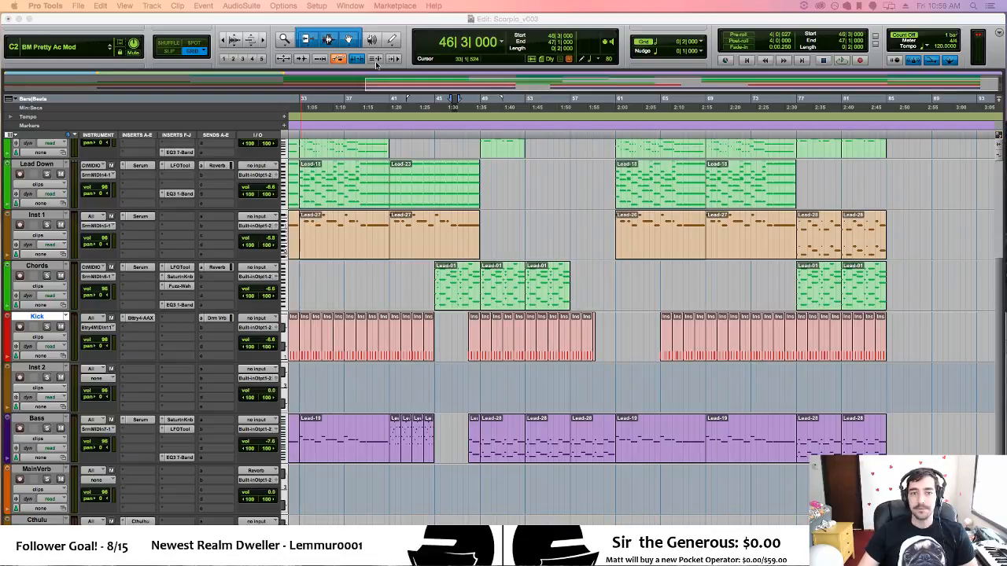
pyautogui.click(409, 17)
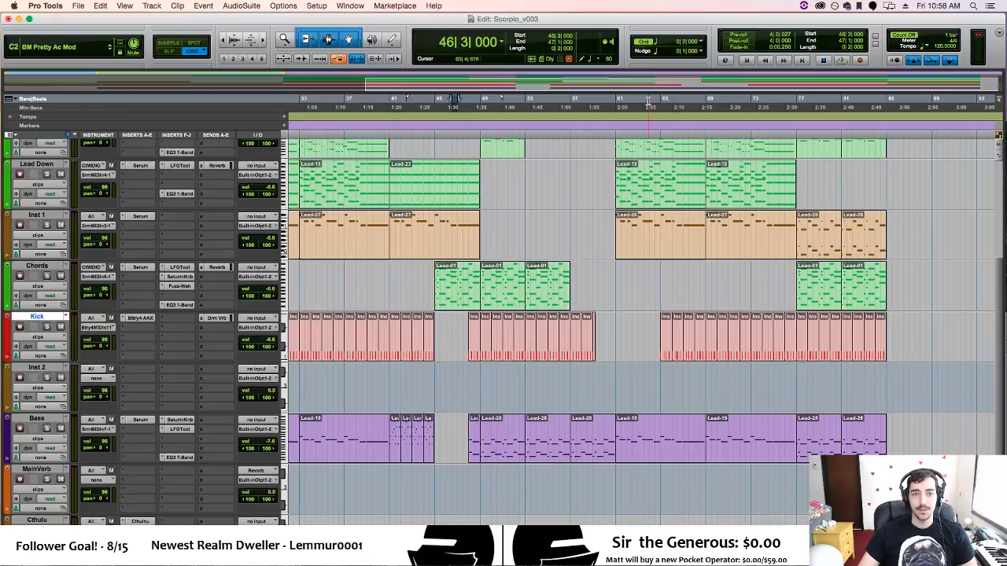
pyautogui.click(747, 62)
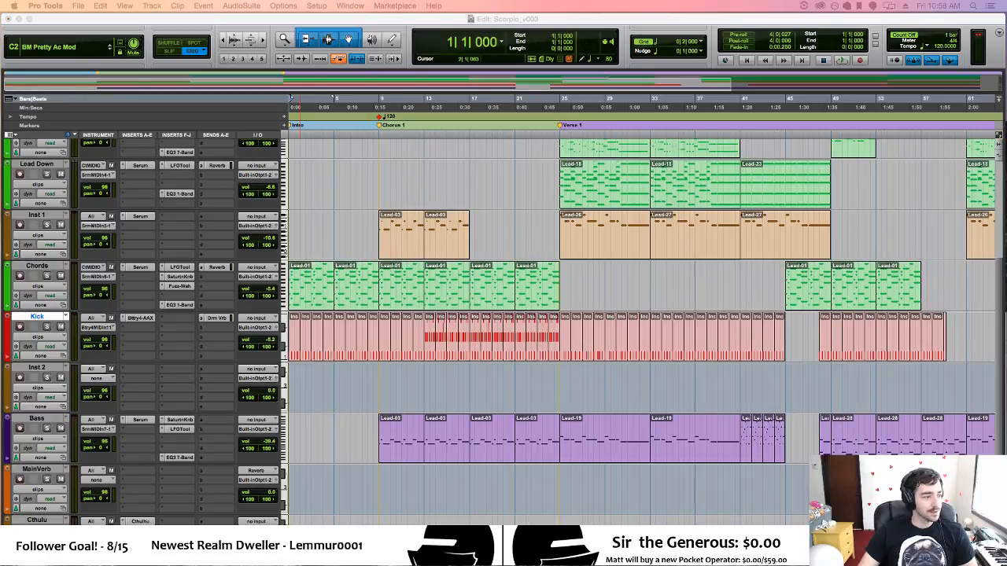
# Switch to the KnightsInShiningArmchairs Twitch window in Chrome.
pyautogui.press('super+Tab')
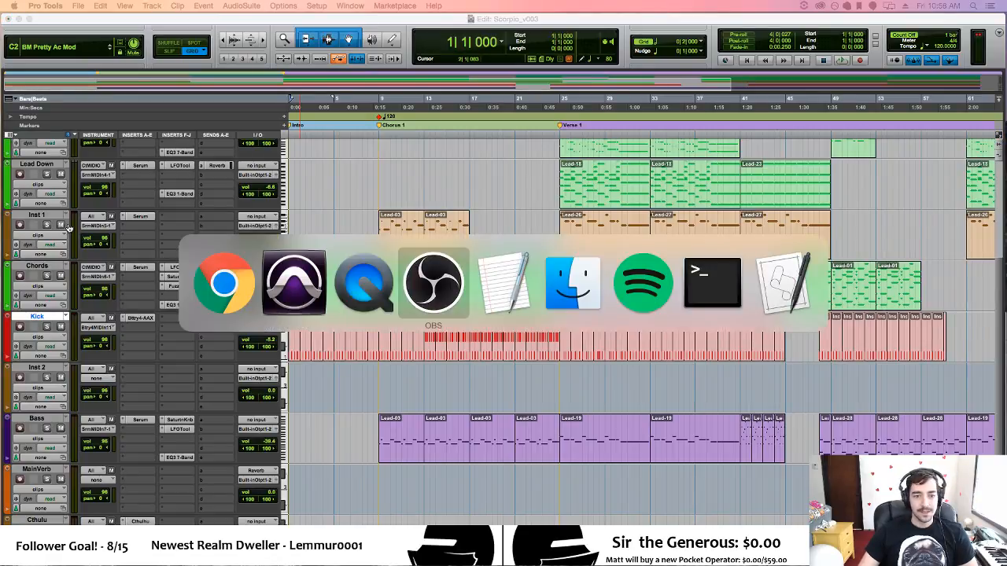
pyautogui.press('super+Tab')
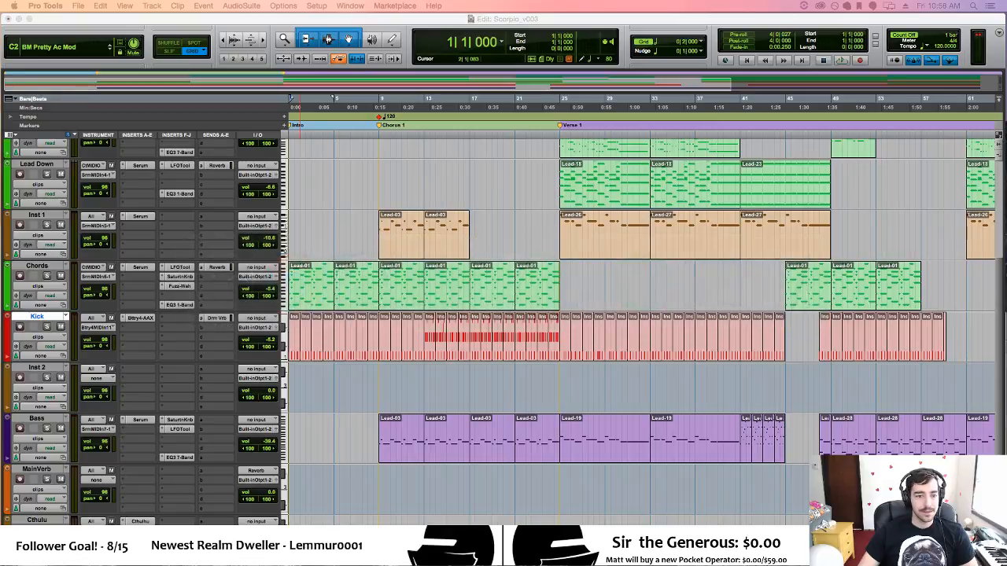
pyautogui.rightClick(250, 545)
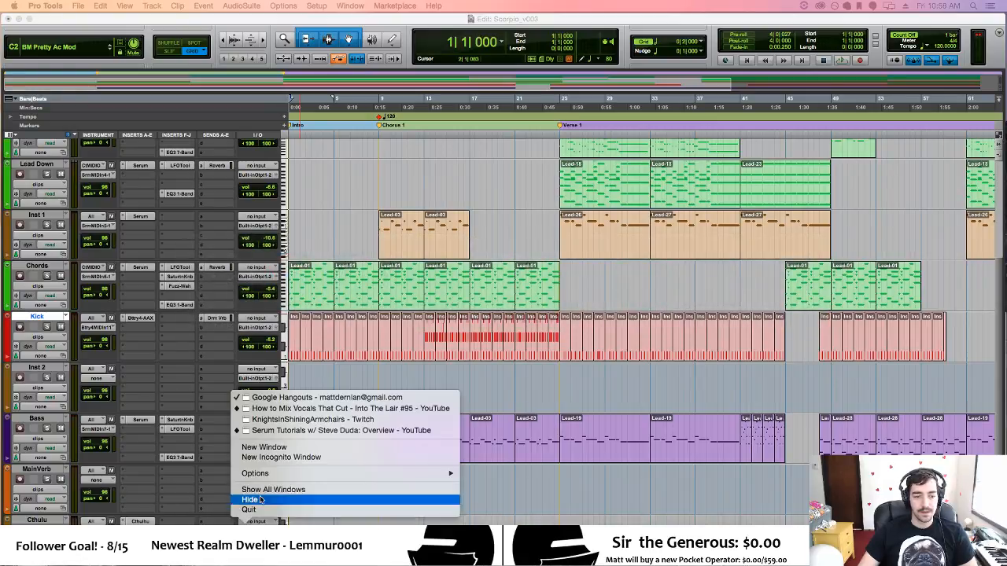
pyautogui.click(282, 420)
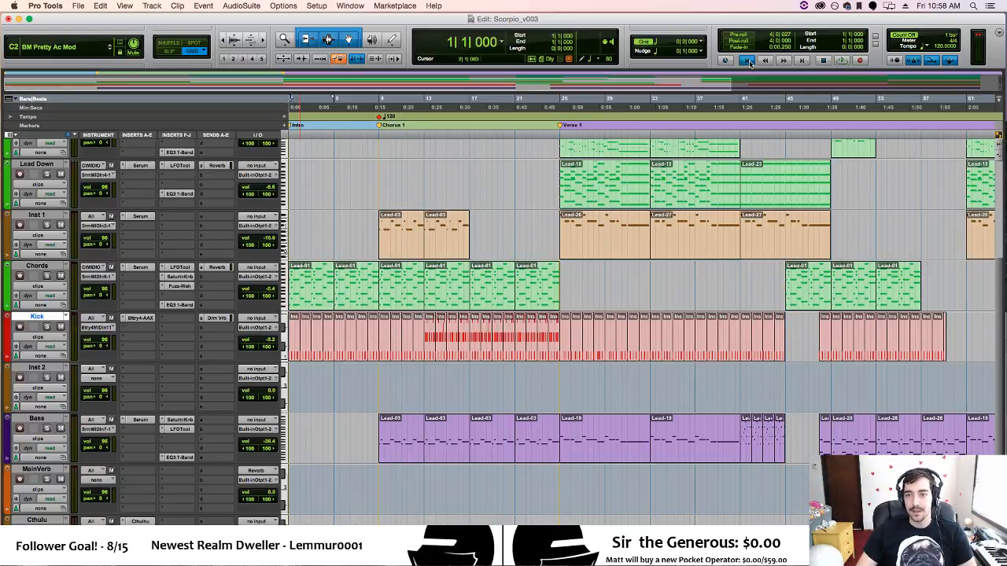
# Show the Kick track's Drm Vrb send level automation and lower it up to bar 4, ramping back up at bar 5.
pyautogui.press('space')
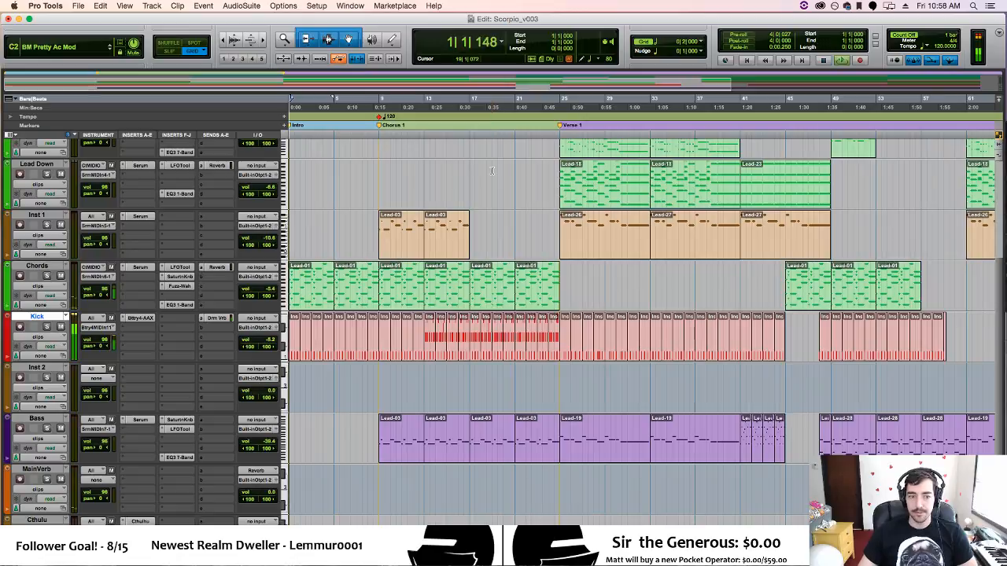
pyautogui.press('space')
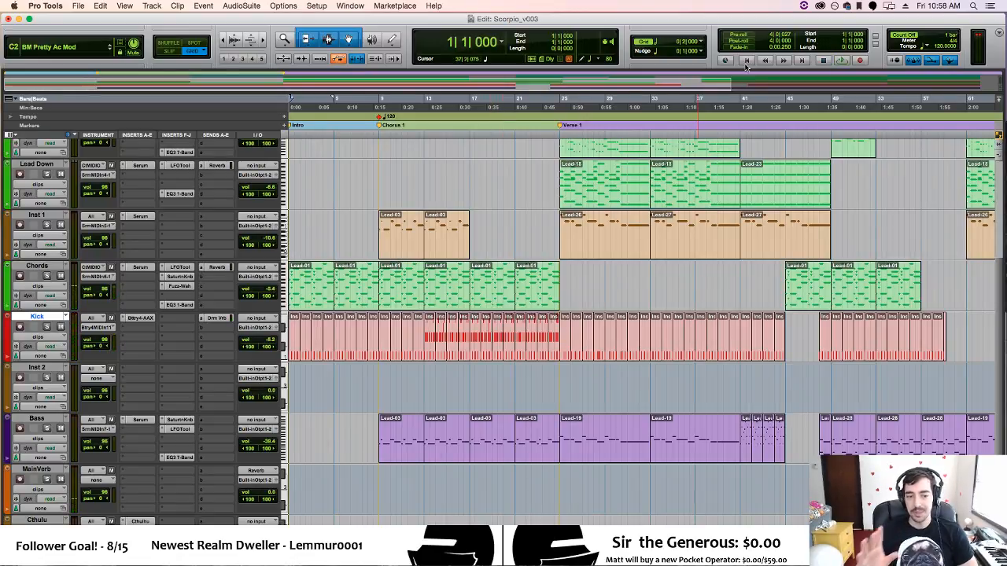
pyautogui.press('space')
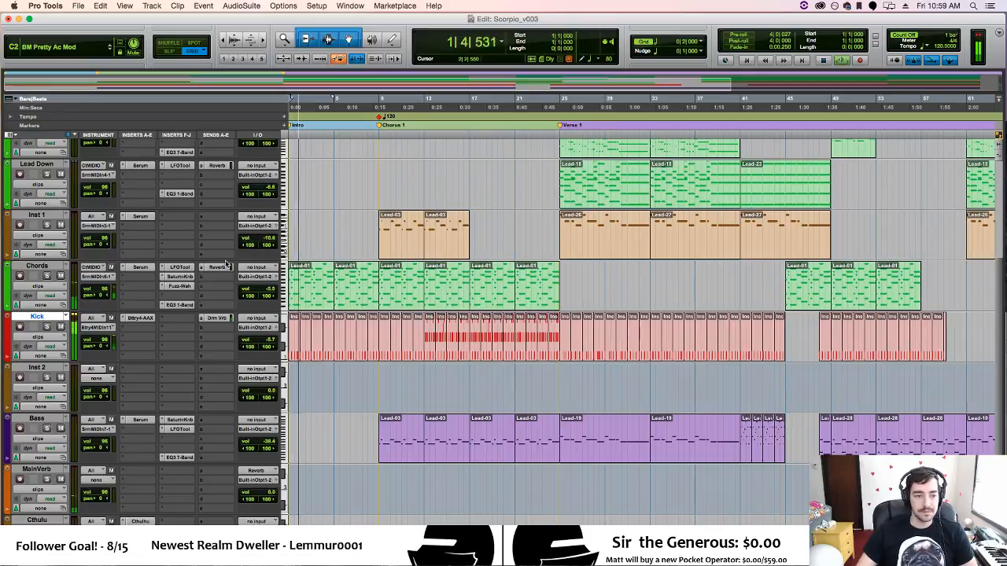
pyautogui.click(6, 360)
pyautogui.click(43, 369)
pyautogui.moveTo(79, 397)
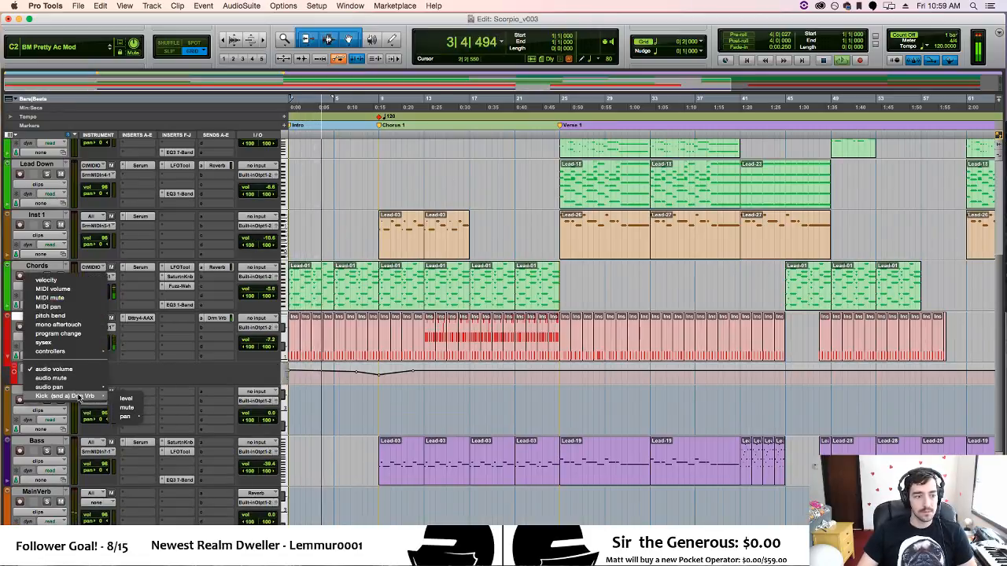
pyautogui.click(126, 398)
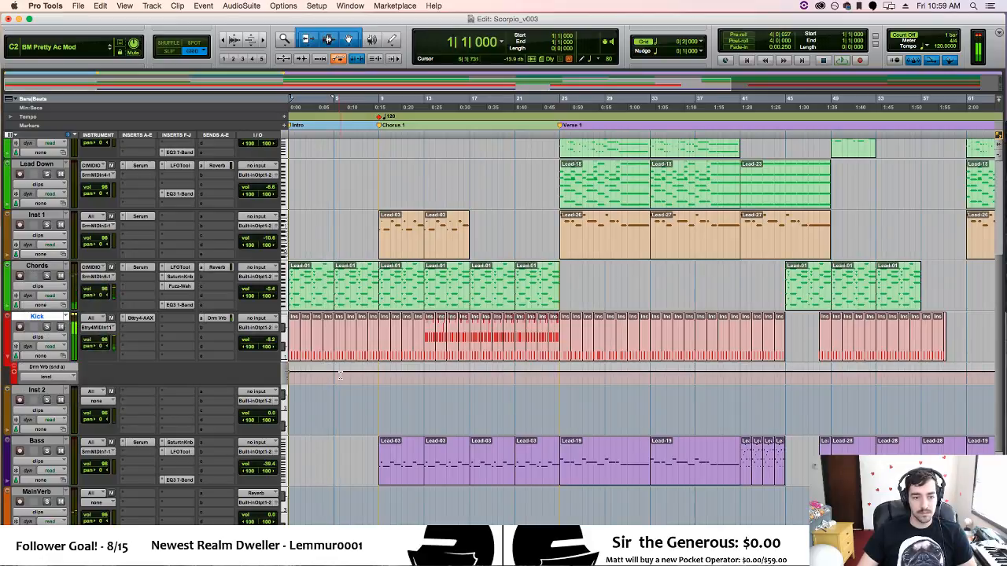
pyautogui.moveTo(291, 372); pyautogui.dragTo(322, 378)
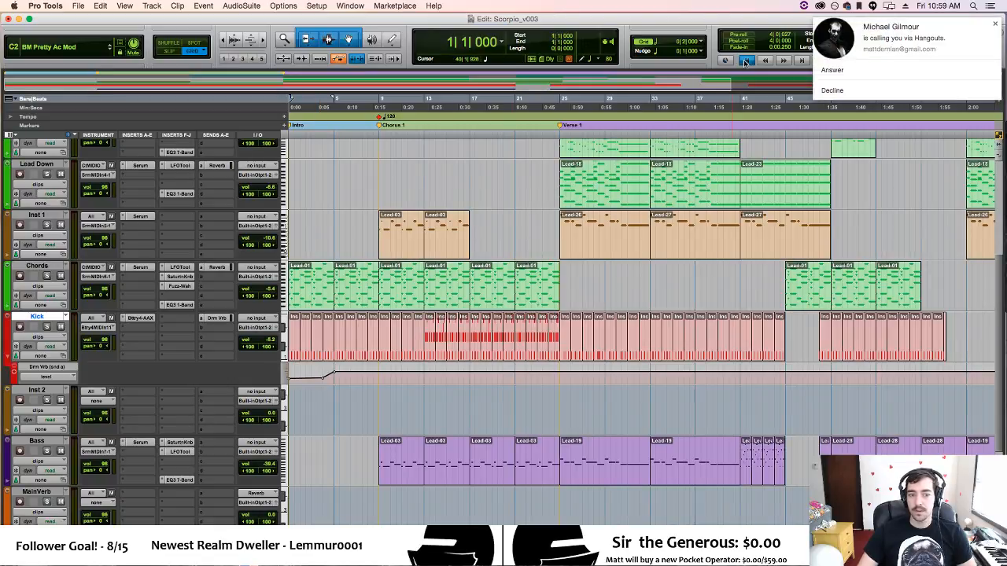
# Play the intro, move the Hangouts call window off the session screen and stop playback at bar 1.
pyautogui.press('space')
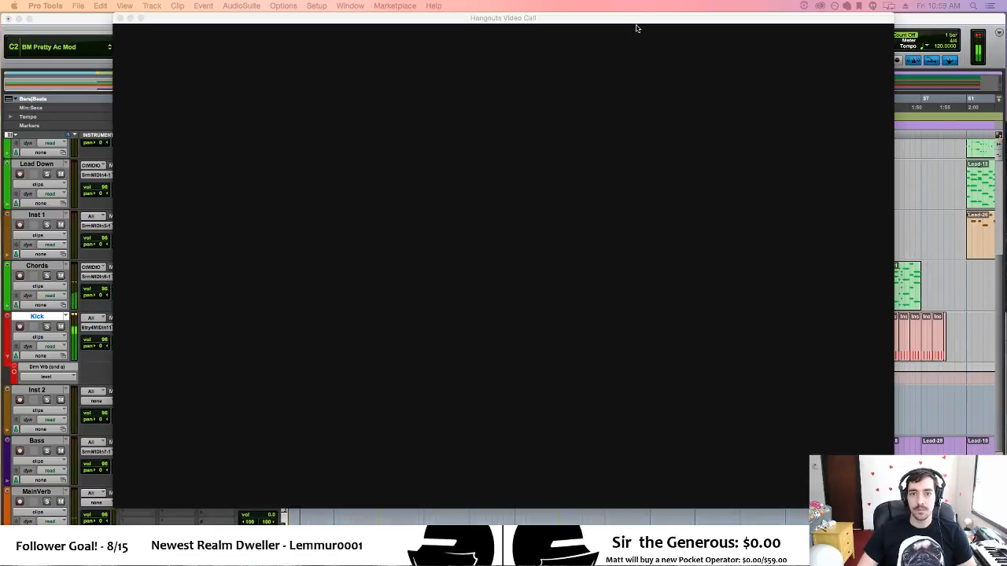
pyautogui.moveTo(637, 27); pyautogui.dragTo(0, 44)
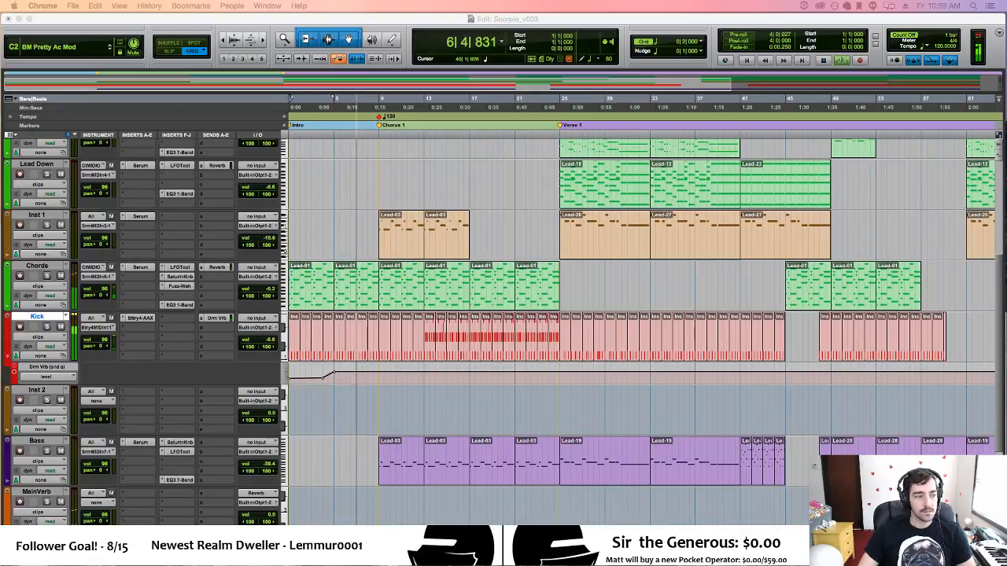
pyautogui.click(406, 178)
pyautogui.press('space')
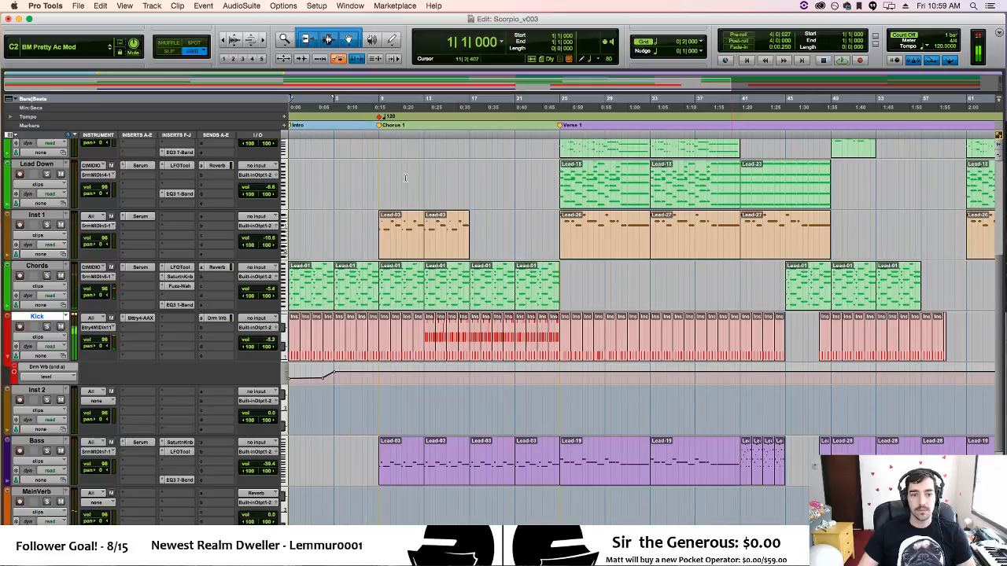
pyautogui.click(749, 62)
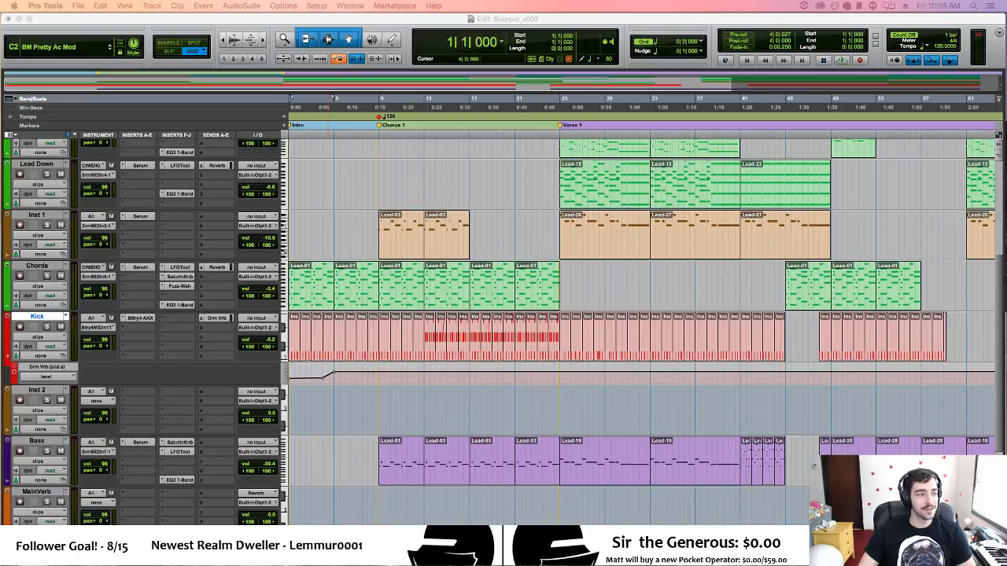
pyautogui.click(679, 16)
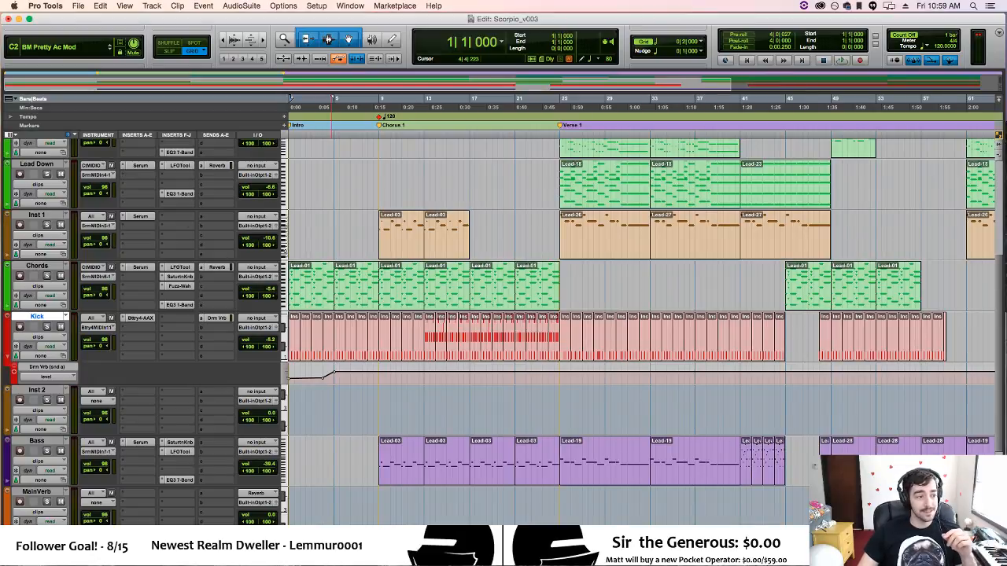
# Play the song from bar 1 to audition the Kick's reverb send ramp in the intro.
pyautogui.click(750, 62)
pyautogui.press('space')
pyautogui.press('space')
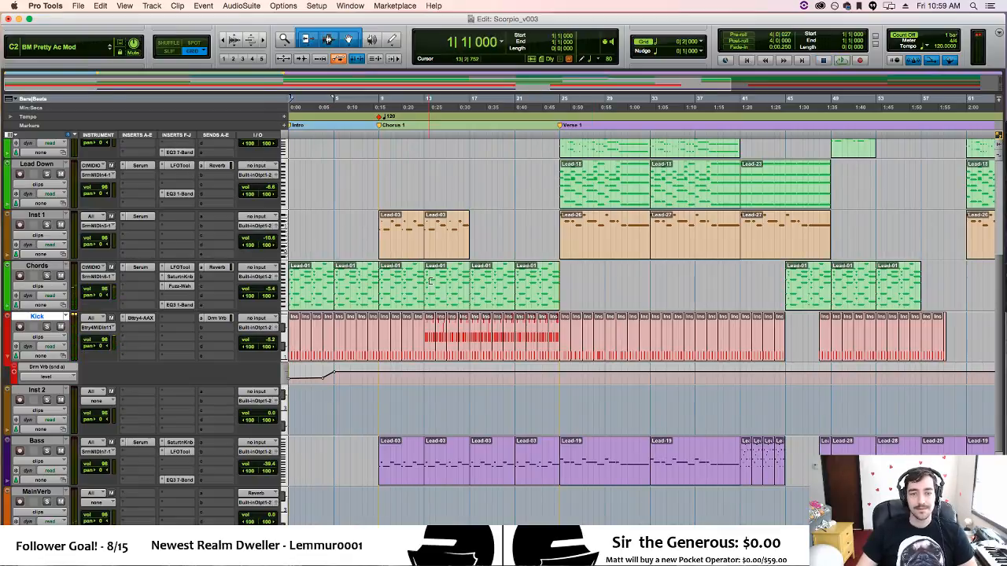
pyautogui.press('space')
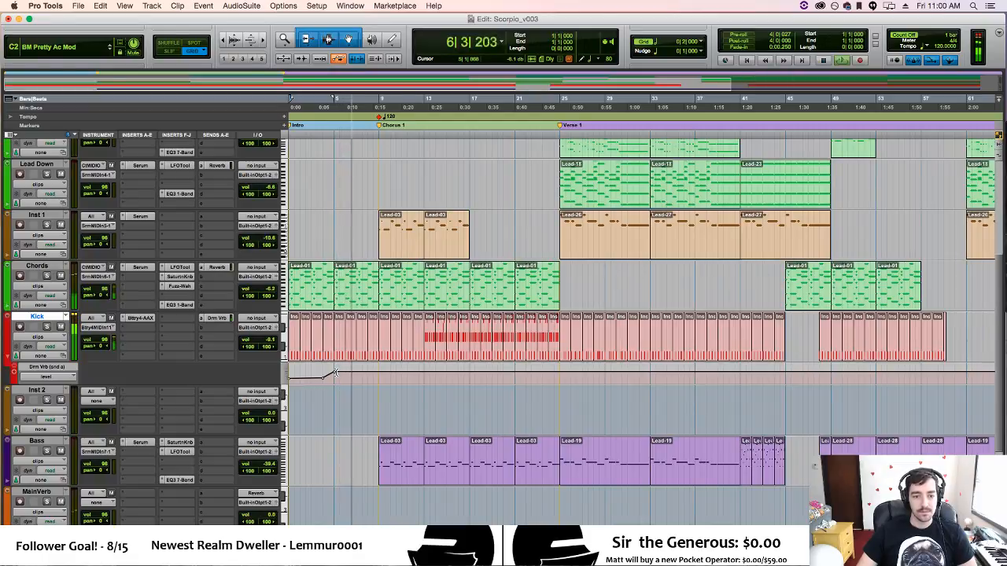
pyautogui.press('space')
# Extend the Kick's Drm Vrb send level into a gradual rise from bar 1 to bar 9, and hide its automation lane during playback.
pyautogui.moveTo(336, 375); pyautogui.dragTo(329, 376)
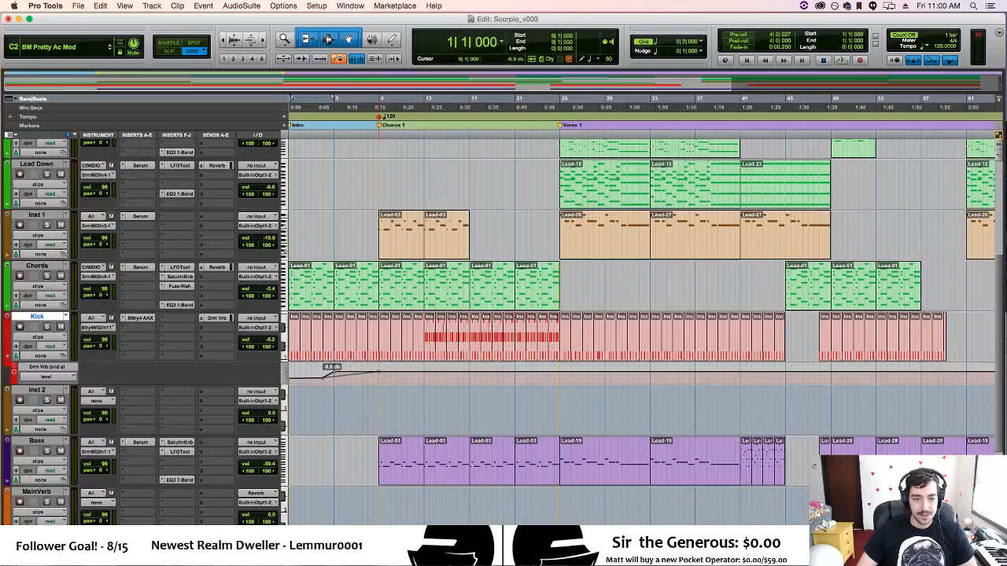
pyautogui.moveTo(323, 375); pyautogui.dragTo(322, 377)
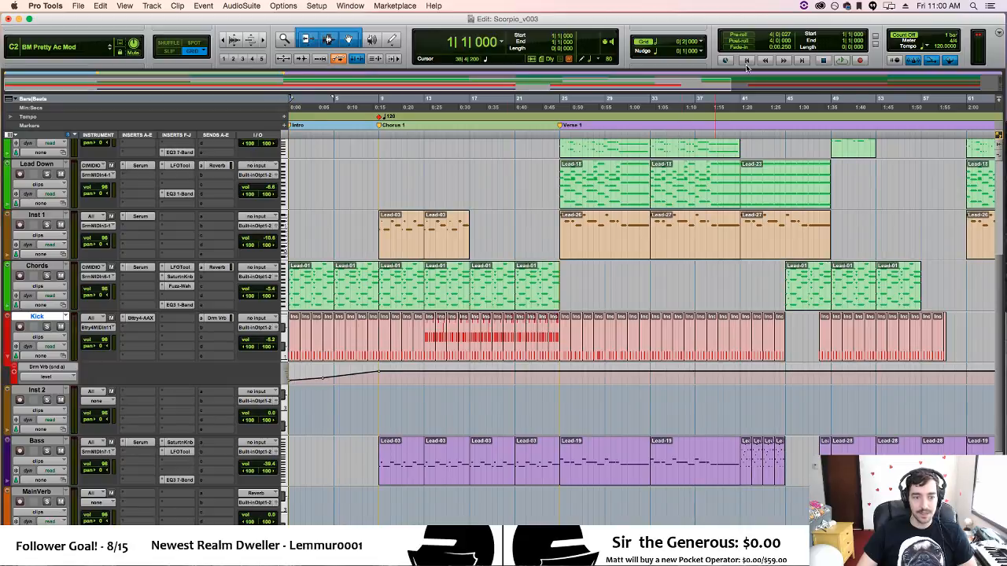
pyautogui.press('space')
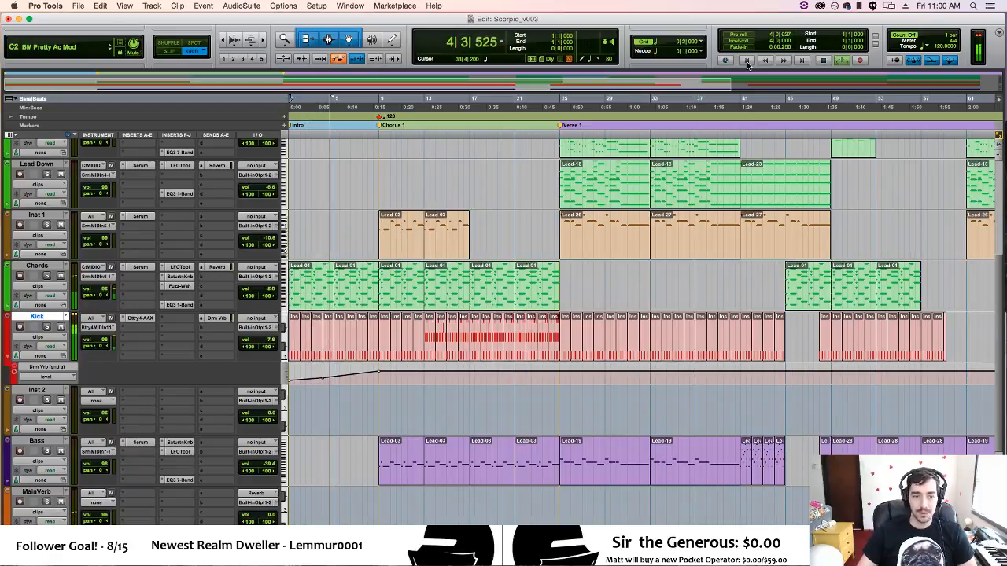
pyautogui.click(11, 358)
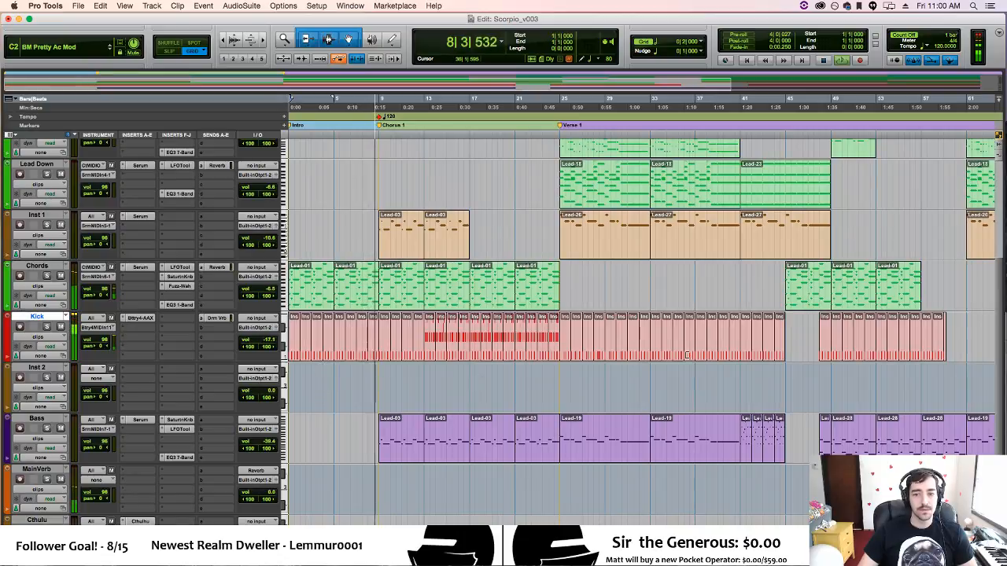
# Play short passages between bars 50 and 57 to locate where the section following Verse 1 starts.
pyautogui.press('space')
pyautogui.click(803, 387)
pyautogui.click(842, 389)
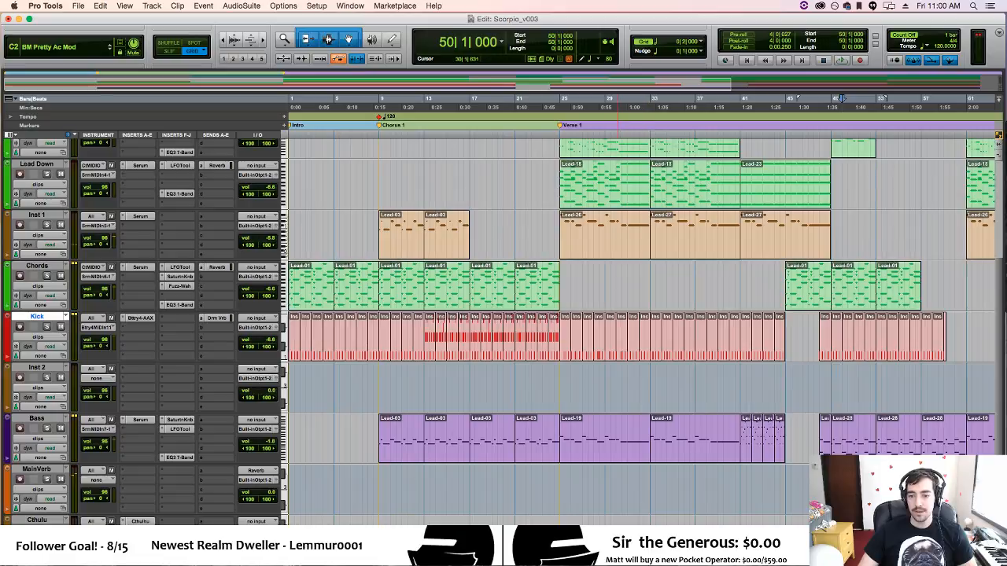
pyautogui.hscroll(10, 842, 389)
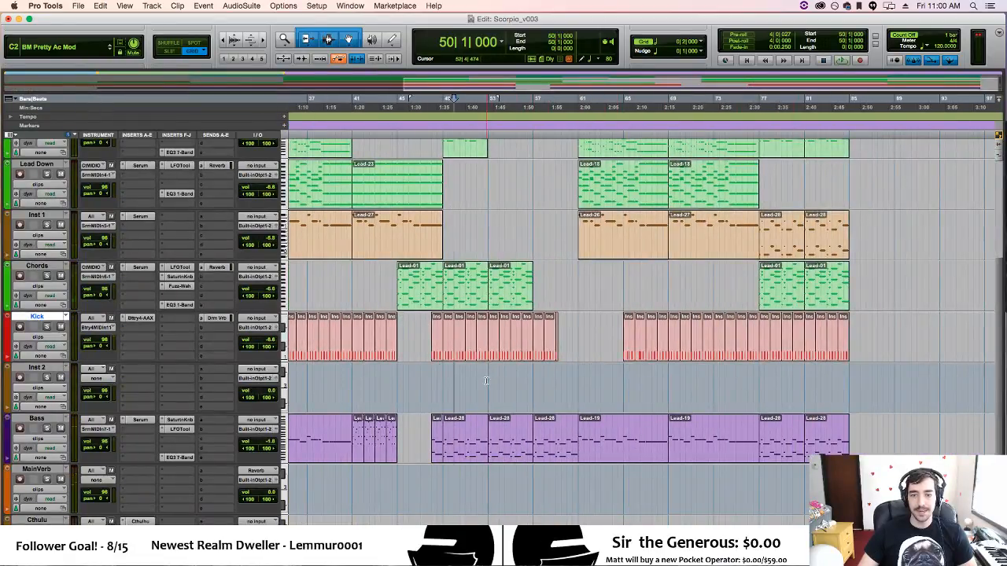
pyautogui.press('space')
pyautogui.press('space')
pyautogui.click(539, 382)
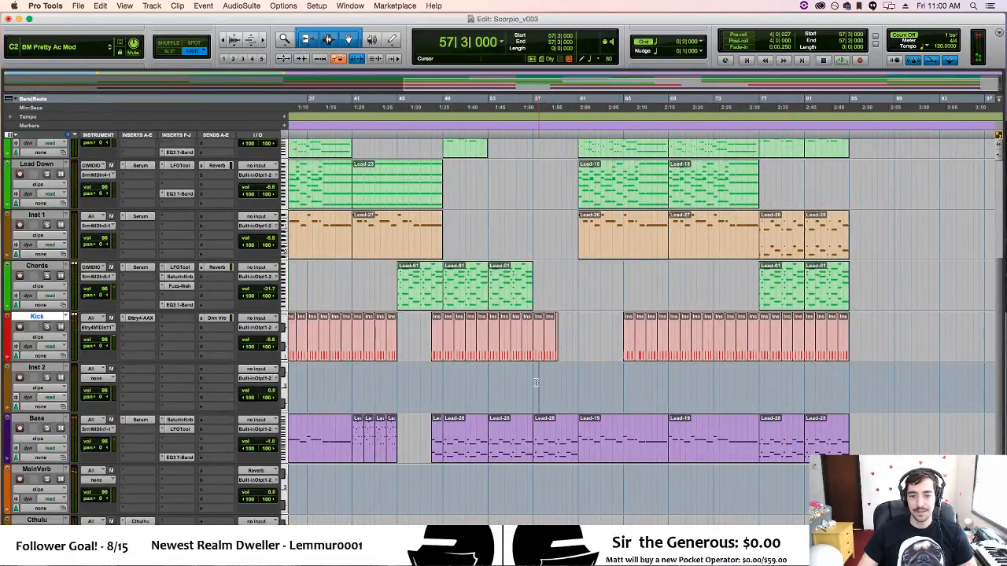
pyautogui.press('space')
pyautogui.press('space')
pyautogui.click(527, 379)
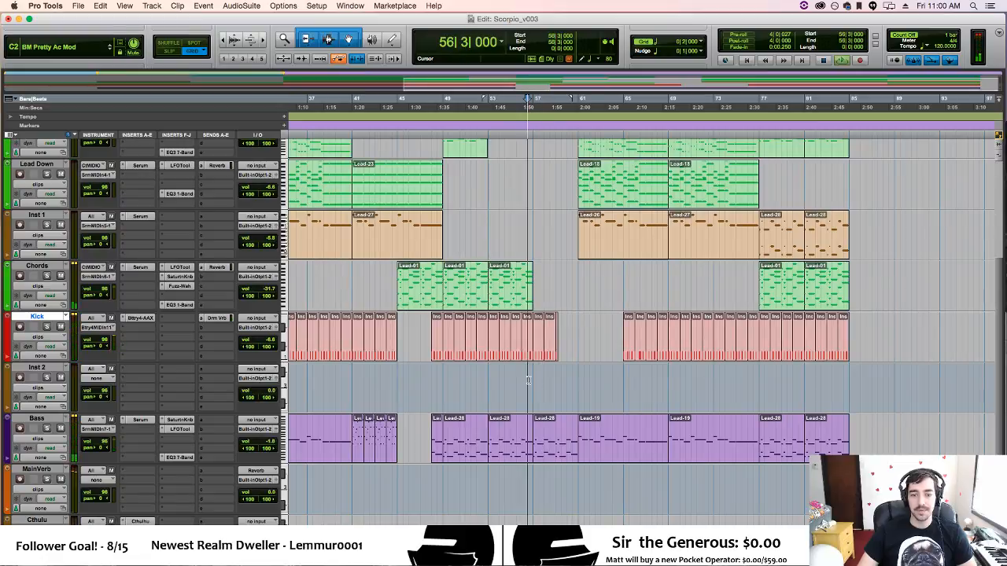
pyautogui.press('space')
pyautogui.press('space')
pyautogui.click(482, 373)
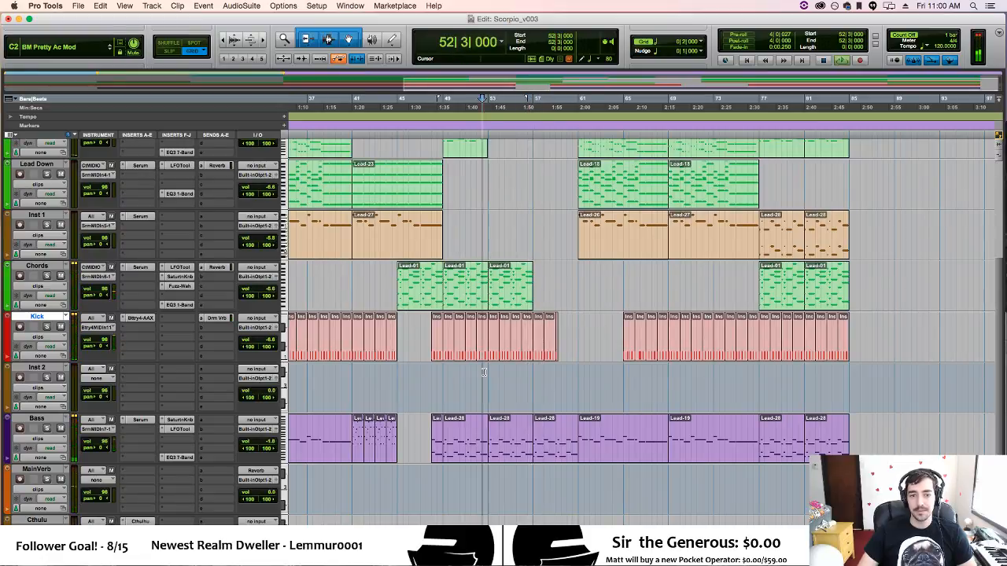
pyautogui.press('space')
pyautogui.press('space')
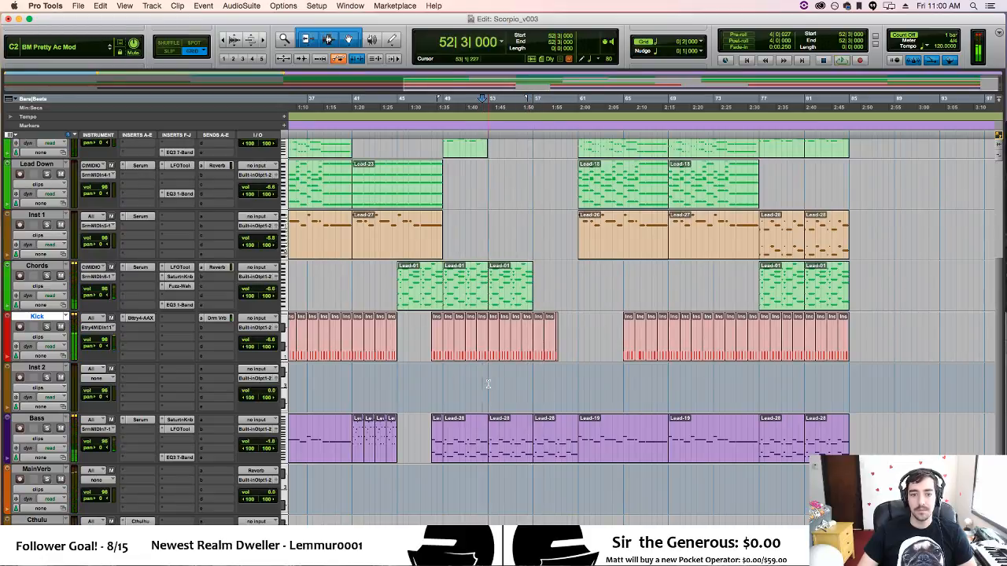
# Add a marker named Bridge at bar 53.
pyautogui.click(487, 383)
pyautogui.scroll(5, 773, 346)
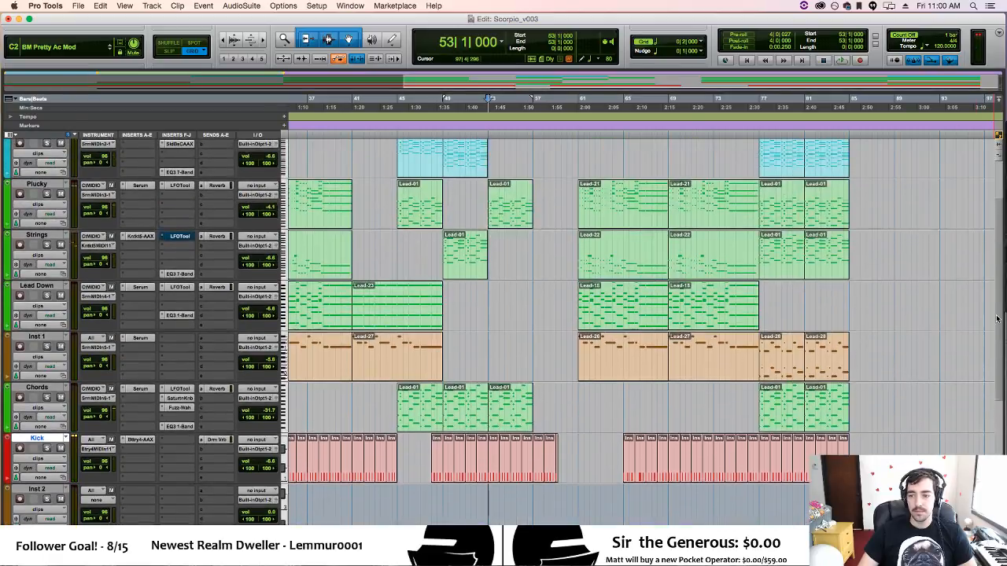
pyautogui.press('KP_Enter')
pyautogui.write('Bridge')
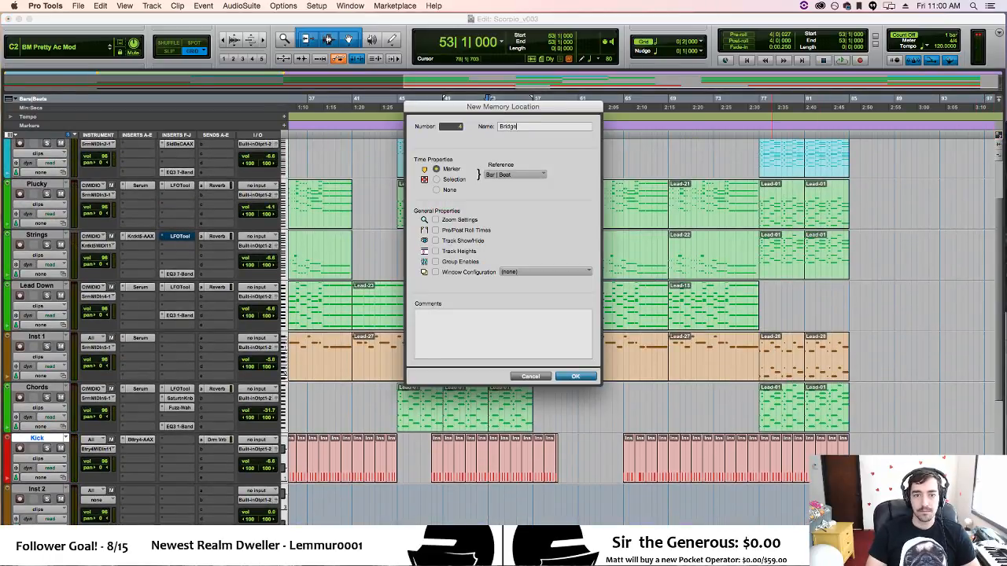
pyautogui.press('Return')
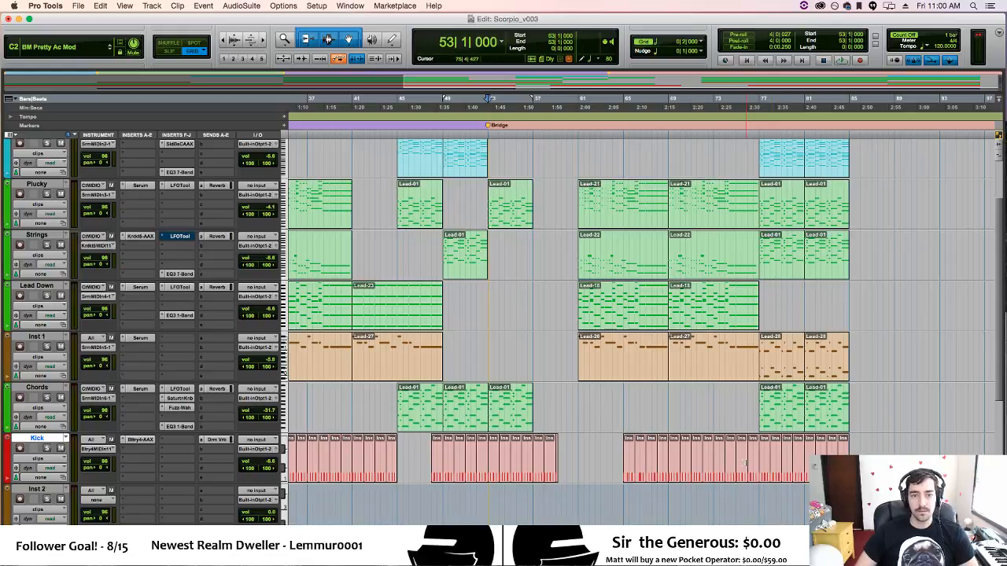
# Audition the song from bars 45 and 41, and add a marker named PreChorus at bar 41.
pyautogui.hscroll(-6, 471, 168)
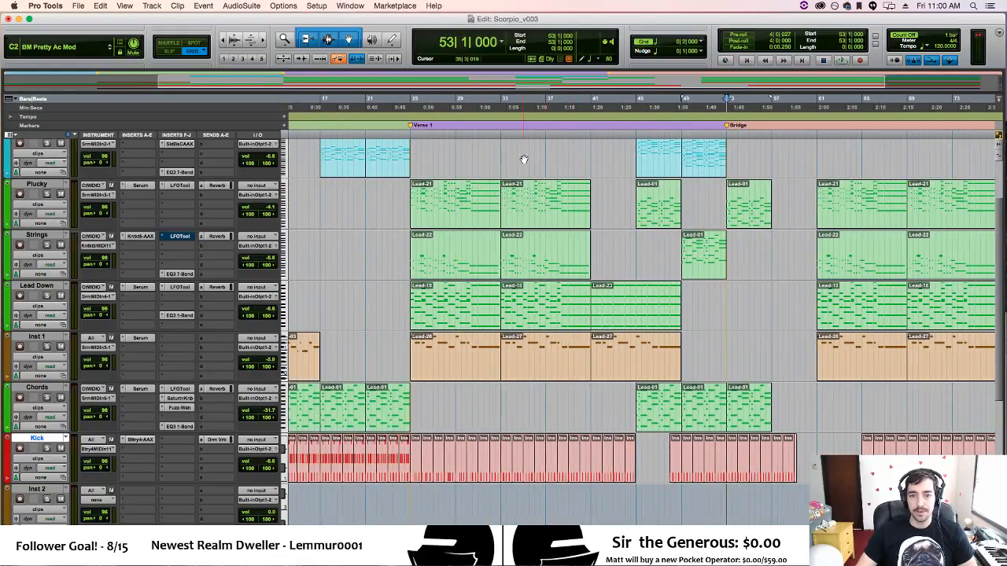
pyautogui.hscroll(3, 642, 323)
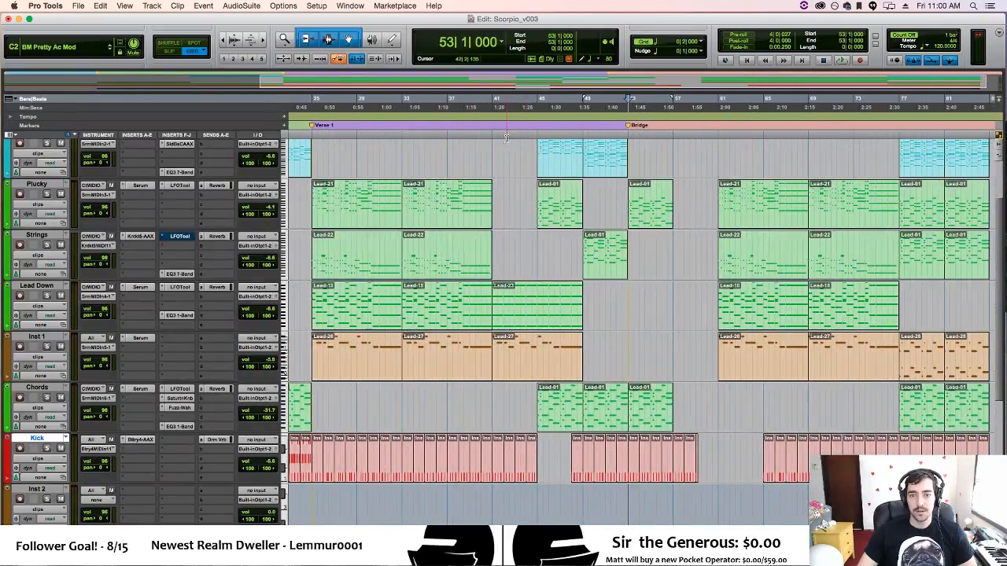
pyautogui.click(537, 161)
pyautogui.press('space')
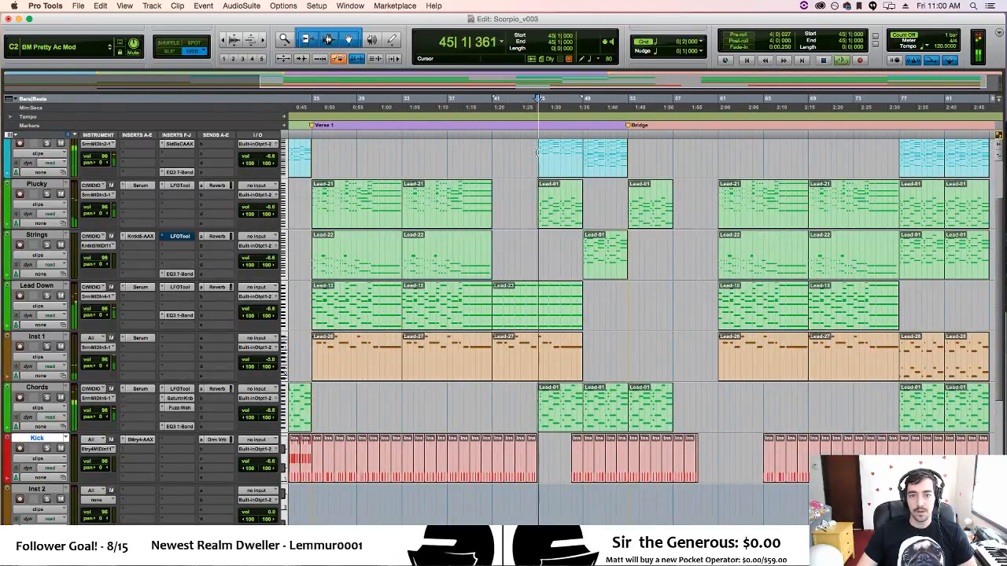
pyautogui.press('space')
pyautogui.click(489, 153)
pyautogui.press('space')
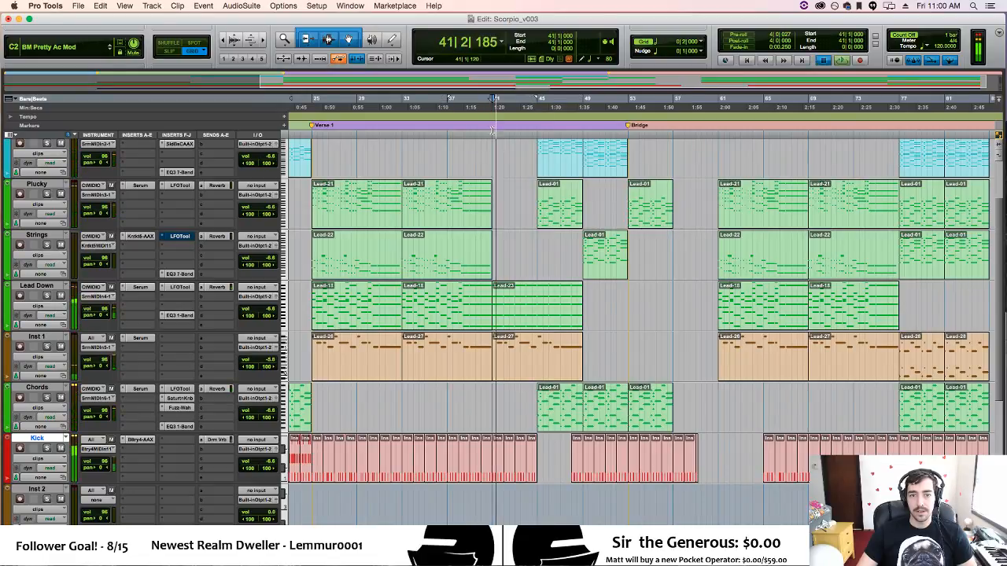
pyautogui.press('space')
pyautogui.press('KP_Enter')
pyautogui.write('PreChorus')
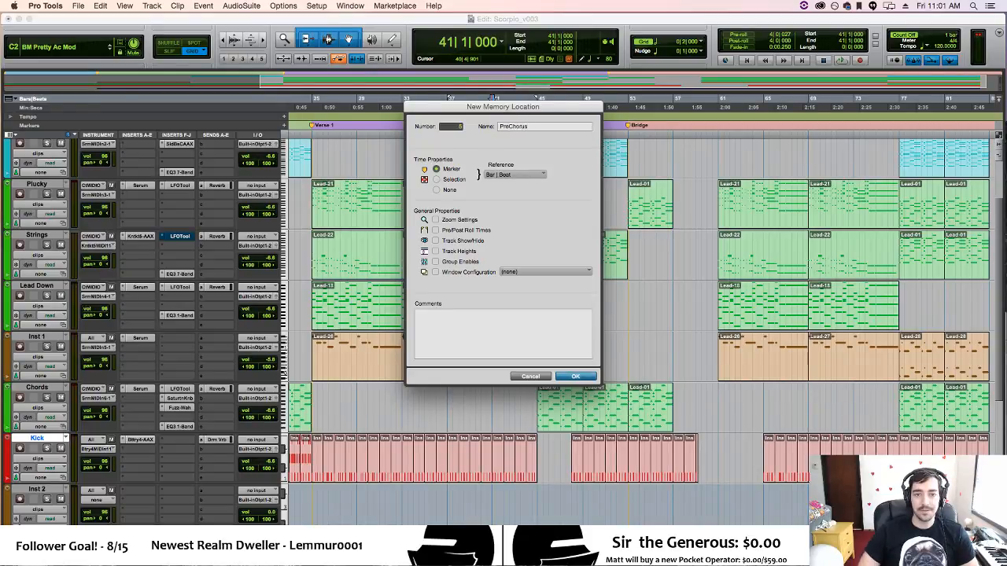
pyautogui.press('Return')
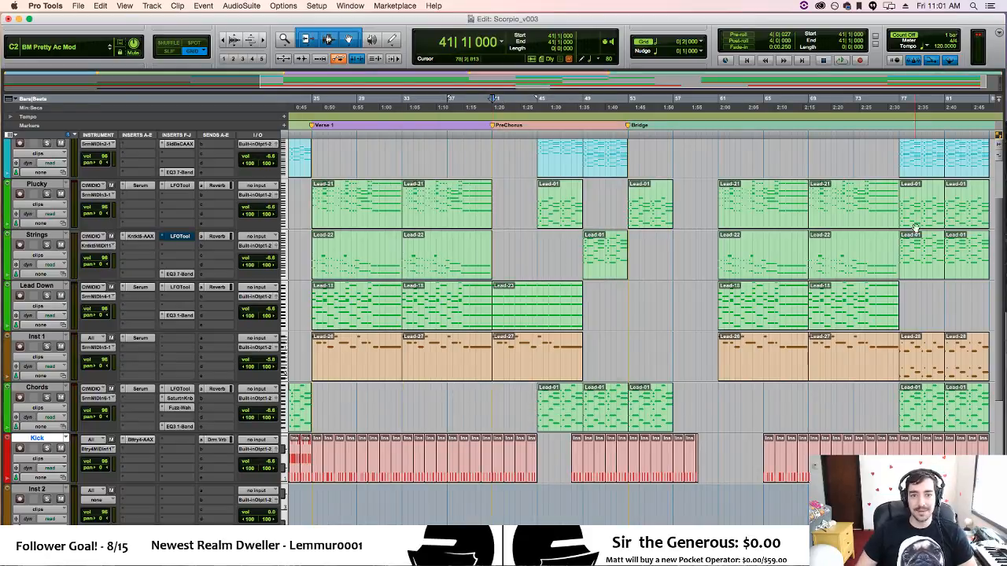
# Play the Bridge from bar 53, stop, and return to the start of the song with the whole arrangement in view.
pyautogui.click(628, 291)
pyautogui.press('space')
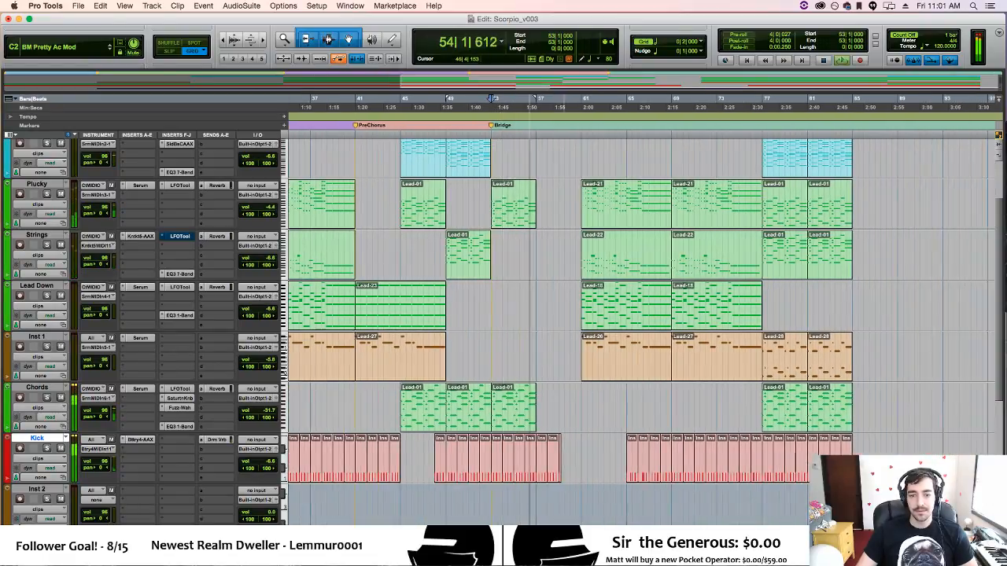
pyautogui.press('space')
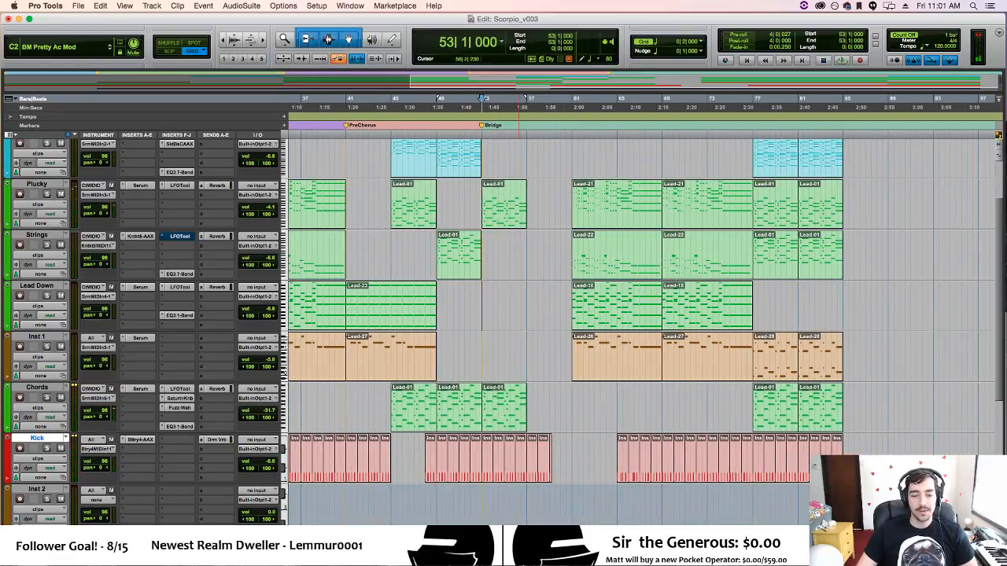
pyautogui.hscroll(-5, 641, 323)
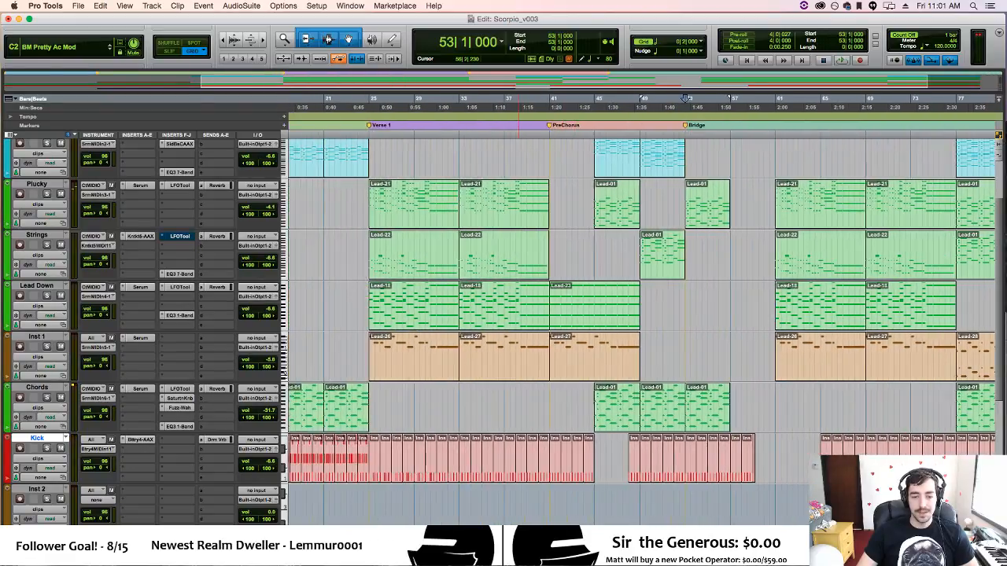
pyautogui.press('r')
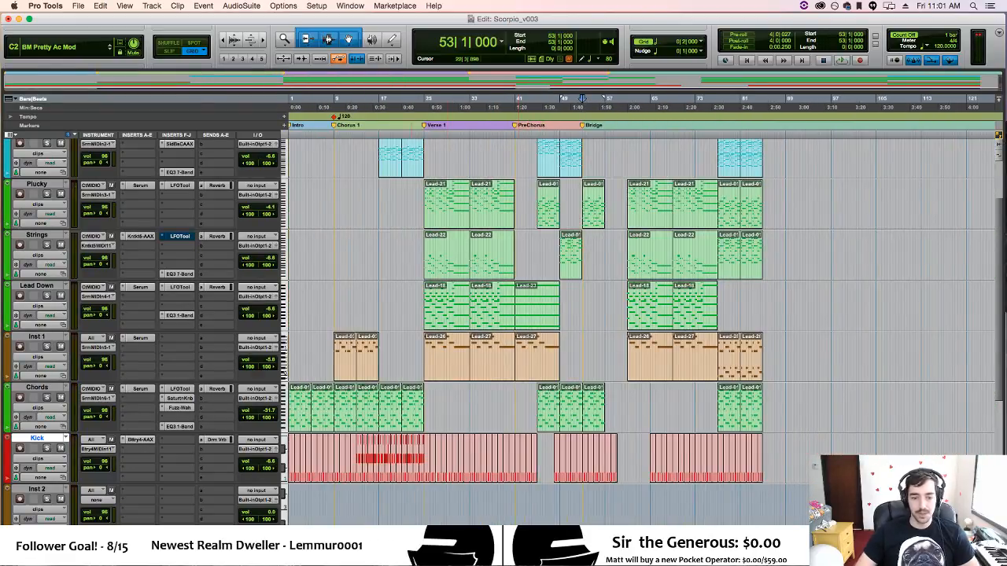
pyautogui.click(746, 60)
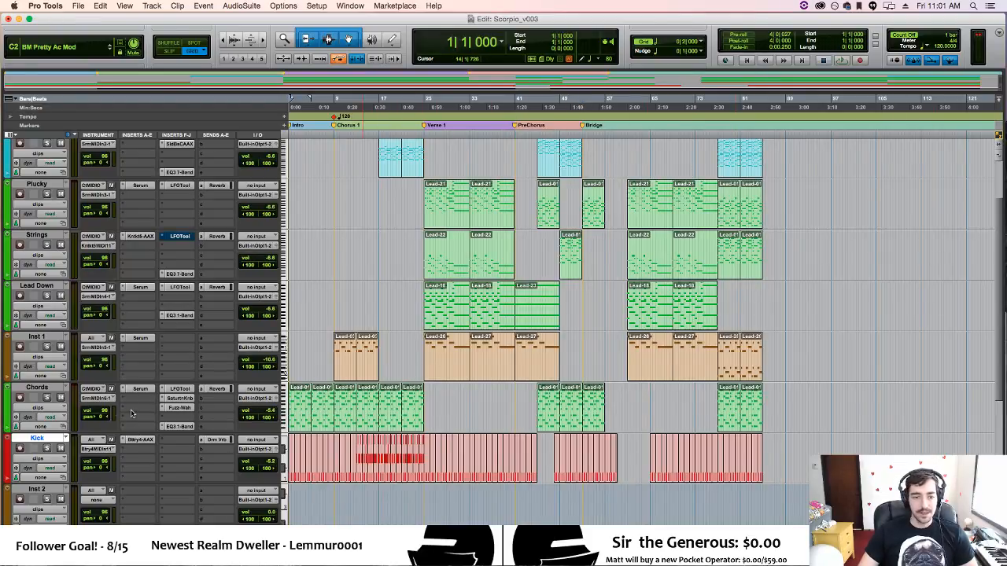
# Solo the Chords track, select its clip at bar 13 and play that selection to audition the sound.
pyautogui.click(46, 397)
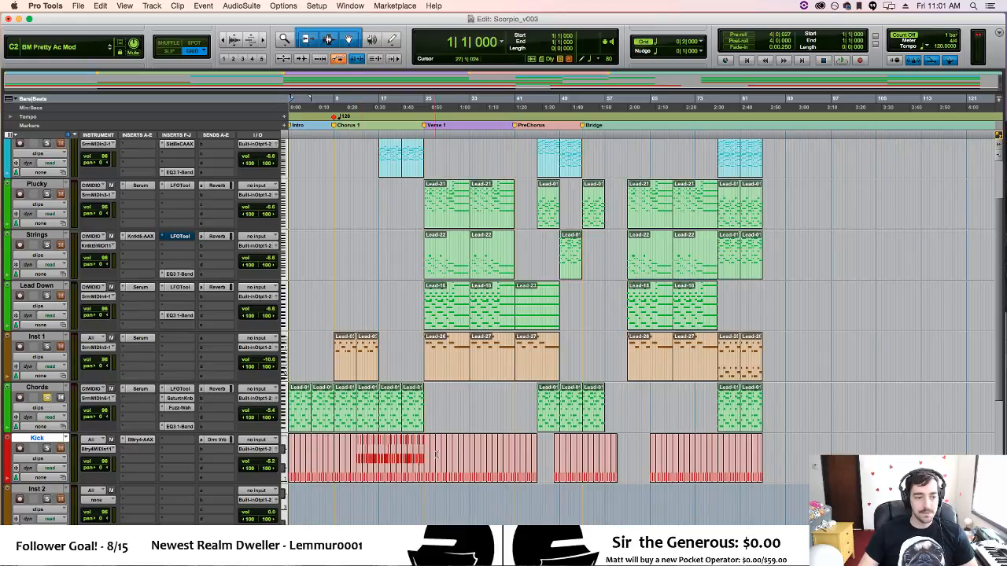
pyautogui.click(364, 417)
pyautogui.press('space')
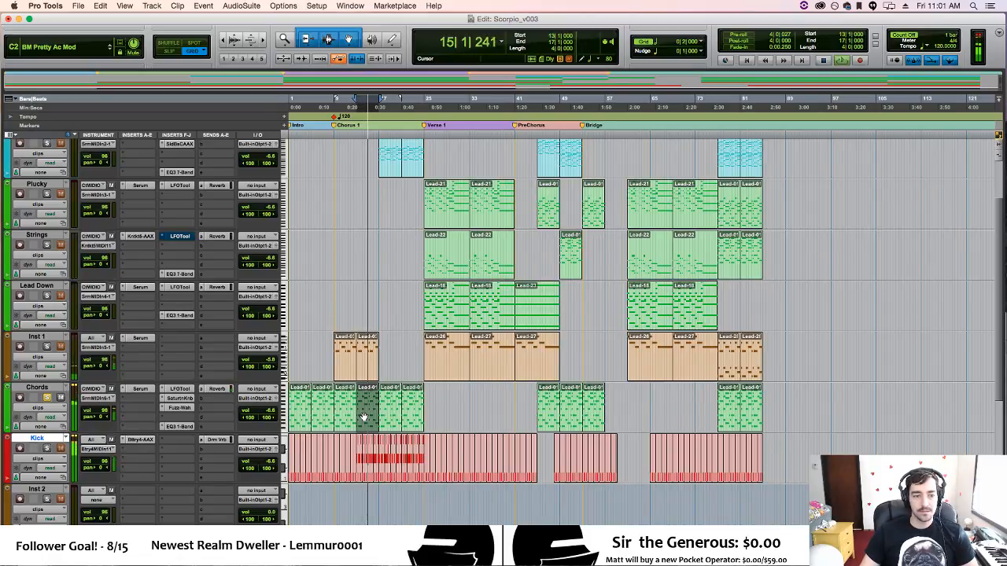
pyautogui.press('space')
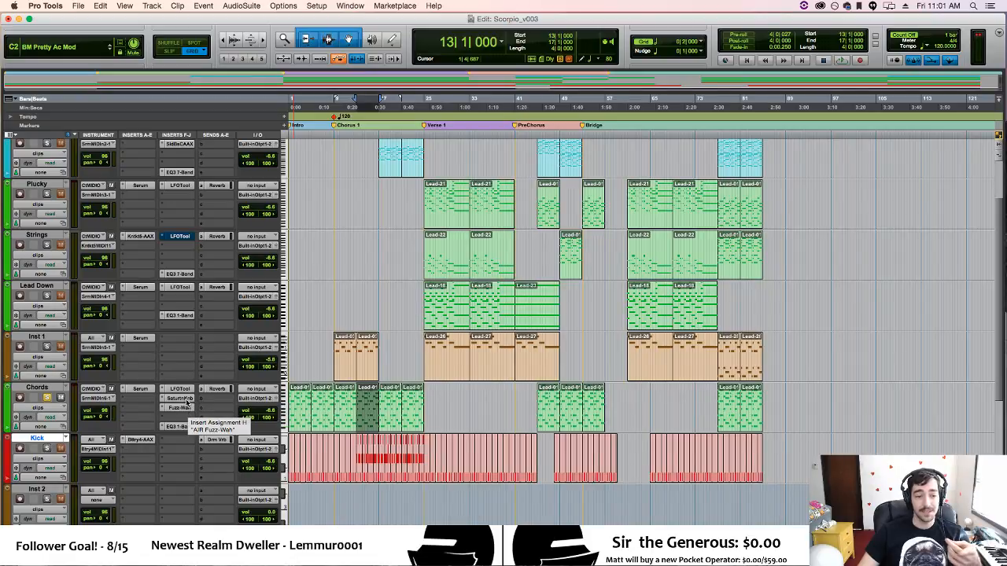
# Reorder the Chords inserts, putting LFOTool directly after Serum and EQ3 1-Band directly after Fuzz-Wah, checking the EQ's settings in between.
pyautogui.moveTo(180, 389)
pyautogui.mouseDown()
pyautogui.moveTo(140, 398)
pyautogui.moveTo(178, 389)
pyautogui.moveTo(180, 399)
pyautogui.mouseUp()
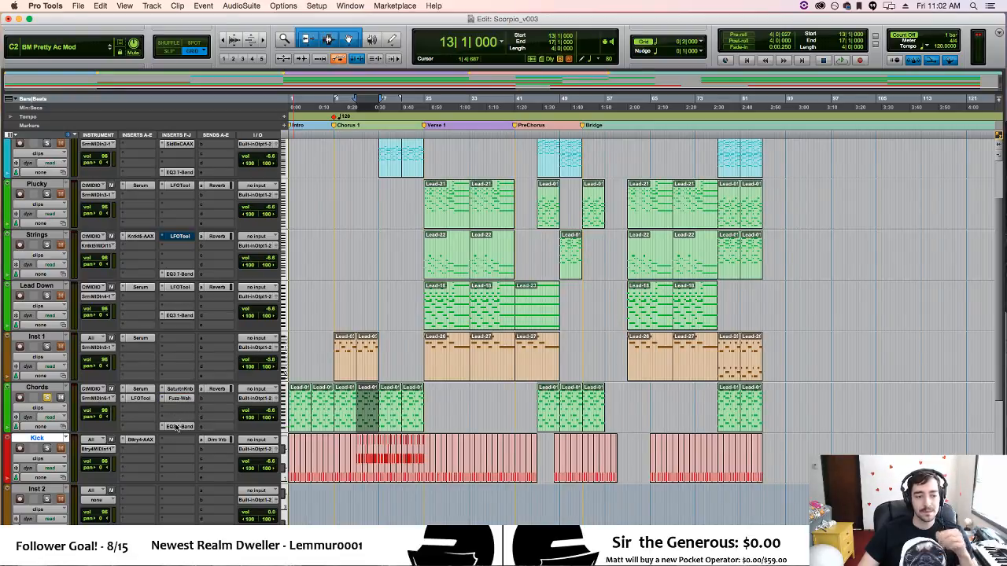
pyautogui.click(178, 427)
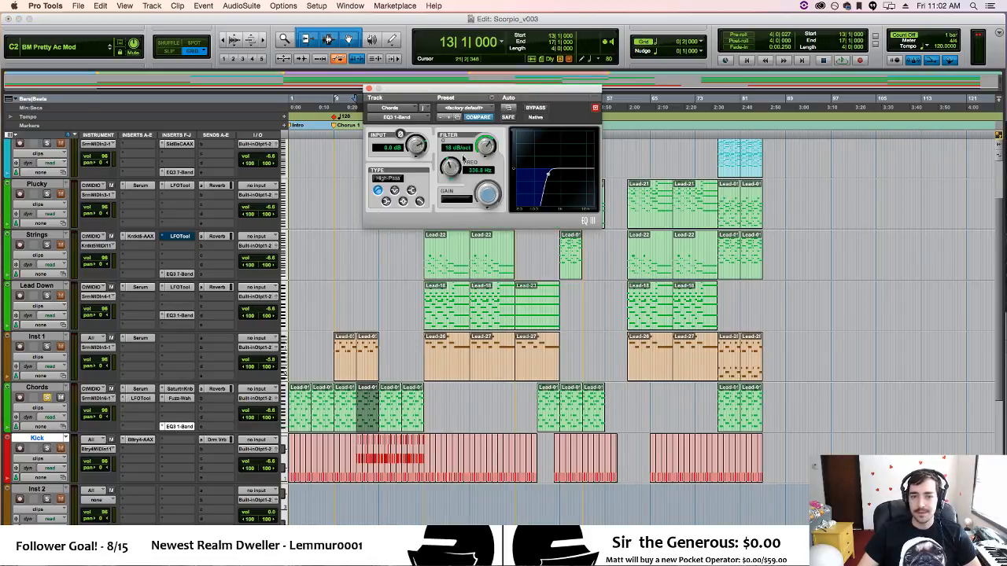
pyautogui.click(369, 89)
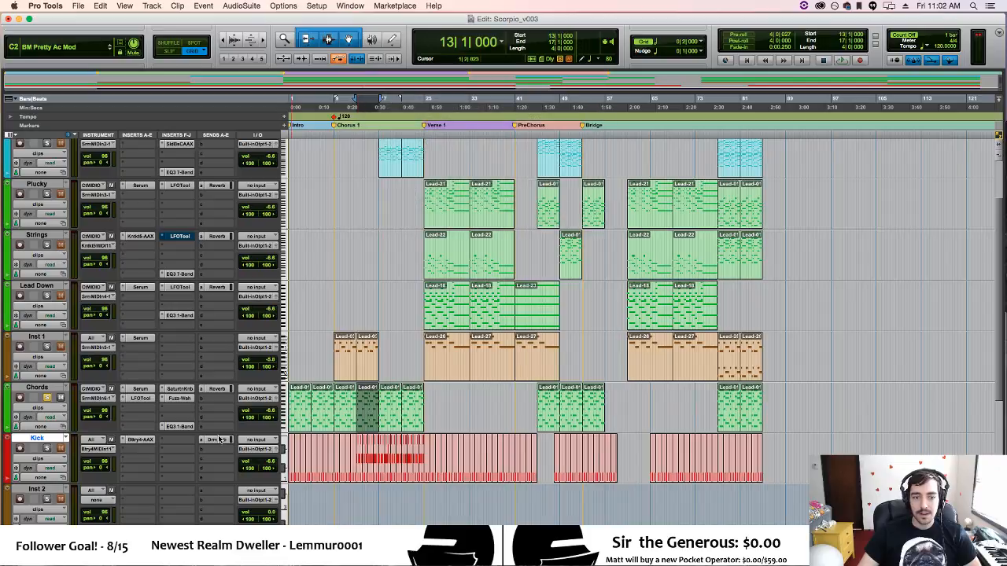
pyautogui.moveTo(192, 430); pyautogui.dragTo(189, 413)
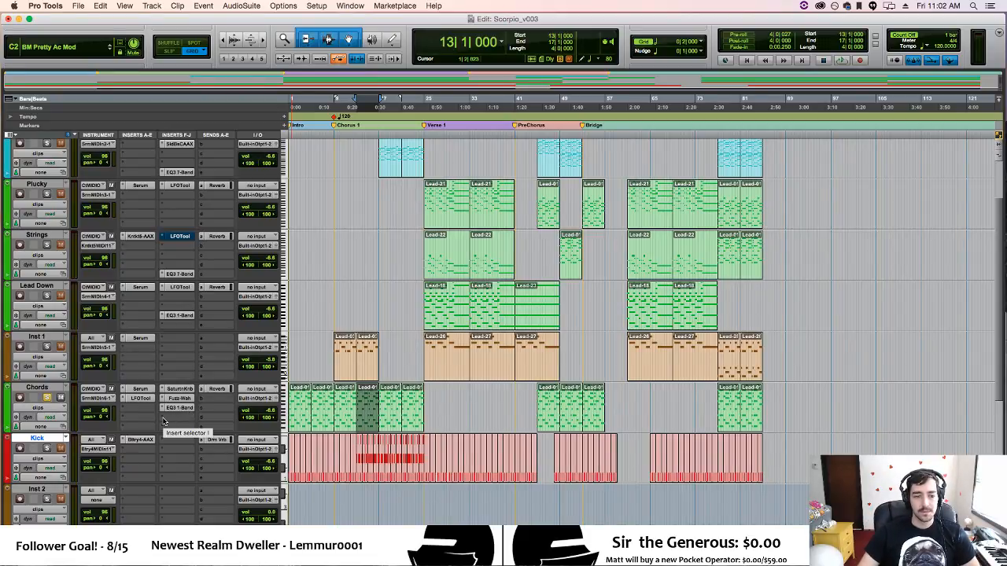
# Insert a multichannel EQ3 7-Band plug-in on the Chords track directly below EQ3 1-Band.
pyautogui.click(164, 422)
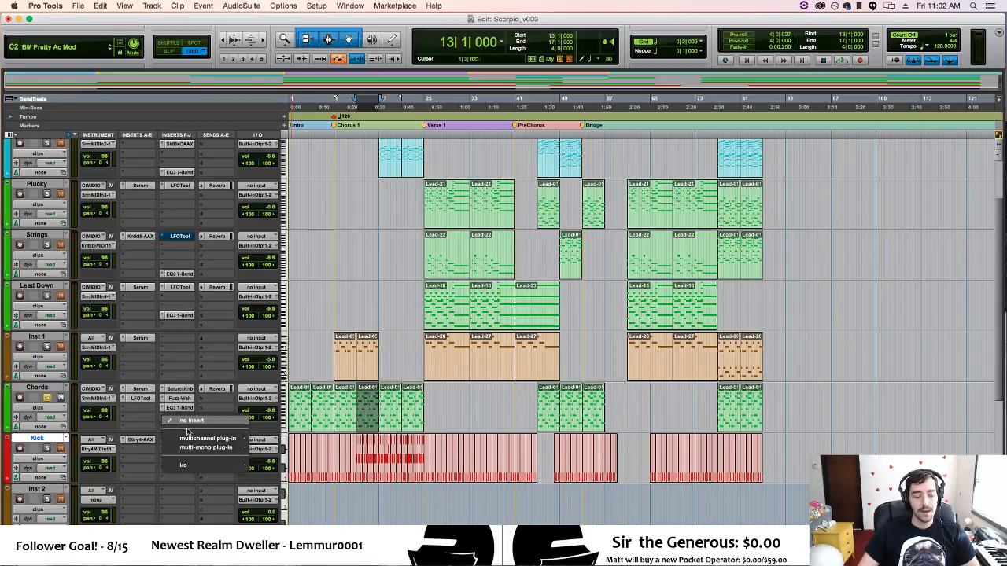
pyautogui.moveTo(189, 438)
pyautogui.moveTo(271, 519)
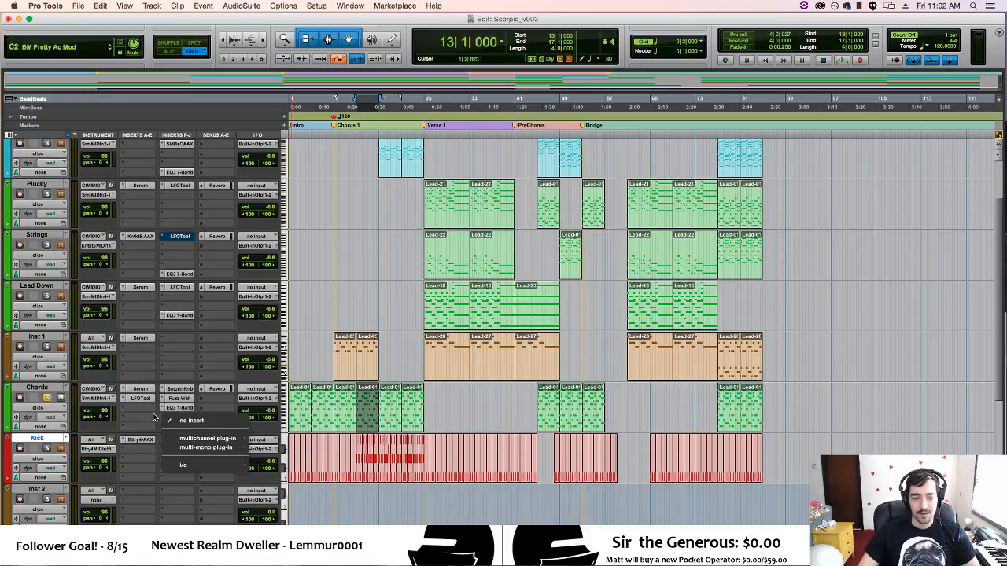
pyautogui.click(156, 417)
pyautogui.click(164, 416)
pyautogui.moveTo(232, 438)
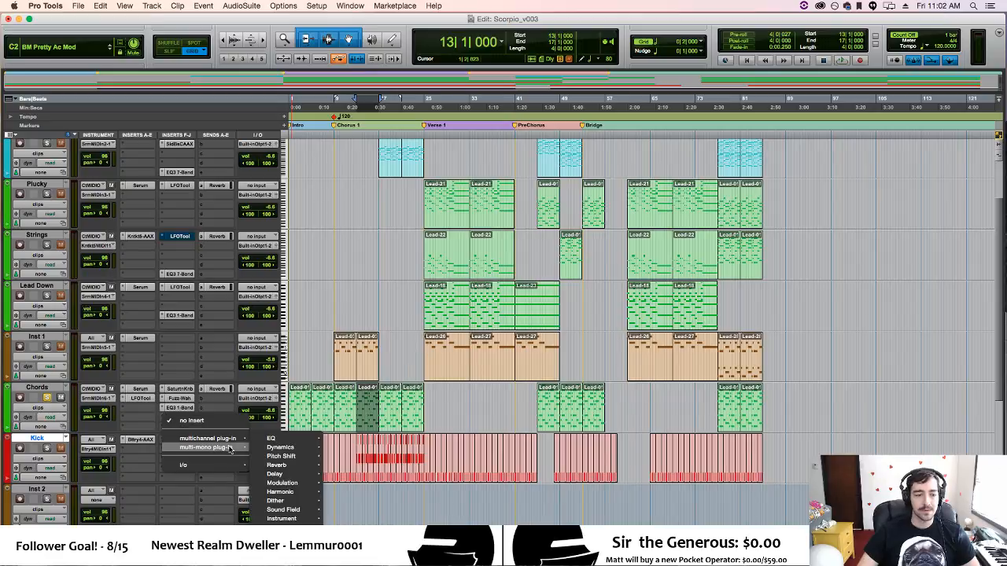
pyautogui.moveTo(297, 440)
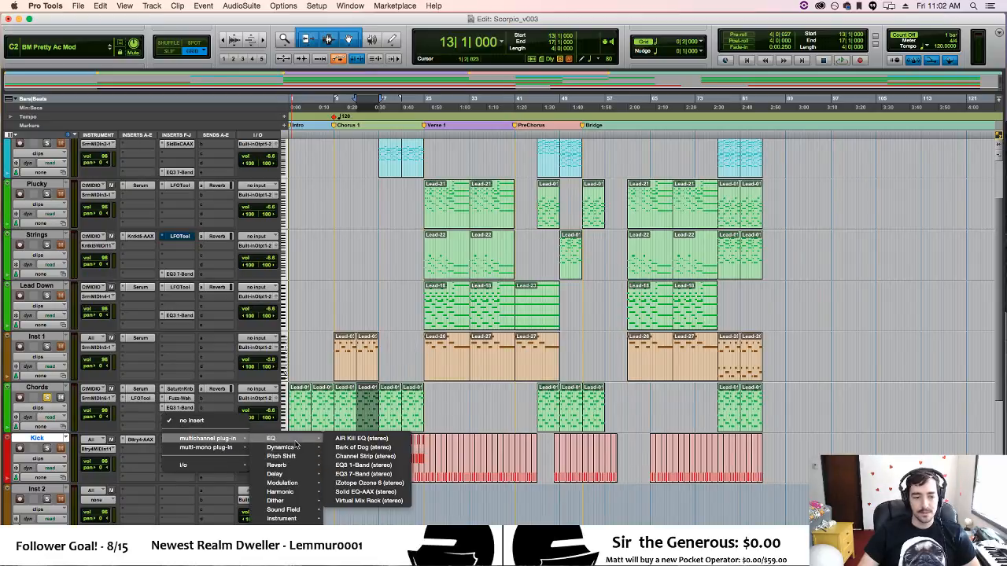
pyautogui.click(356, 473)
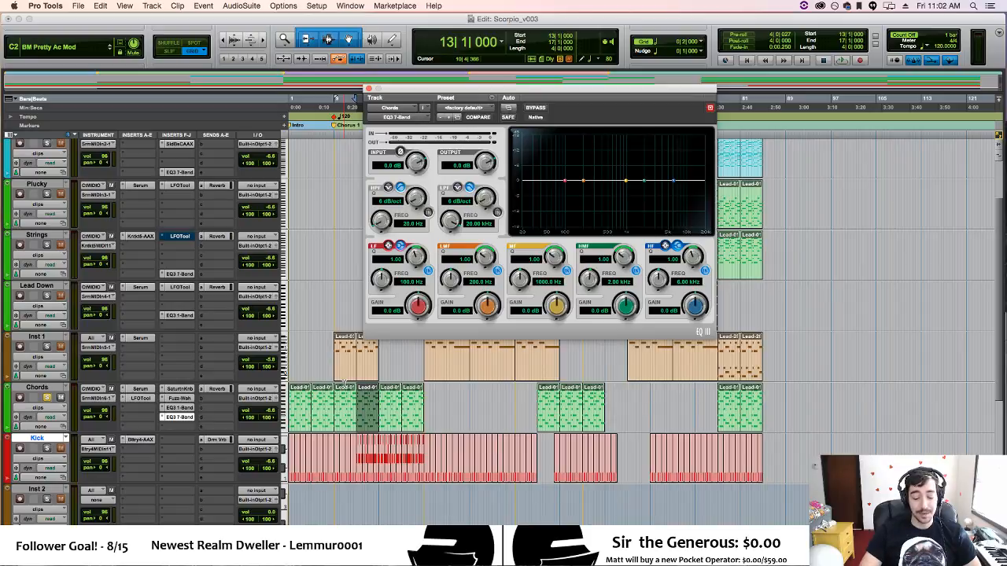
# Cut the Chords' low-mid band by 12.3 dB at about 417 Hz with Q 2.85 during playback, and bypass the EQ to compare.
pyautogui.press('space')
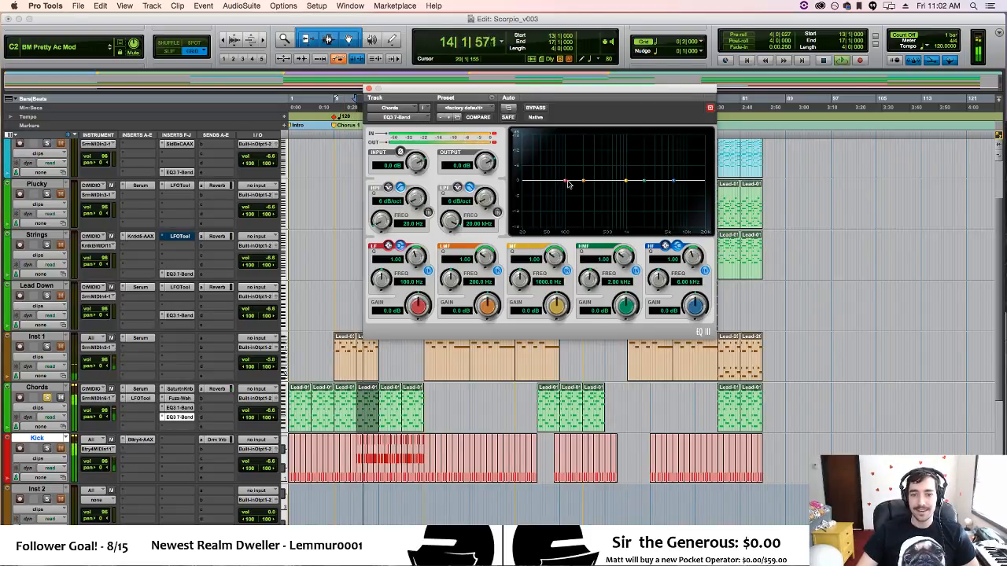
pyautogui.moveTo(582, 184); pyautogui.dragTo(603, 229)
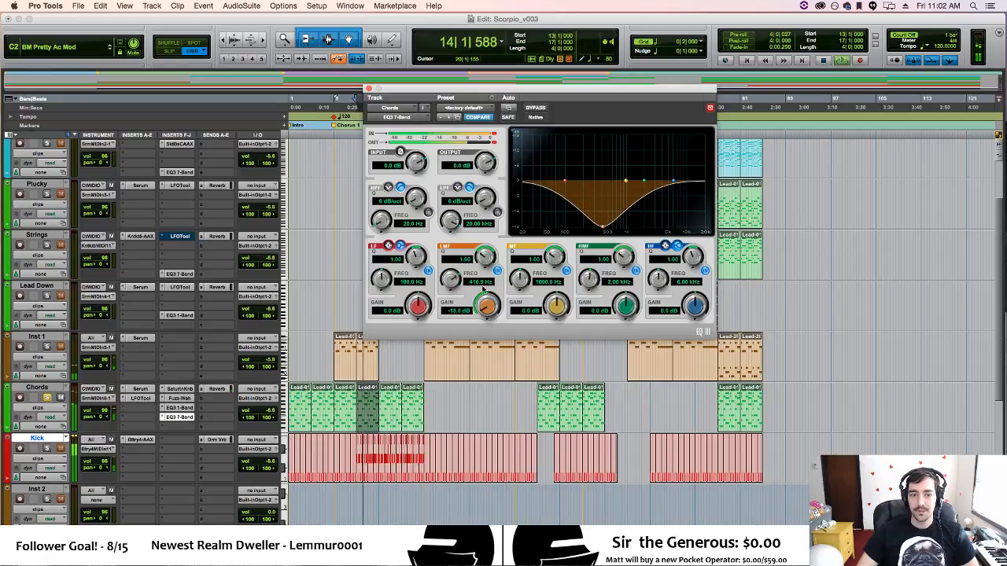
pyautogui.moveTo(485, 303); pyautogui.dragTo(479, 236)
pyautogui.click(541, 113)
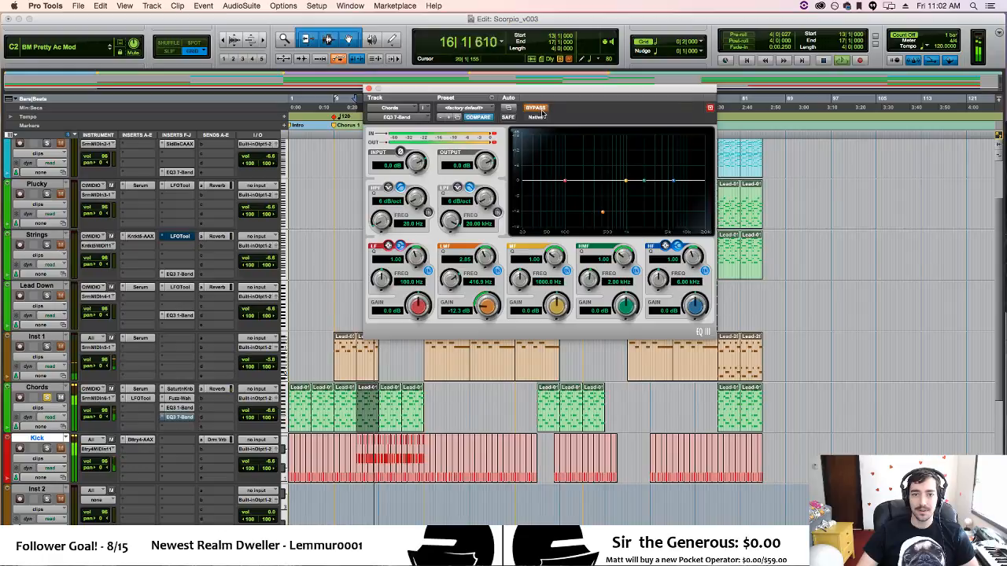
# Re-enable the Chords' EQ3 7-Band and retune its low-mid cut to about 283 Hz at -11.3 dB.
pyautogui.click(542, 113)
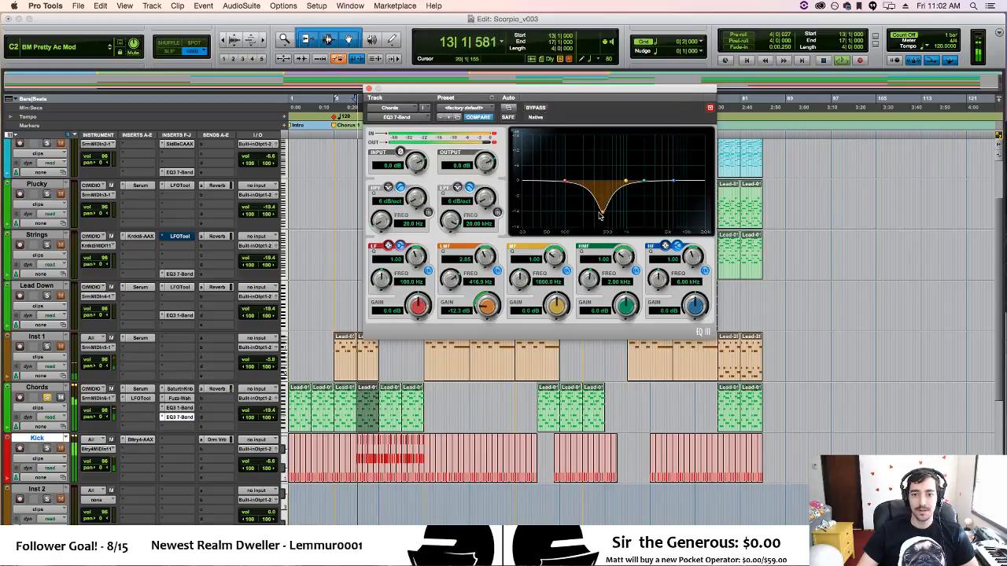
pyautogui.moveTo(487, 306); pyautogui.dragTo(462, 347)
pyautogui.moveTo(450, 280); pyautogui.dragTo(473, 239)
pyautogui.moveTo(482, 313)
pyautogui.mouseDown()
pyautogui.moveTo(477, 293)
pyautogui.moveTo(488, 308)
pyautogui.mouseUp()
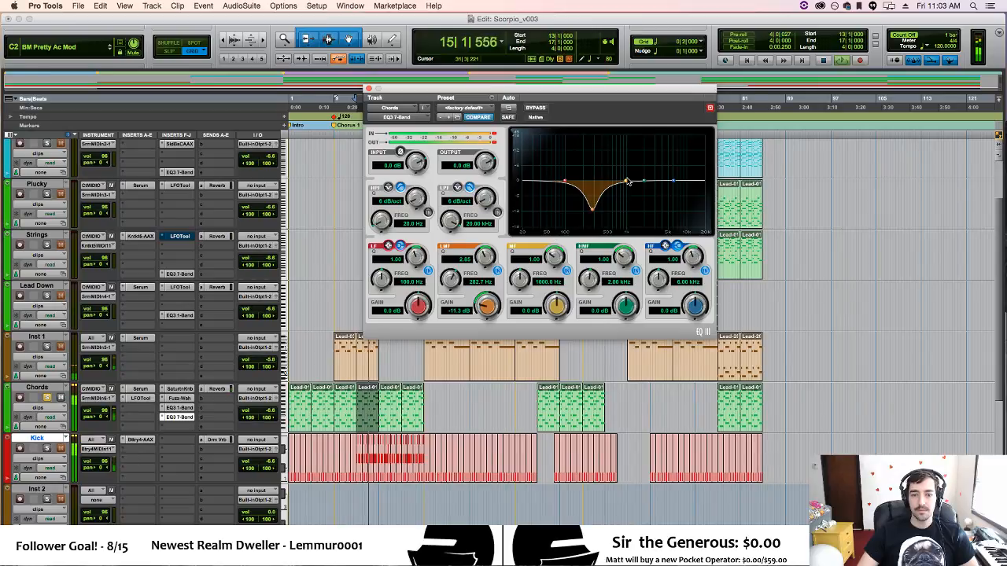
# Add a narrow high-mid boost on the Chords at 1.63 kHz with Q 4.42, fine-tune its gain and close the EQ.
pyautogui.moveTo(618, 312); pyautogui.dragTo(588, 289)
pyautogui.moveTo(619, 260)
pyautogui.mouseDown()
pyautogui.moveTo(621, 244)
pyautogui.moveTo(621, 256)
pyautogui.mouseUp()
pyautogui.moveTo(625, 315); pyautogui.dragTo(588, 274)
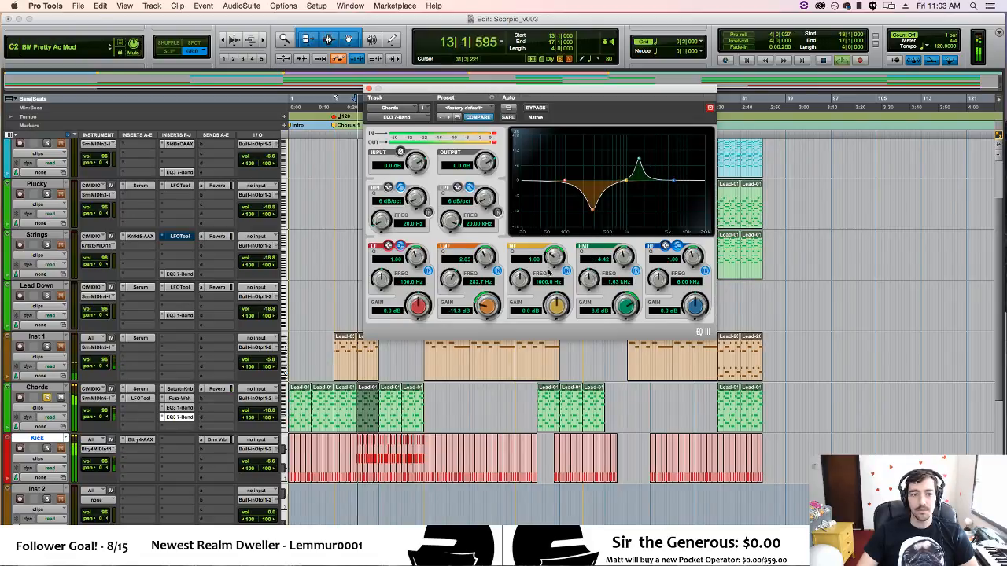
pyautogui.moveTo(619, 304)
pyautogui.mouseDown()
pyautogui.moveTo(623, 322)
pyautogui.moveTo(620, 312)
pyautogui.mouseUp()
pyautogui.click(368, 89)
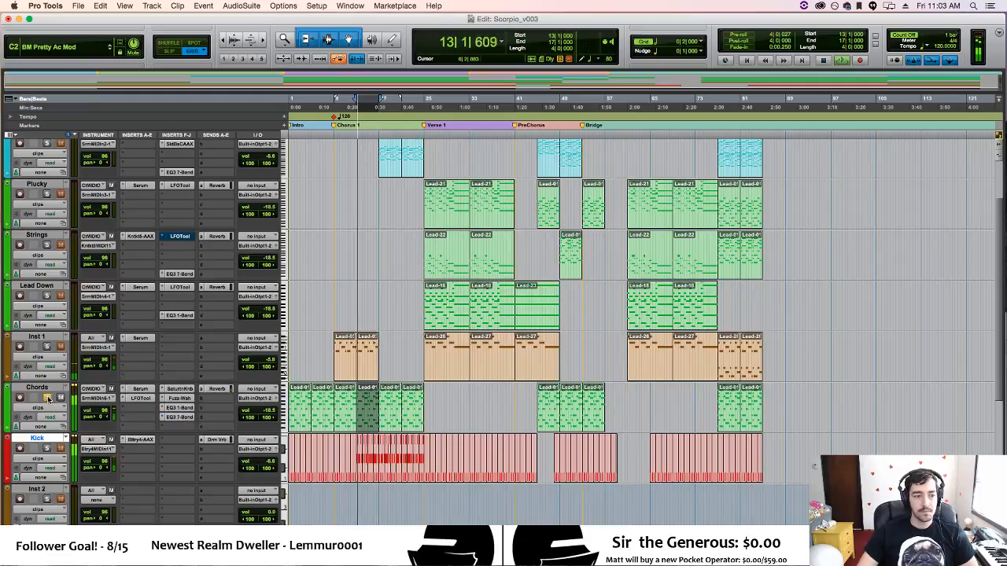
# Unsolo the Chords track and audition the selection from bar 13 within the full mix.
pyautogui.press('space')
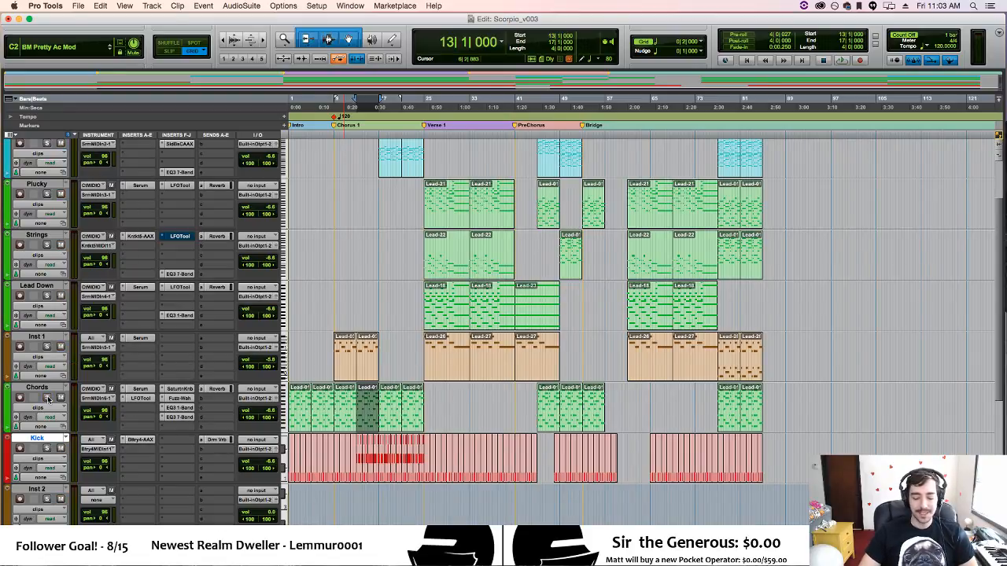
pyautogui.press('space')
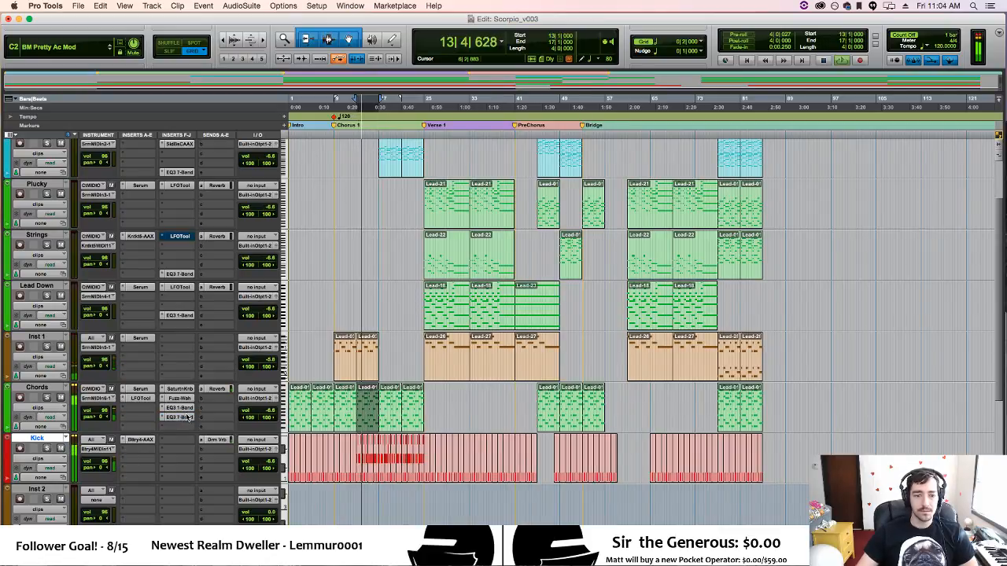
pyautogui.press('space')
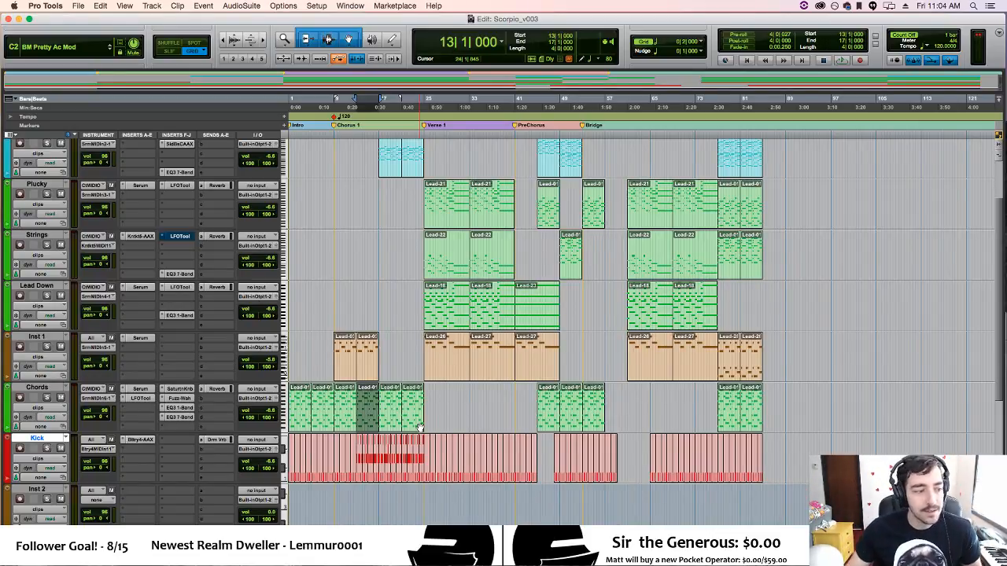
# Return to the start of the song and play the full mix through the Intro and into Chorus 1.
pyautogui.click(745, 60)
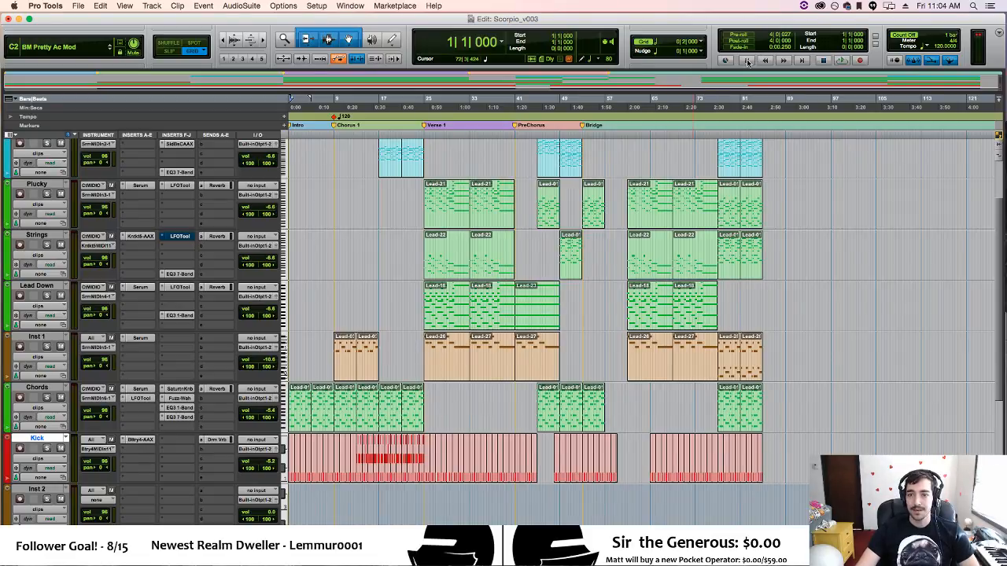
pyautogui.press('space')
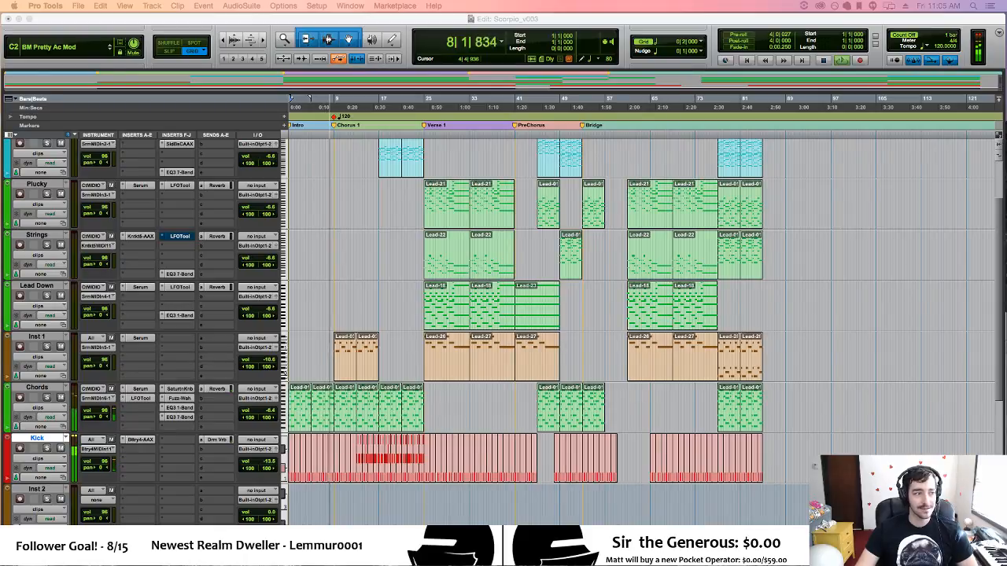
pyautogui.click(405, 28)
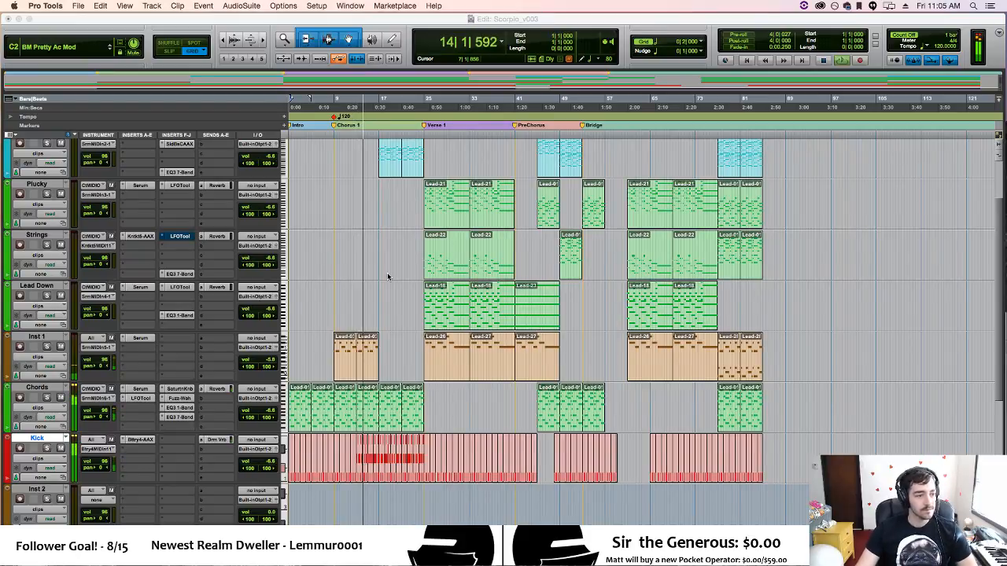
pyautogui.press('space')
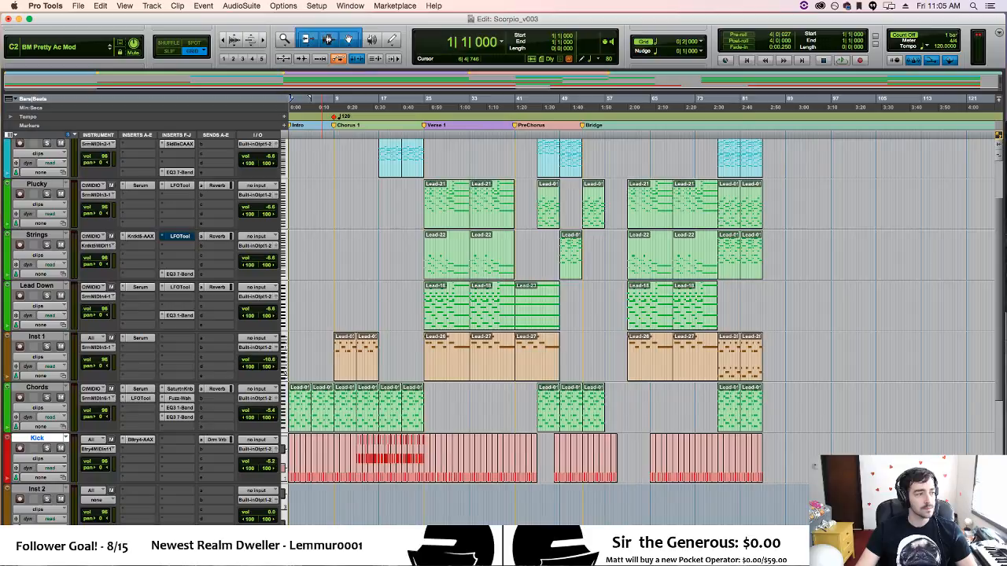
pyautogui.click(546, 18)
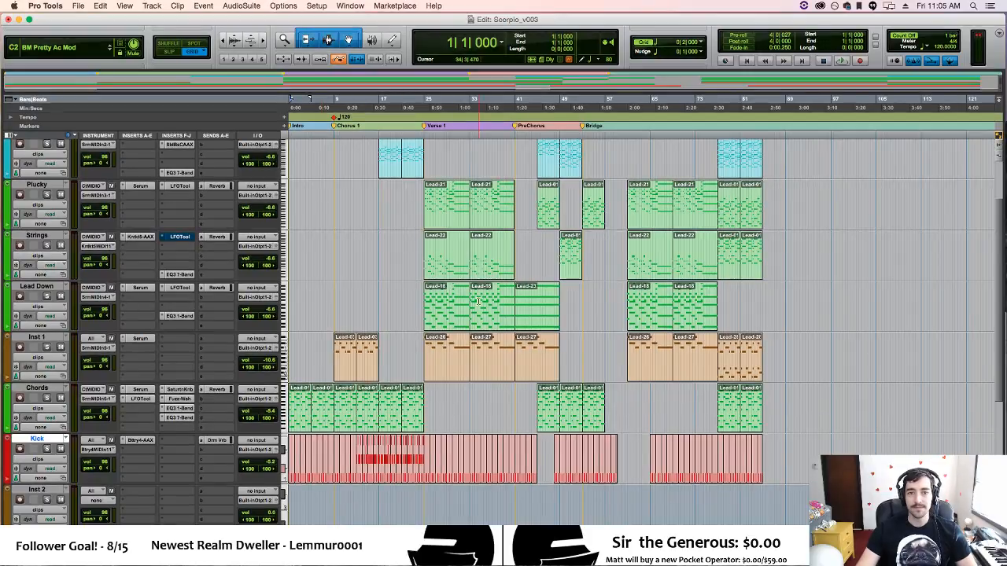
# Place the playback start at bar 25, where Verse 1 begins, and listen from there.
pyautogui.click(450, 404)
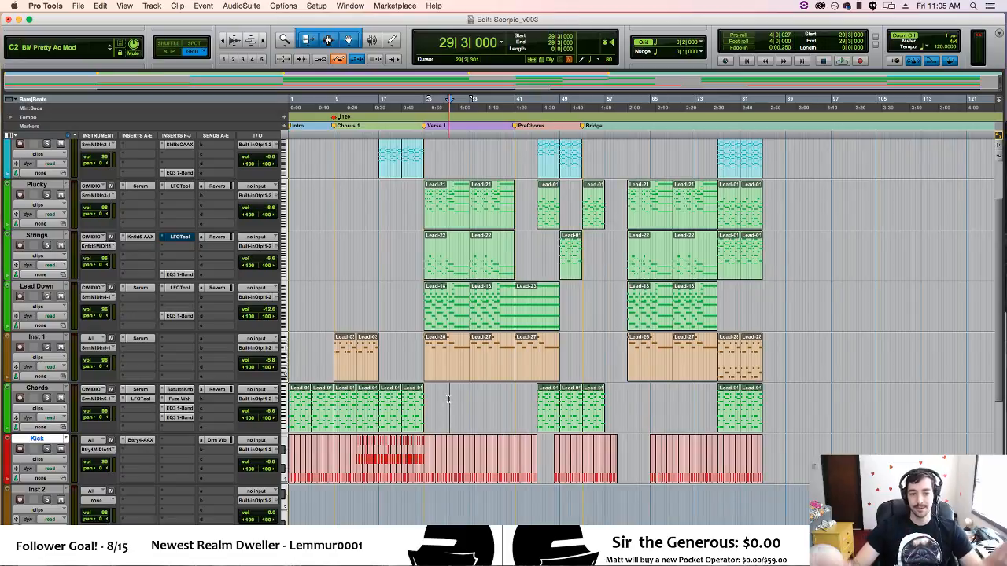
pyautogui.click(423, 493)
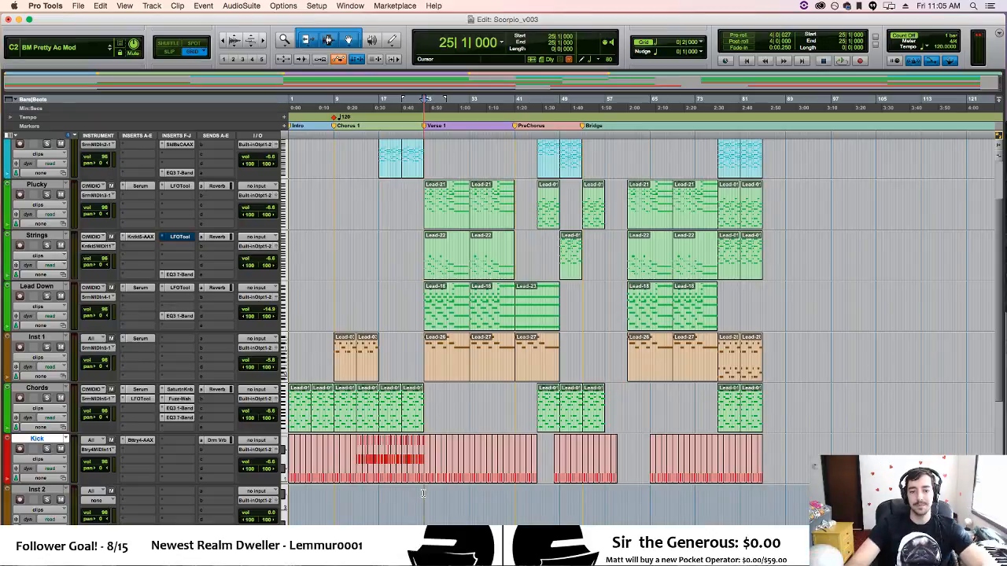
pyautogui.press('space')
pyautogui.press('space')
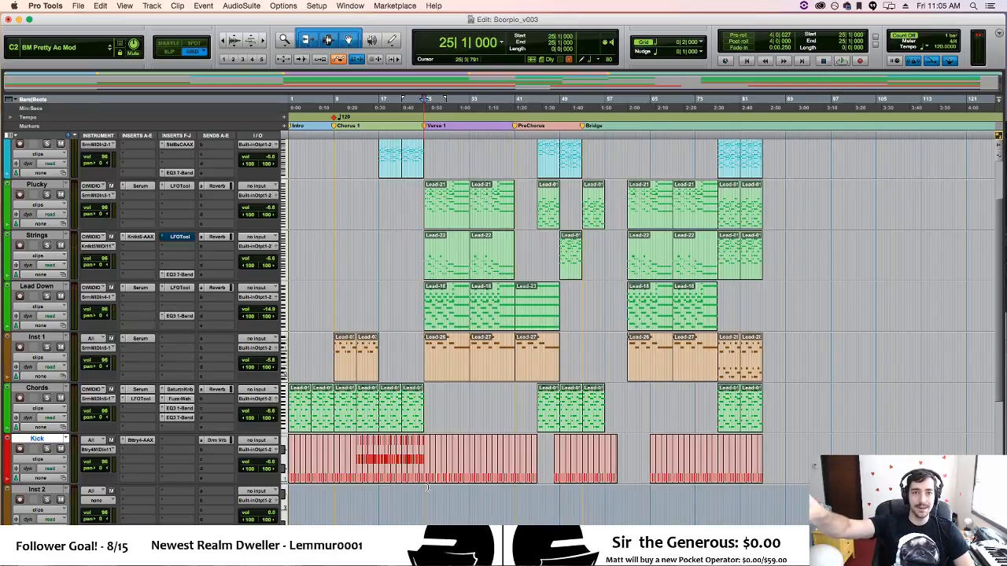
pyautogui.press('space')
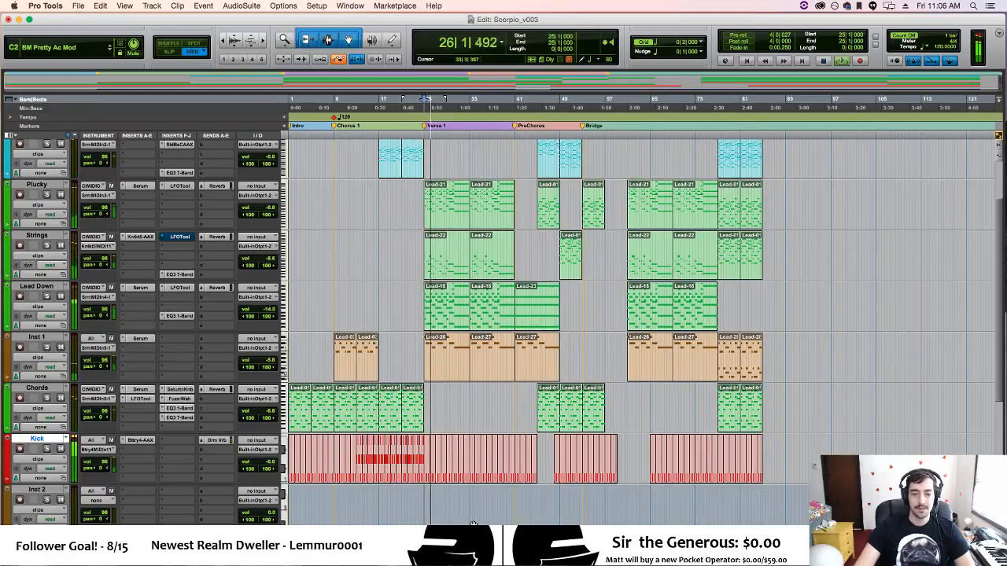
# Solo the Bass track, select its clip spanning bars 25 to 33 and play it.
pyautogui.scroll(-5, 429, 488)
pyautogui.scroll(-2, 440, 480)
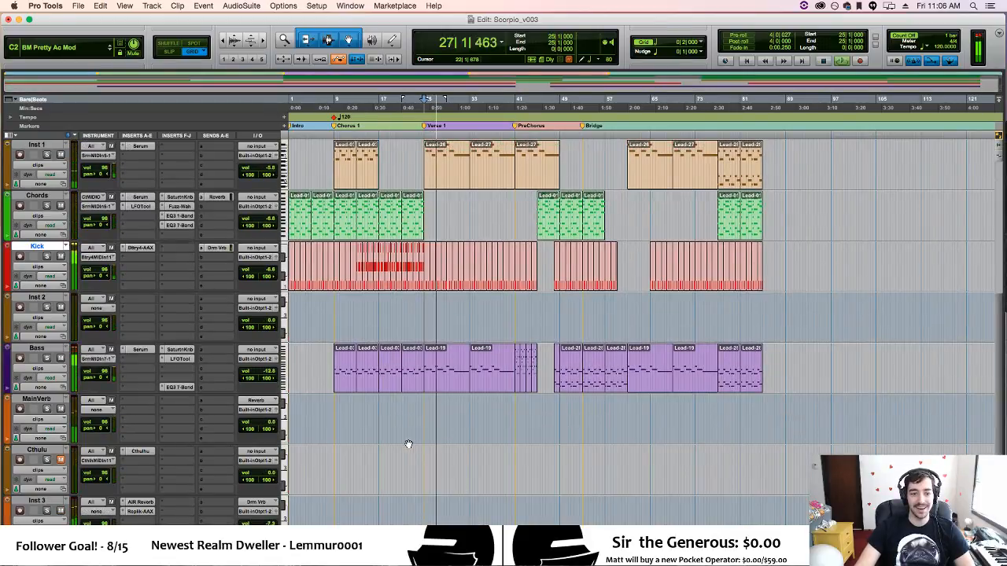
pyautogui.click(47, 359)
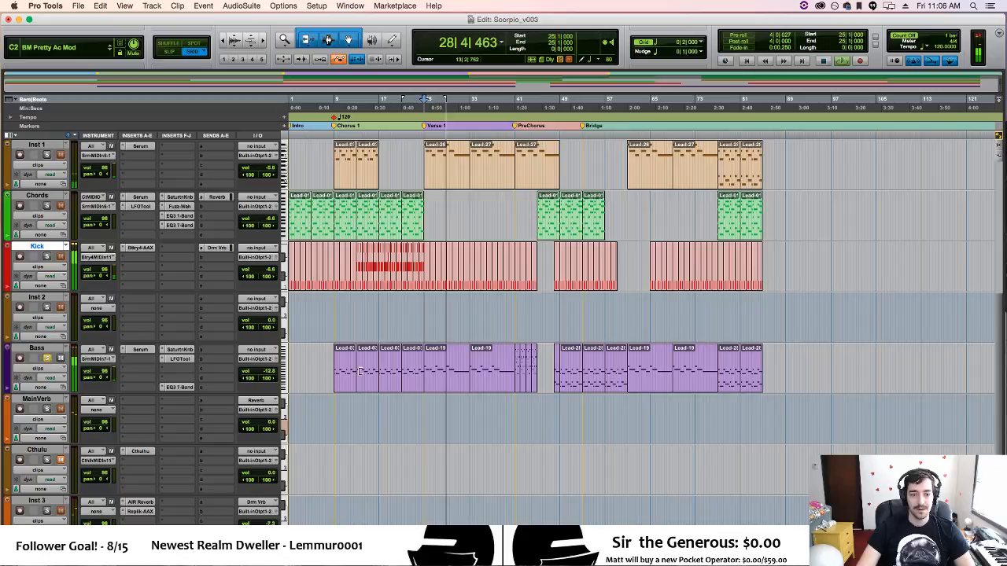
pyautogui.click(440, 382)
pyautogui.press('space')
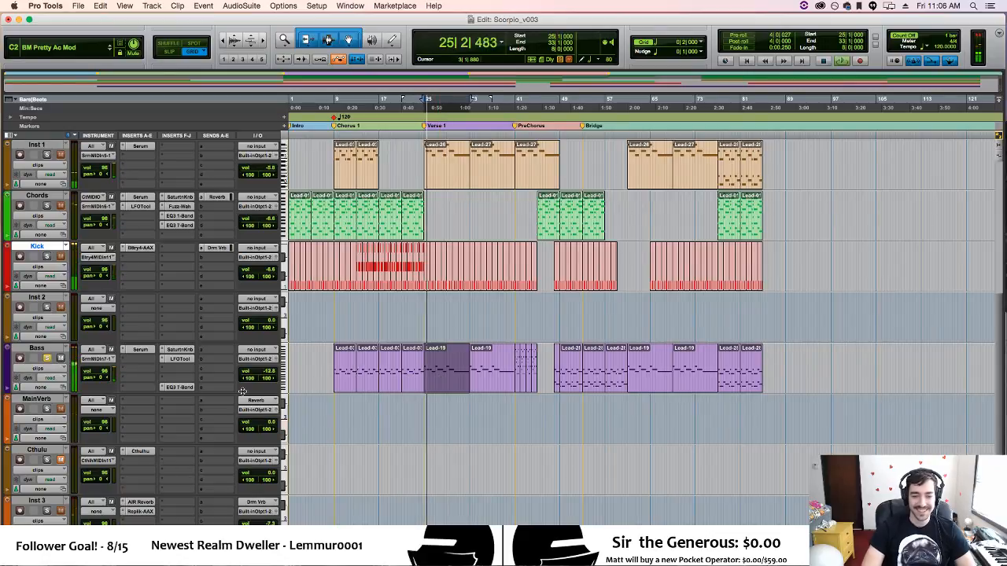
# Open the Bass clip at bar 25 in the MIDI Editor, copy all its notes one octave lower and close the editor.
pyautogui.doubleClick(453, 381)
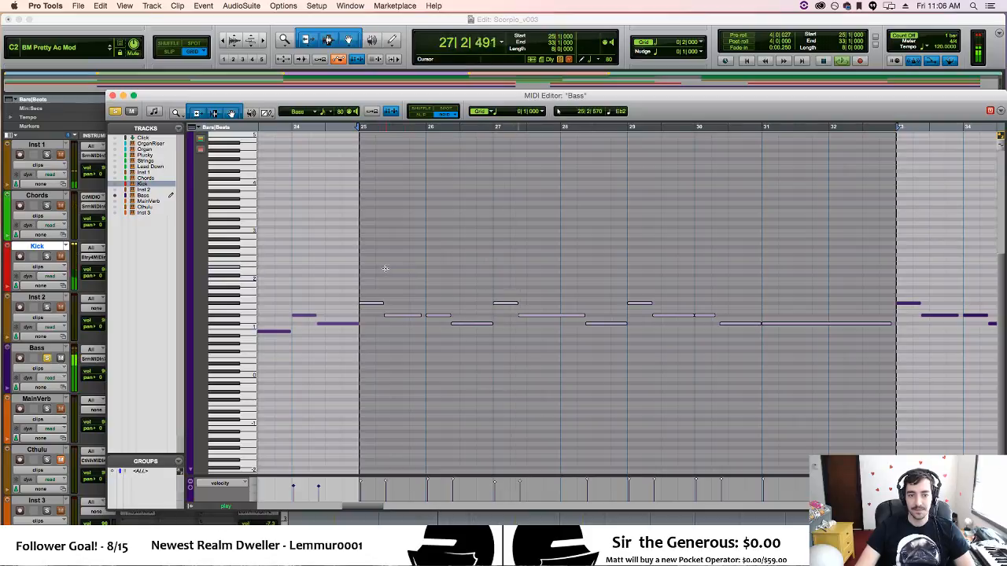
pyautogui.press('space')
pyautogui.moveTo(372, 260); pyautogui.dragTo(859, 338)
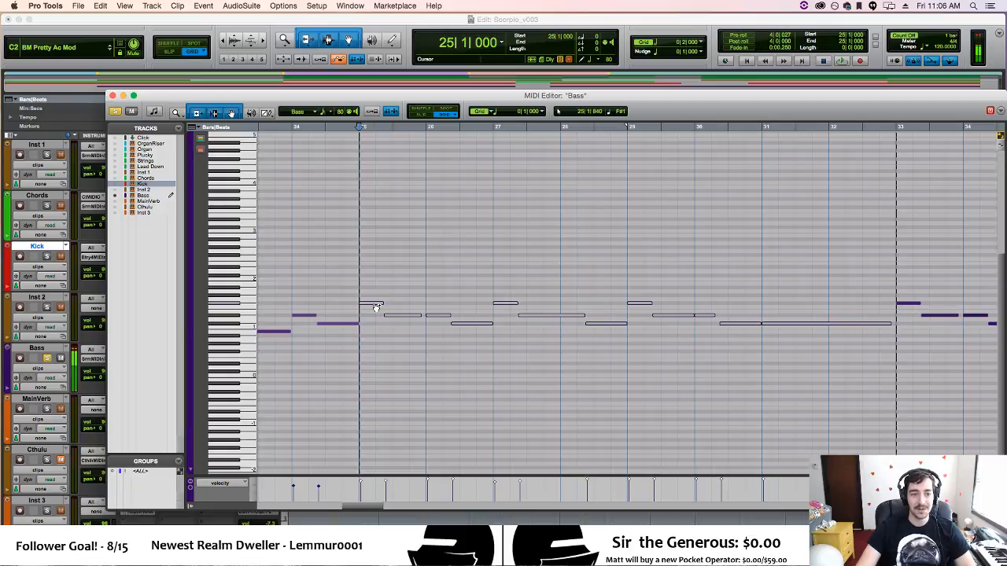
pyautogui.moveTo(376, 308); pyautogui.dragTo(378, 354)
pyautogui.press('space')
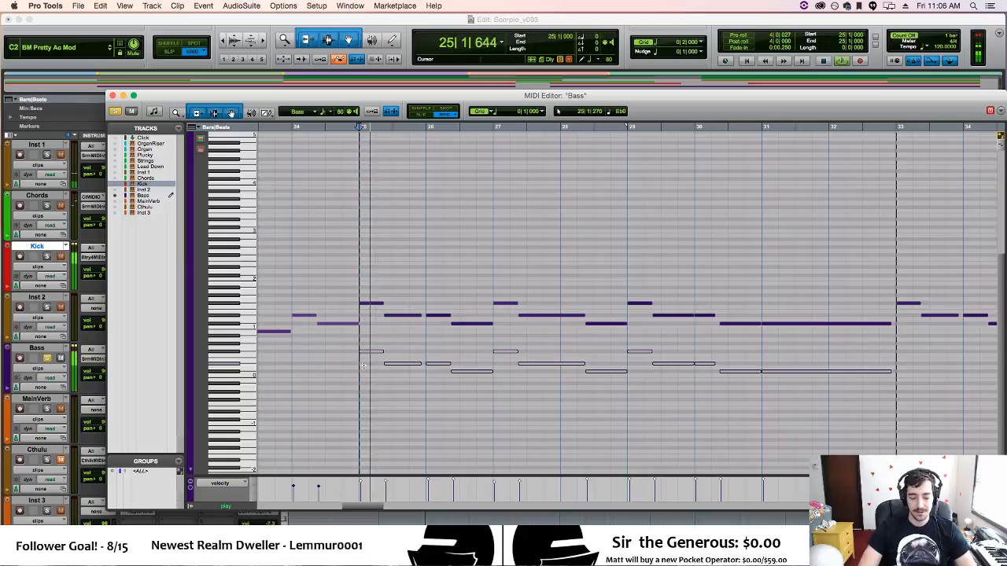
pyautogui.click(114, 95)
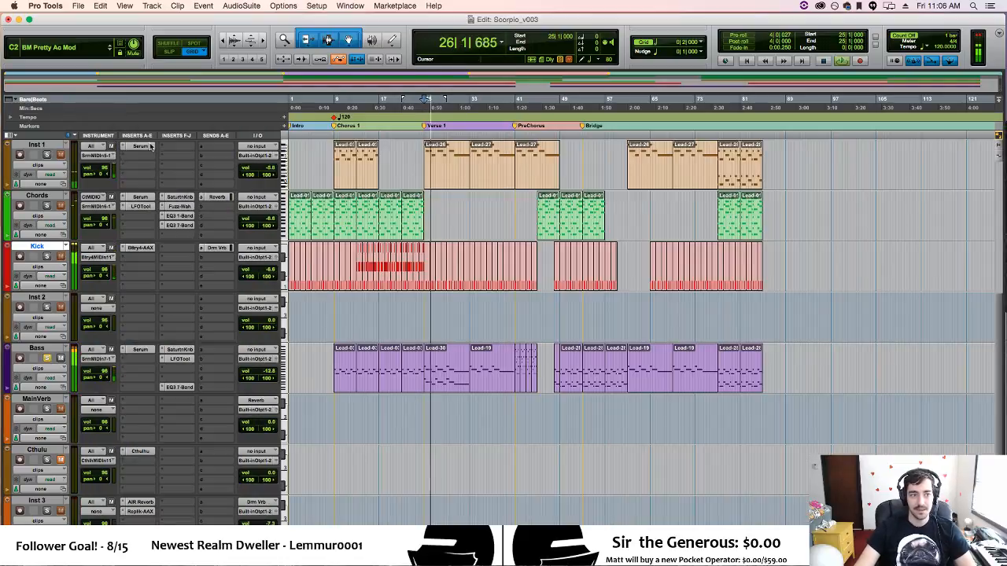
# Duplicate the edited Bass clip from bar 25 onto bars 33 to 41, and briefly check the Bass's Serum settings.
pyautogui.click(441, 384)
pyautogui.press('super+d')
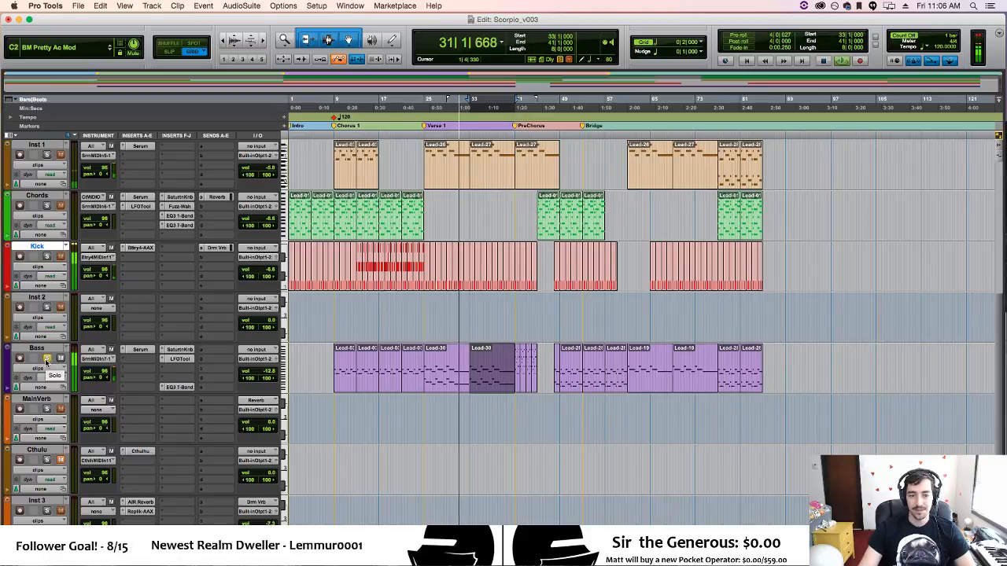
pyautogui.click(140, 349)
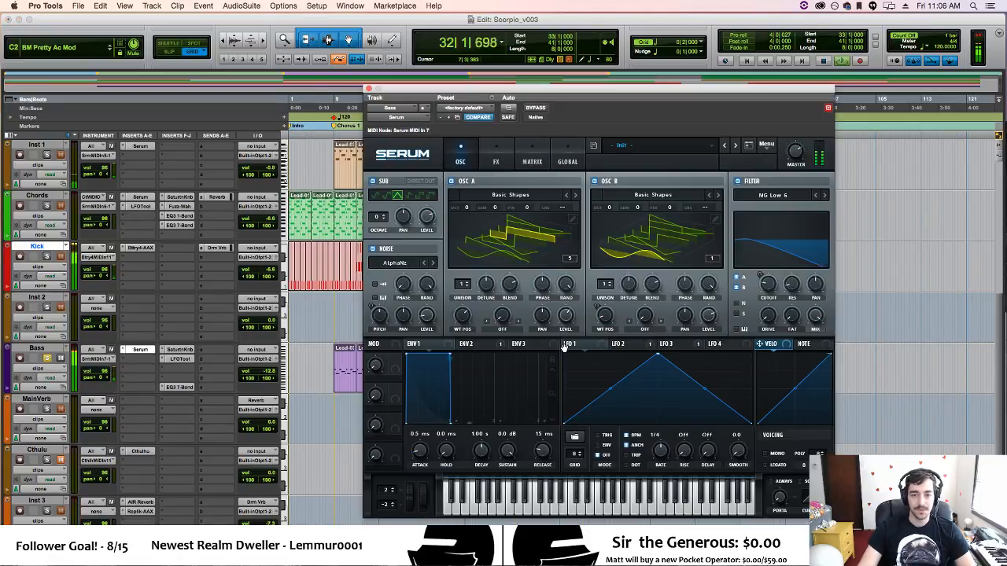
pyautogui.click(370, 90)
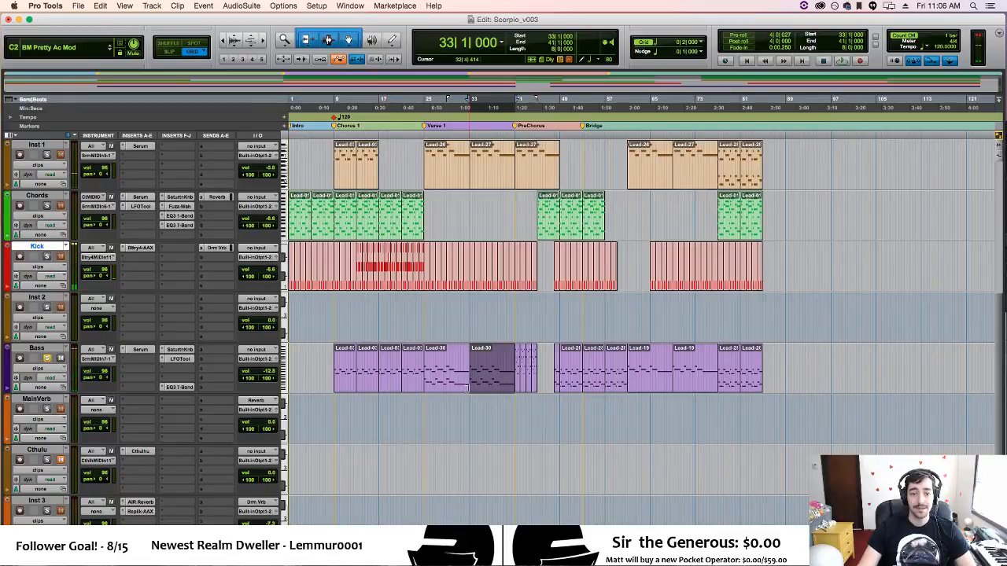
# Select bars 21 to 33 on the MainVerb track, unsolo the Bass and play that range in the full mix.
pyautogui.click(428, 409)
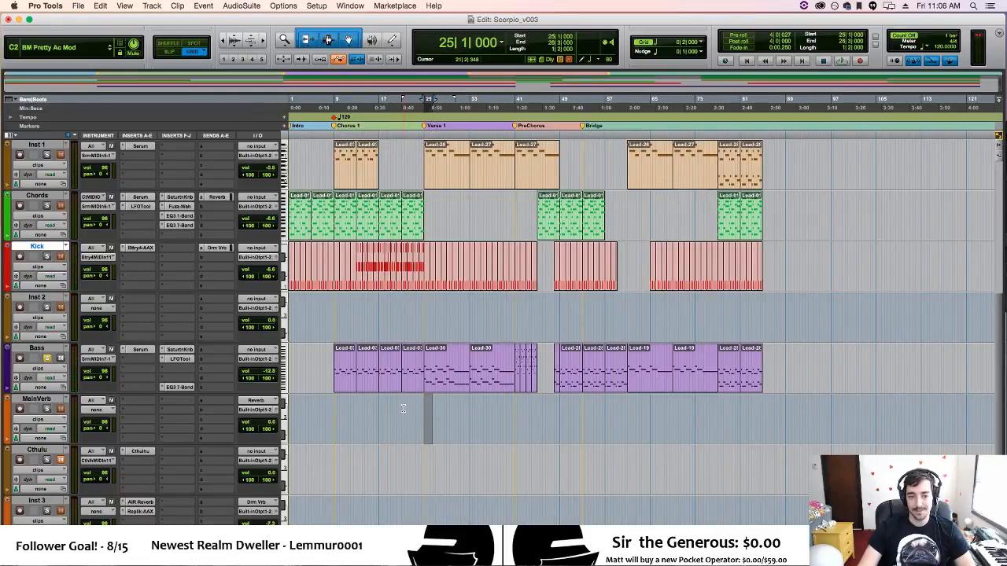
pyautogui.moveTo(403, 409); pyautogui.dragTo(470, 416)
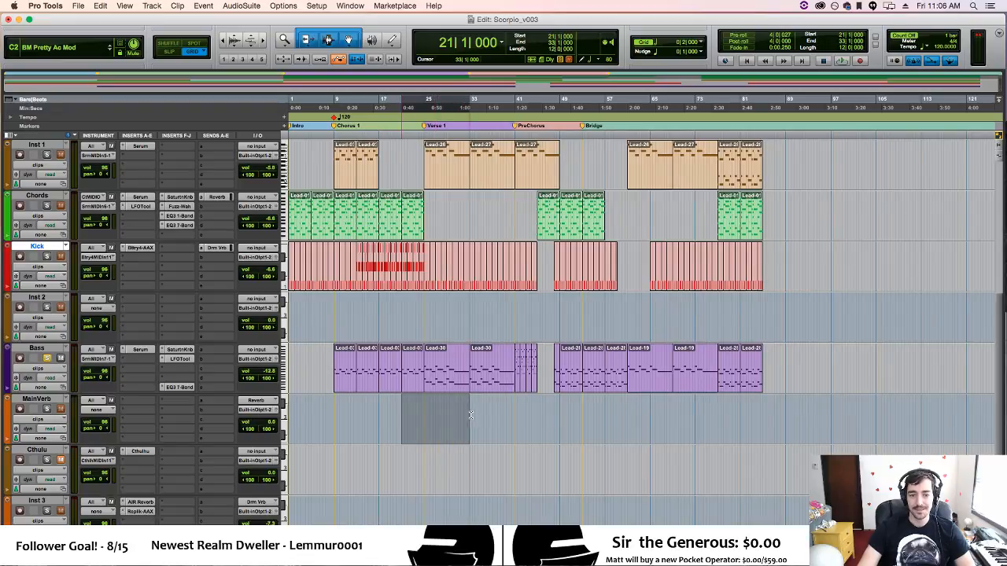
pyautogui.click(47, 360)
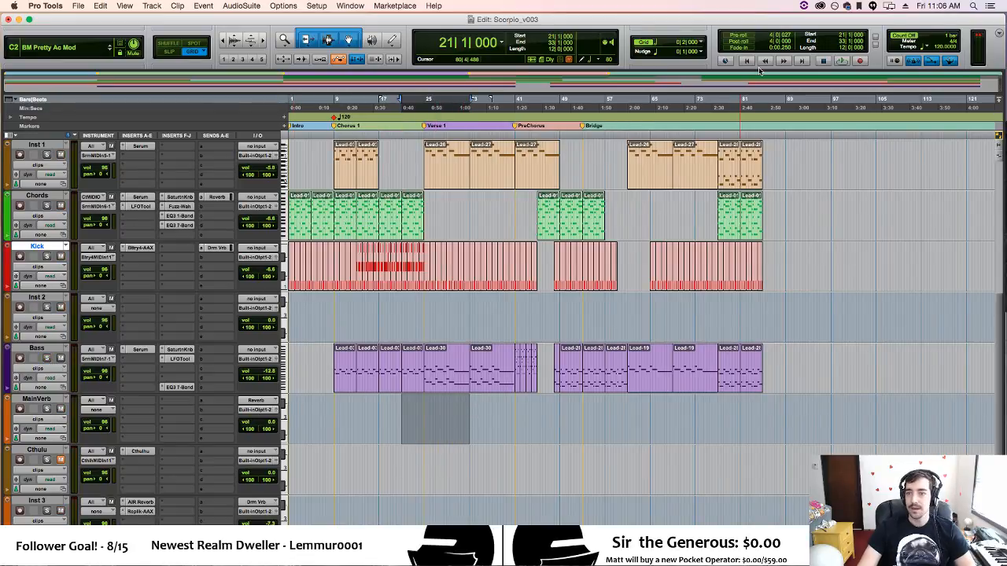
pyautogui.press('space')
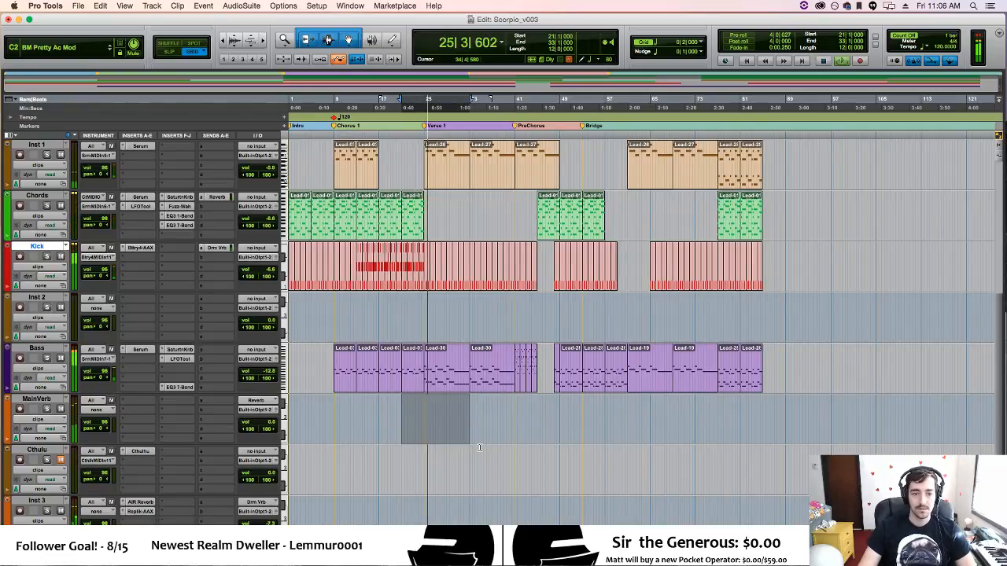
# Solo the Bass and set its Serum wavetable positions to frame 1 for oscillator A and frame 6 for oscillator B.
pyautogui.click(47, 358)
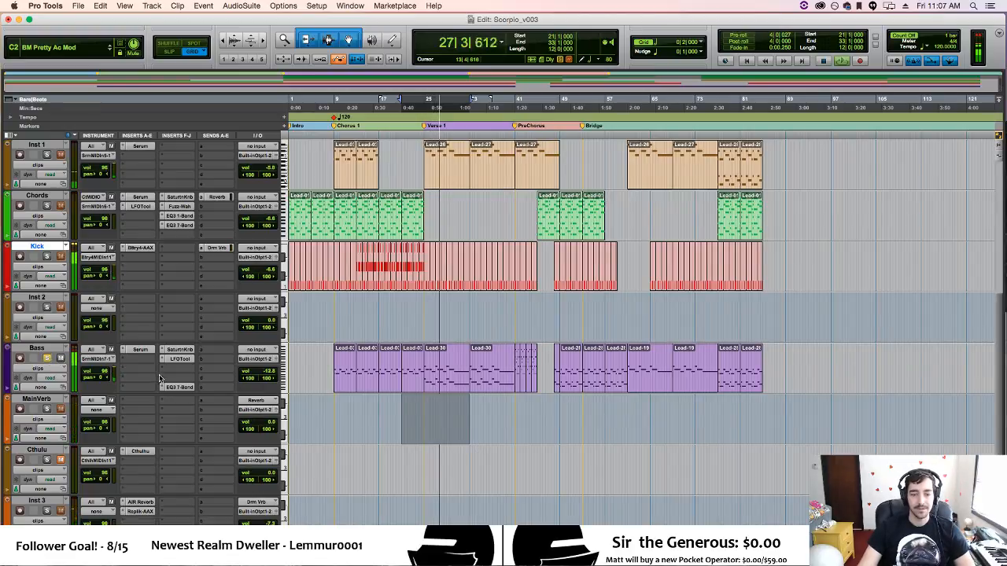
pyautogui.click(144, 354)
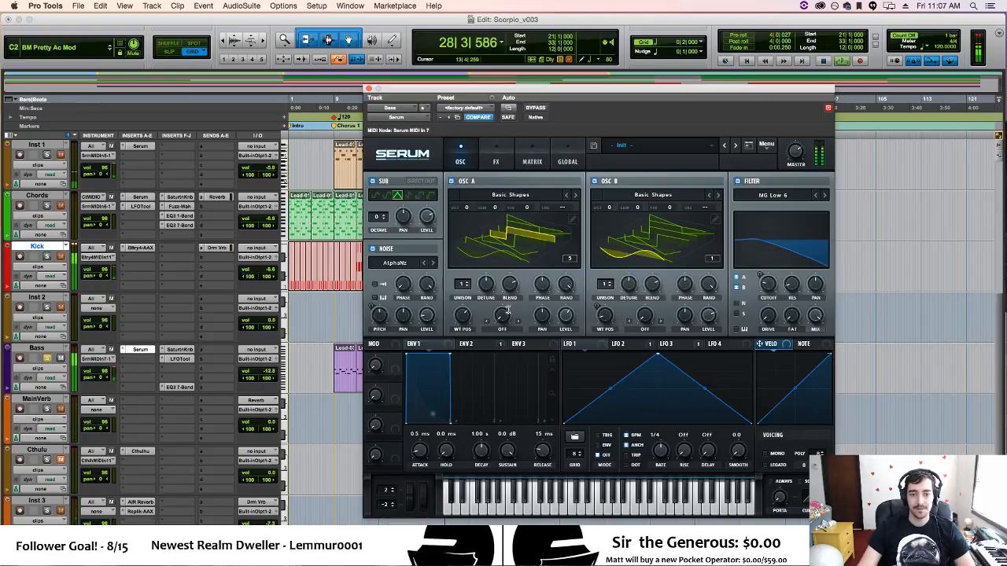
pyautogui.moveTo(463, 313); pyautogui.dragTo(462, 384)
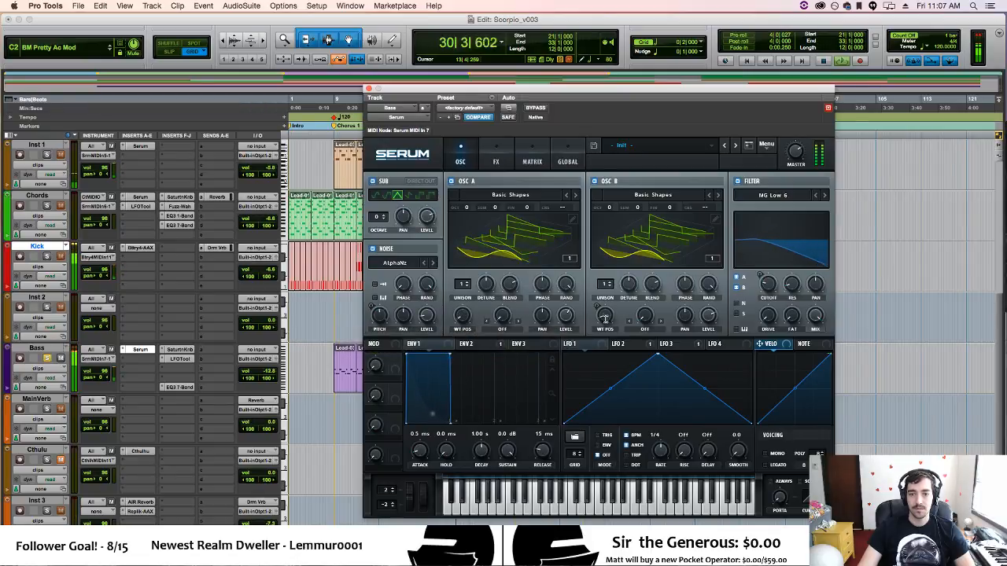
pyautogui.moveTo(604, 317); pyautogui.dragTo(618, 246)
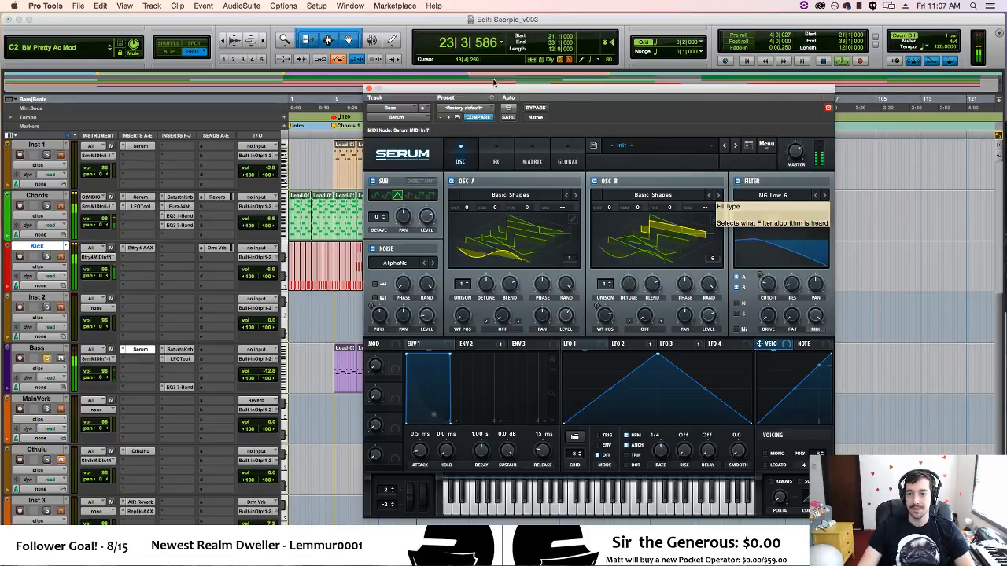
# Save the session under the new name Scorpio_v004 in the same Scorpio_v002 folder.
pyautogui.click(78, 6)
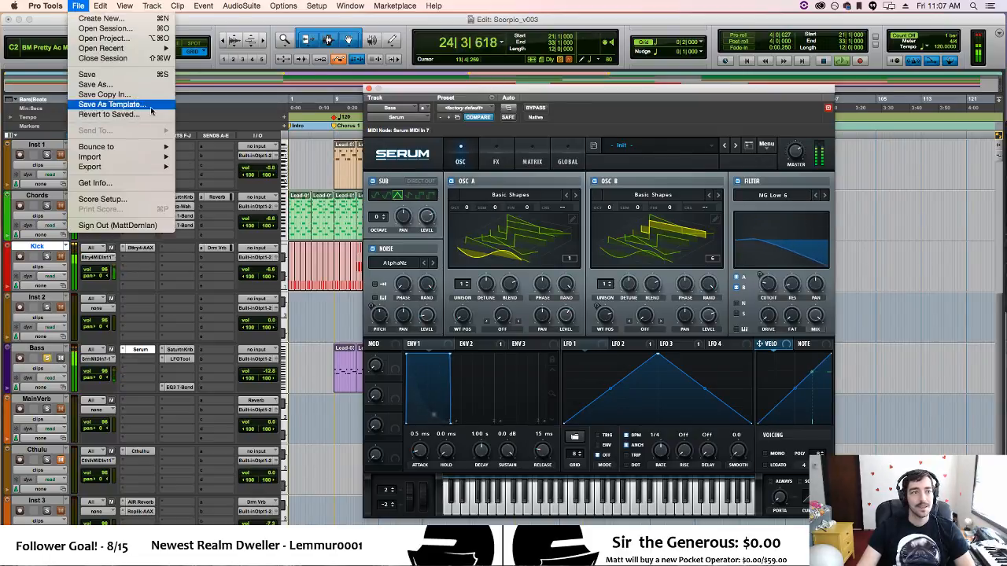
pyautogui.click(145, 92)
pyautogui.press('Right')
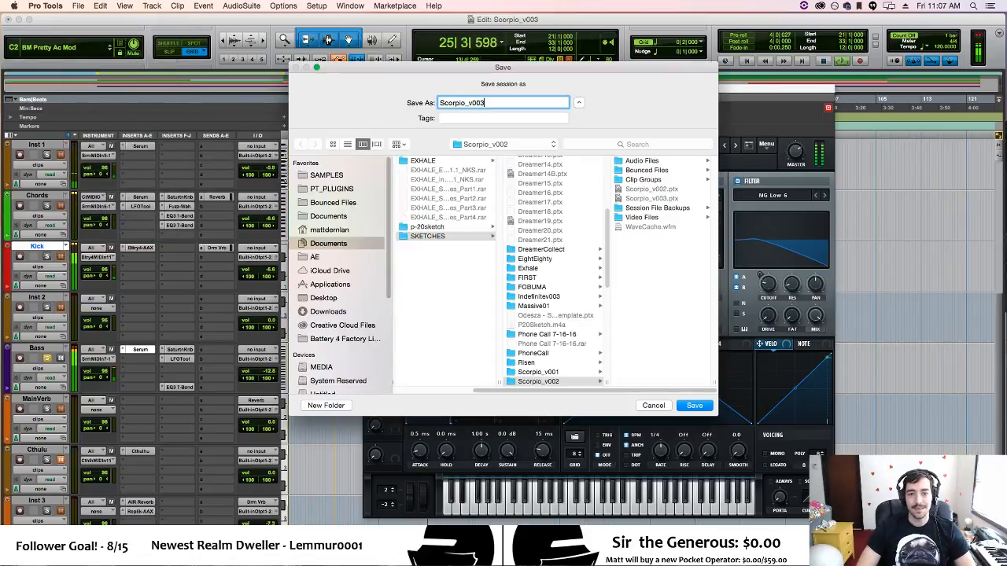
pyautogui.press('BackSpace')
pyautogui.write('4')
pyautogui.press('Return')
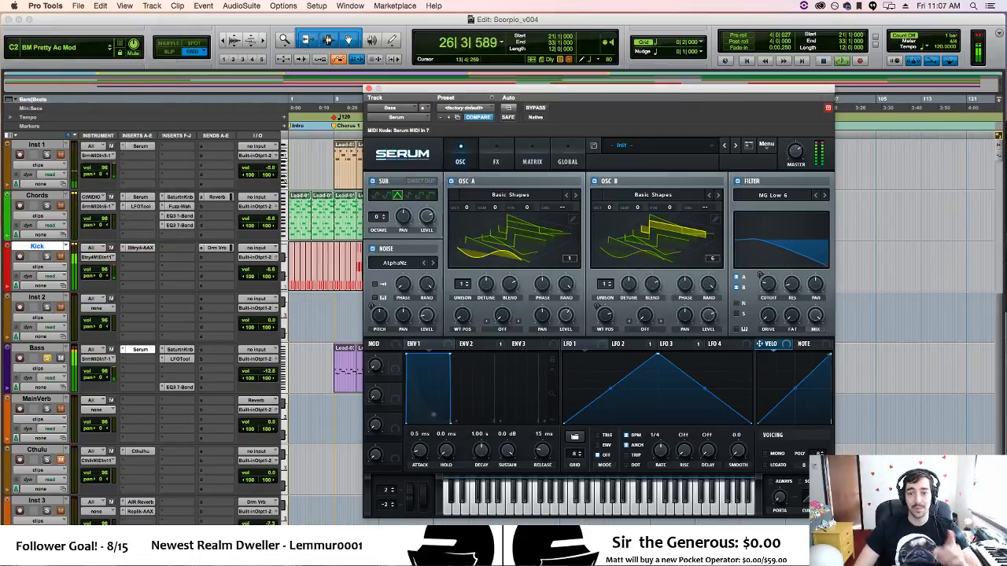
# Change the Bass's Serum filter type to Formant-III and set the Env 2 modulation of its cutoff to about 99.
pyautogui.click(773, 195)
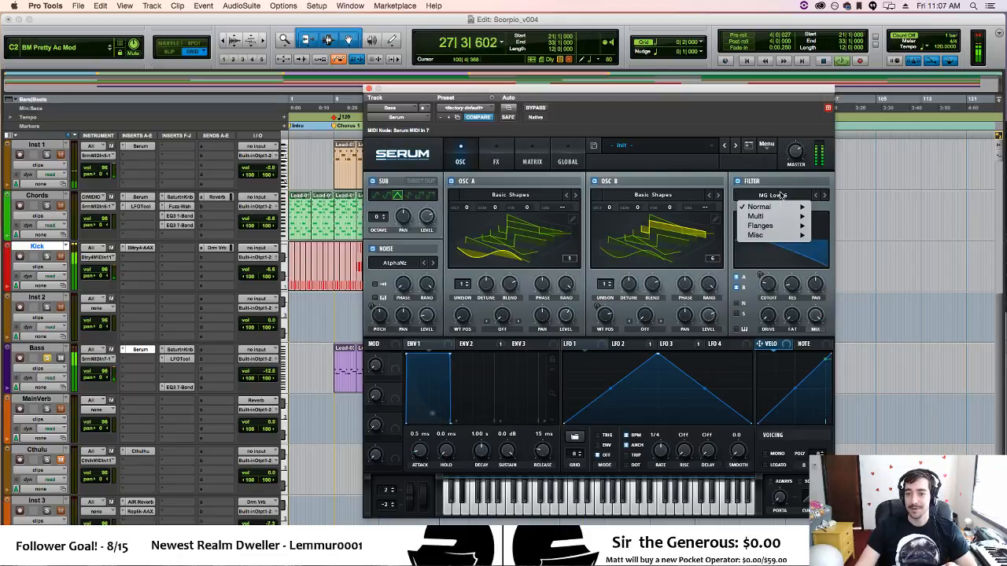
pyautogui.moveTo(782, 228)
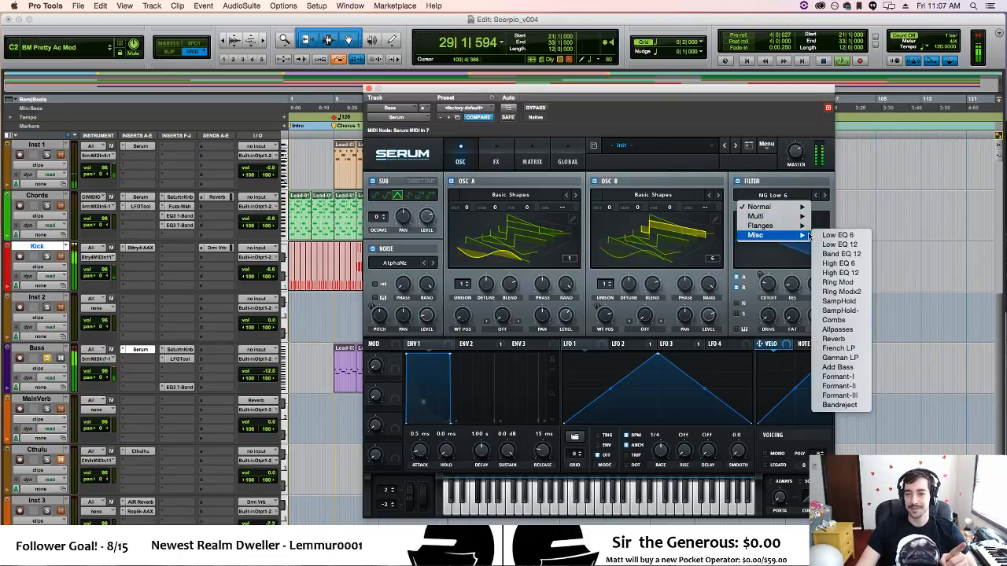
pyautogui.click(839, 394)
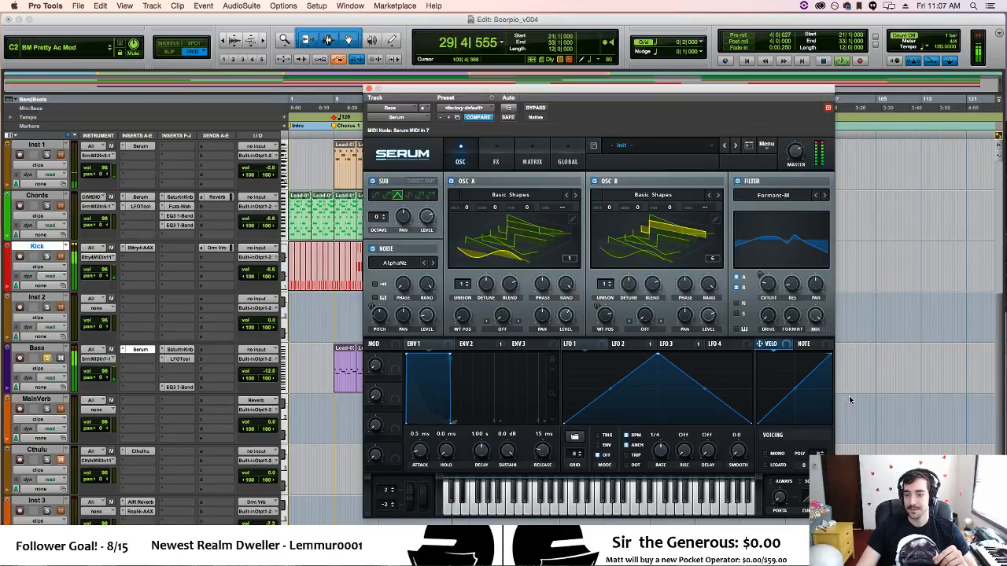
pyautogui.click(766, 285)
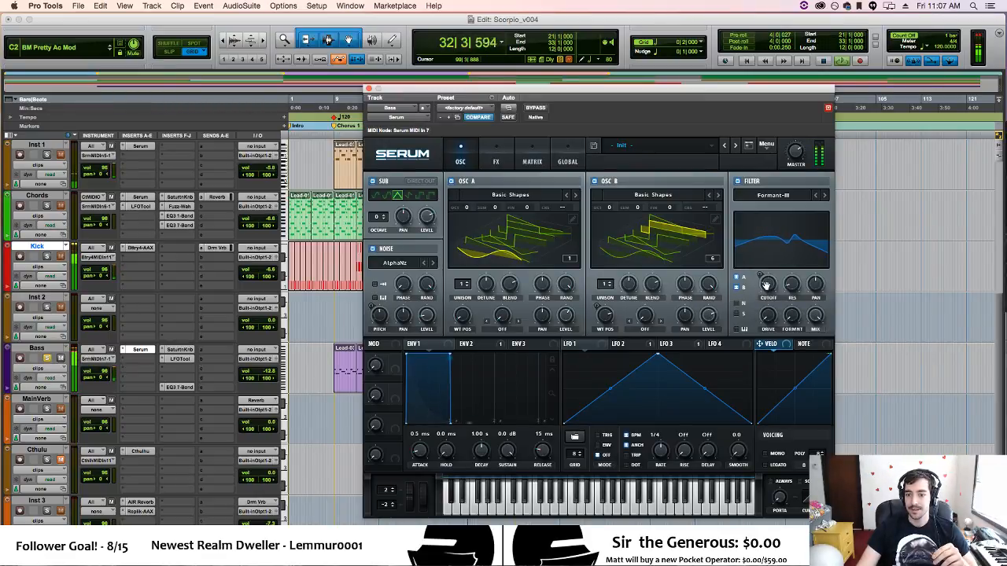
pyautogui.click(692, 343)
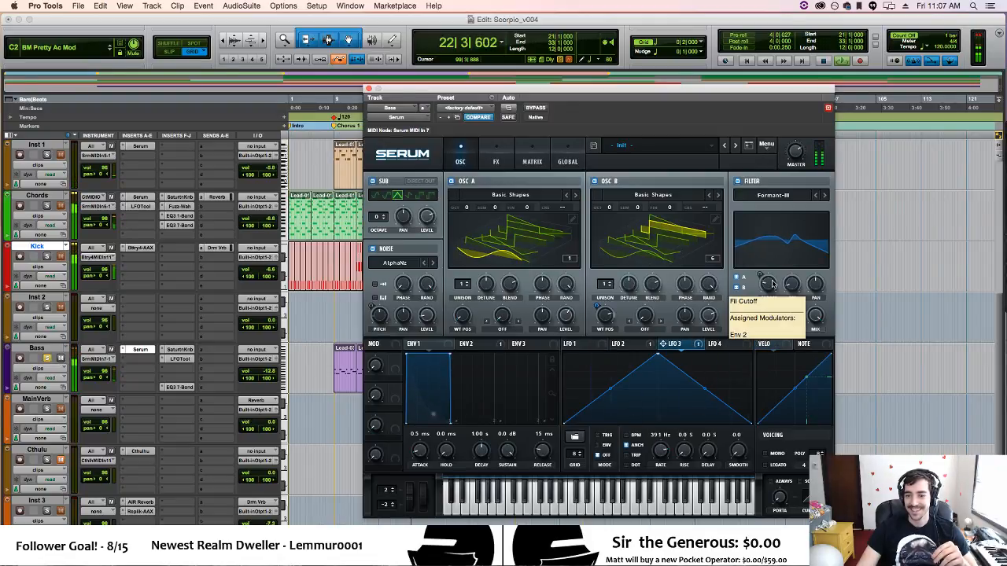
pyautogui.click(477, 345)
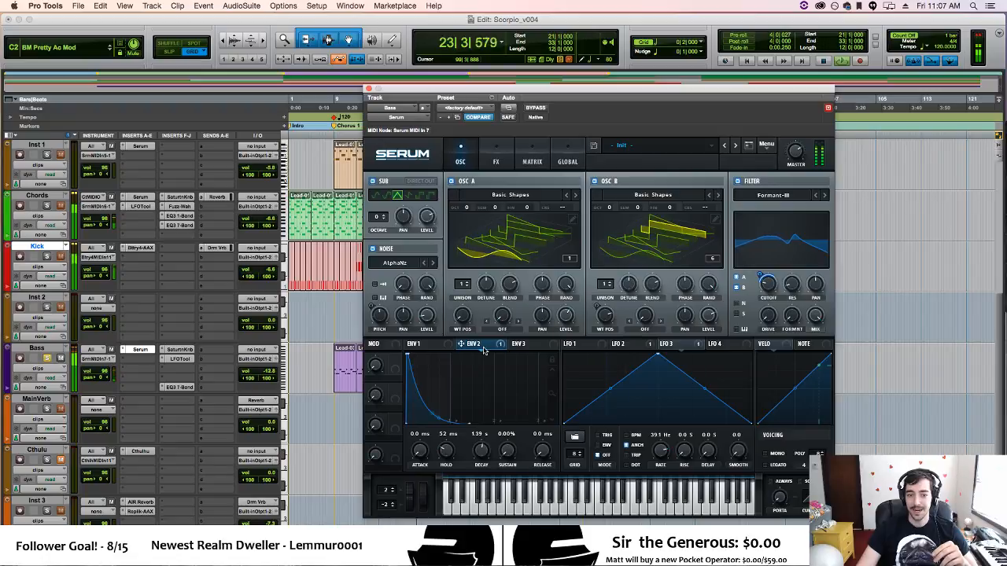
pyautogui.moveTo(766, 284); pyautogui.dragTo(763, 305)
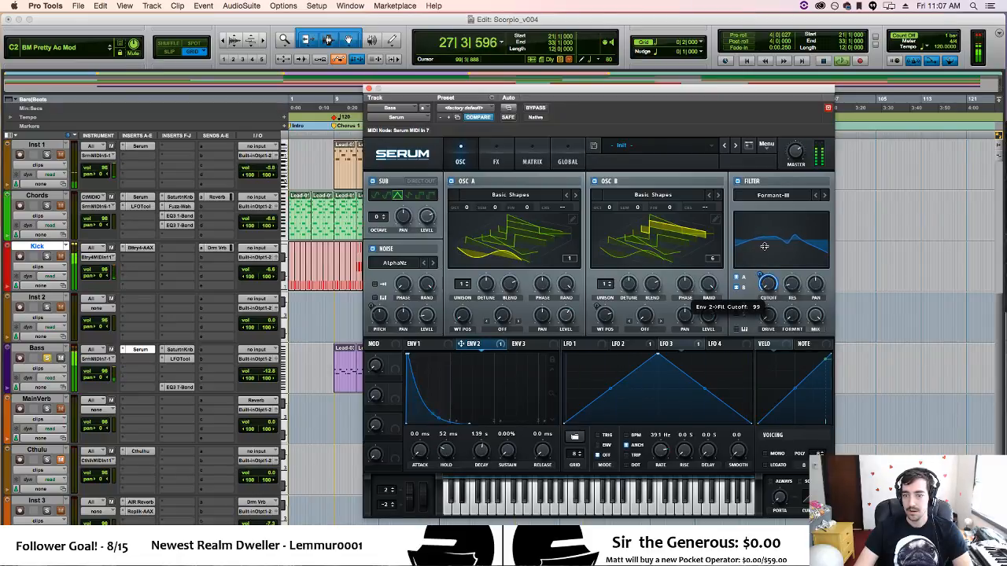
pyautogui.moveTo(764, 246); pyautogui.dragTo(764, 249)
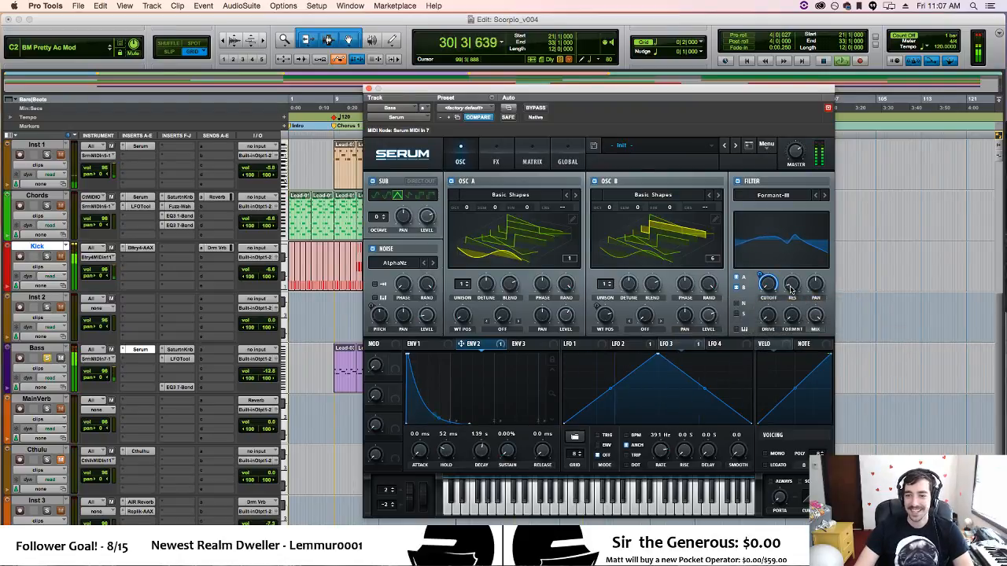
# Adjust the resonance, formant and drive of the Formant-III filter on the Bass's Serum.
pyautogui.moveTo(791, 290); pyautogui.dragTo(791, 257)
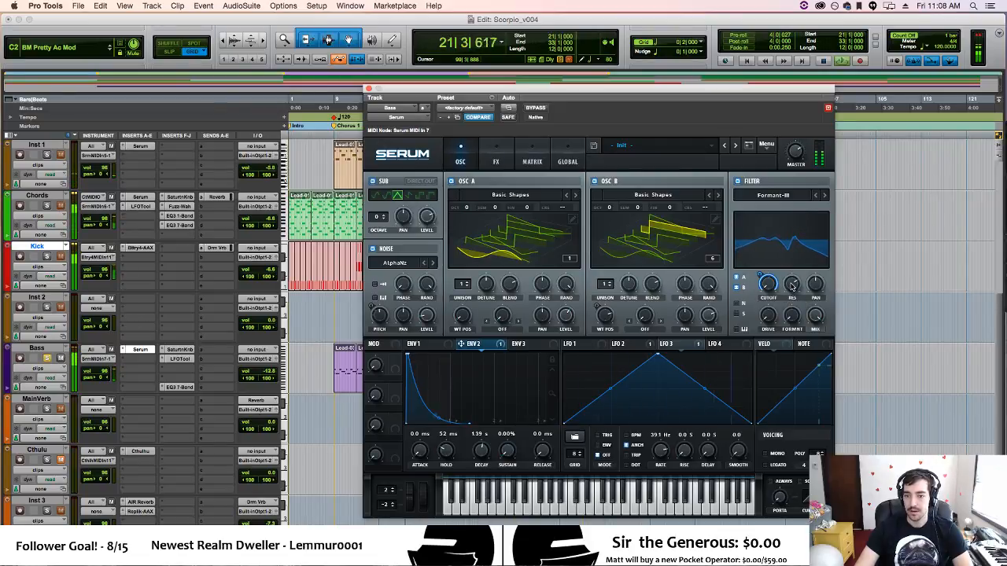
pyautogui.moveTo(790, 288); pyautogui.dragTo(792, 297)
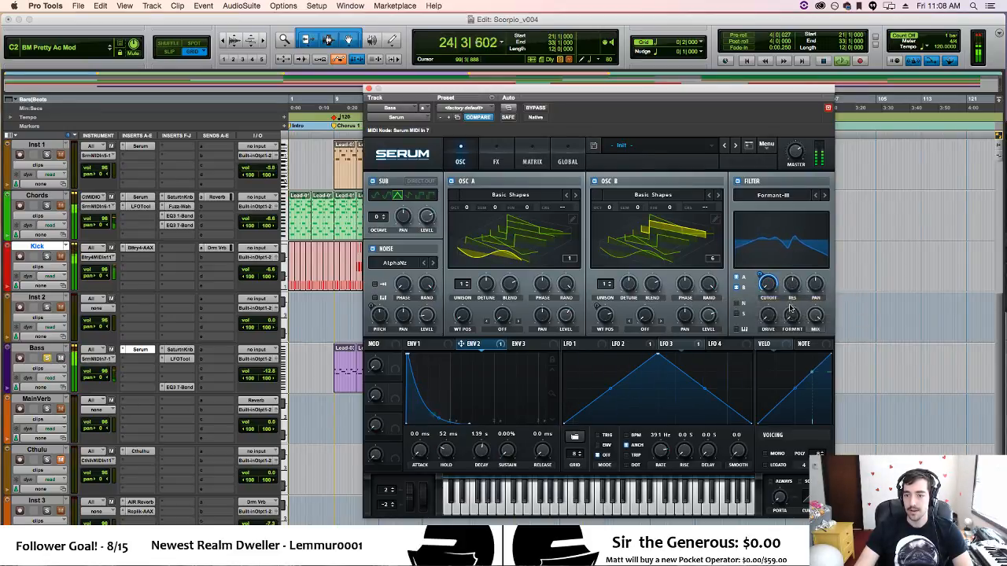
pyautogui.moveTo(791, 317); pyautogui.dragTo(767, 315)
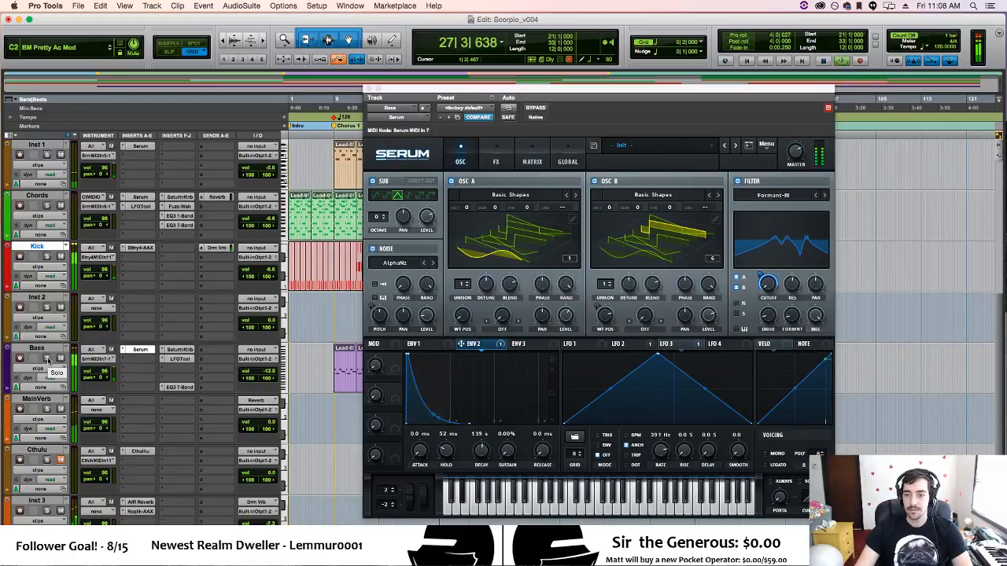
# Route Serum's noise and sub oscillators through the filter, comparing the Bass soloed and in the mix, and leave it soloed with playback stopped.
pyautogui.click(736, 304)
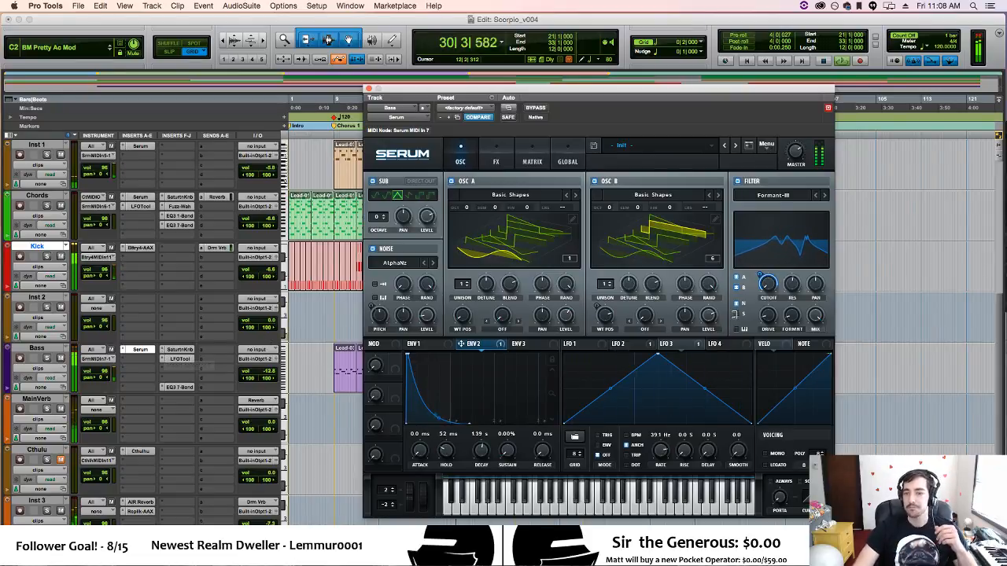
pyautogui.click(46, 358)
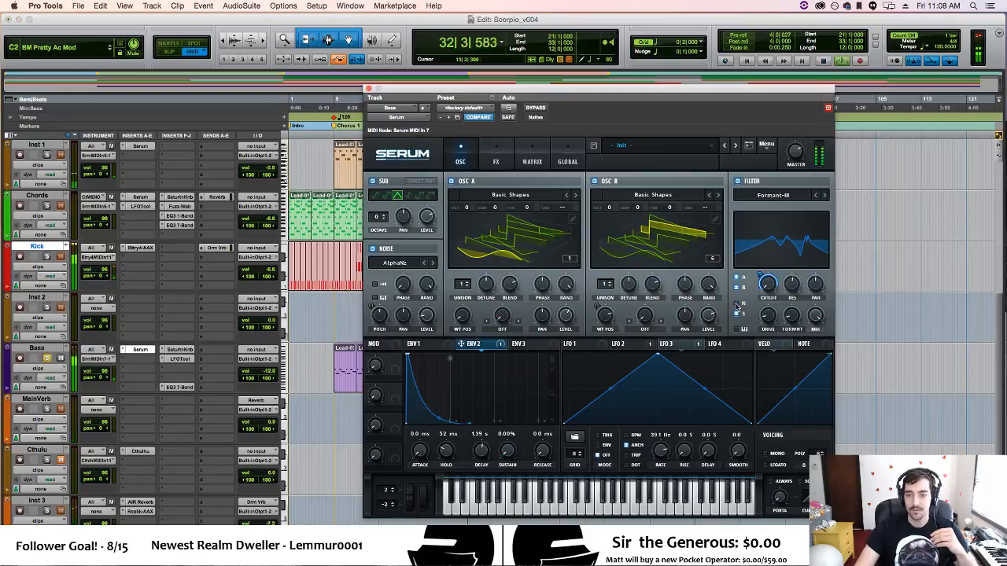
pyautogui.click(47, 358)
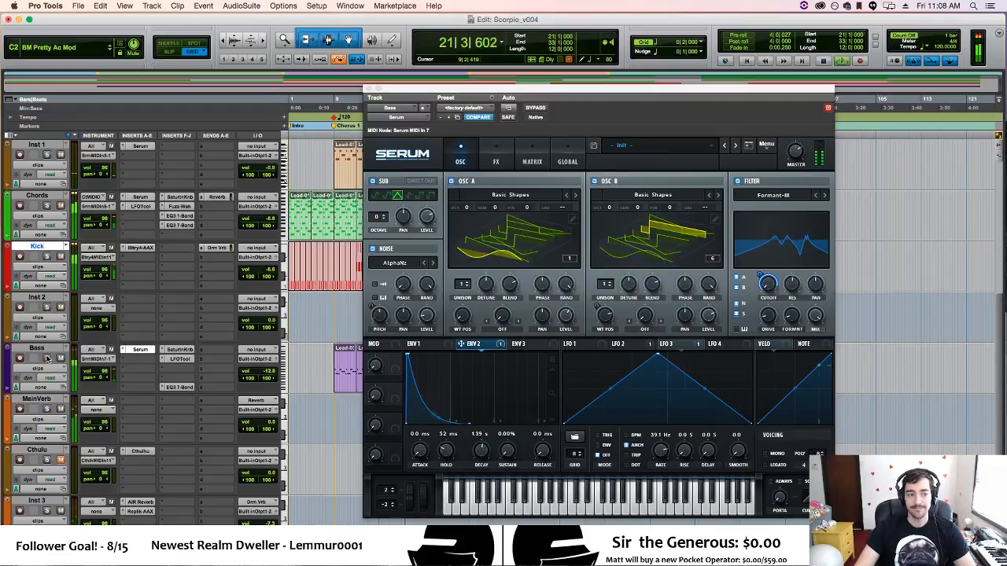
pyautogui.press('space')
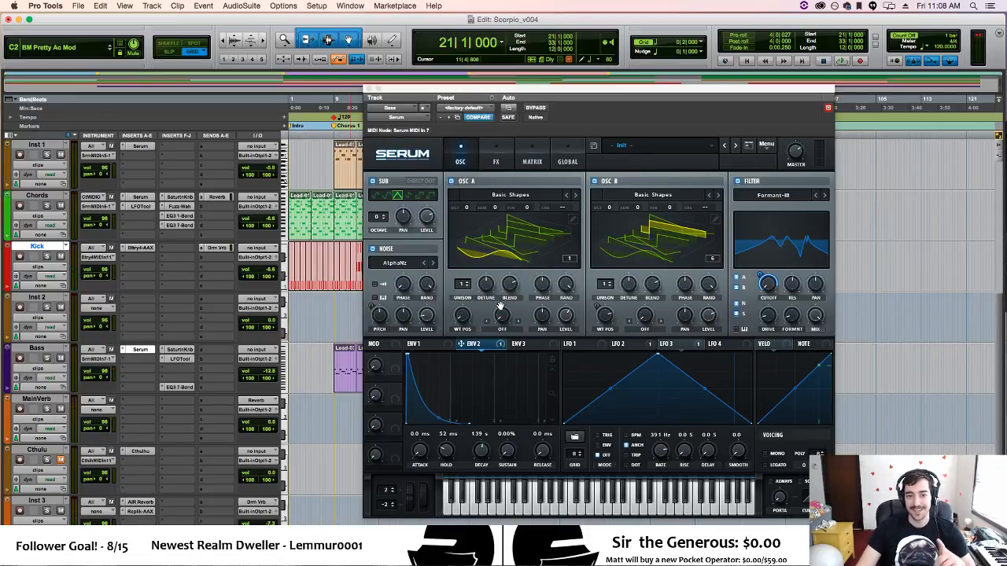
pyautogui.click(47, 359)
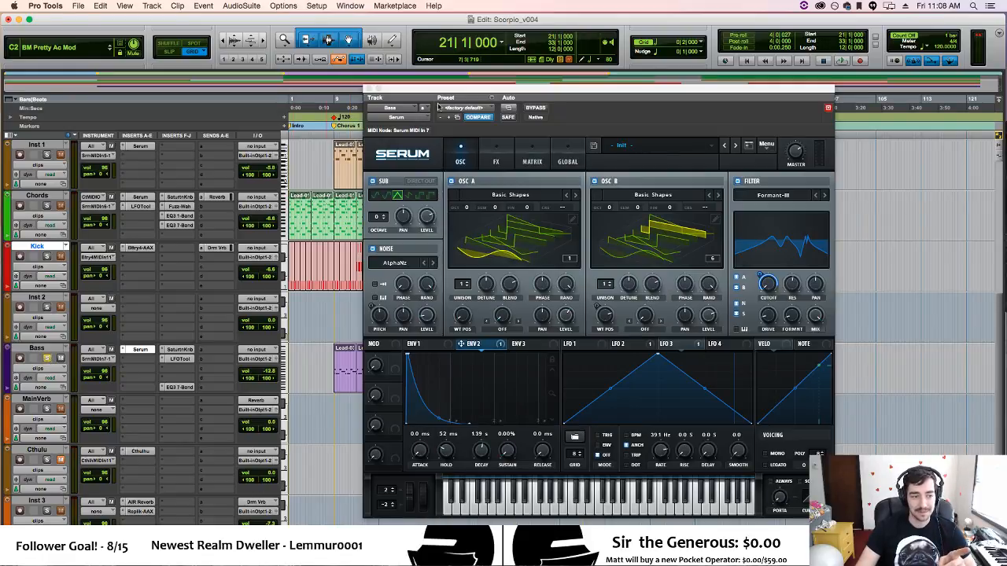
# Save the Bass's Serum patch as a preset named Growlithe in the User presets folder.
pyautogui.moveTo(528, 82); pyautogui.dragTo(582, 76)
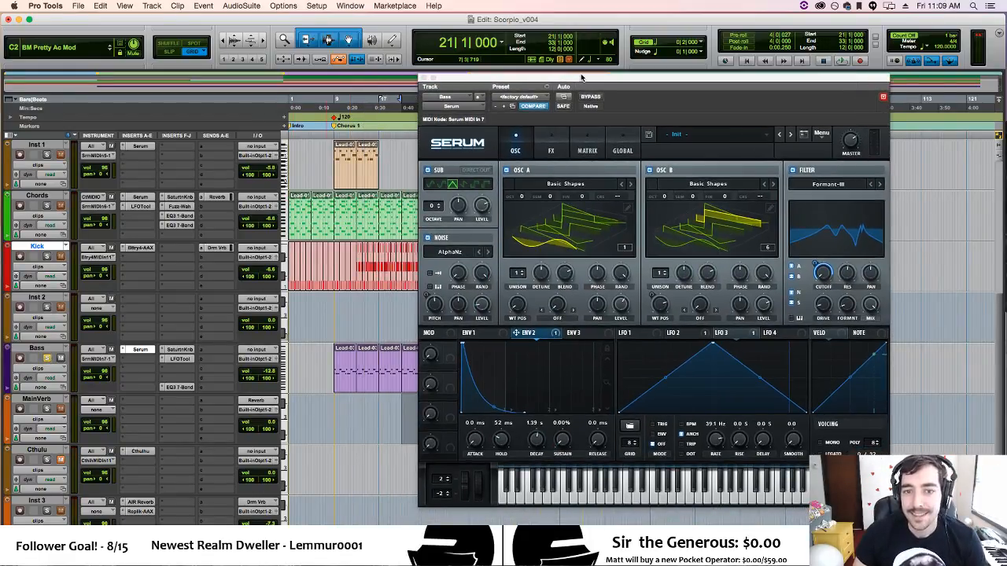
pyautogui.click(648, 137)
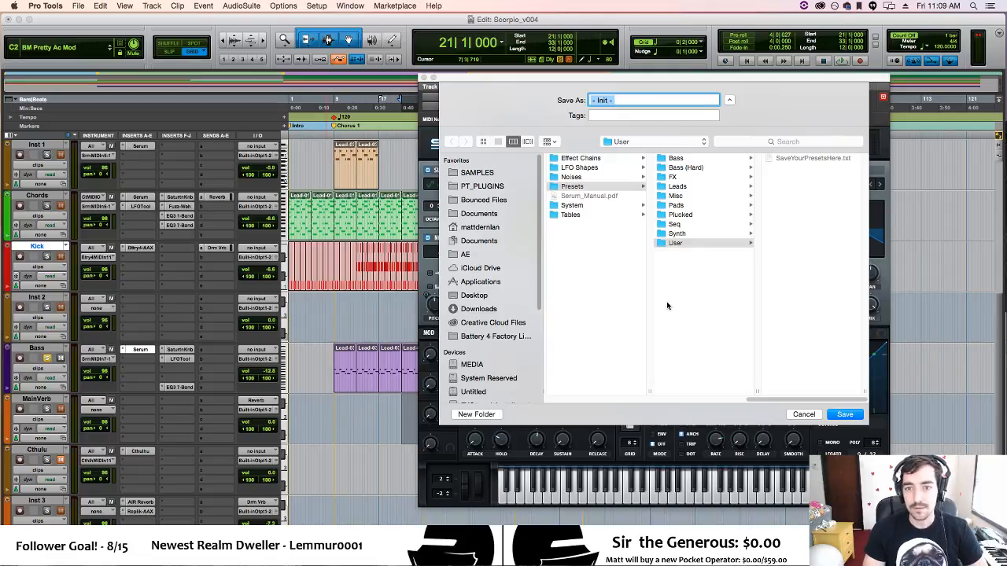
pyautogui.write('G')
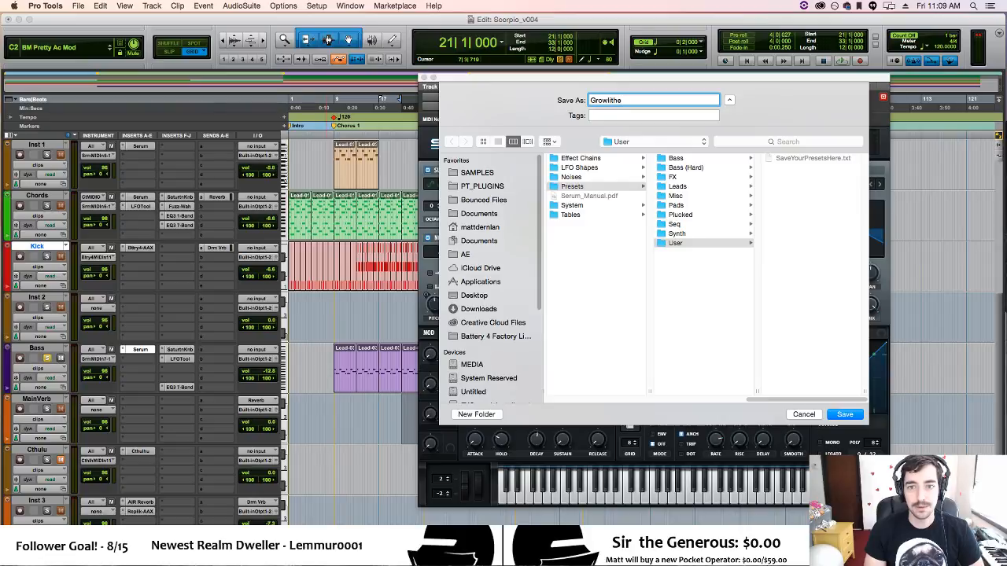
pyautogui.write('rowlithe')
pyautogui.press('Return')
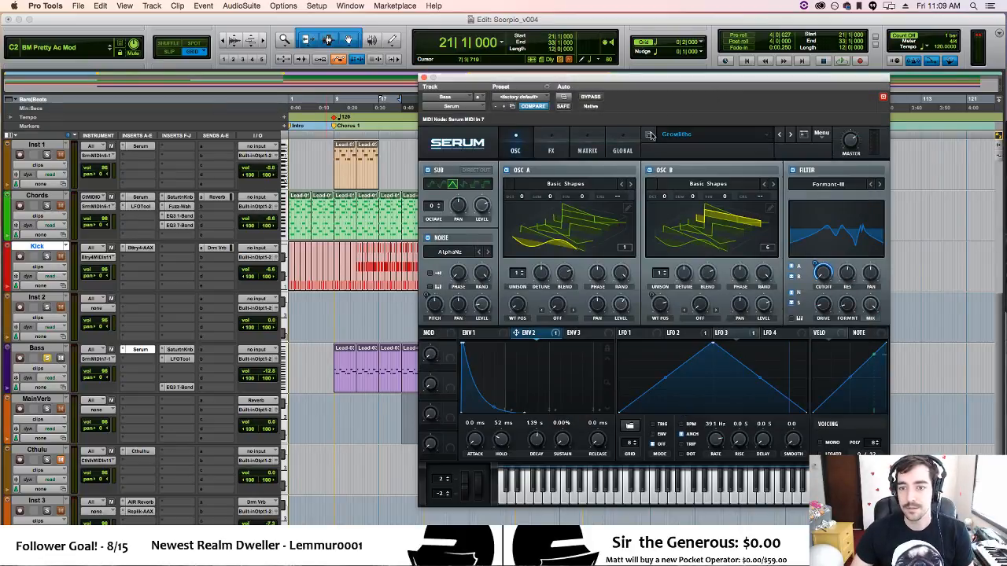
# Save the Growlithe preset again in a new folder named KISA under Presets, and check that folder in Serum's preset list.
pyautogui.click(649, 135)
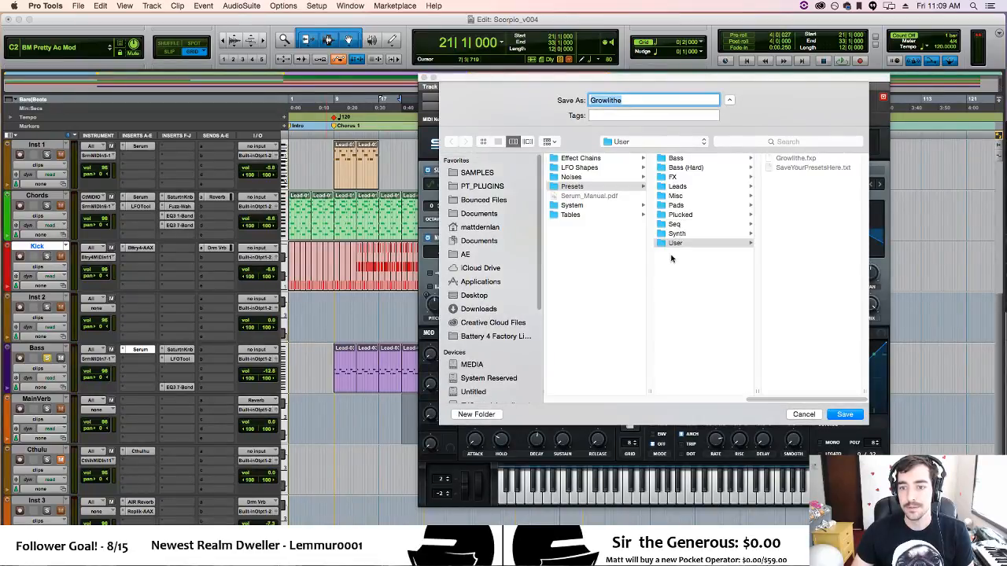
pyautogui.click(606, 188)
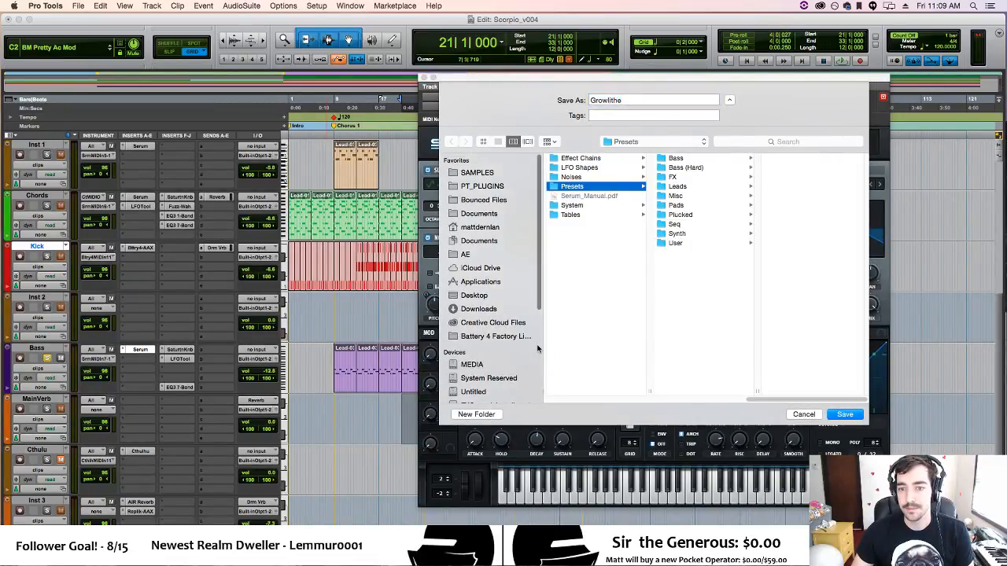
pyautogui.click(487, 414)
pyautogui.write('KIS')
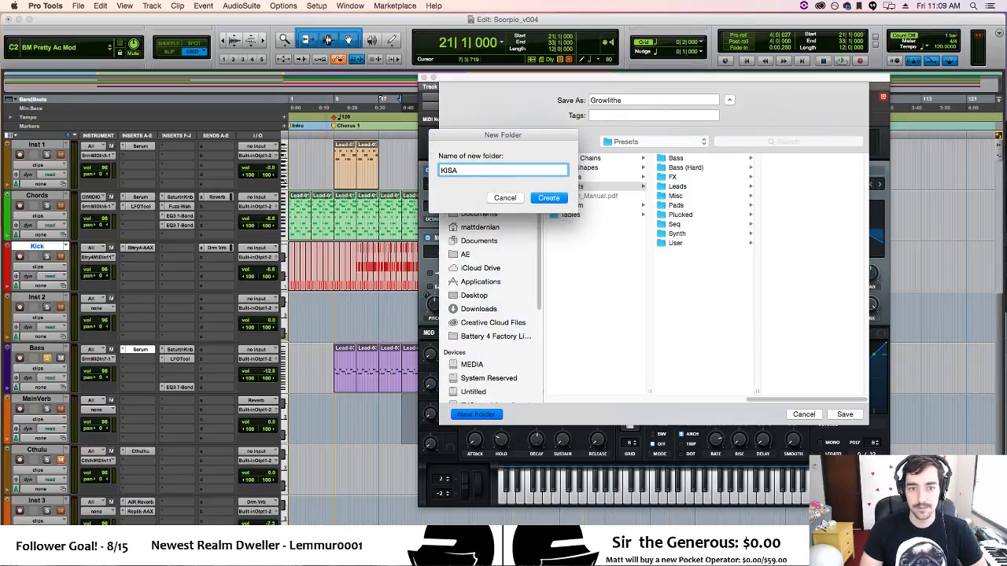
pyautogui.write('A')
pyautogui.press('Return')
pyautogui.press('Return')
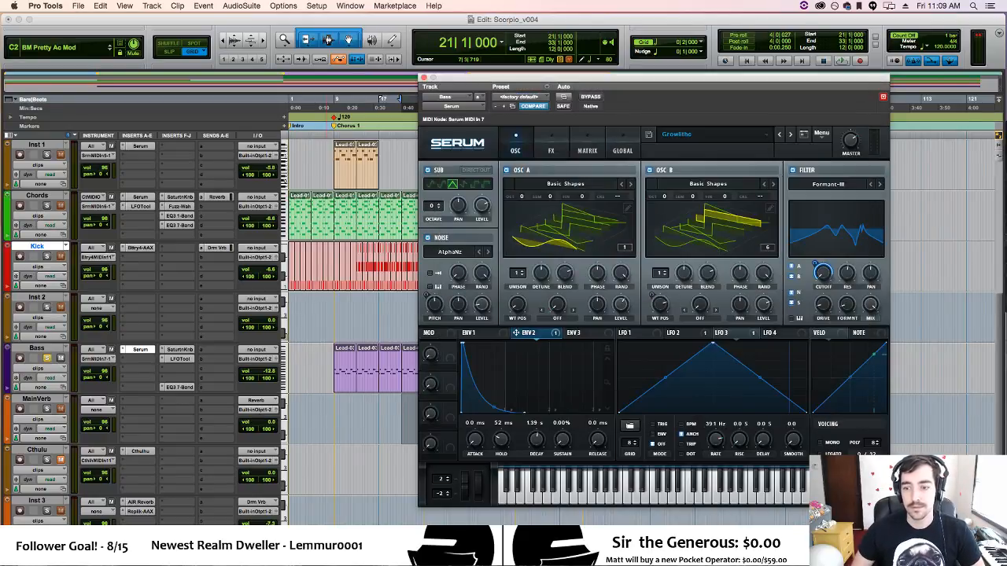
pyautogui.click(700, 135)
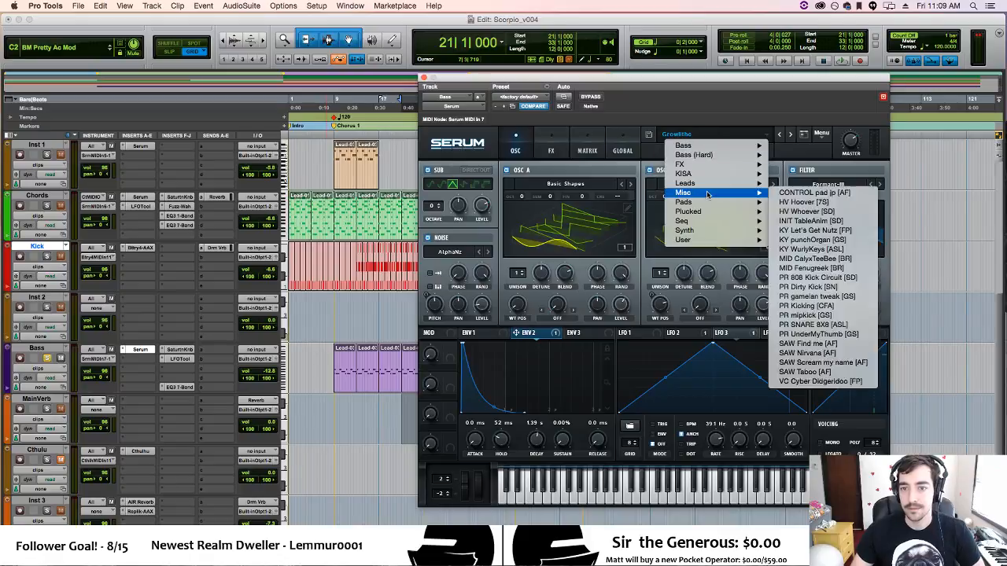
pyautogui.moveTo(711, 178)
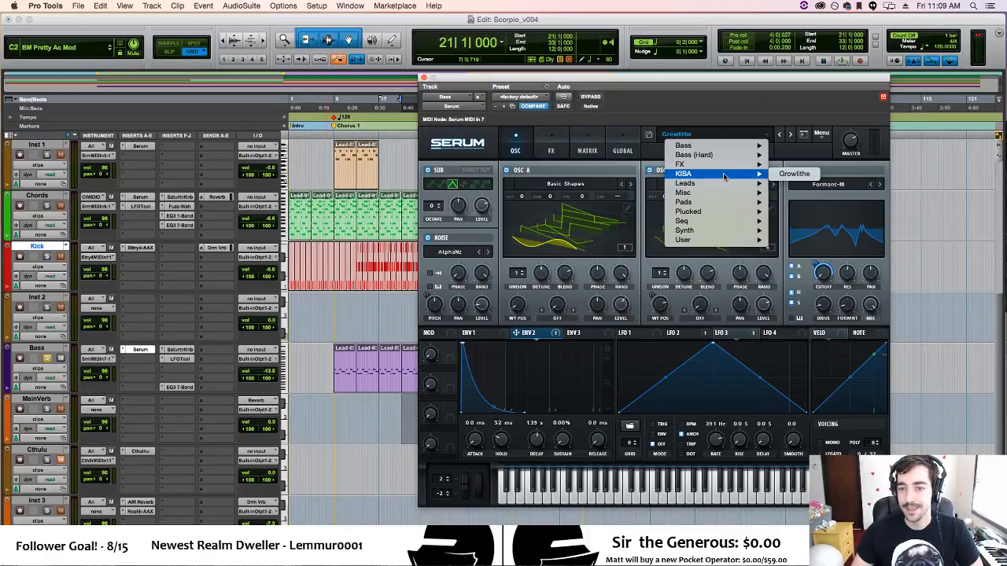
pyautogui.click(731, 111)
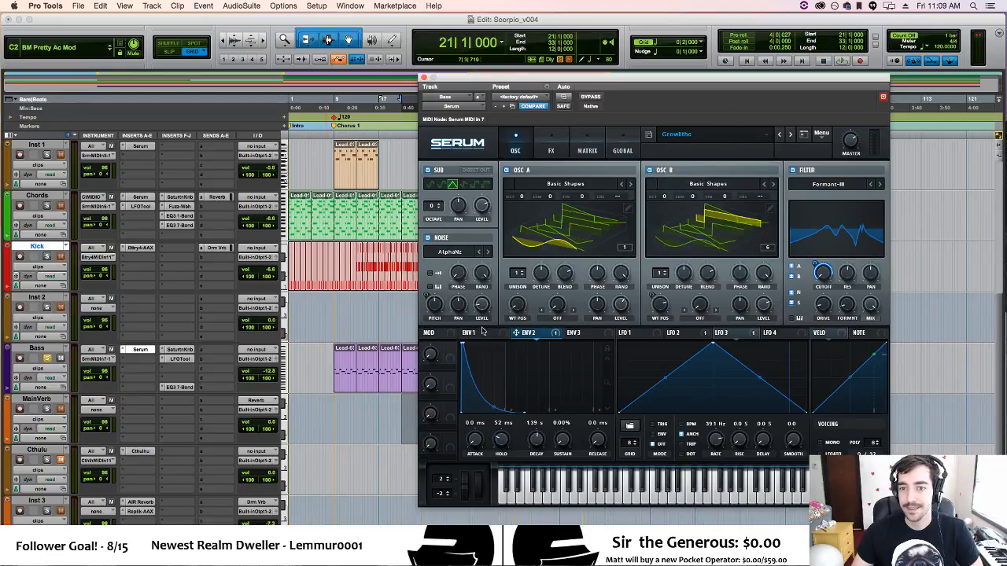
# Change the Bass's Serum filter type to Add Bass from the Misc group.
pyautogui.click(841, 184)
pyautogui.moveTo(829, 226)
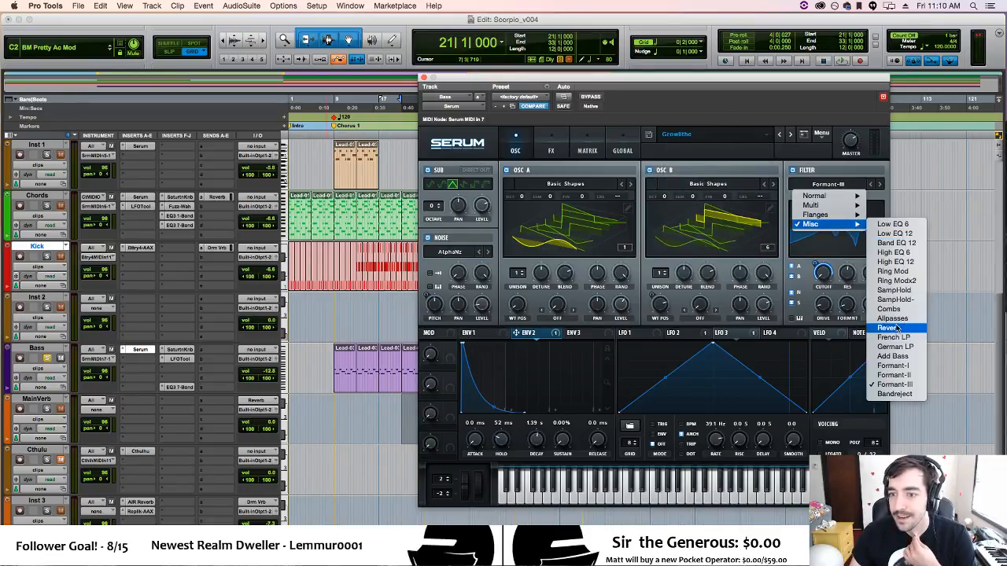
pyautogui.click(892, 356)
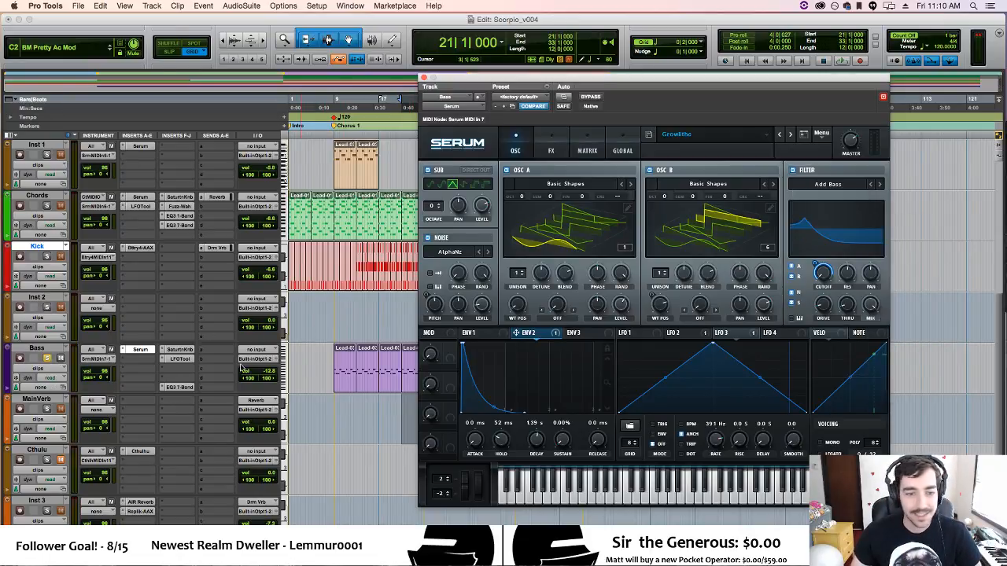
# Uncover the timeline, select the Bass clips from bar 21 to bar 33 and play them soloed.
pyautogui.moveTo(564, 78); pyautogui.dragTo(711, 85)
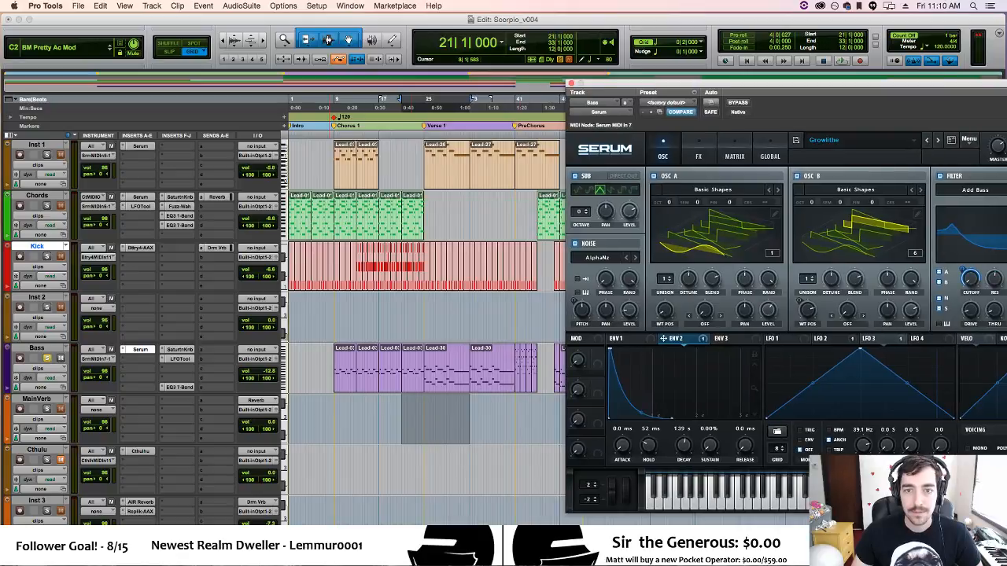
pyautogui.click(440, 423)
pyautogui.click(413, 385)
pyautogui.keyDown('shift'); pyautogui.click(456, 389); pyautogui.keyUp('shift')
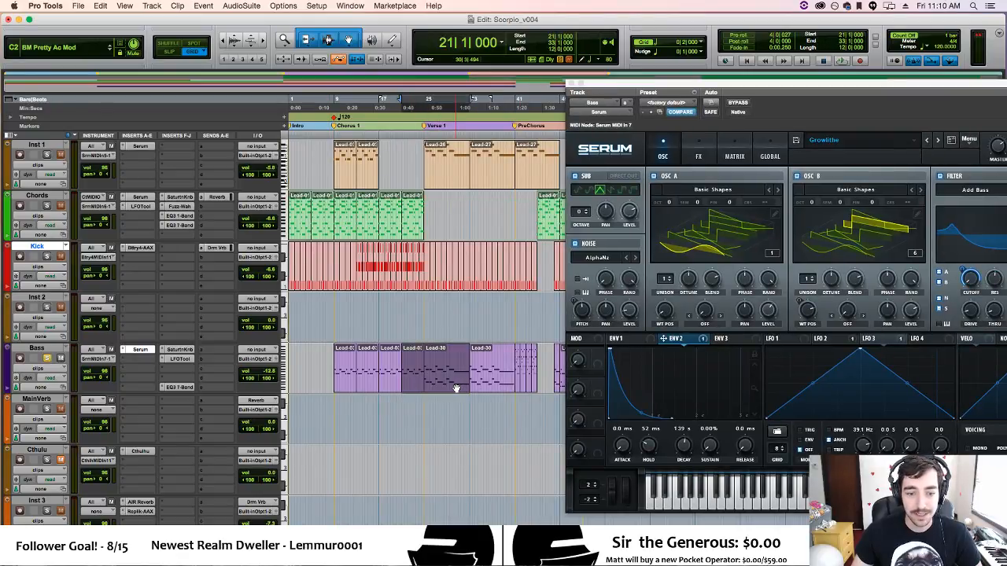
pyautogui.press('space')
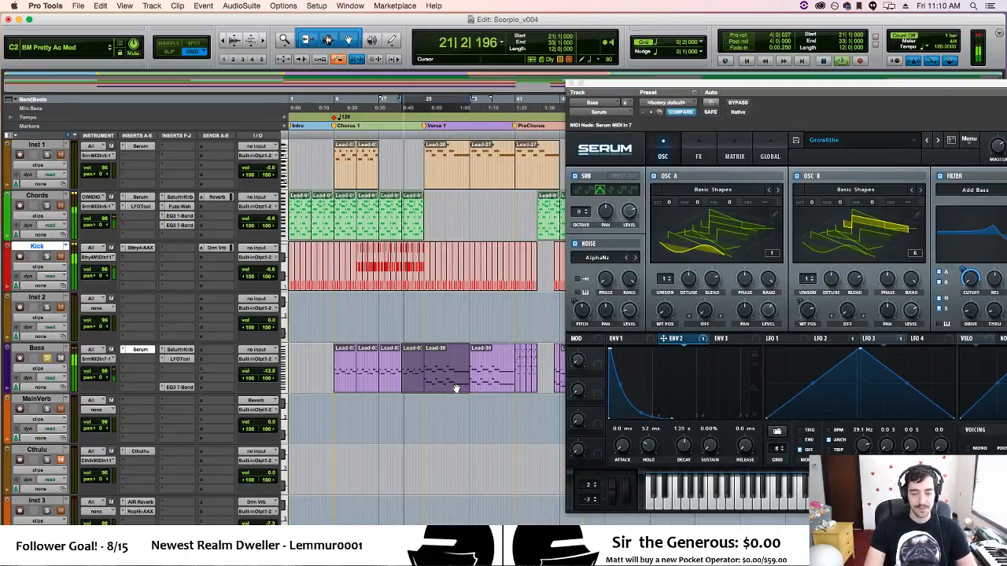
# Uncover the full Serum interface and adjust the Add Bass filter's cutoff, thru and resonance while the Bass loops.
pyautogui.moveTo(744, 83); pyautogui.dragTo(643, 69)
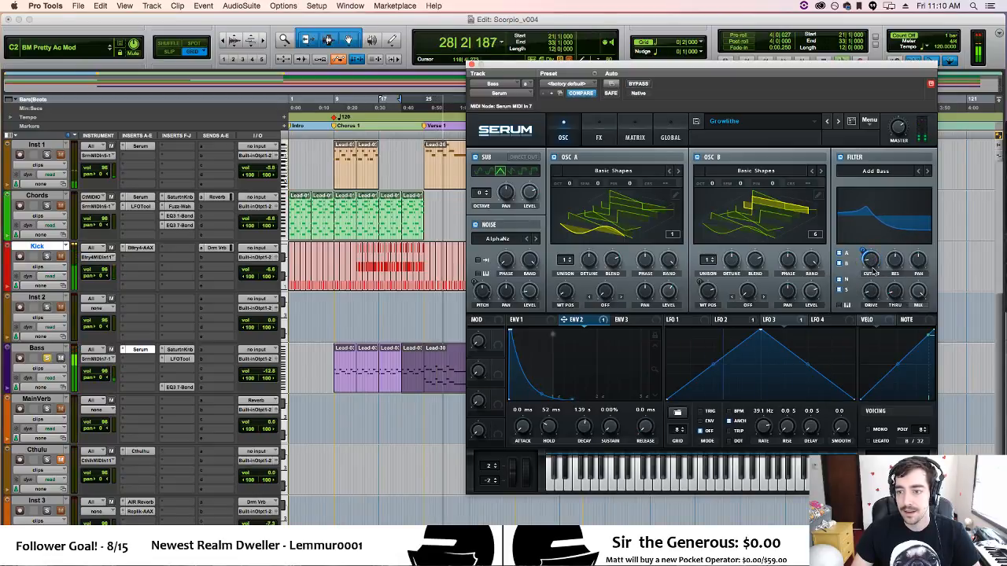
pyautogui.moveTo(870, 261); pyautogui.dragTo(870, 260)
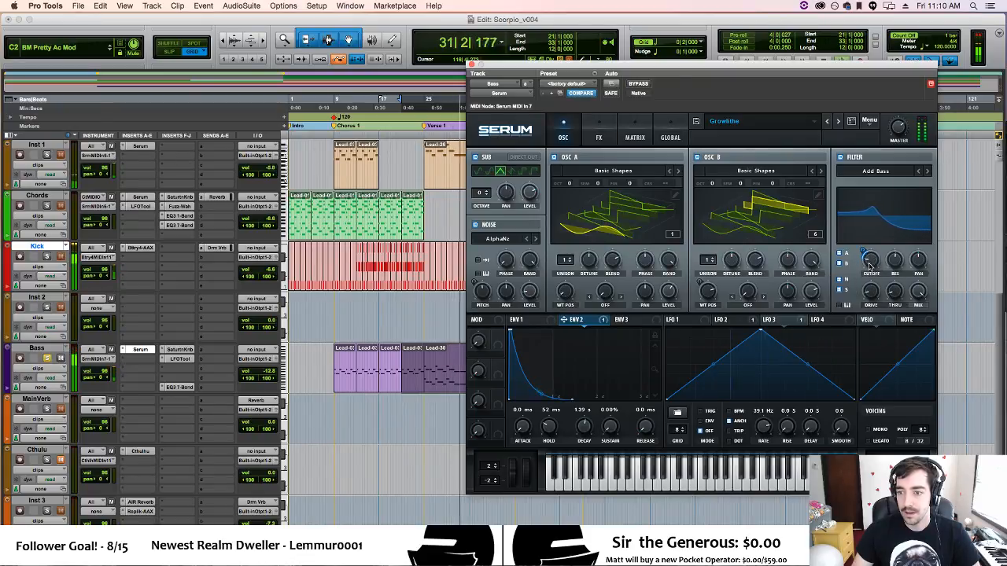
pyautogui.moveTo(870, 263)
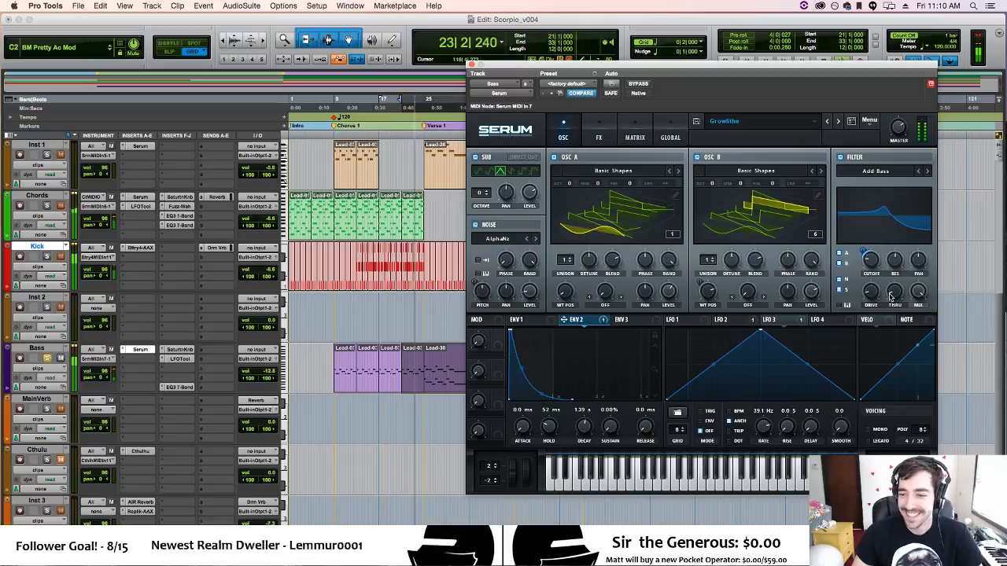
pyautogui.moveTo(893, 288); pyautogui.dragTo(903, 213)
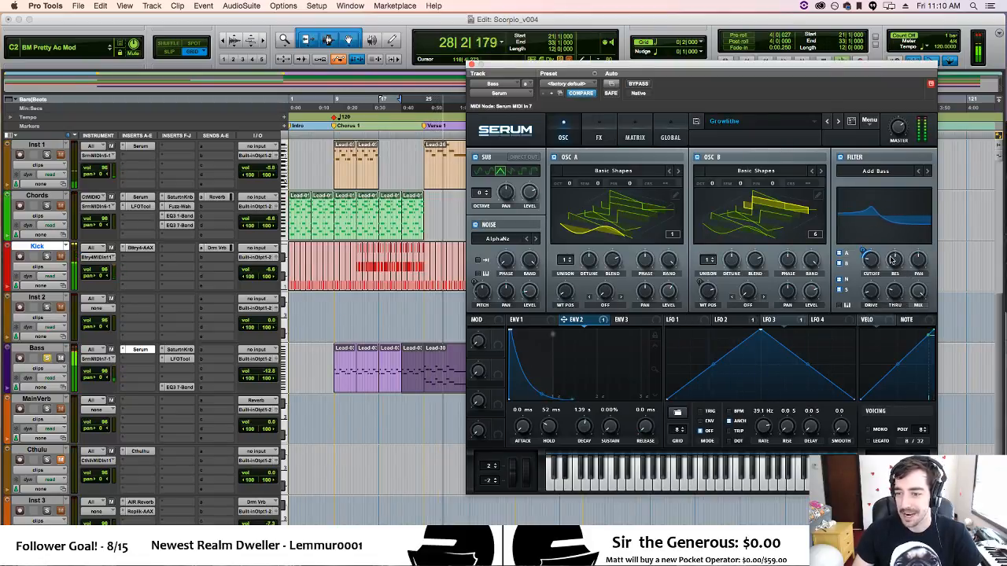
pyautogui.moveTo(894, 263)
pyautogui.mouseDown()
pyautogui.moveTo(891, 248)
pyautogui.moveTo(891, 312)
pyautogui.moveTo(890, 250)
pyautogui.mouseUp()
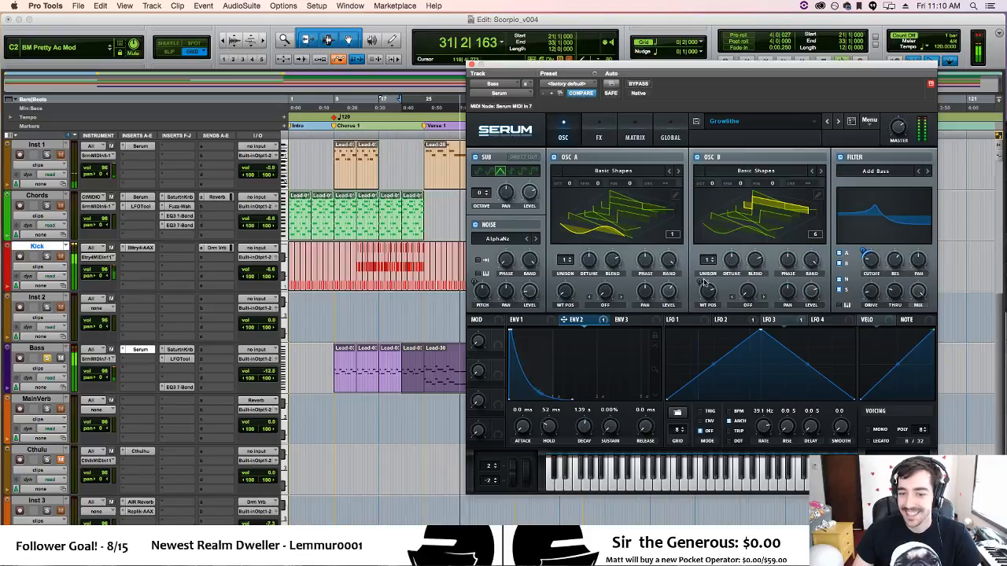
# Set oscillator B's wavetable position to 1 and unison to 4 voices, adjusting its detune while listening.
pyautogui.moveTo(731, 261); pyautogui.dragTo(728, 296)
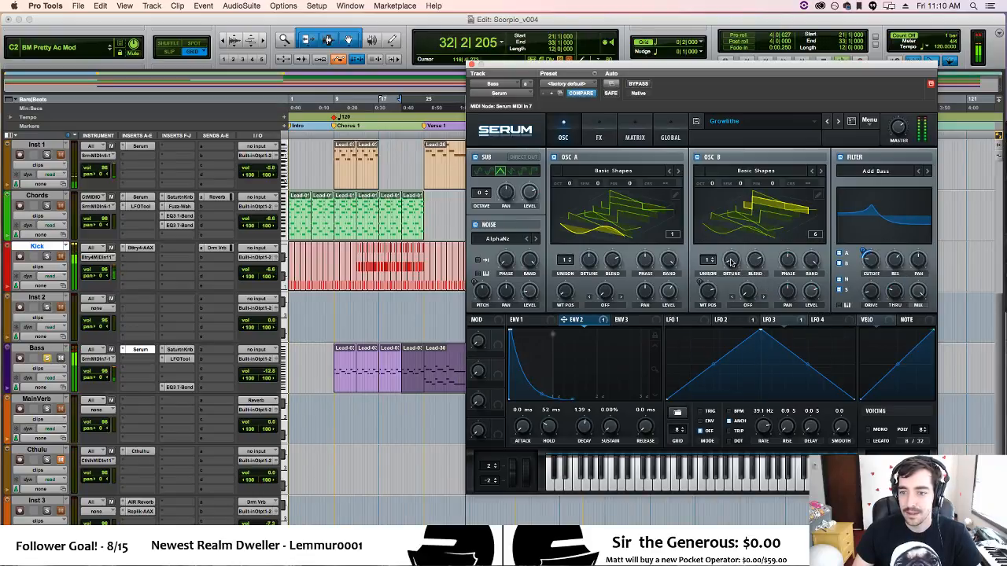
pyautogui.moveTo(733, 261); pyautogui.dragTo(691, 367)
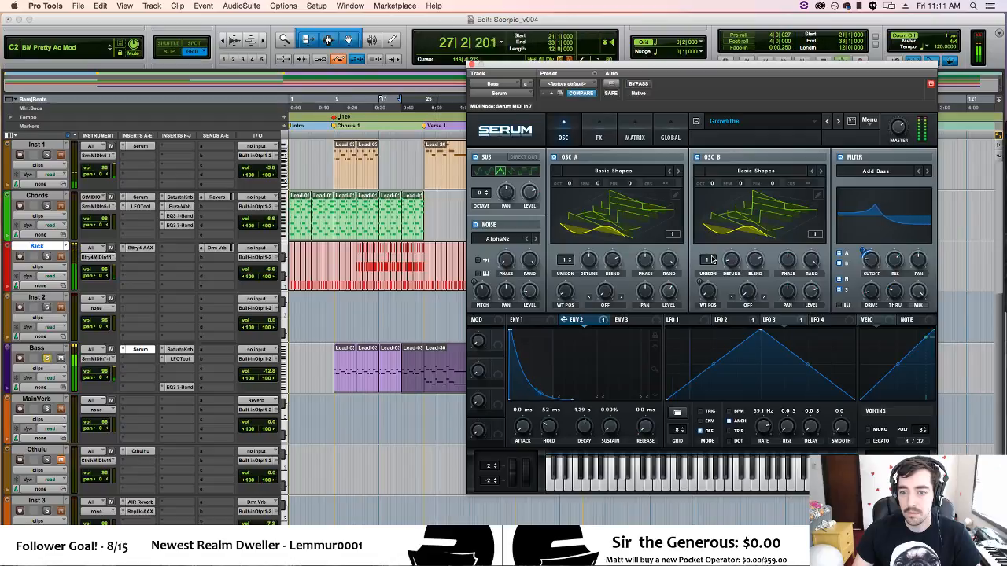
pyautogui.moveTo(709, 264); pyautogui.dragTo(750, 191)
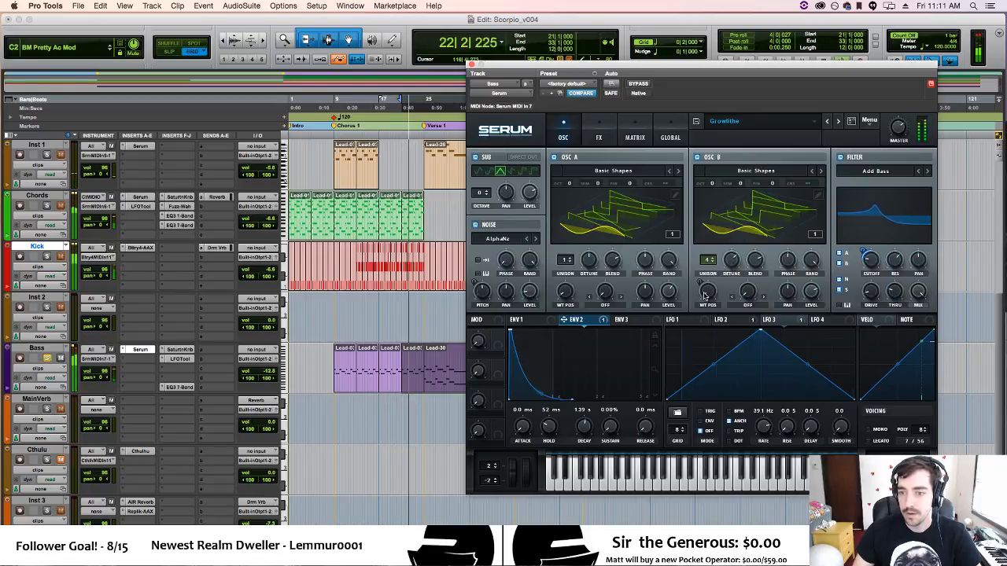
pyautogui.moveTo(704, 294); pyautogui.dragTo(694, 322)
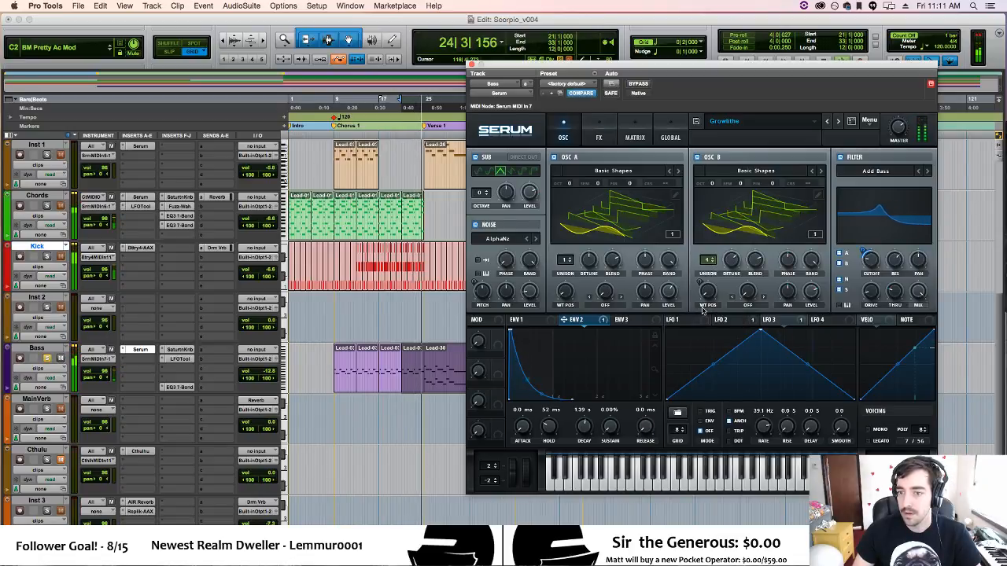
# Save the Bass's Serum patch as a preset named Arcanine in the KISA folder.
pyautogui.click(698, 120)
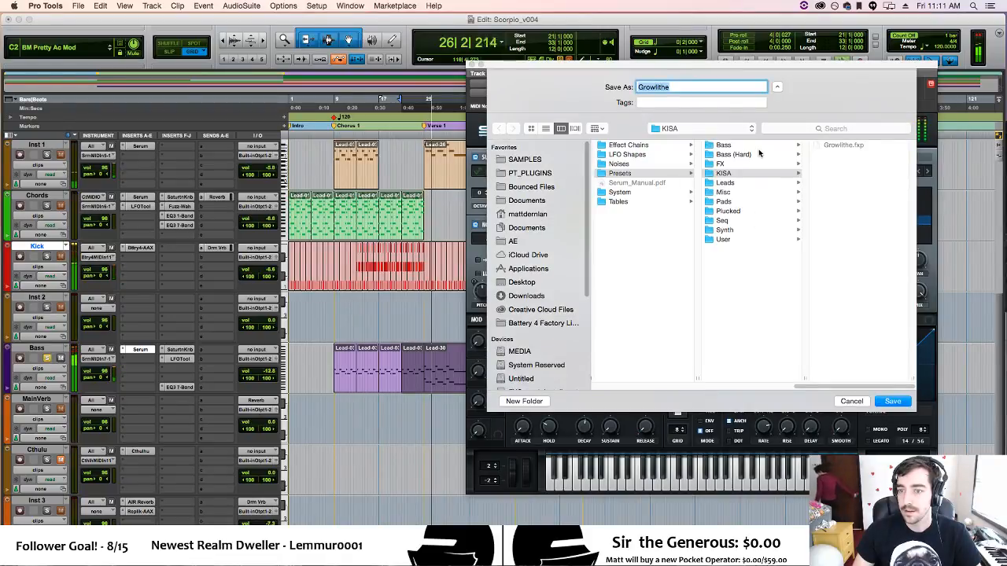
pyautogui.write('Arcanine')
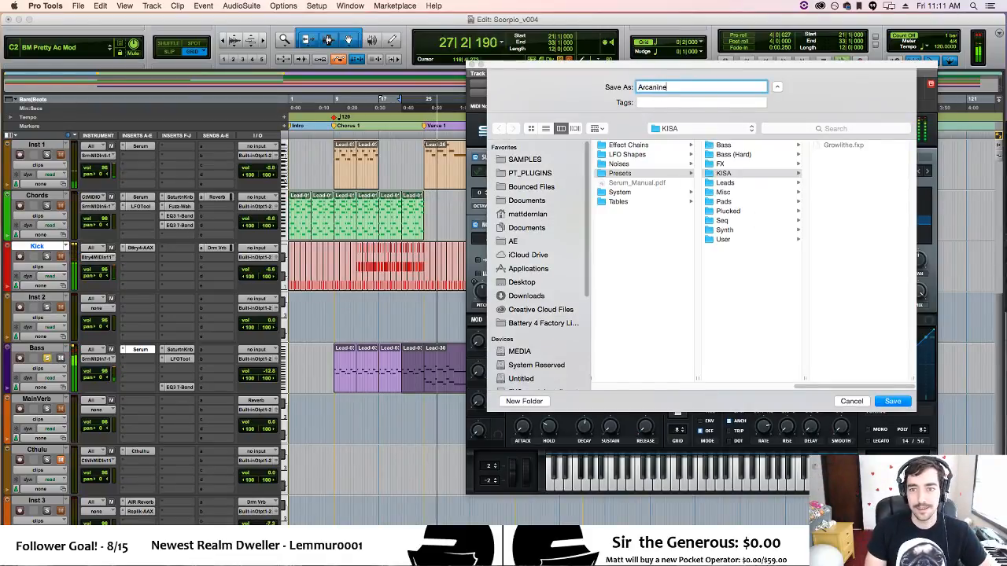
pyautogui.click(886, 403)
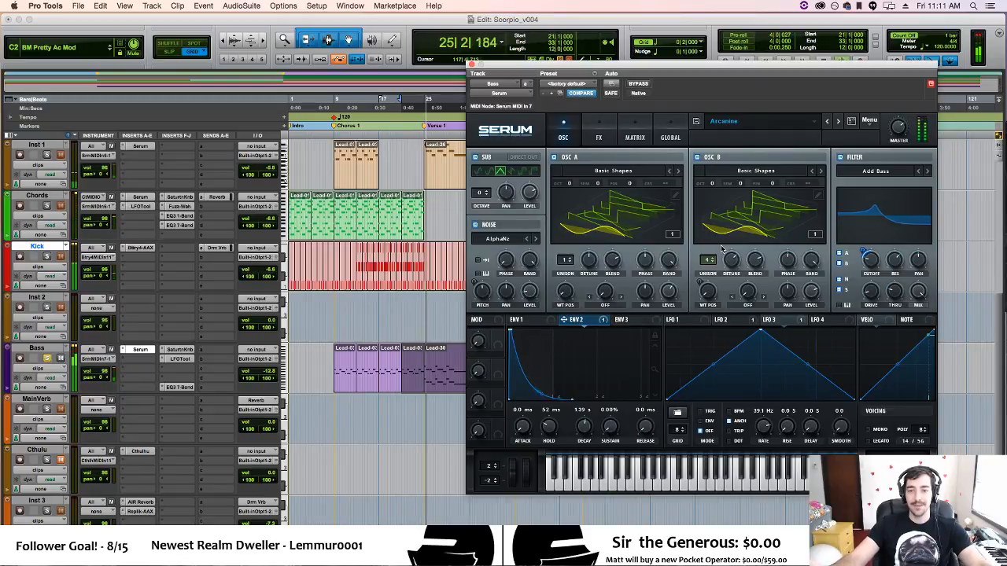
# Set oscillator B's unison to 1 voice and check the wavetable positions of oscillators B and A.
pyautogui.scroll(-2, 711, 260)
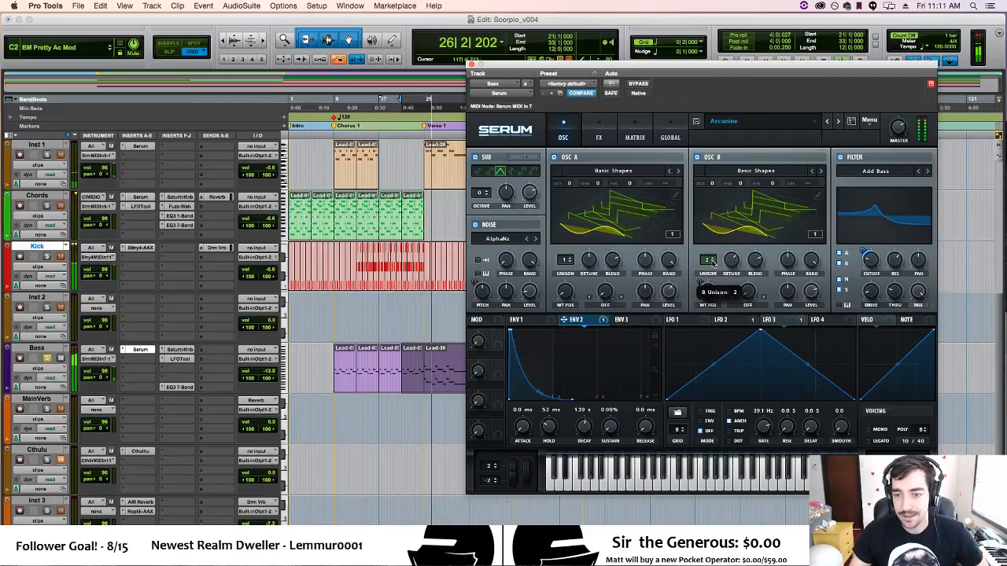
pyautogui.scroll(-1, 709, 263)
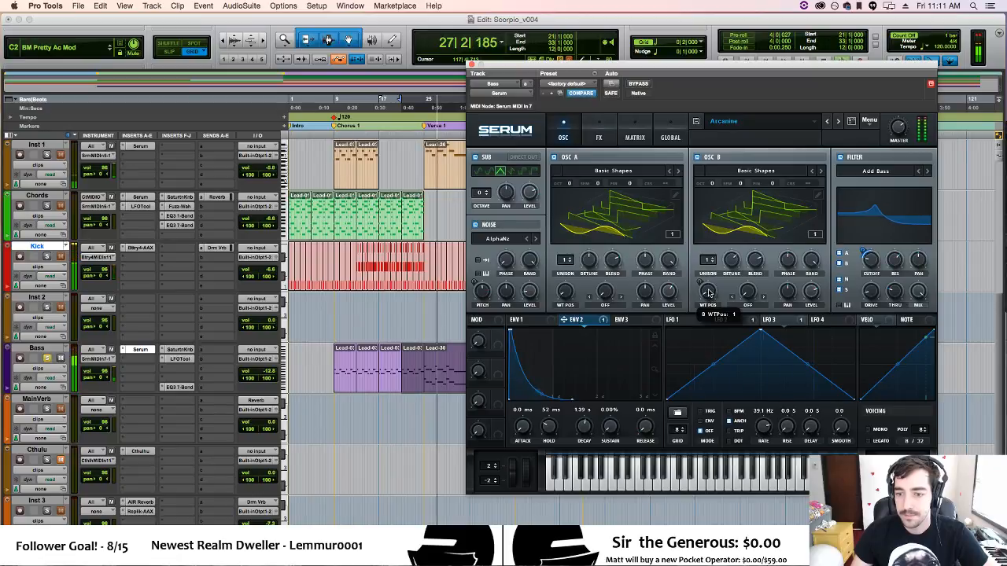
pyautogui.moveTo(709, 292)
pyautogui.mouseDown()
pyautogui.moveTo(708, 275)
pyautogui.moveTo(707, 291)
pyautogui.mouseUp()
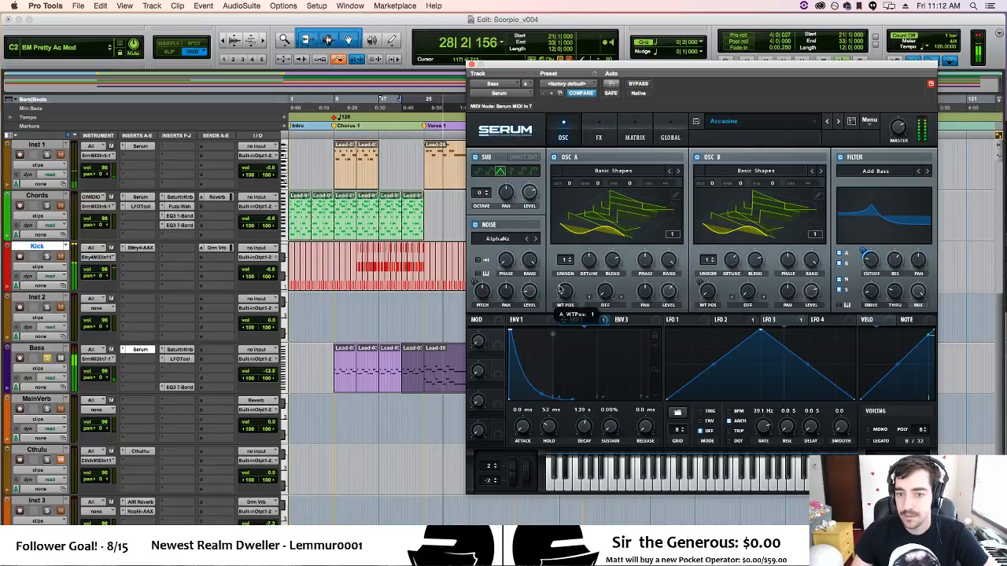
pyautogui.moveTo(563, 293); pyautogui.dragTo(563, 292)
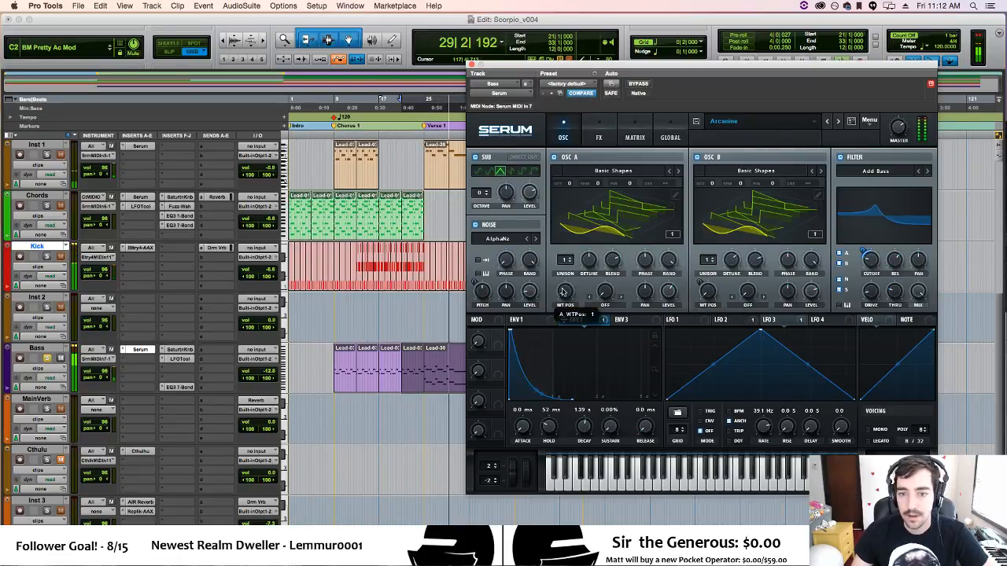
# Load the Analog wavetable MiniBass into oscillator B, show it as a 2D waveform and raise its wavetable position.
pyautogui.click(729, 217)
pyautogui.click(729, 217)
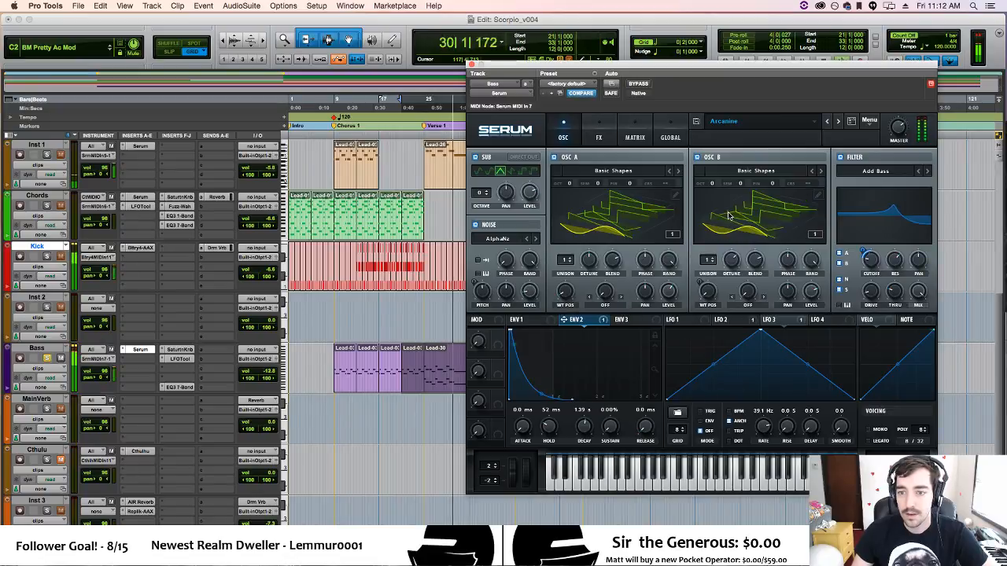
pyautogui.click(755, 181)
pyautogui.moveTo(755, 183)
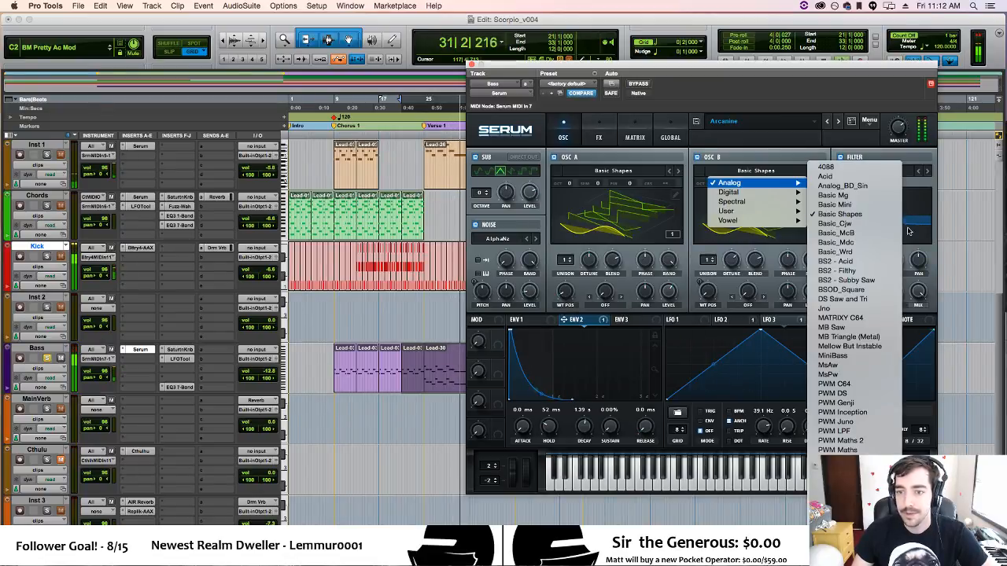
pyautogui.click(834, 356)
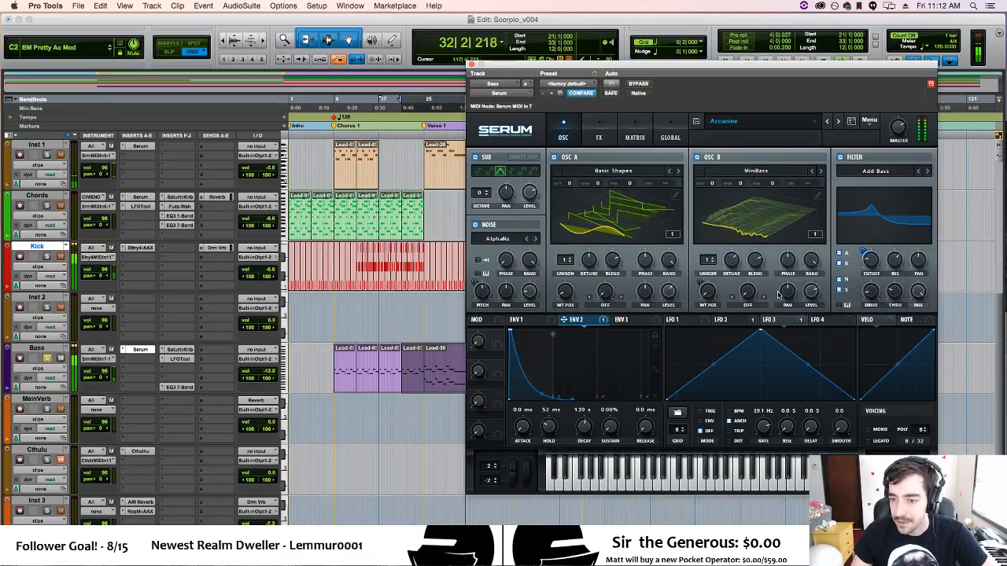
pyautogui.click(746, 233)
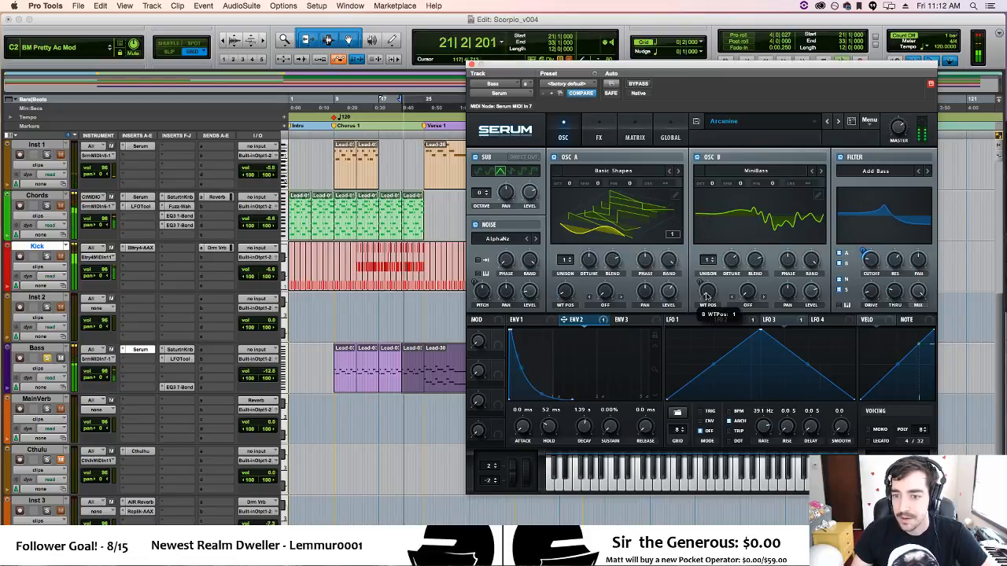
pyautogui.moveTo(707, 293); pyautogui.dragTo(717, 270)
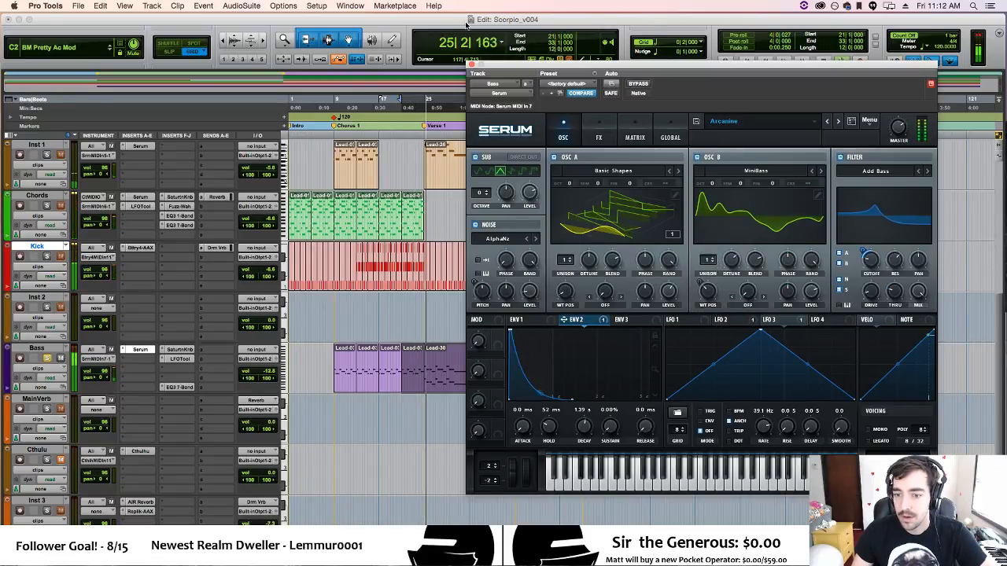
# Close Serum and stop the Bass solo, then select bars 25 to 33 on the Inst 2 track and play Verse 1.
pyautogui.click(472, 63)
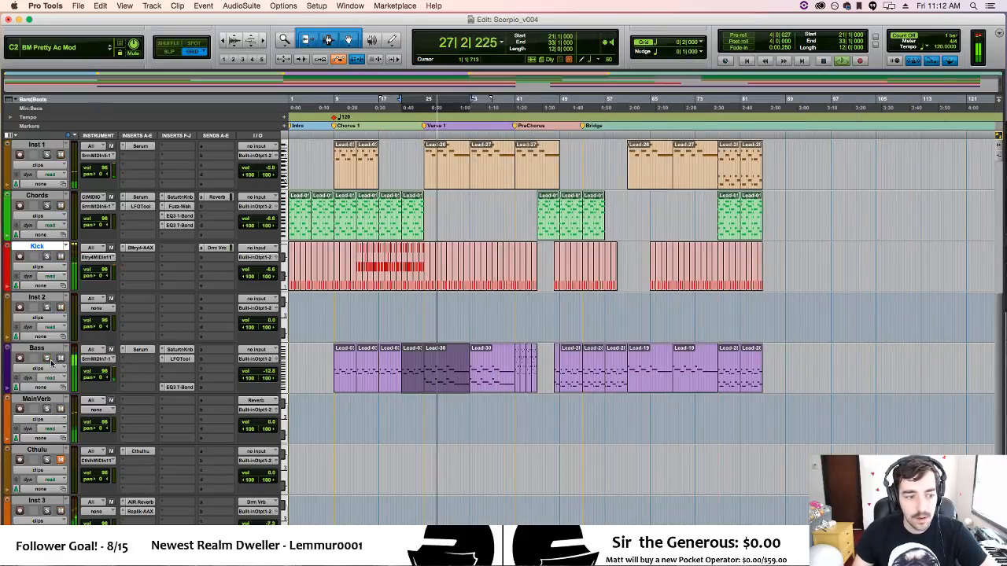
pyautogui.press('space')
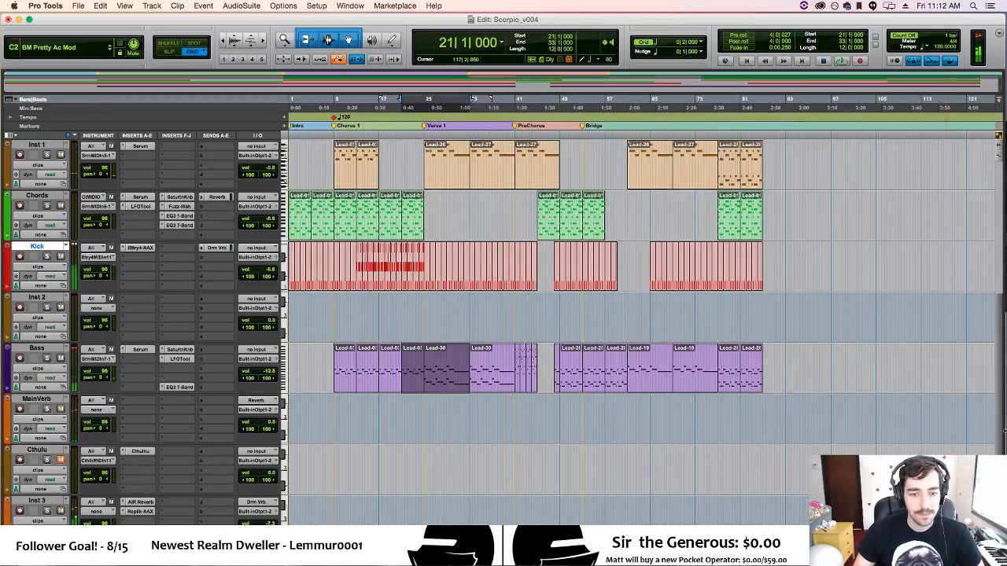
pyautogui.scroll(5, 430, 406)
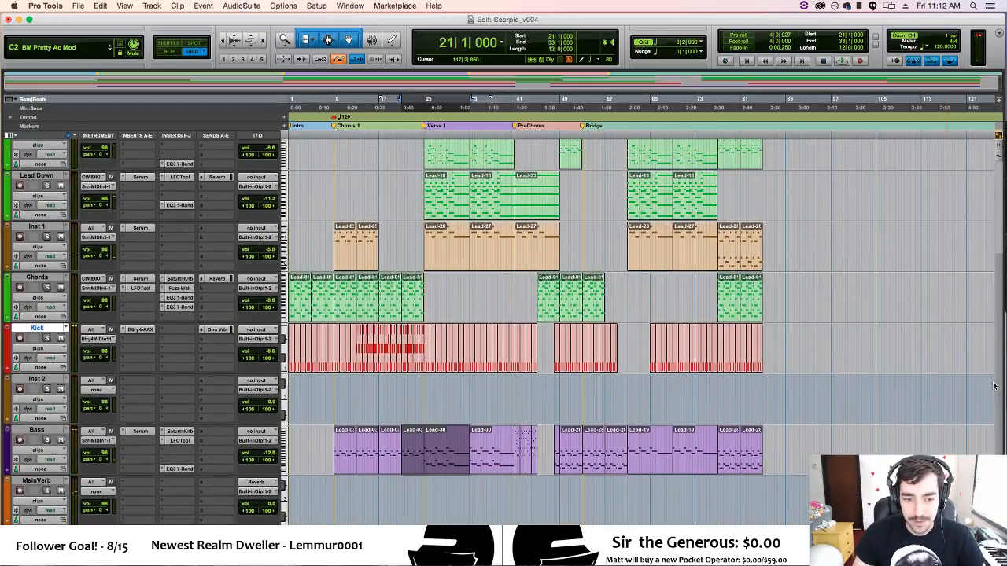
pyautogui.moveTo(430, 406); pyautogui.dragTo(460, 396)
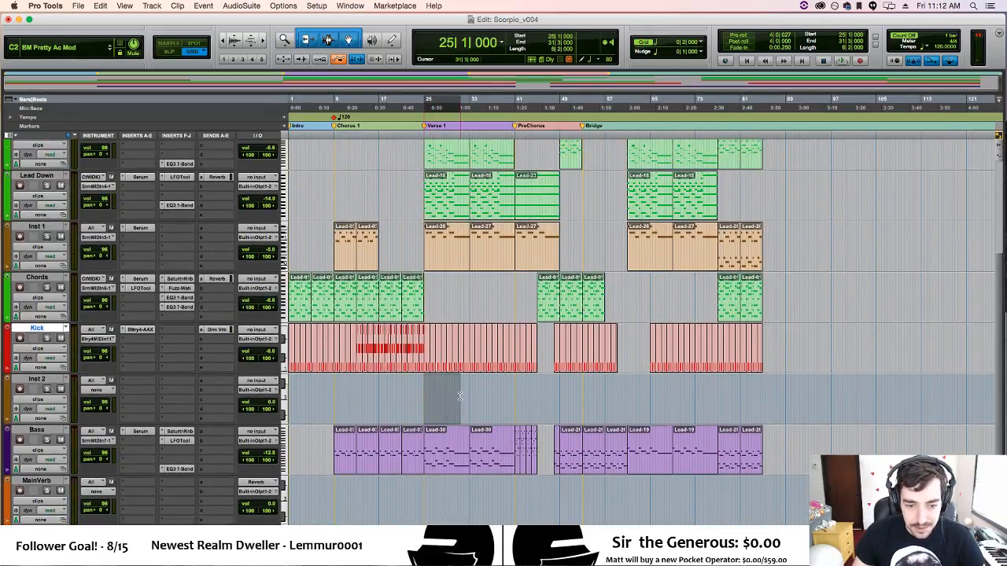
pyautogui.press('t')
pyautogui.press('t')
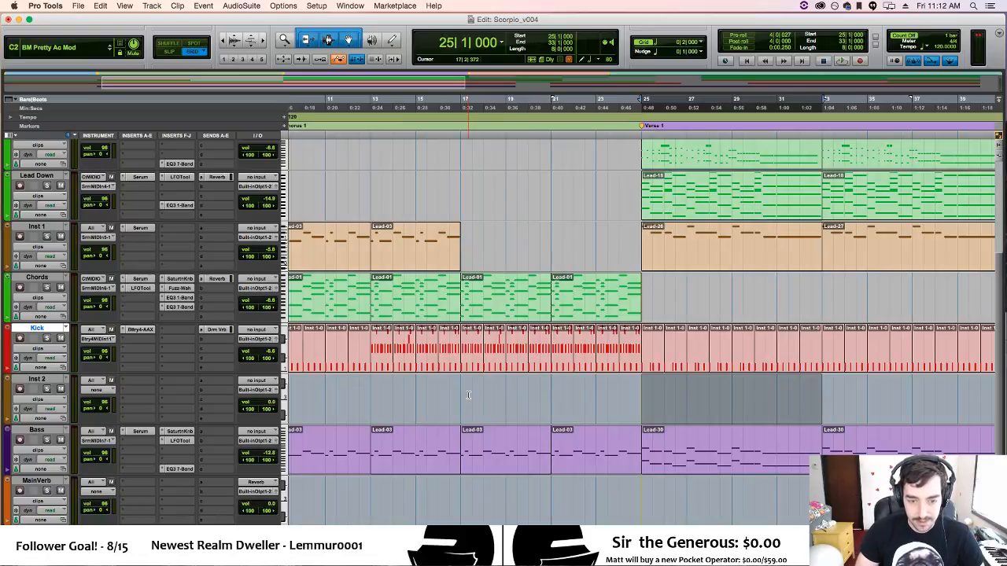
pyautogui.press('space')
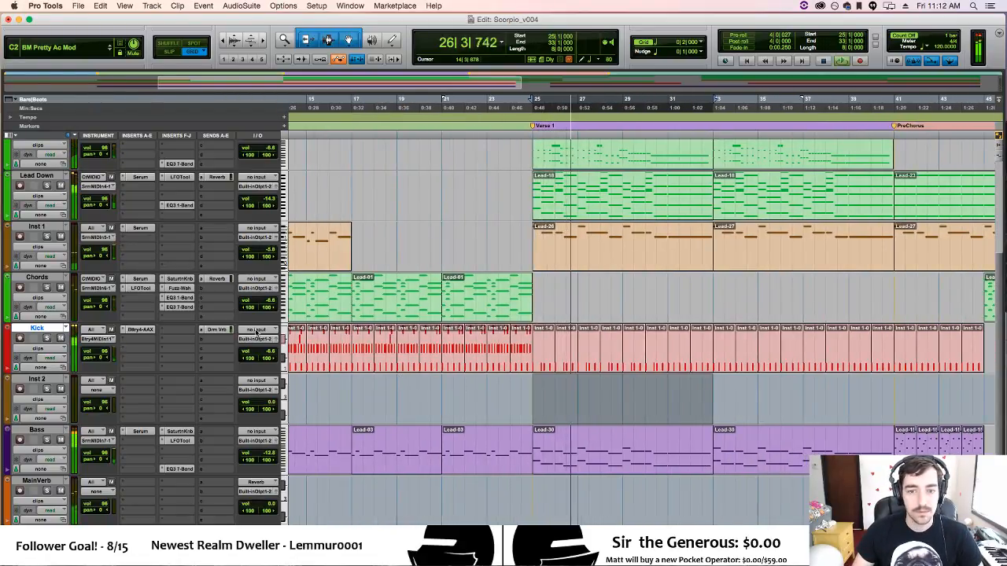
# Solo the Inst 1 track and rename it Noise.
pyautogui.click(46, 236)
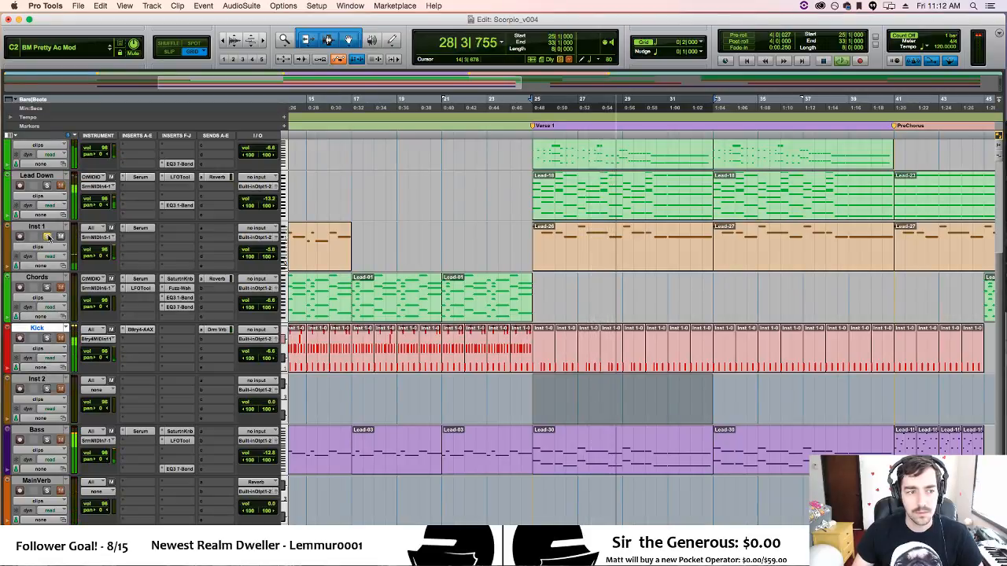
pyautogui.doubleClick(49, 226)
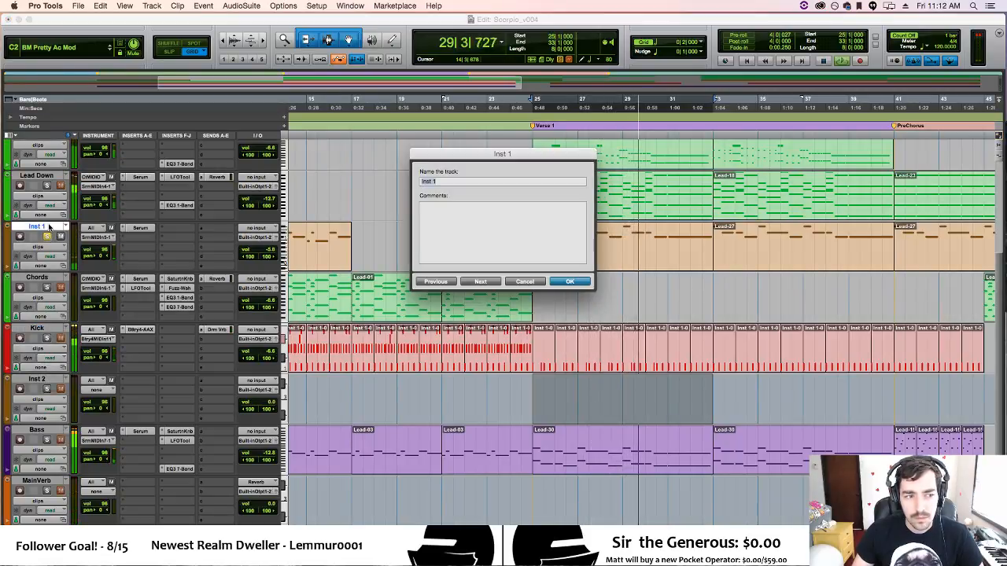
pyautogui.write('Noise')
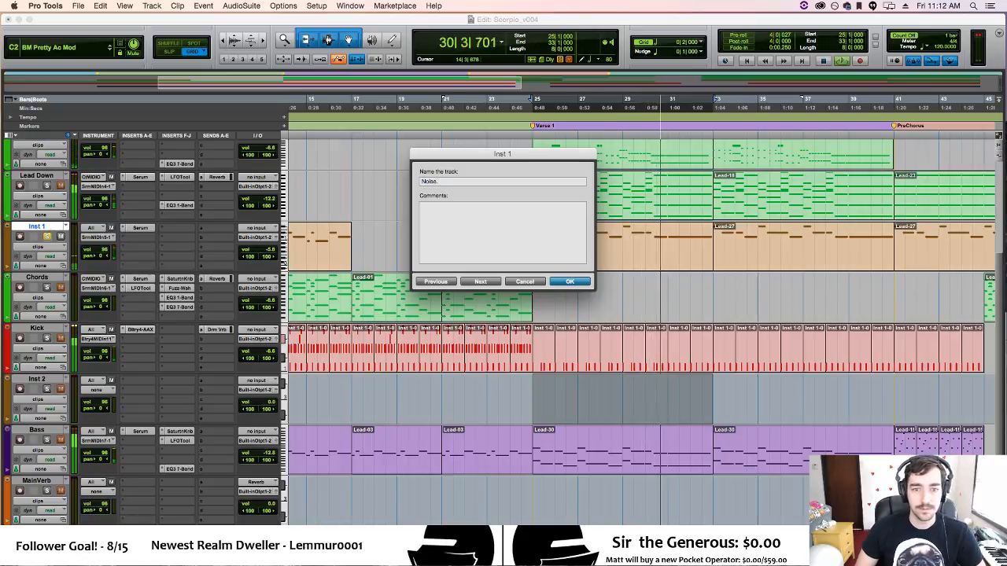
pyautogui.press('Return')
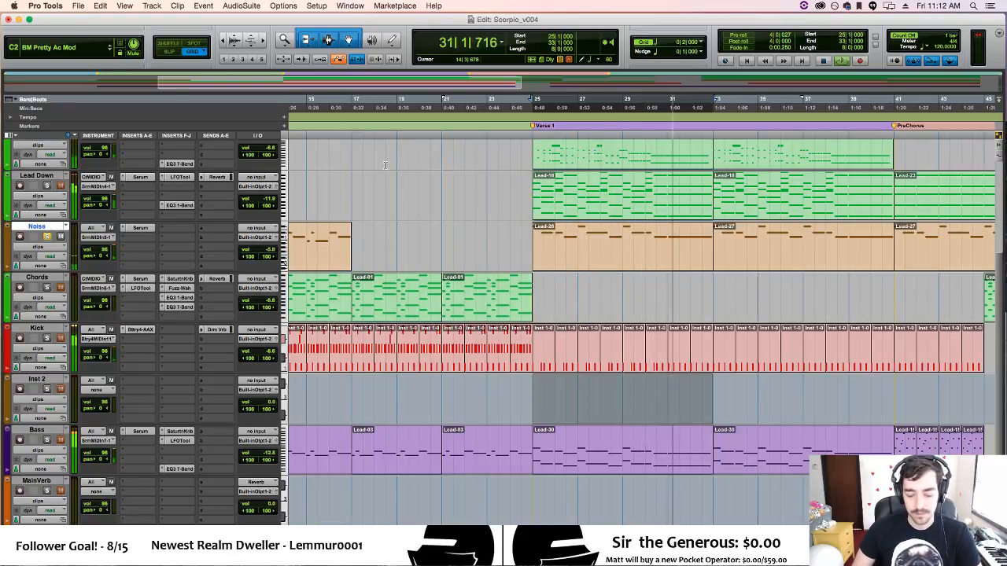
# Solo Lead Down in place of Noise, inspect its EQ3 1-Band insert, and solo Strings as well.
pyautogui.click(47, 185)
pyautogui.click(174, 205)
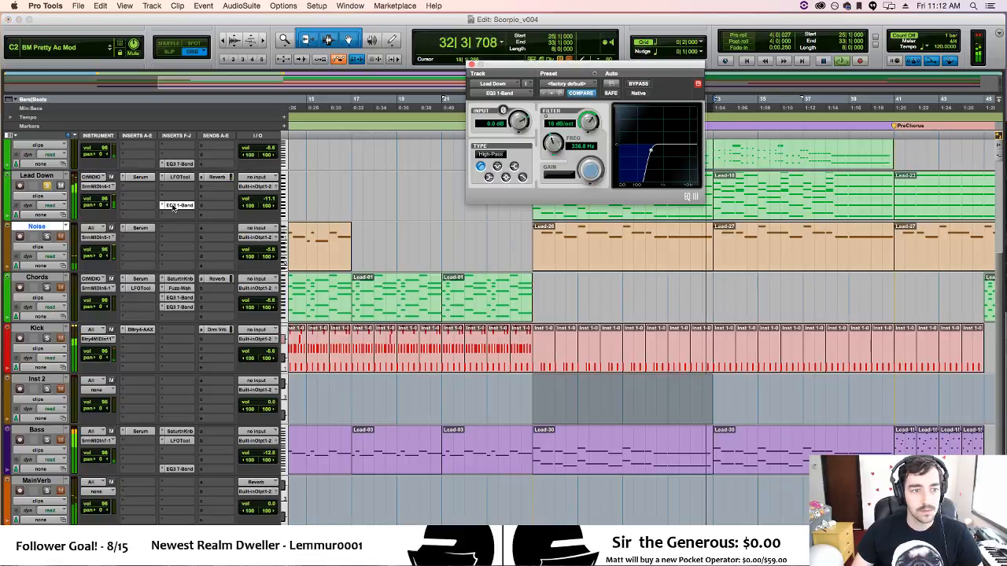
pyautogui.click(175, 205)
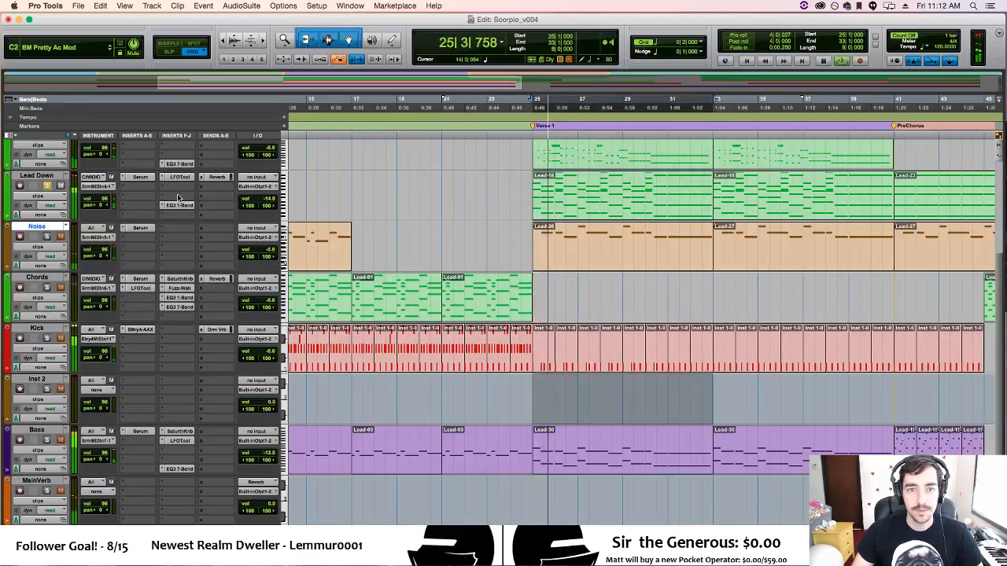
pyautogui.scroll(3, 178, 198)
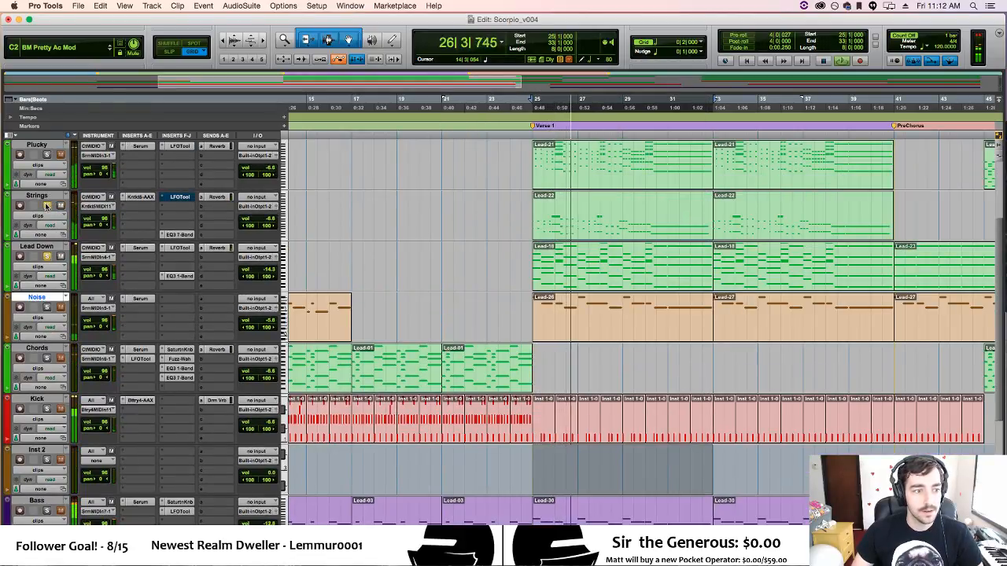
pyautogui.click(46, 205)
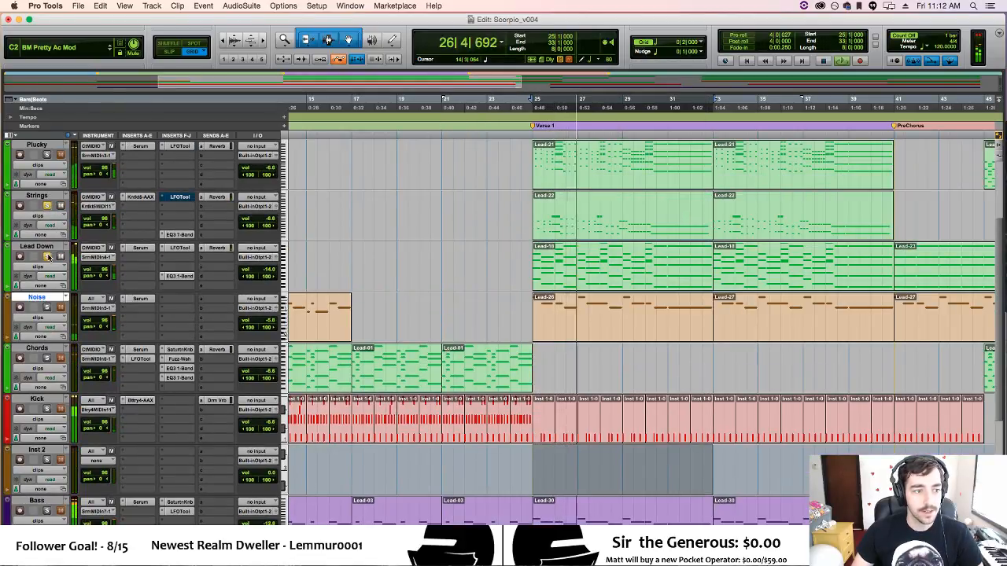
# Inspect the EQ curve of the EQ3 7-Band insert on the Strings track and close it.
pyautogui.click(178, 234)
pyautogui.moveTo(667, 185); pyautogui.dragTo(669, 187)
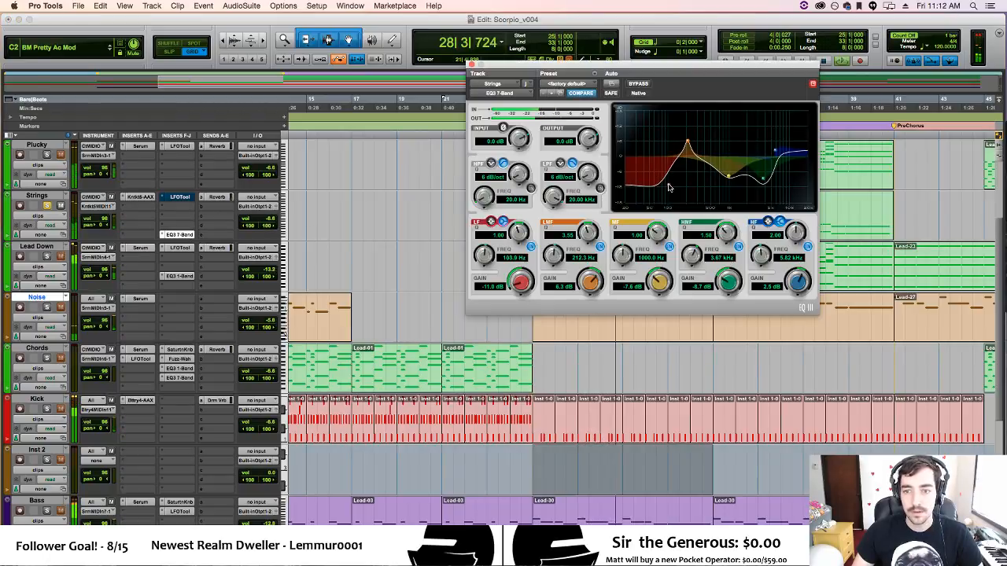
pyautogui.click(471, 66)
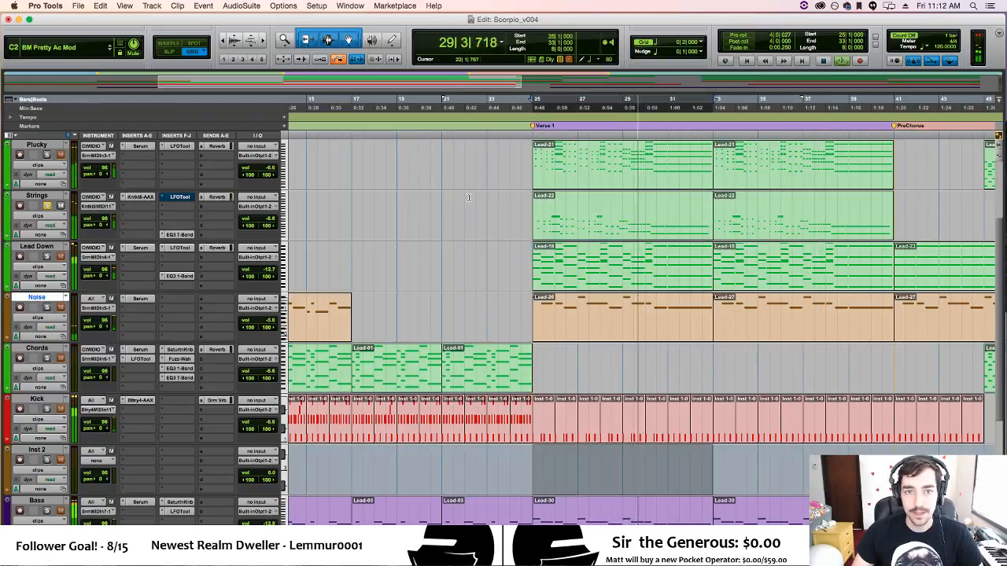
# Insert Blue Cat's FreqAnalyst 2 on the Plucky track and close its window.
pyautogui.scroll(1, 512, 254)
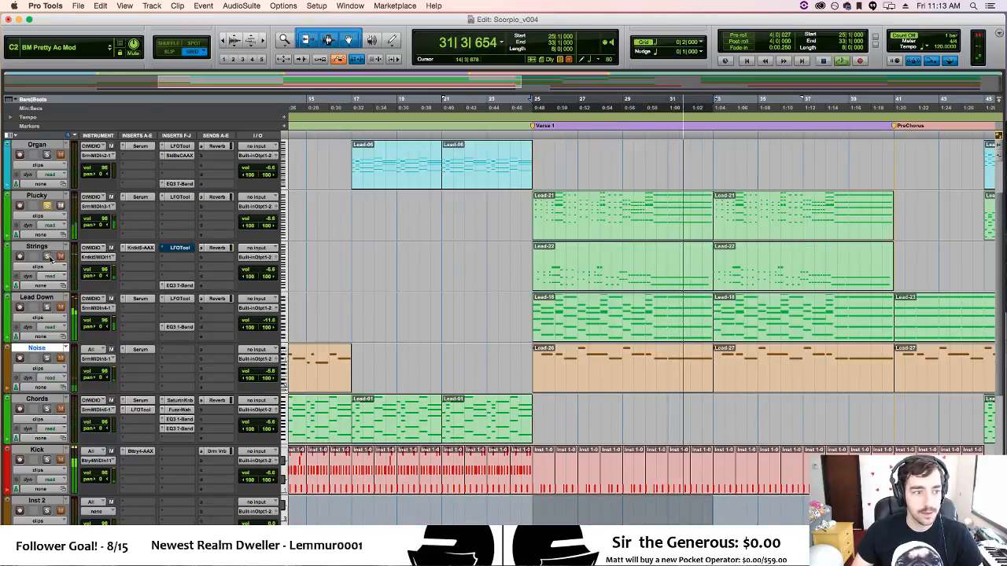
pyautogui.click(170, 218)
pyautogui.moveTo(186, 227)
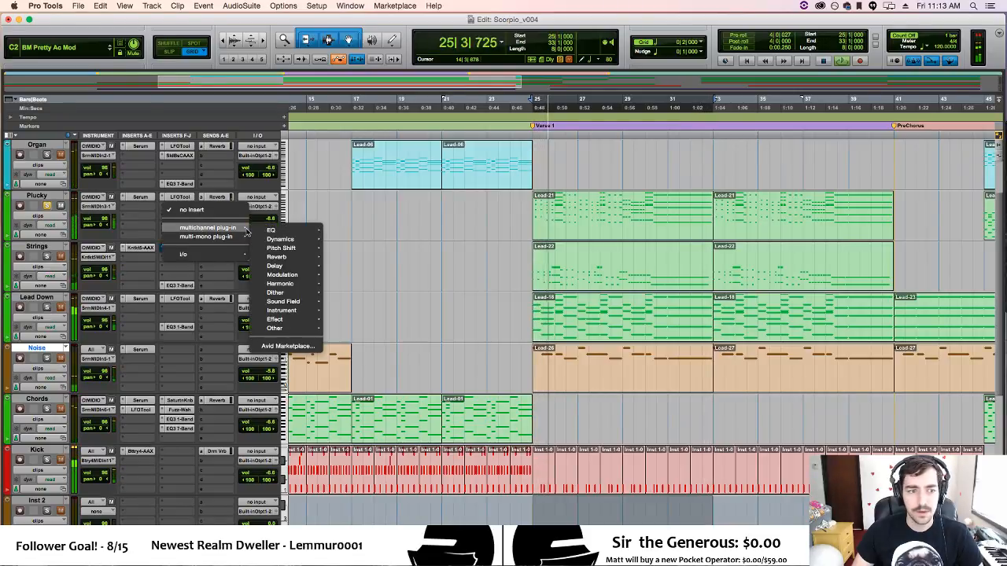
pyautogui.moveTo(291, 327)
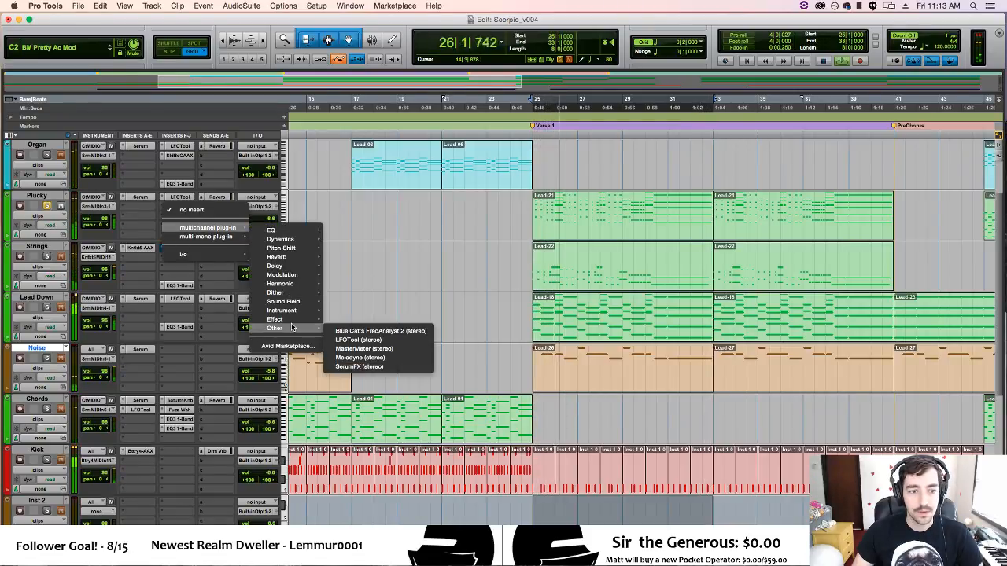
pyautogui.click(353, 338)
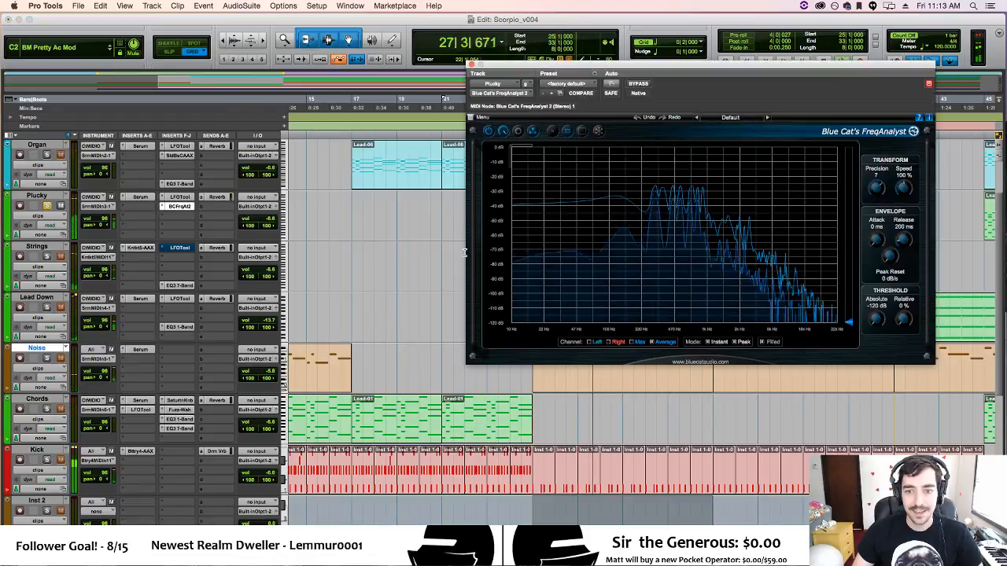
pyautogui.click(473, 68)
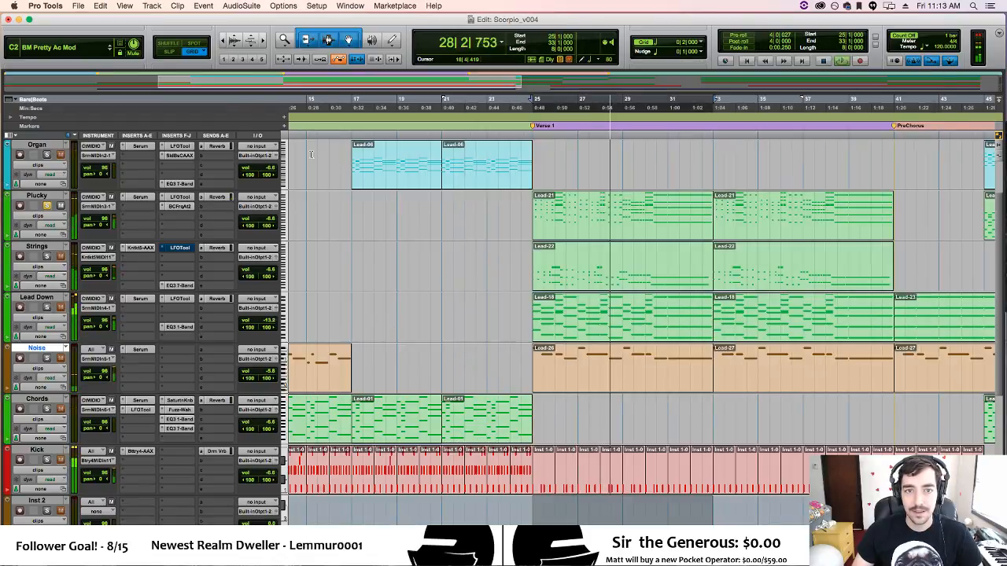
# Replace the FreqAnalyst insert on Plucky with a stereo EQ3 1-Band and set its type to High-Pass.
pyautogui.click(179, 206)
pyautogui.moveTo(200, 208)
pyautogui.moveTo(271, 210)
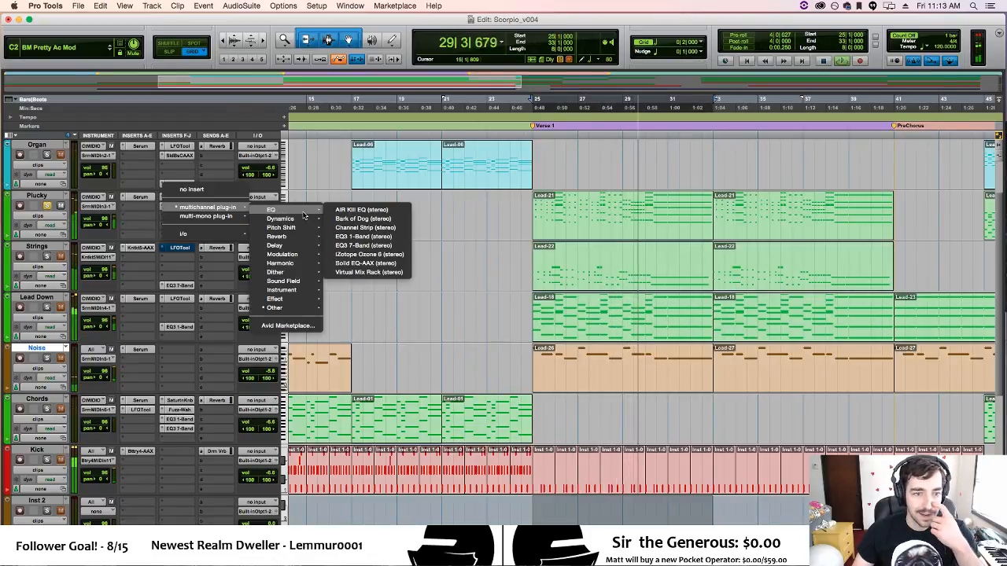
pyautogui.click(370, 233)
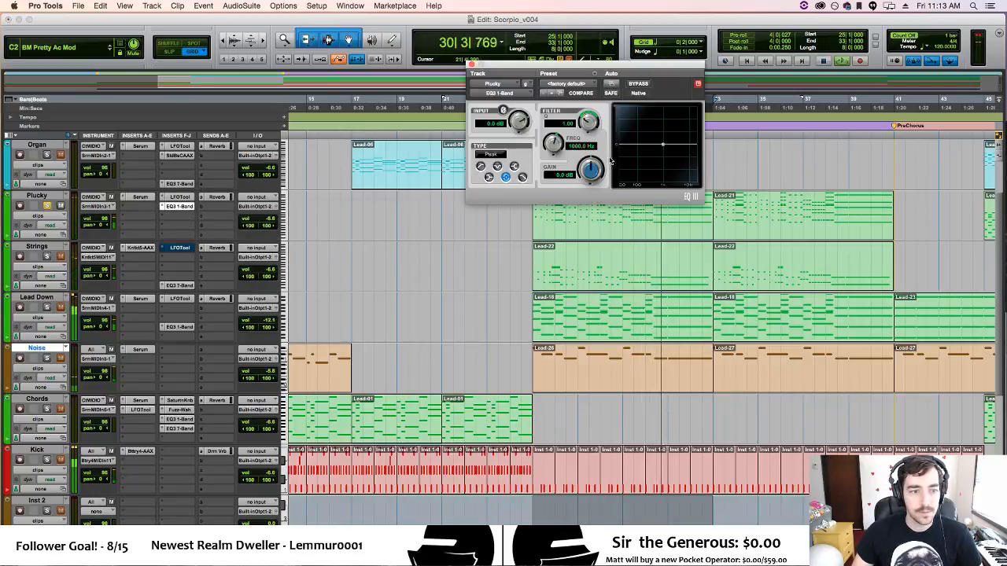
pyautogui.click(481, 166)
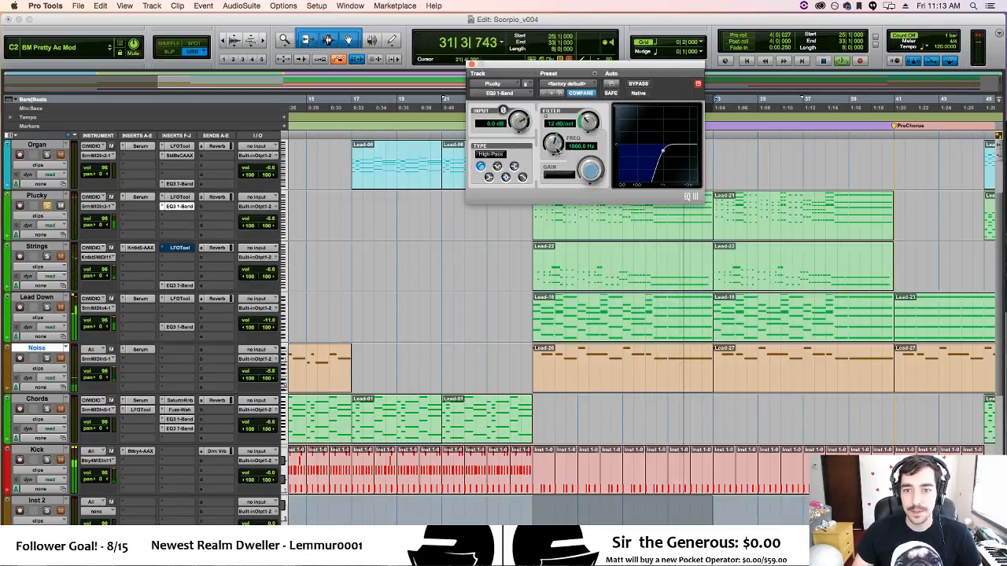
# Set Plucky's high-pass to 18 dB/oct at about 132.6 Hz, compare it with bypass, and close the EQ.
pyautogui.moveTo(553, 150); pyautogui.dragTo(548, 171)
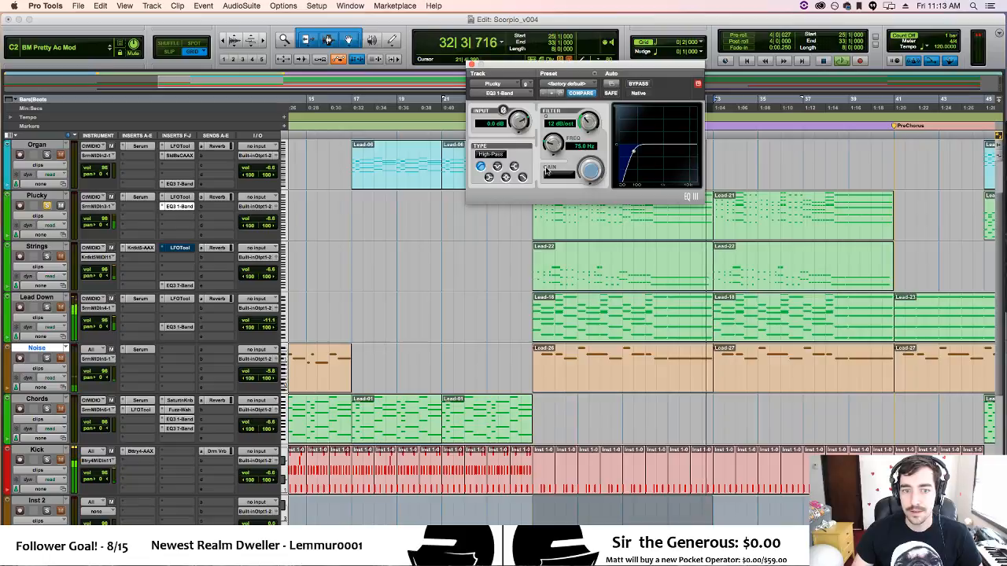
pyautogui.moveTo(555, 149)
pyautogui.mouseDown()
pyautogui.moveTo(564, 116)
pyautogui.moveTo(555, 147)
pyautogui.moveTo(586, 117)
pyautogui.moveTo(553, 150)
pyautogui.mouseUp()
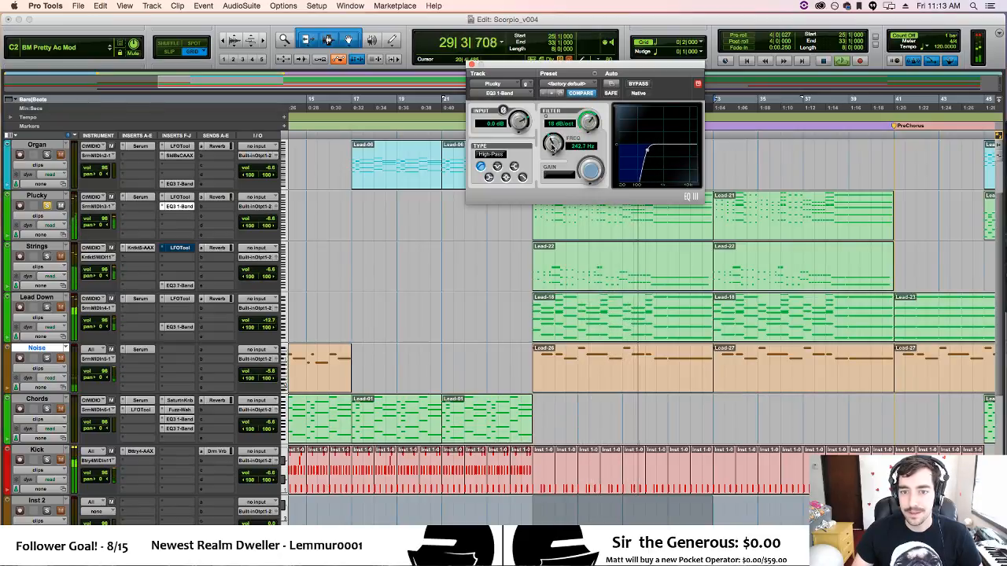
pyautogui.moveTo(553, 146)
pyautogui.mouseDown()
pyautogui.moveTo(548, 169)
pyautogui.moveTo(547, 144)
pyautogui.mouseUp()
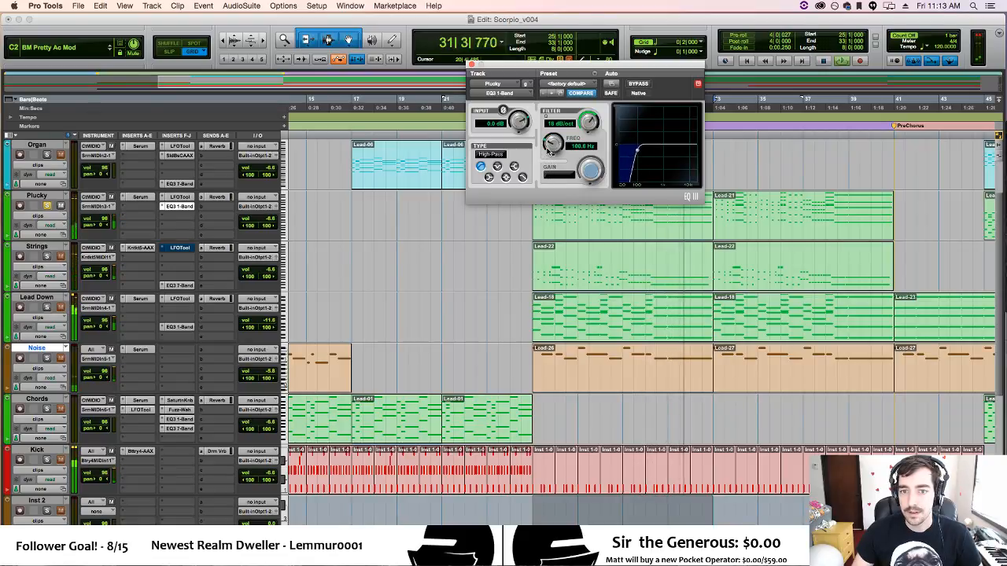
pyautogui.click(640, 84)
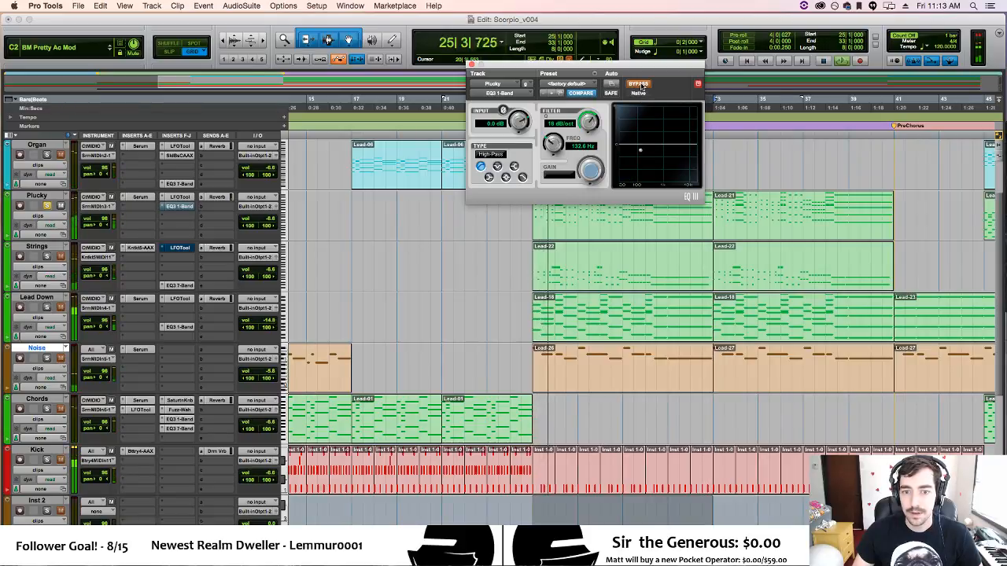
pyautogui.click(640, 84)
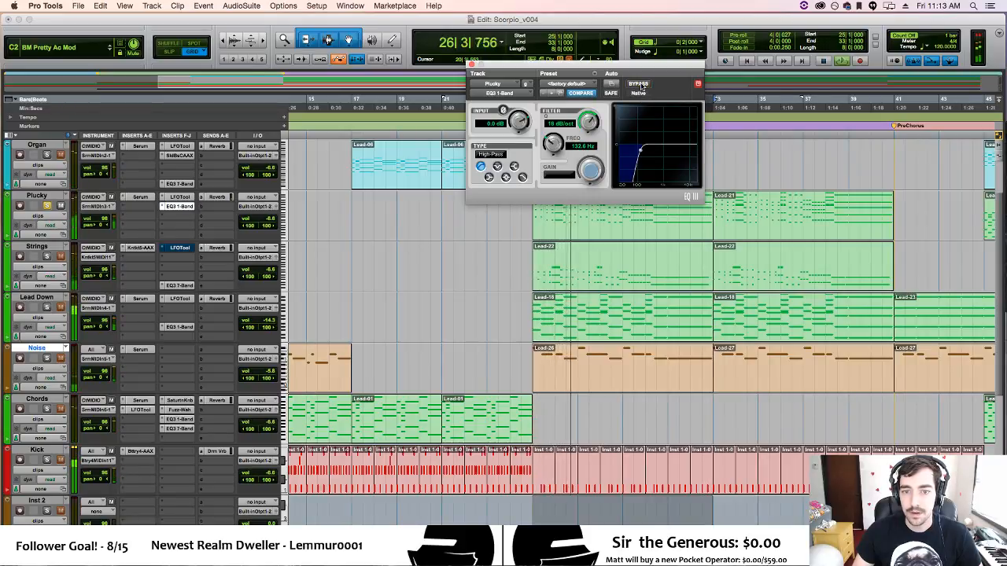
pyautogui.click(472, 64)
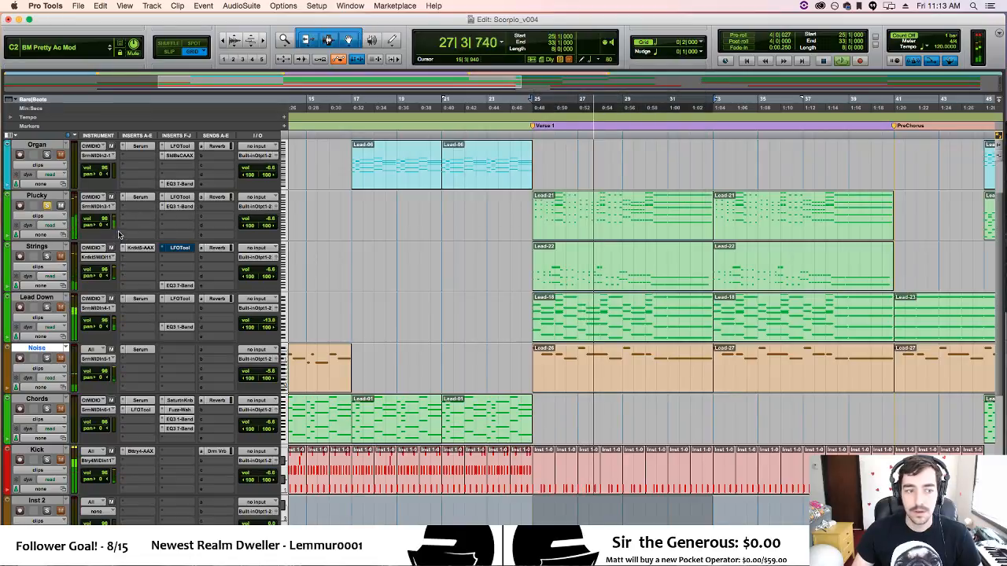
# Rename the Inst 3 track holding AIR Reverb and Replika as DrumVerb.
pyautogui.scroll(3, 158, 228)
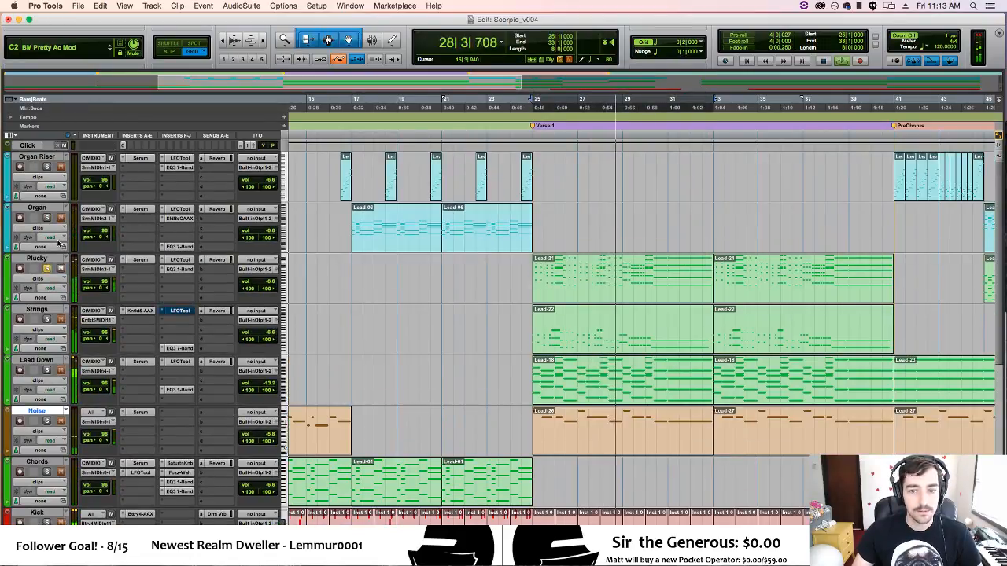
pyautogui.scroll(-4, 425, 304)
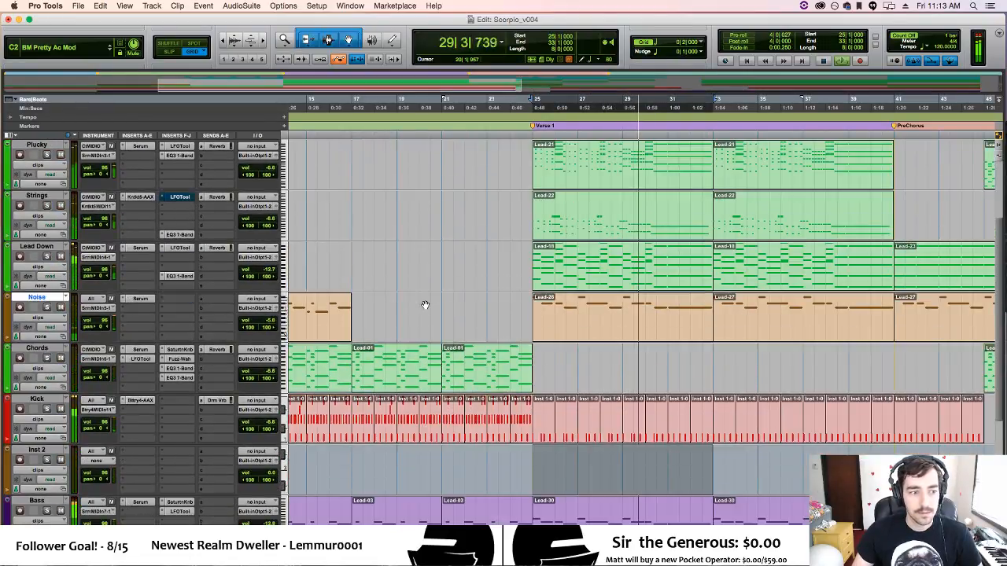
pyautogui.scroll(-5, 425, 304)
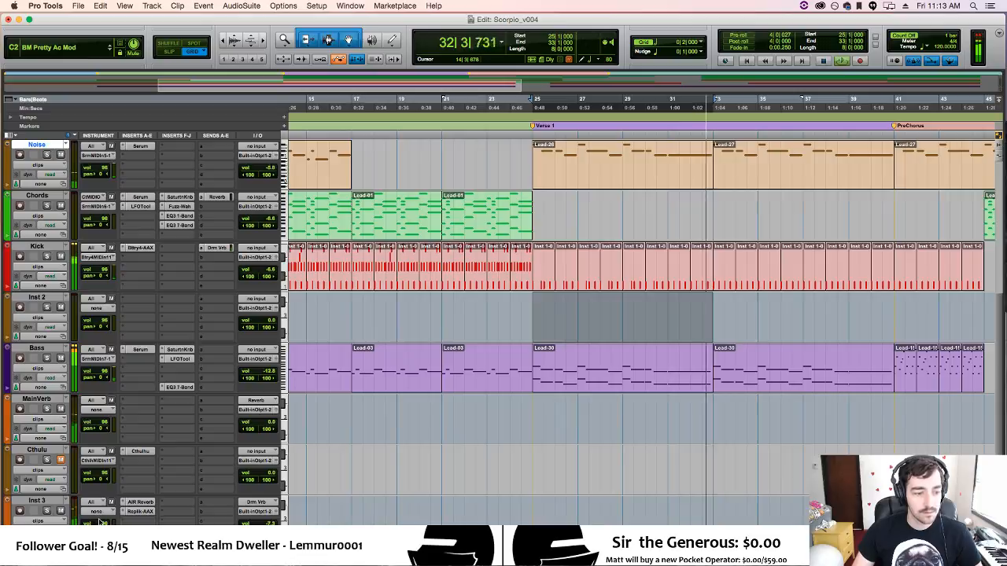
pyautogui.doubleClick(55, 501)
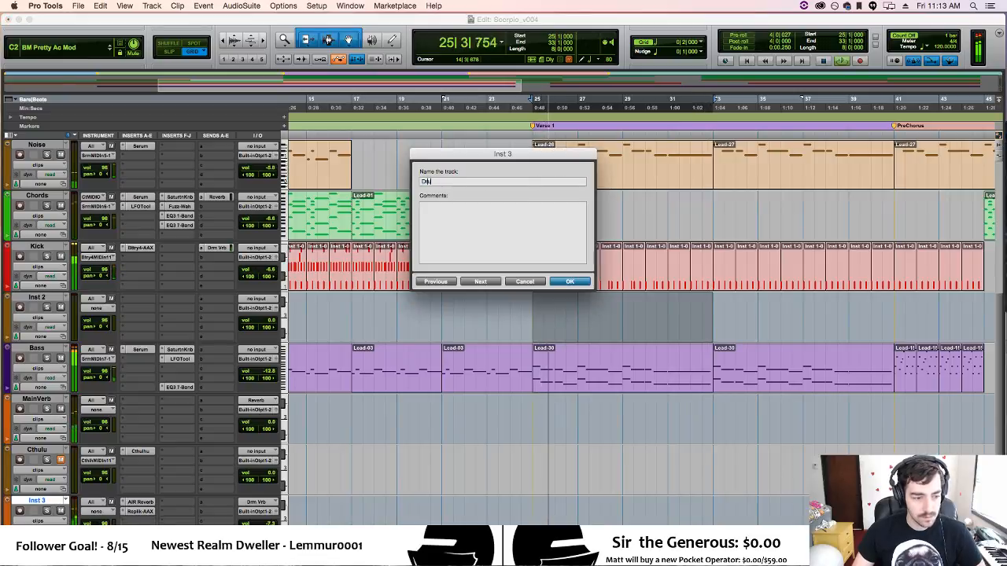
pyautogui.write('DrumVerb')
pyautogui.press('Return')
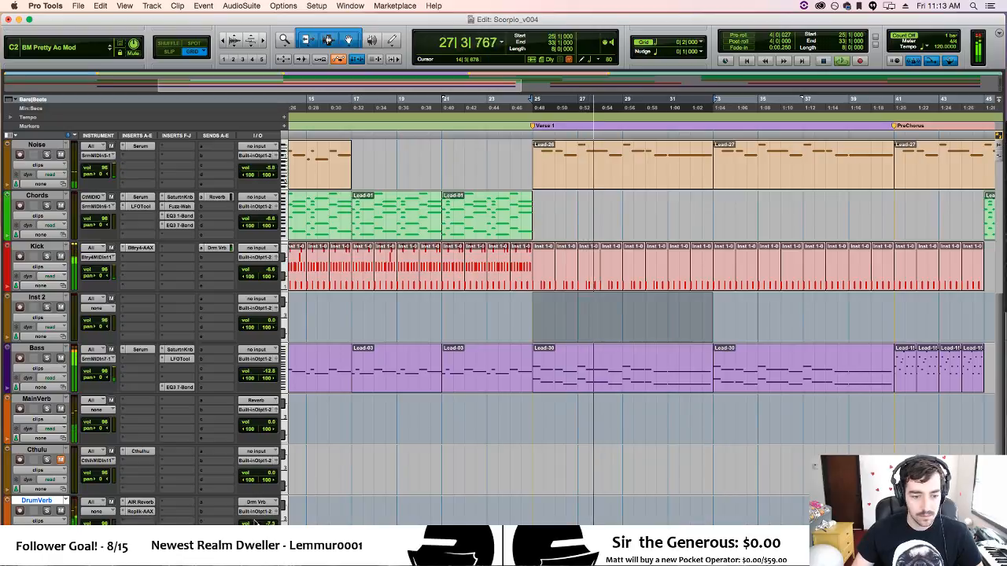
# Open DrumVerb's AIR Reverb, solo the Kick along with it, and raise the reverb's pre-delay.
pyautogui.click(146, 502)
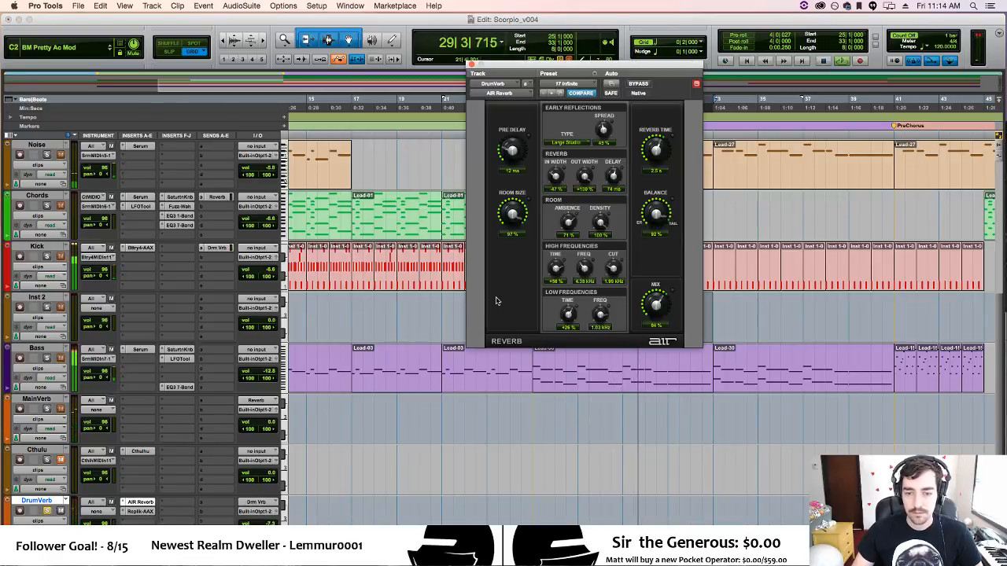
pyautogui.click(47, 258)
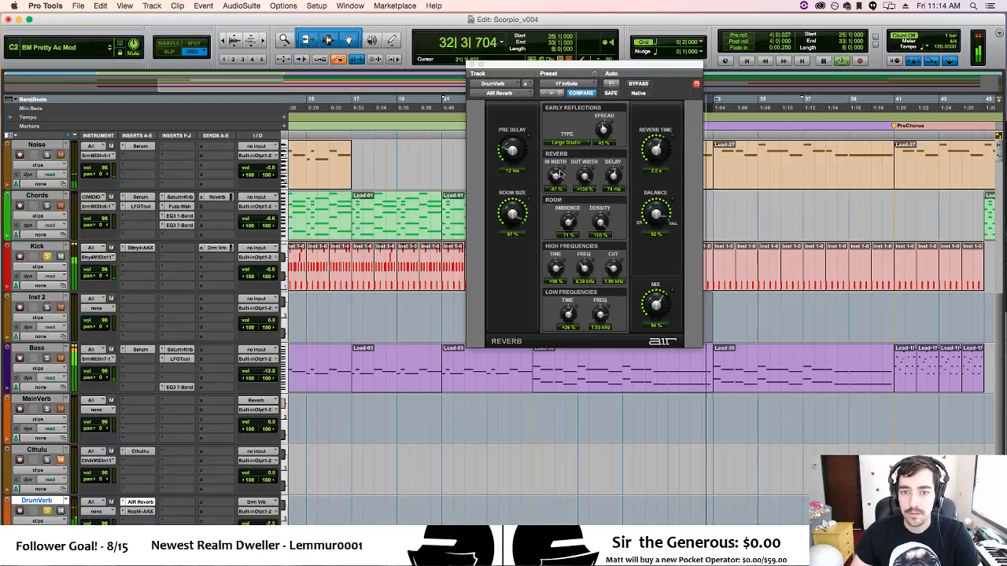
pyautogui.click(513, 149)
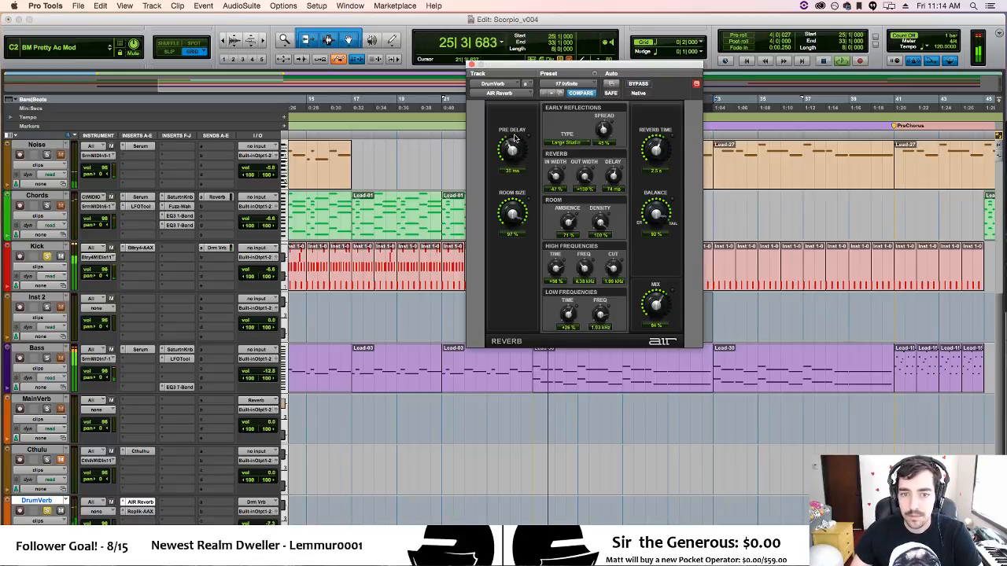
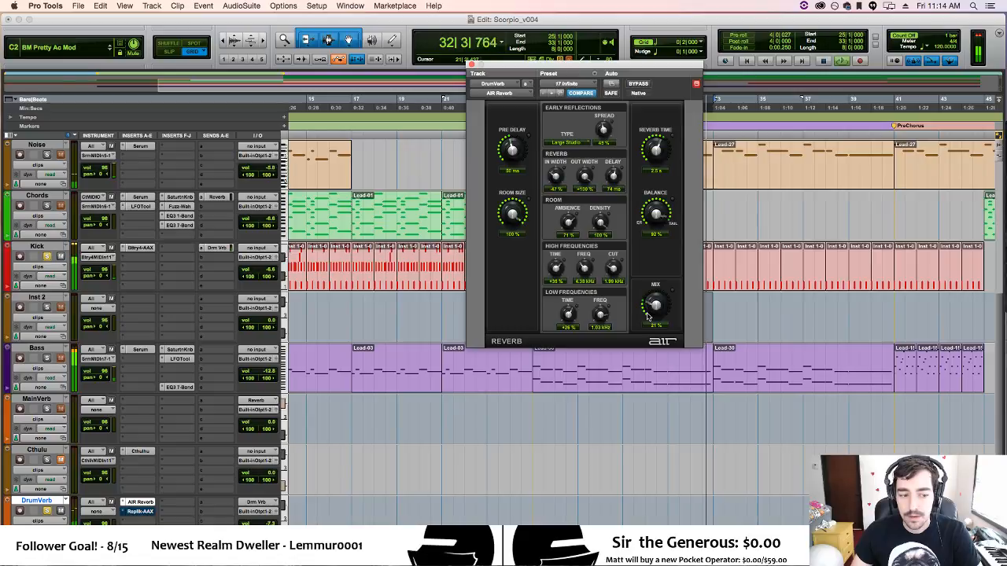
# Raise the AIR Reverb's mix, set its balance to 100% and shorten the reverb time, closing the plug-in when done.
pyautogui.moveTo(647, 315); pyautogui.dragTo(649, 271)
pyautogui.moveTo(653, 220)
pyautogui.mouseDown()
pyautogui.moveTo(649, 244)
pyautogui.moveTo(652, 193)
pyautogui.moveTo(655, 223)
pyautogui.mouseUp()
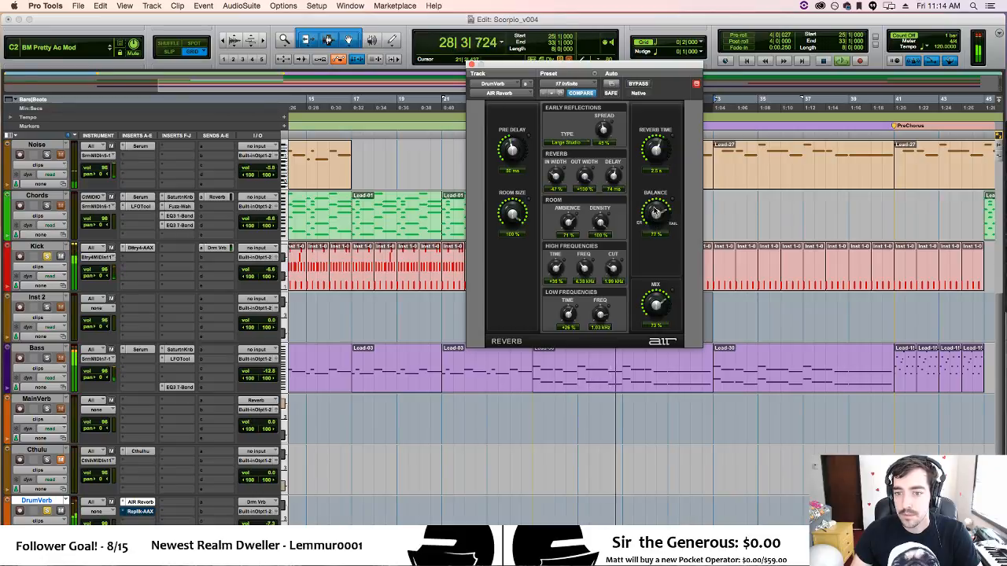
pyautogui.moveTo(655, 157); pyautogui.dragTo(652, 197)
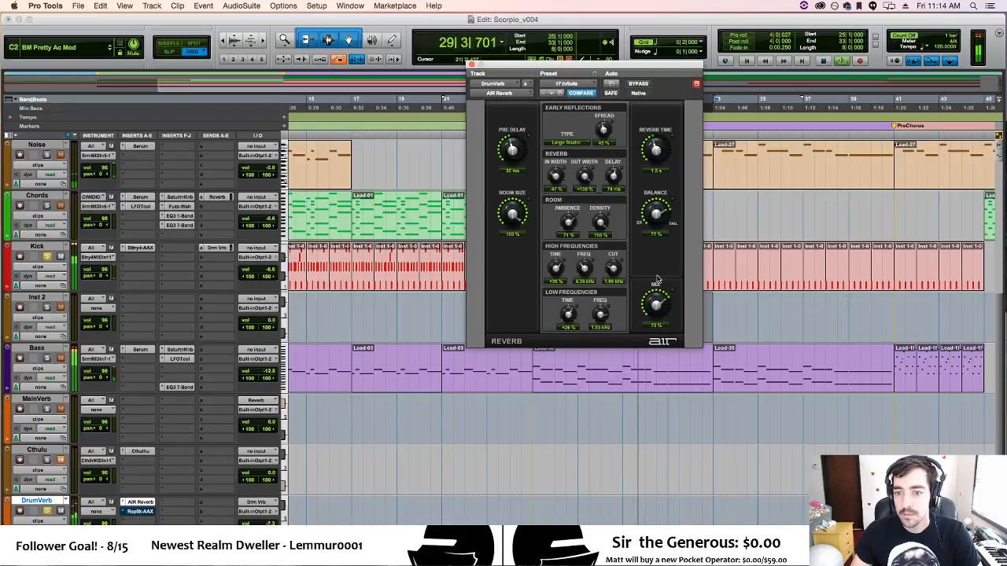
pyautogui.moveTo(654, 307); pyautogui.dragTo(653, 304)
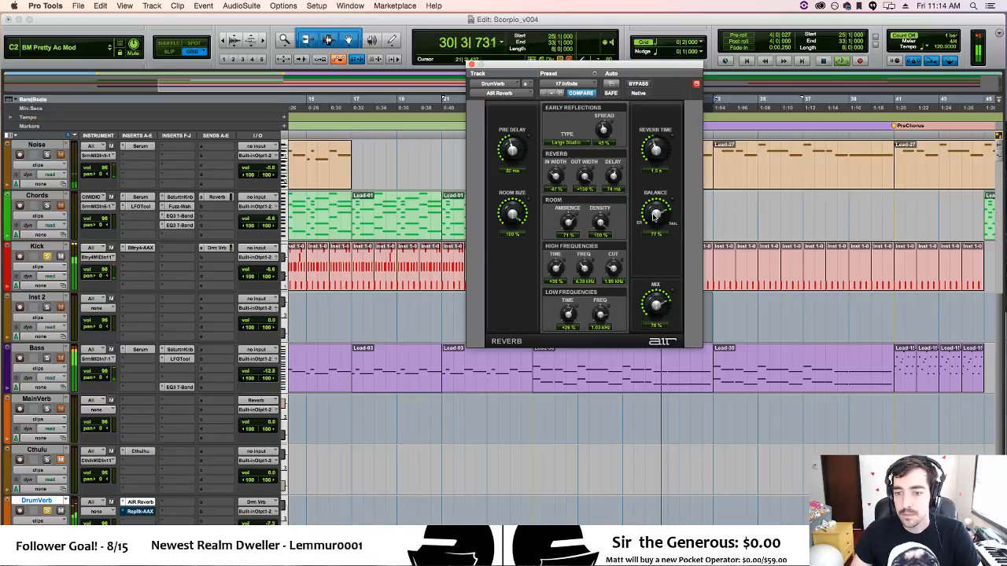
pyautogui.moveTo(661, 192); pyautogui.dragTo(662, 151)
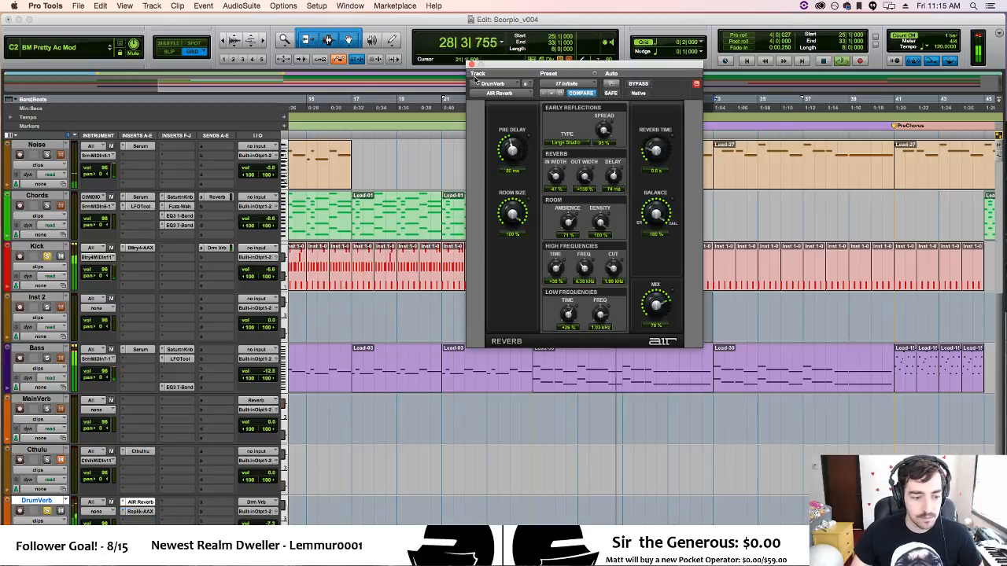
pyautogui.click(472, 64)
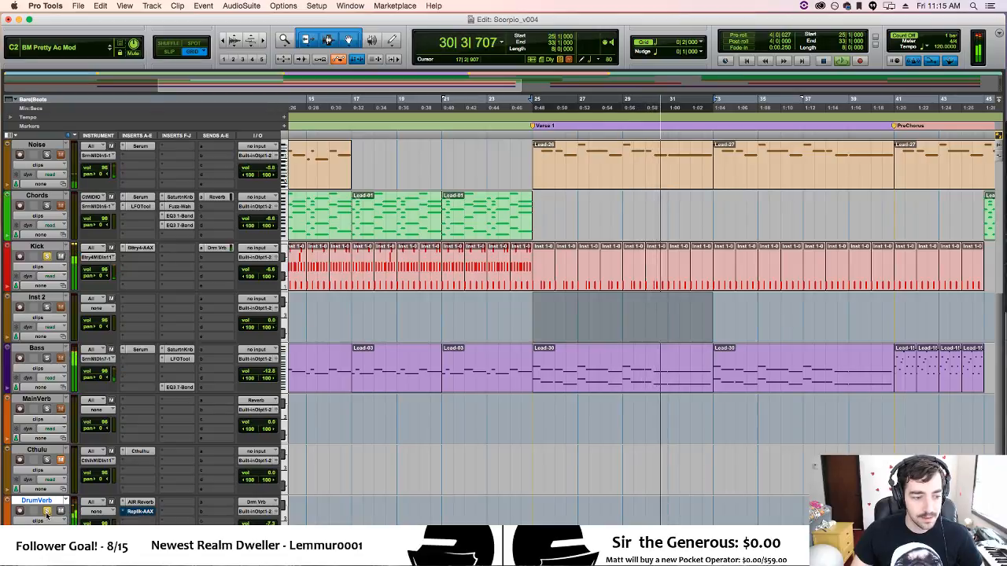
# Move the Replika insert ahead of AIR Reverb on the DrumVerb track and stop playback.
pyautogui.click(123, 512)
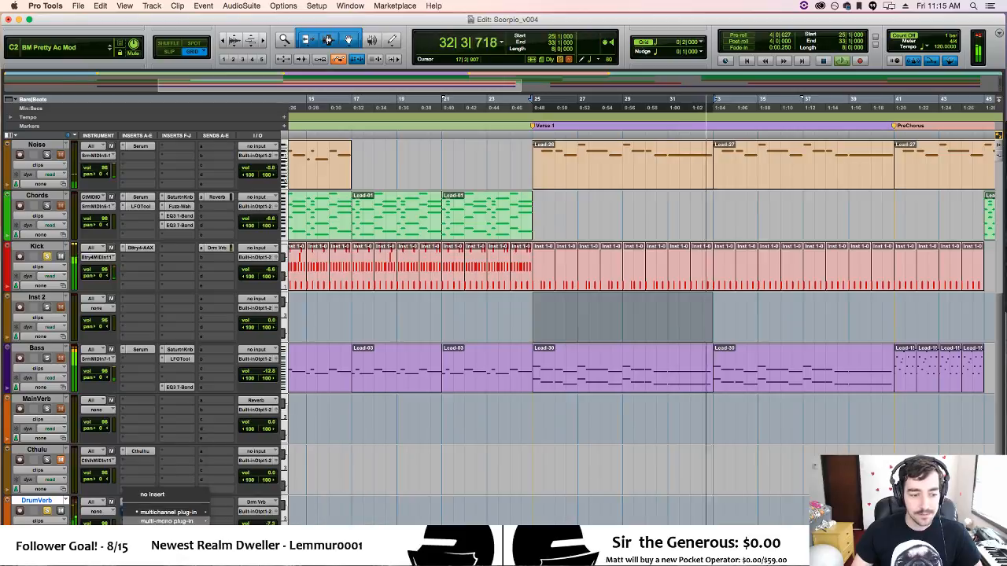
pyautogui.click(142, 515)
pyautogui.moveTo(142, 512)
pyautogui.mouseDown()
pyautogui.moveTo(178, 512)
pyautogui.moveTo(140, 503)
pyautogui.mouseUp()
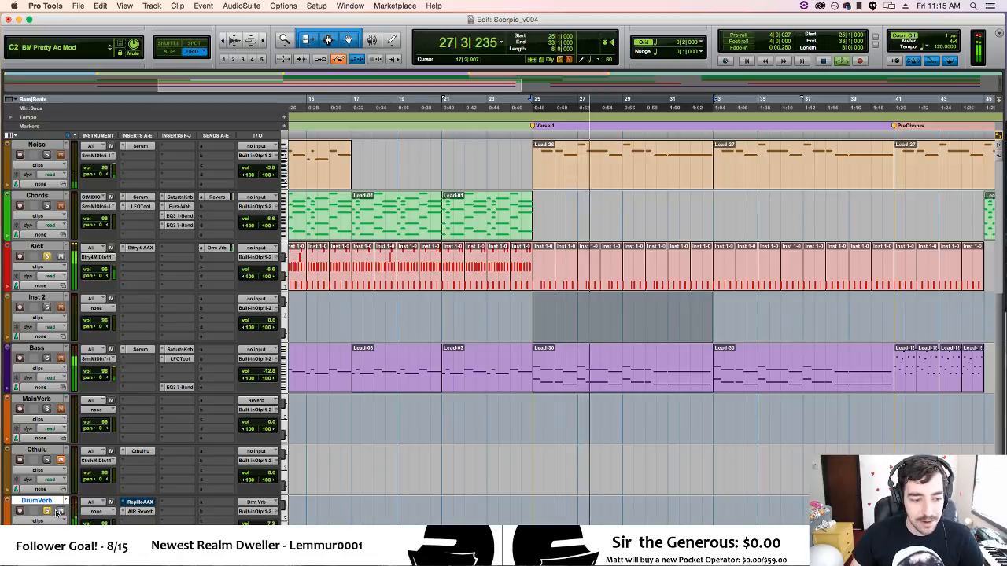
pyautogui.press('space')
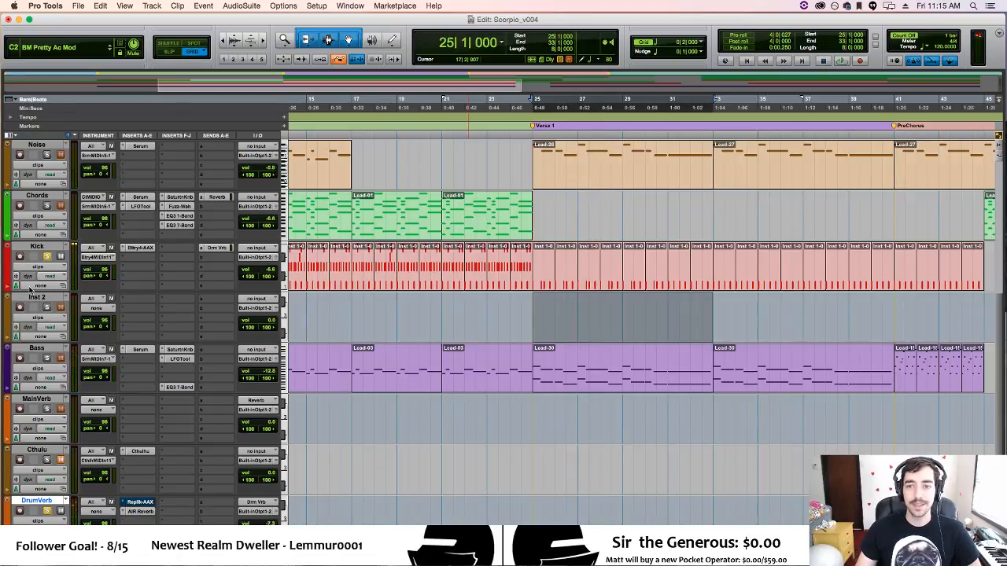
# Open Replika on the DrumVerb track during playback, raise its mix and feedback, and switch its stereo mode to Ping Pong.
pyautogui.click(138, 504)
pyautogui.press('space')
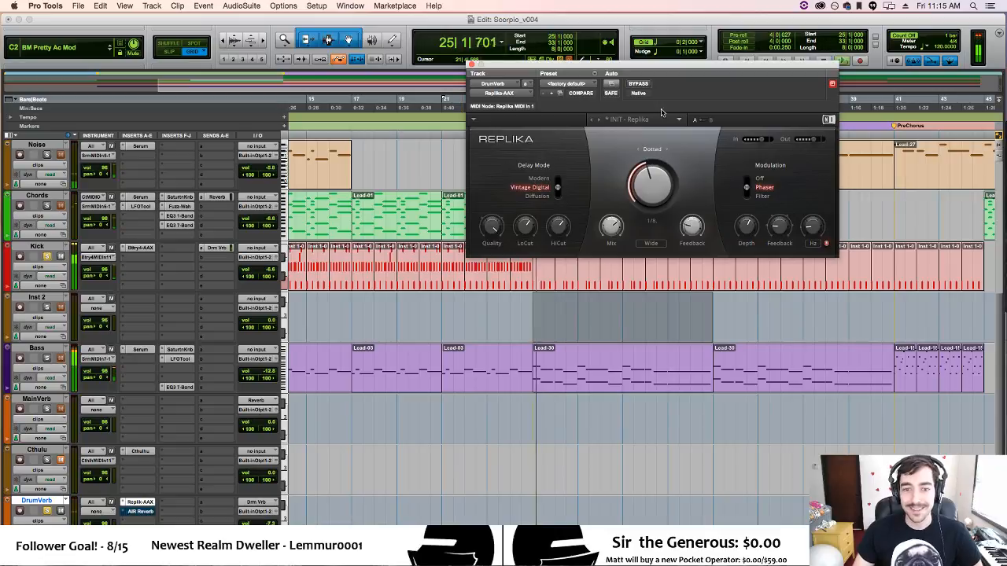
pyautogui.moveTo(662, 69); pyautogui.dragTo(566, 140)
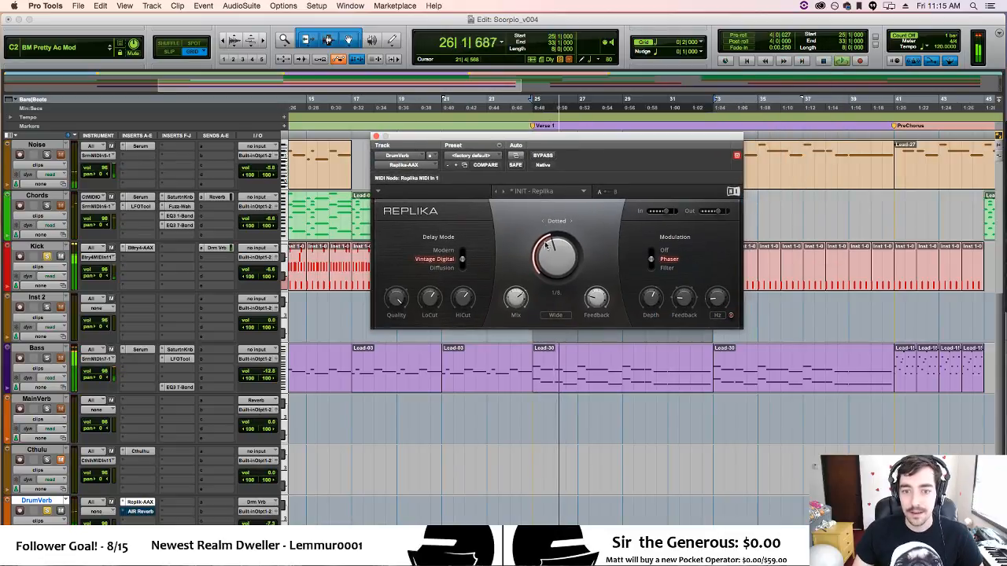
pyautogui.moveTo(516, 308)
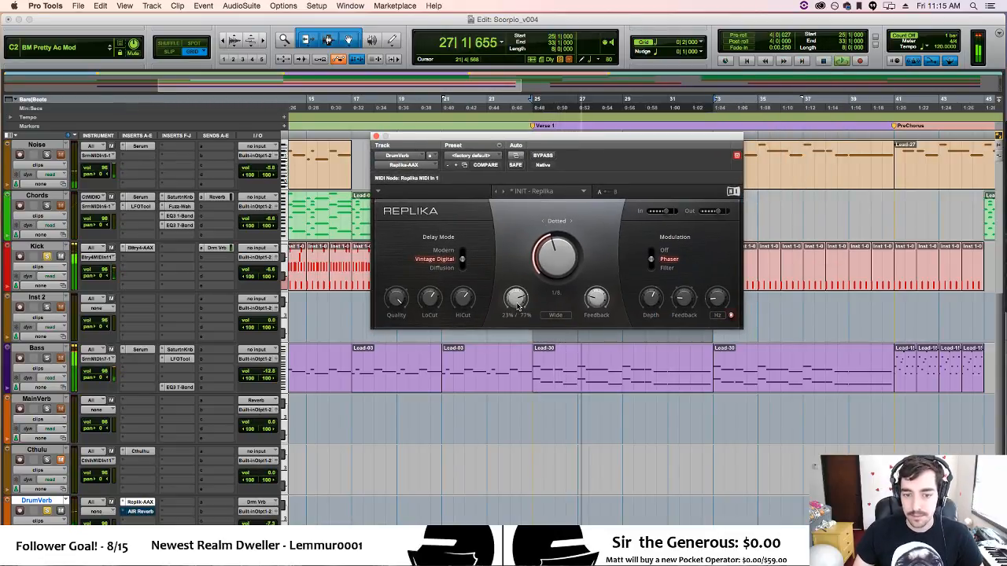
pyautogui.moveTo(596, 303)
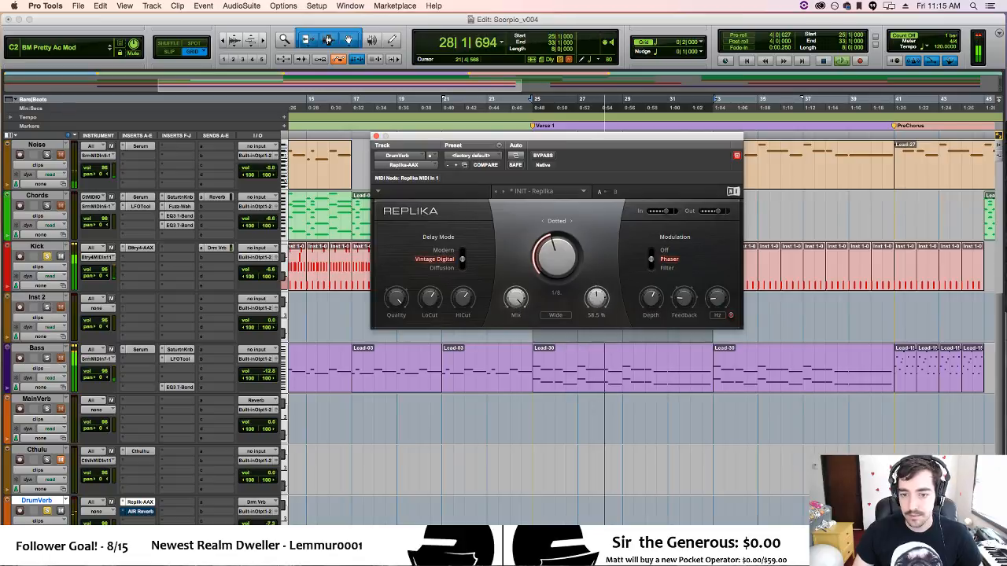
pyautogui.click(543, 316)
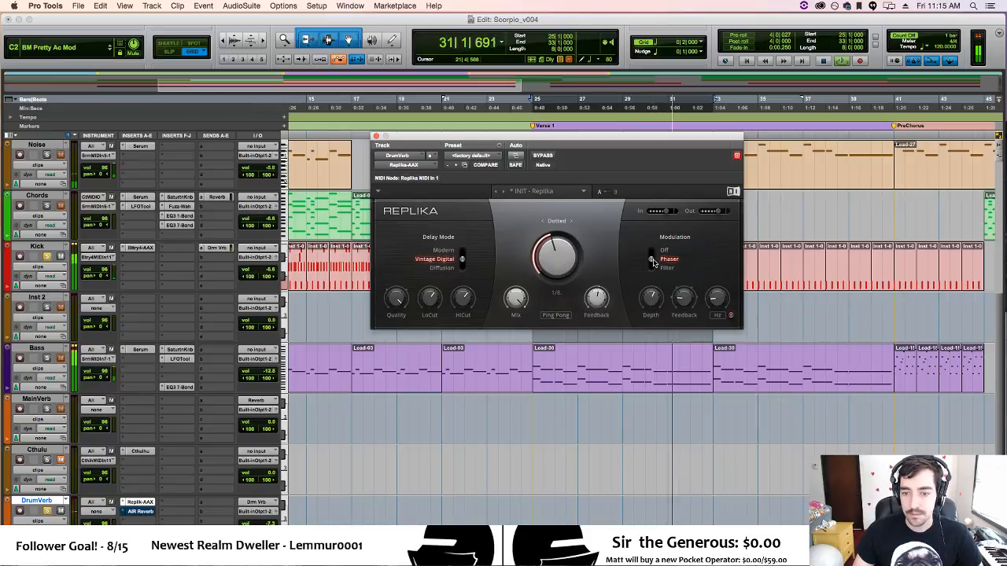
# Switch Replika's modulation from Phaser to Filter and lower the filter's cutoff.
pyautogui.click(664, 250)
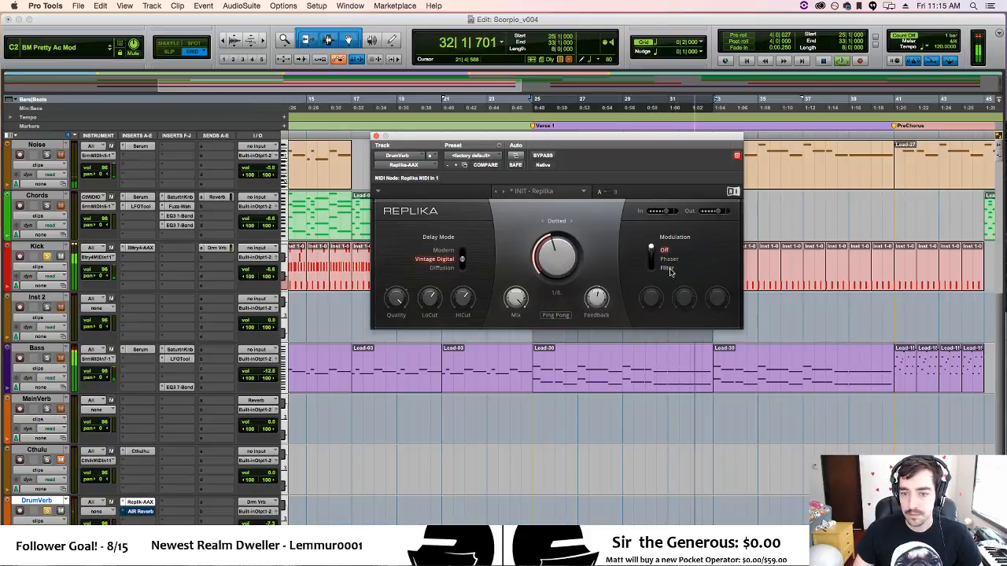
pyautogui.click(667, 268)
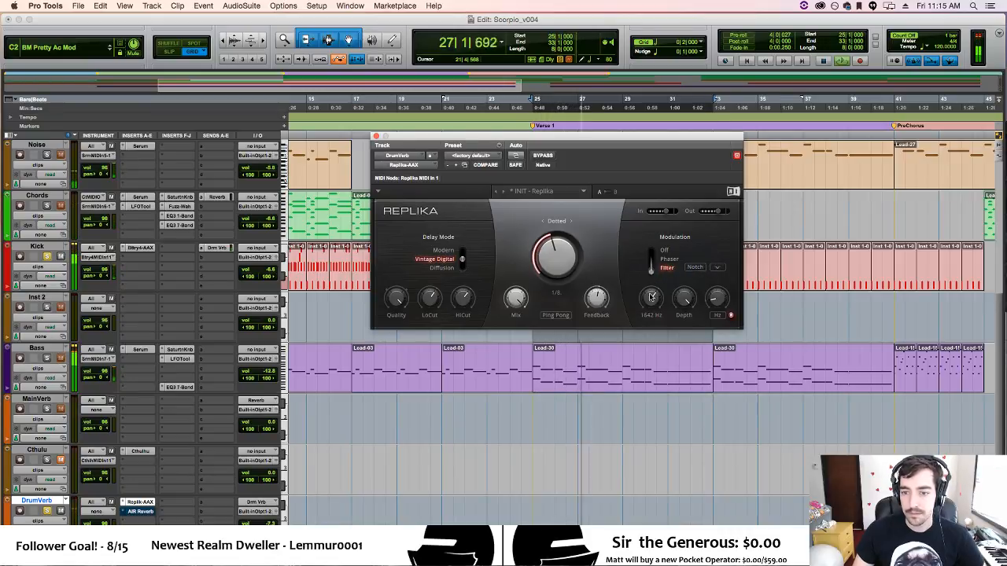
pyautogui.moveTo(651, 299)
pyautogui.moveTo(652, 298); pyautogui.dragTo(652, 340)
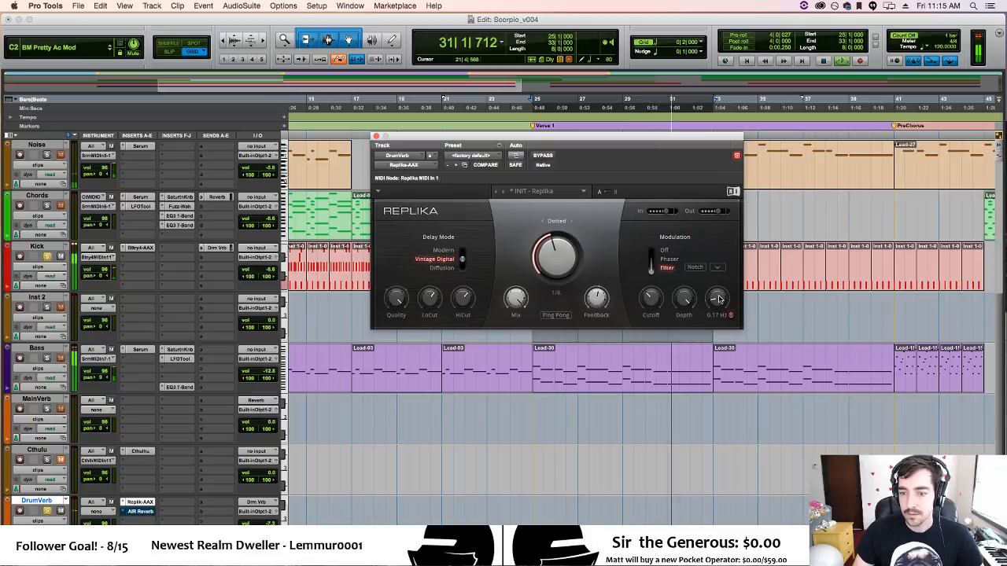
# Set Replika's filter modulation rate to 0.28 Hz, audition the delay from Verse 1, and close the plug-in.
pyautogui.moveTo(716, 299); pyautogui.dragTo(716, 282)
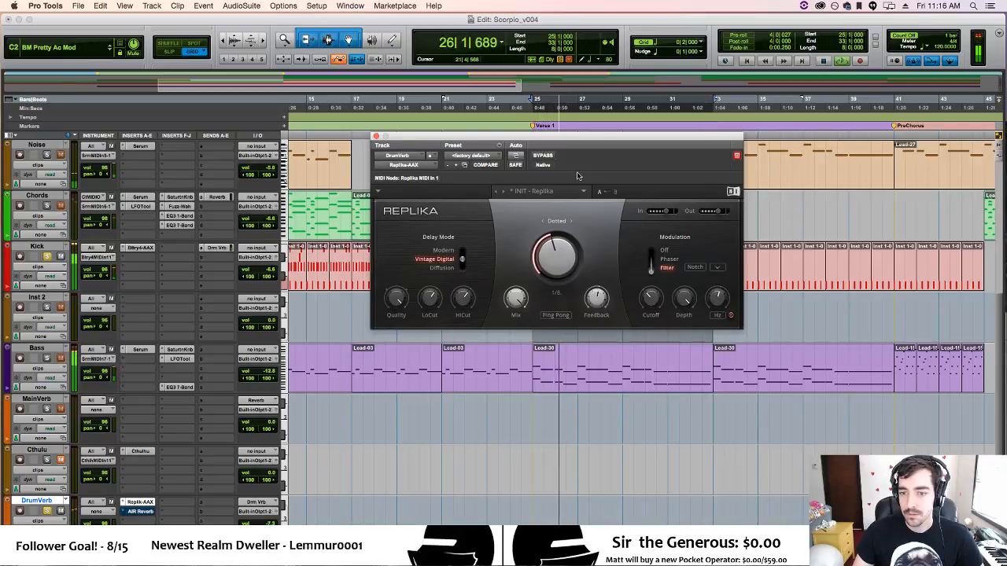
pyautogui.click(550, 157)
pyautogui.click(550, 157)
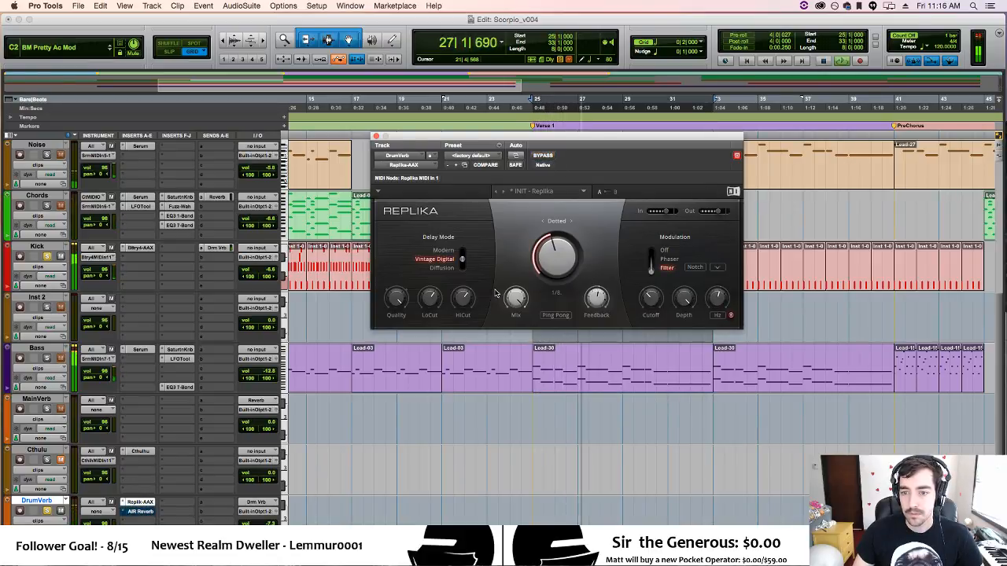
pyautogui.click(730, 316)
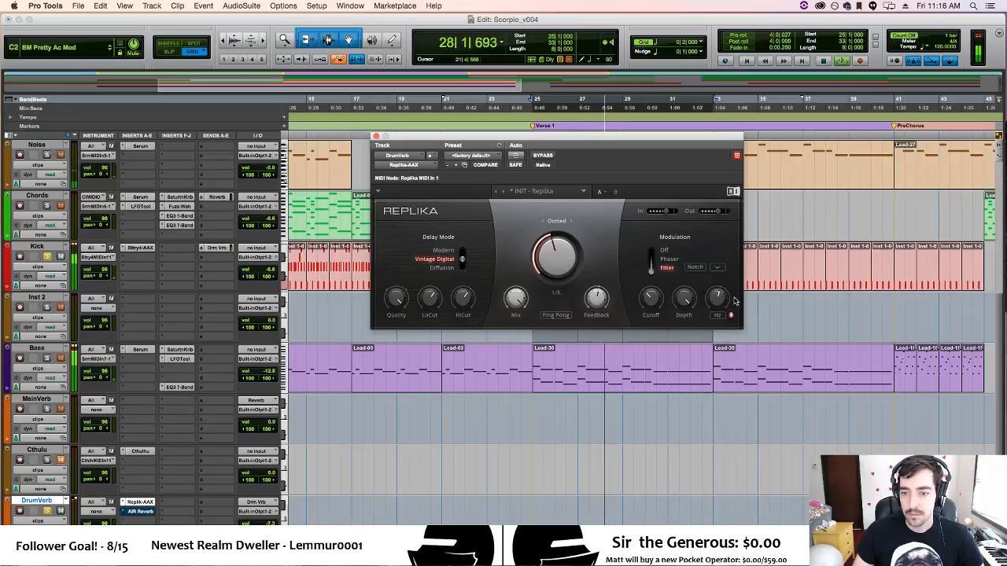
pyautogui.moveTo(717, 299)
pyautogui.mouseDown()
pyautogui.moveTo(717, 315)
pyautogui.moveTo(718, 302)
pyautogui.mouseUp()
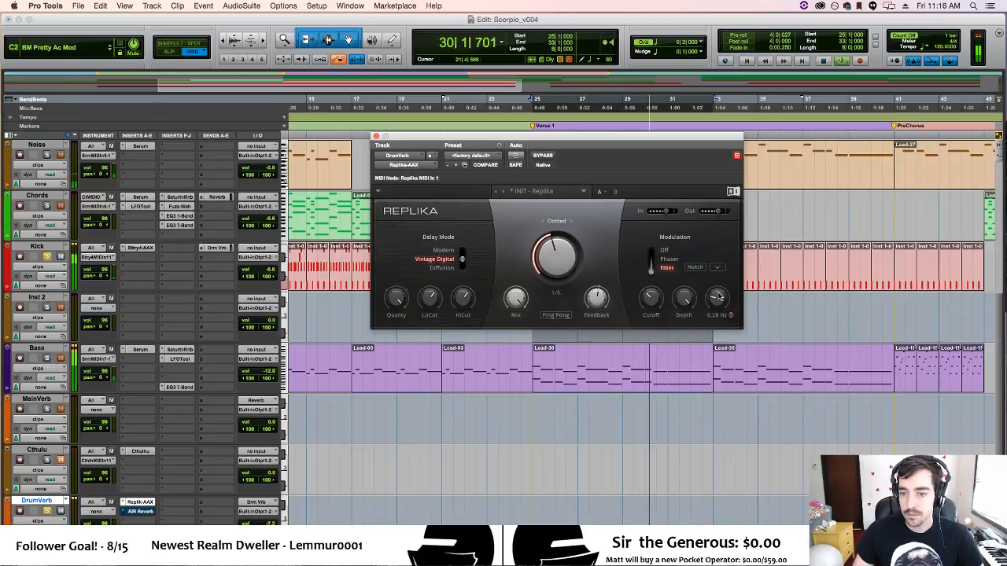
pyautogui.press('space')
pyautogui.press('space')
pyautogui.press('space')
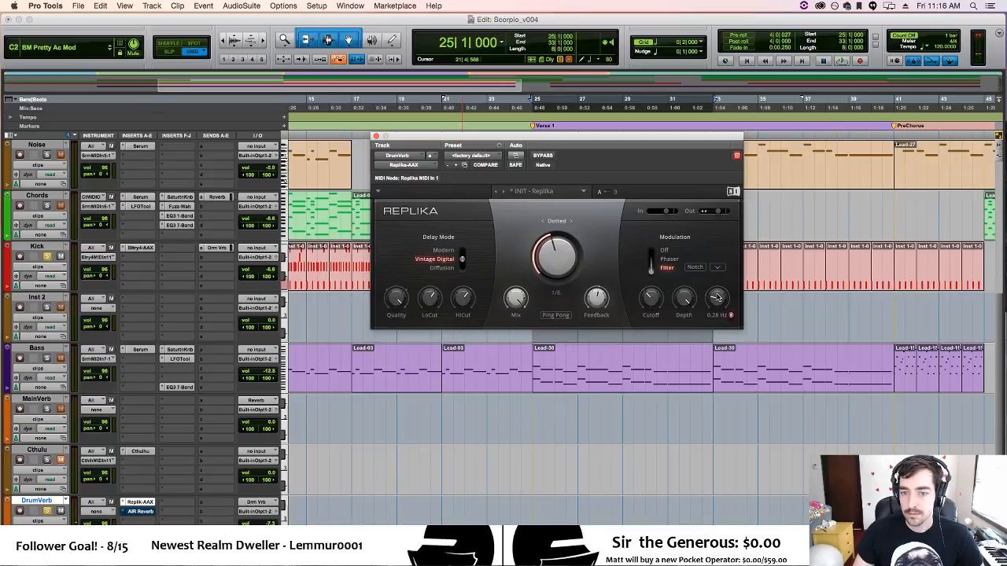
pyautogui.press('space')
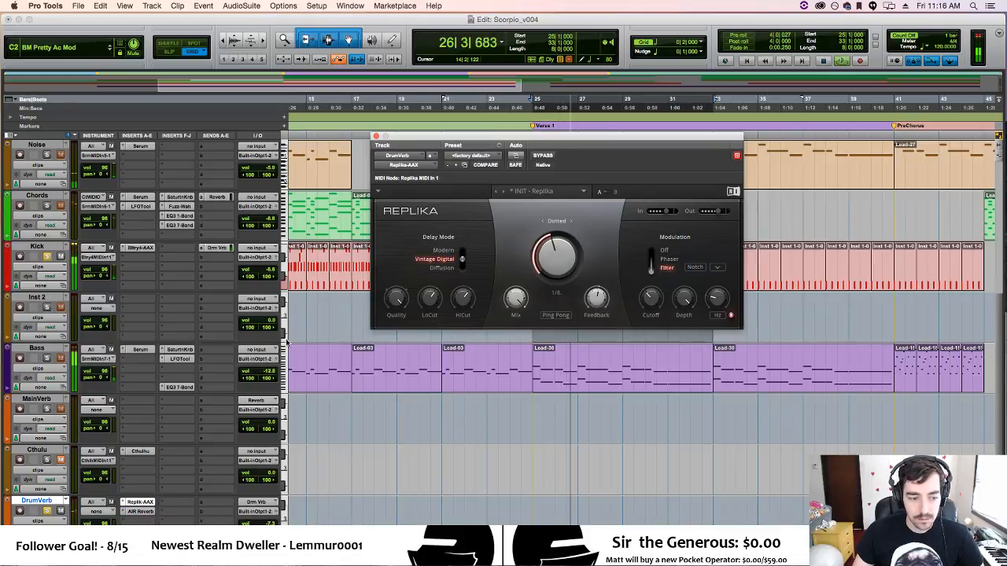
pyautogui.click(376, 136)
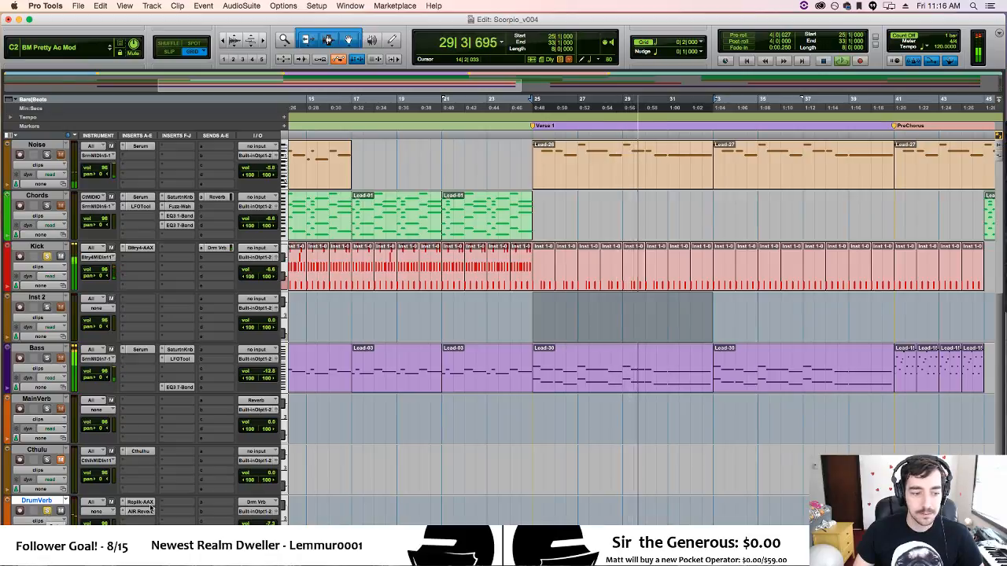
# Insert a stereo EQ3 7-Band on DrumVerb and cut LF to -12.0 dB at 97.9 Hz and LMF to -11.6 dB.
pyautogui.click(176, 503)
pyautogui.moveTo(235, 522)
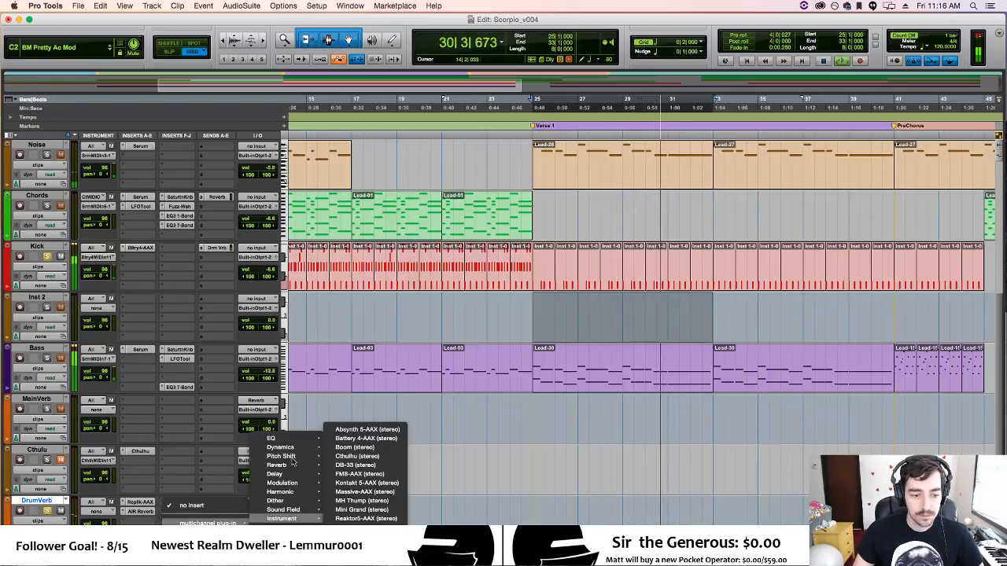
pyautogui.moveTo(275, 438)
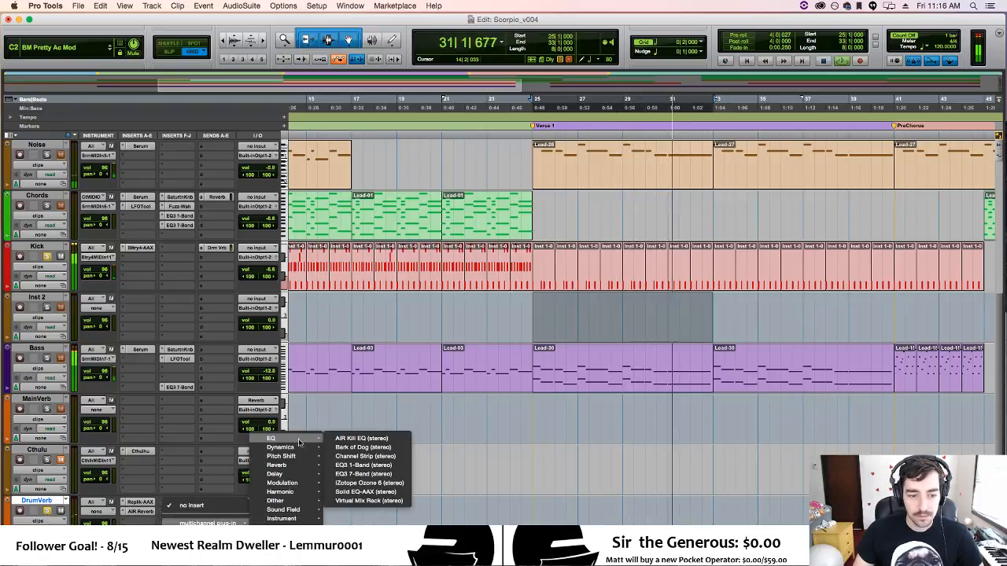
pyautogui.click(364, 474)
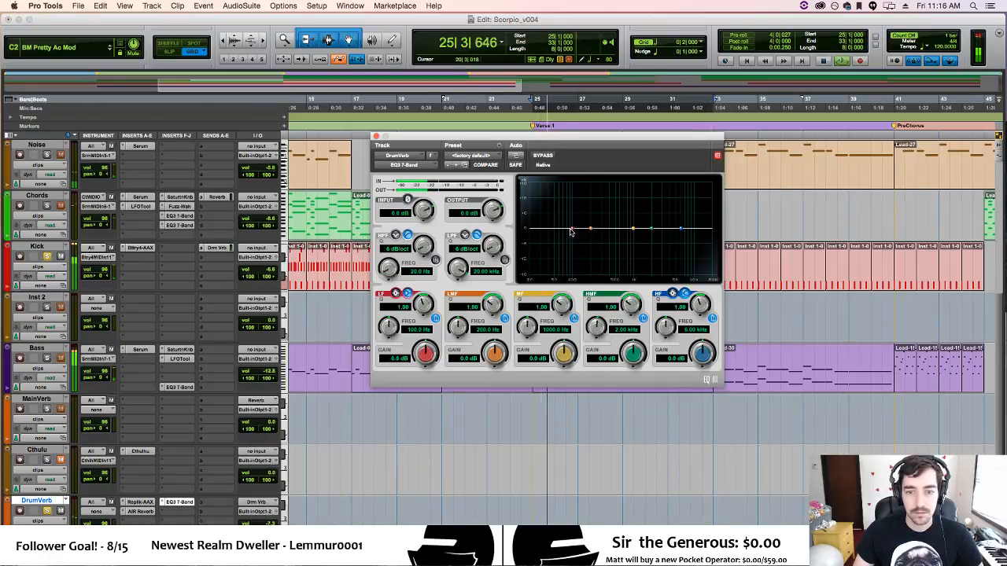
pyautogui.moveTo(571, 231); pyautogui.dragTo(570, 263)
pyautogui.moveTo(591, 230); pyautogui.dragTo(583, 257)
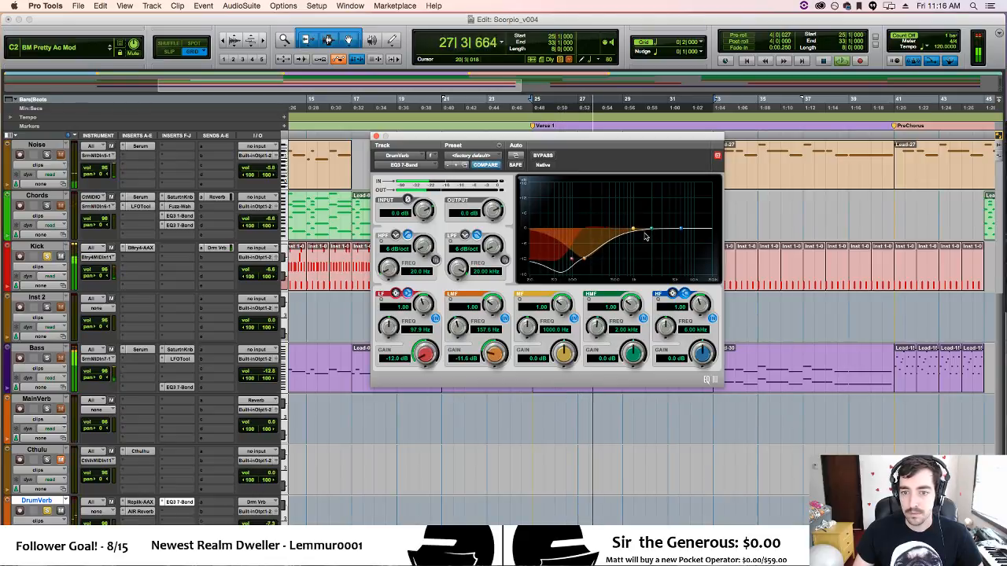
# Set HMF to -5.0 dB at 2.75 kHz, HF to 4.4 dB at 12.92 kHz, and MF to 4.0 dB with Q 5.62.
pyautogui.moveTo(651, 229); pyautogui.dragTo(602, 224)
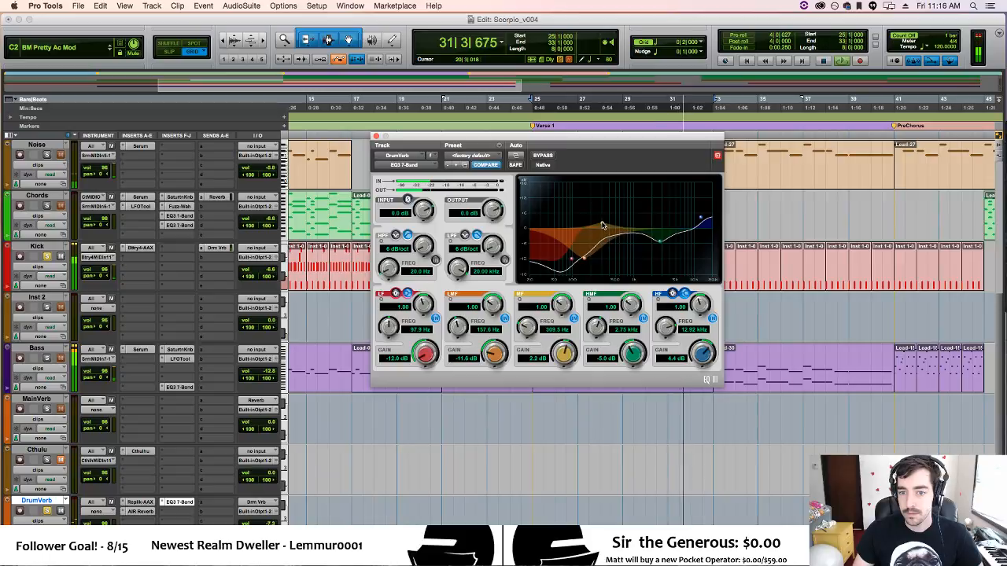
pyautogui.moveTo(560, 304); pyautogui.dragTo(560, 280)
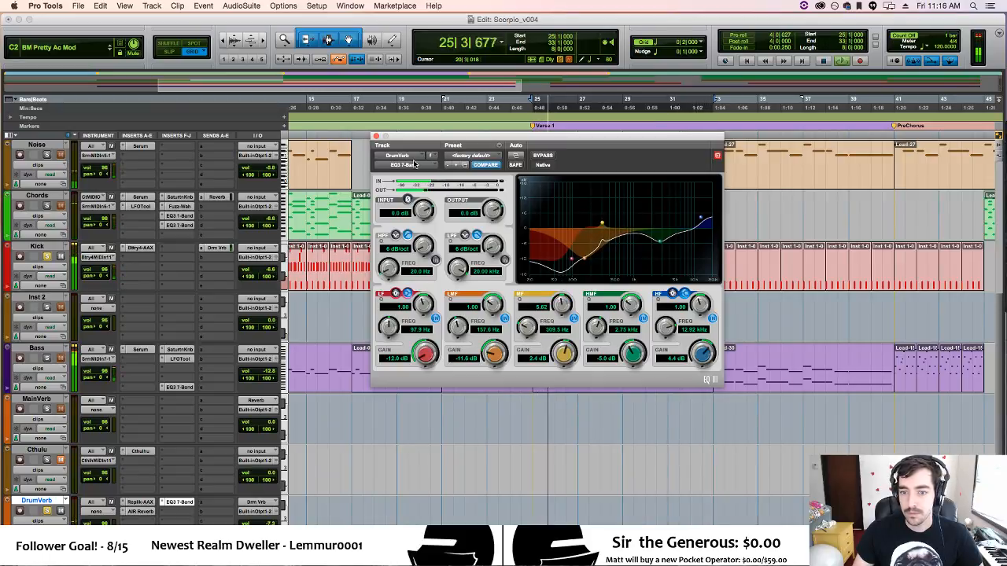
pyautogui.moveTo(602, 224); pyautogui.dragTo(643, 219)
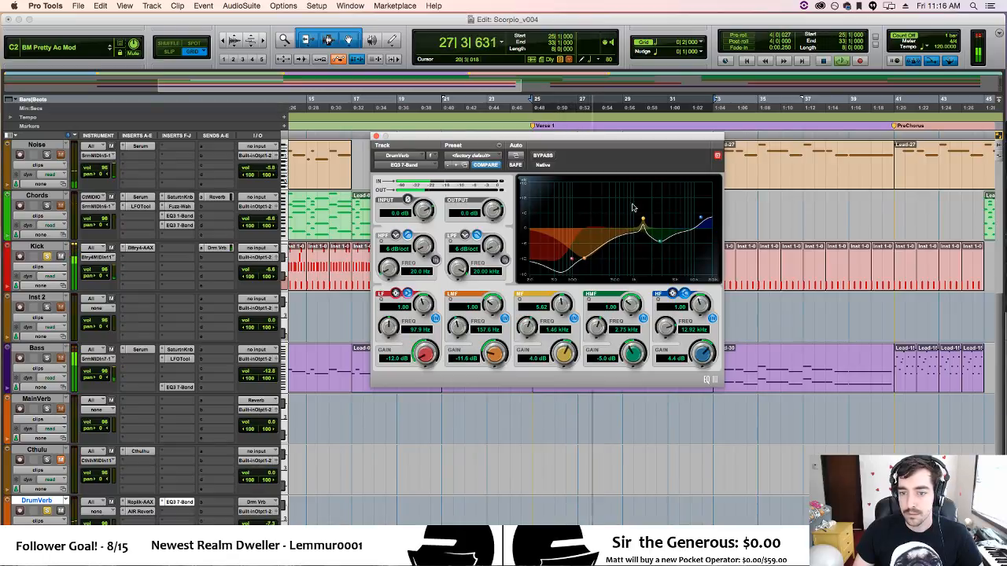
# Compare the EQ against bypass, set LMF to 225.3 Hz with Q 0.42, raise MF to 5.7 dB, and close the plug-in.
pyautogui.click(540, 156)
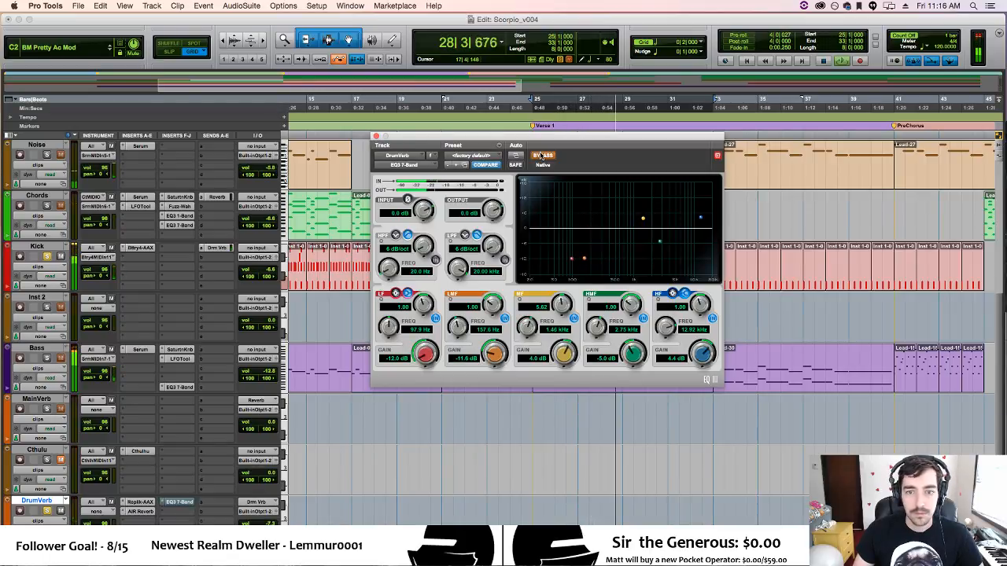
pyautogui.click(540, 156)
pyautogui.moveTo(587, 261); pyautogui.dragTo(595, 261)
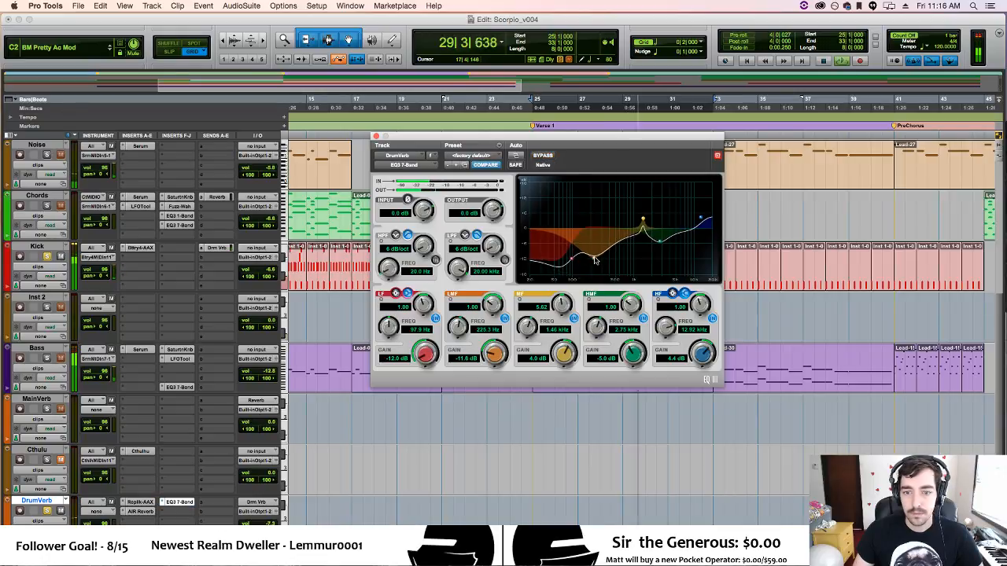
pyautogui.moveTo(489, 302); pyautogui.dragTo(486, 321)
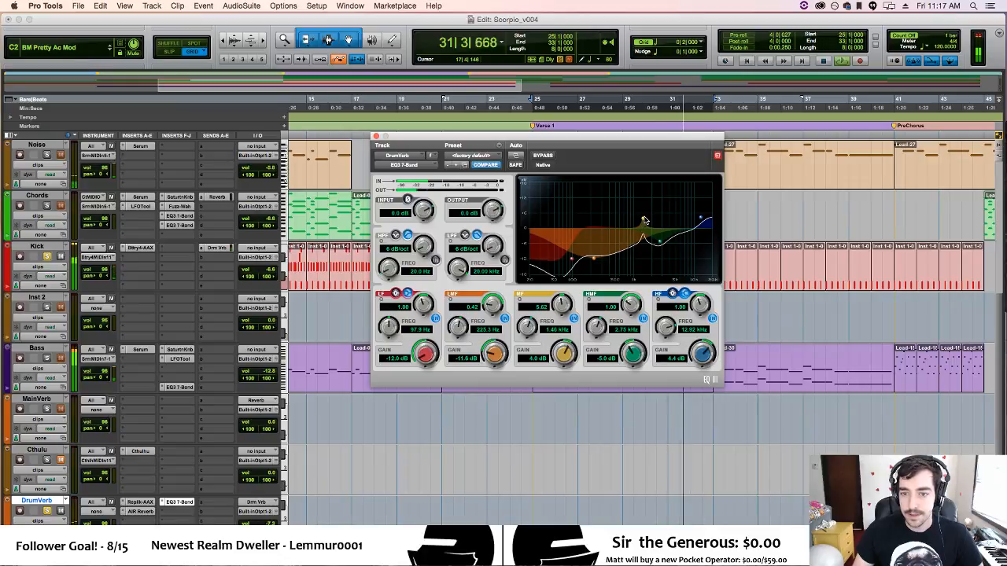
pyautogui.moveTo(643, 220); pyautogui.dragTo(641, 217)
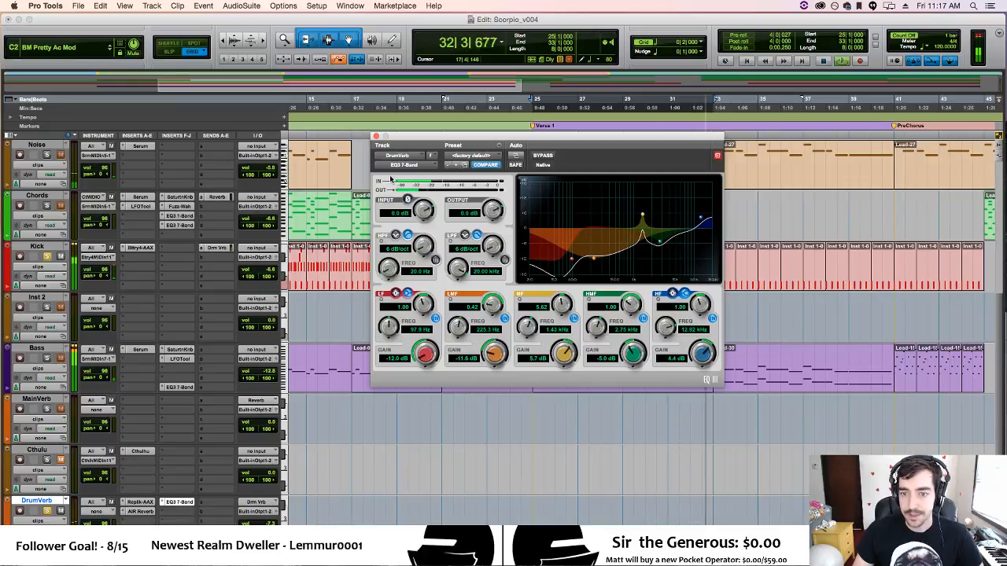
pyautogui.click(376, 137)
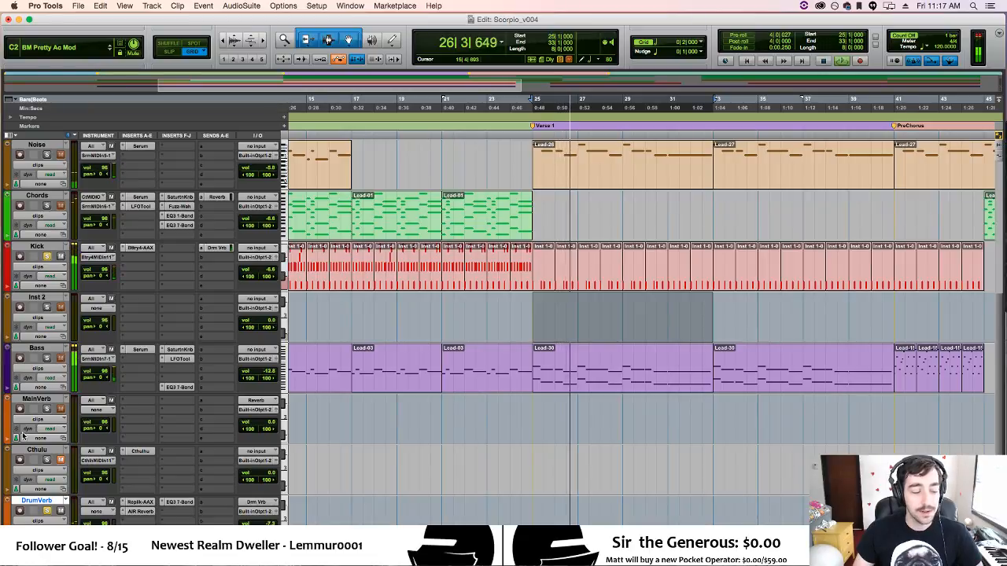
# Stop playback and select the first half of Verse 1, bars 25 to 33, on the MainVerb track.
pyautogui.press('space')
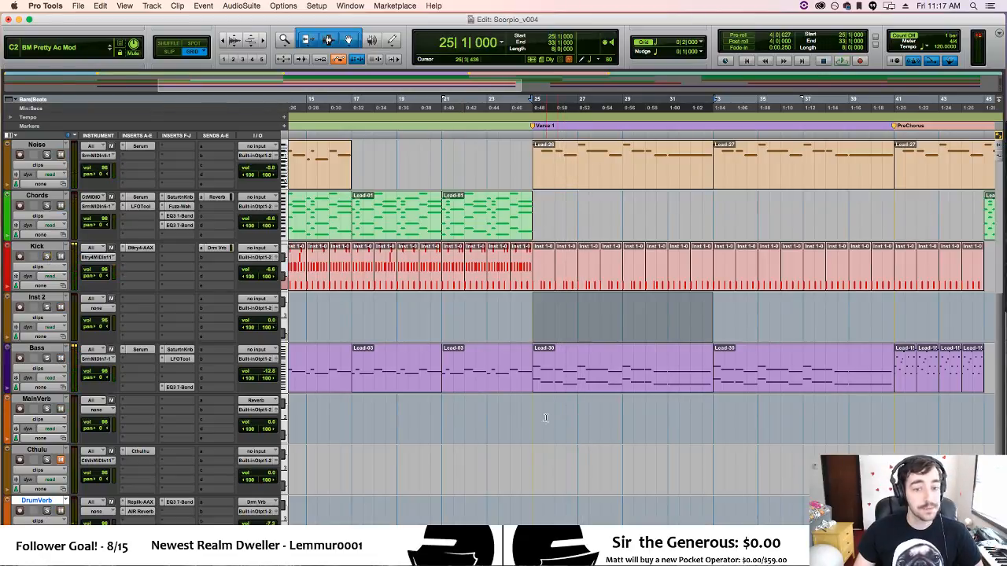
pyautogui.press('r')
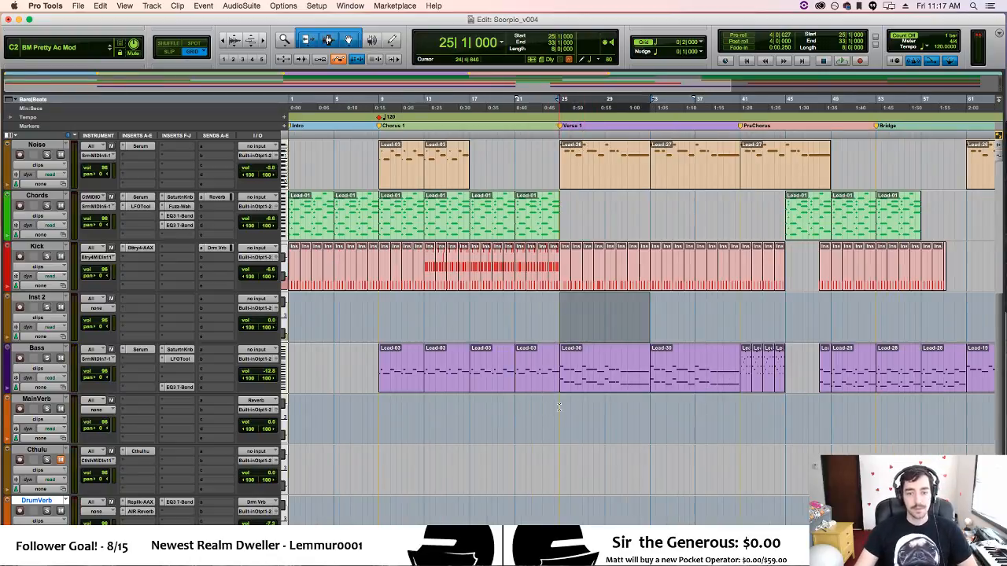
pyautogui.moveTo(559, 407); pyautogui.dragTo(638, 417)
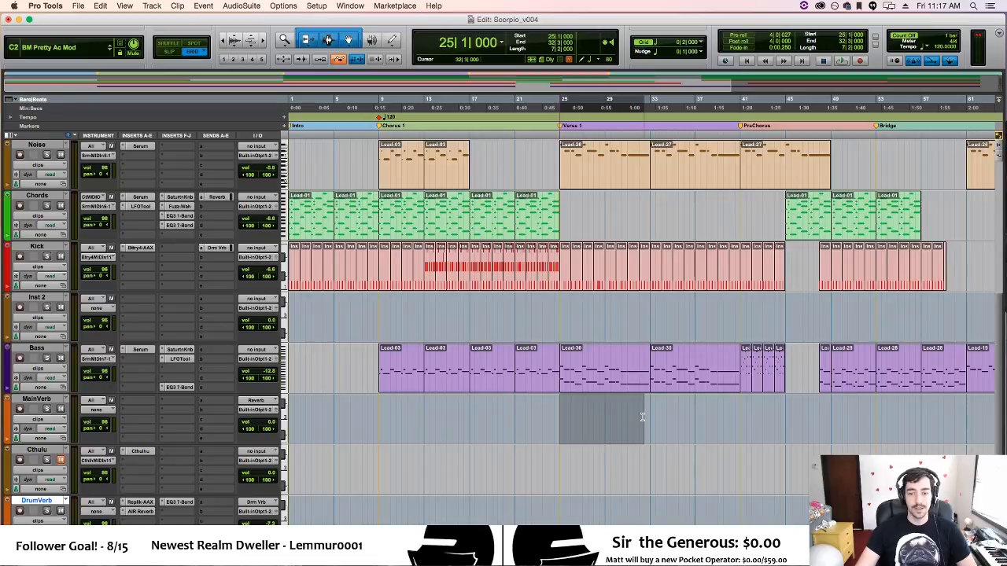
pyautogui.click(647, 416)
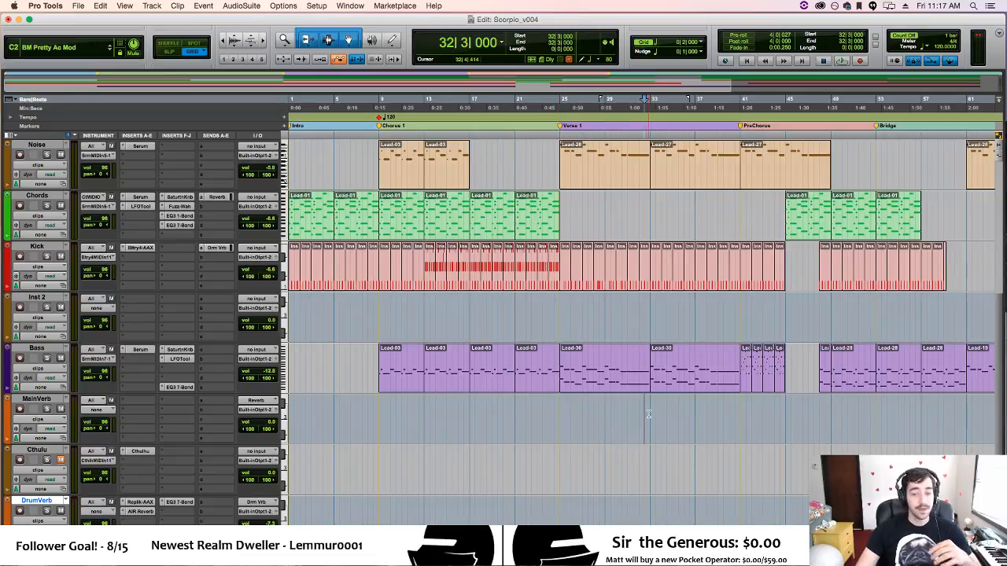
pyautogui.moveTo(636, 420); pyautogui.dragTo(563, 429)
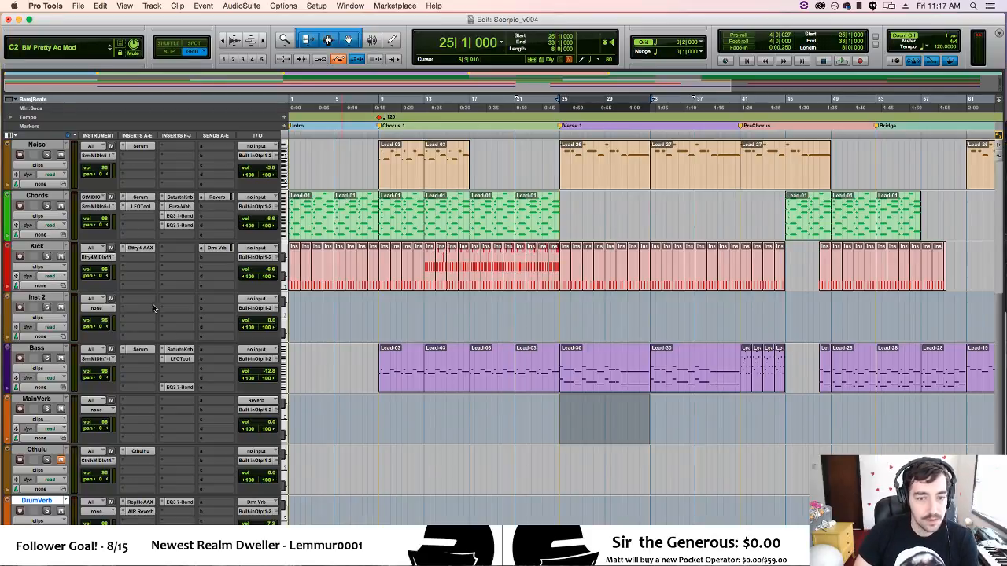
# Open Battery 4 on the Kick track and audition the 2deep5me and Alesso REFUNE Kick cells.
pyautogui.click(146, 249)
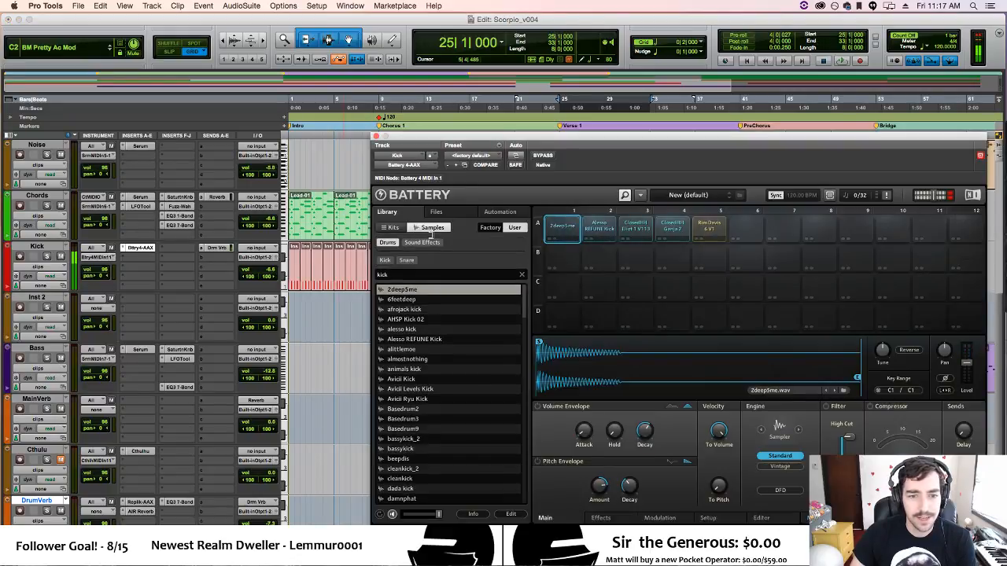
pyautogui.click(563, 232)
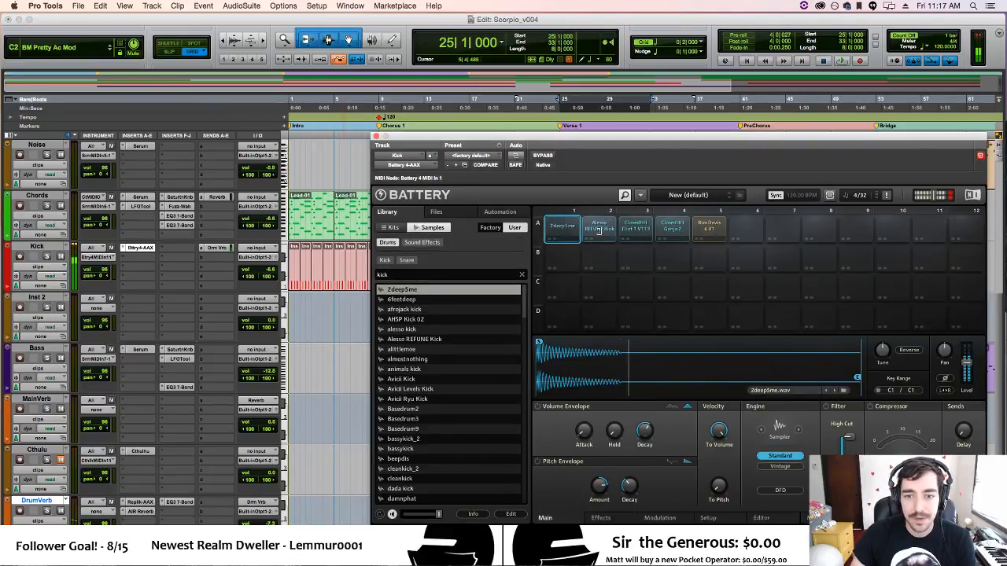
pyautogui.click(599, 231)
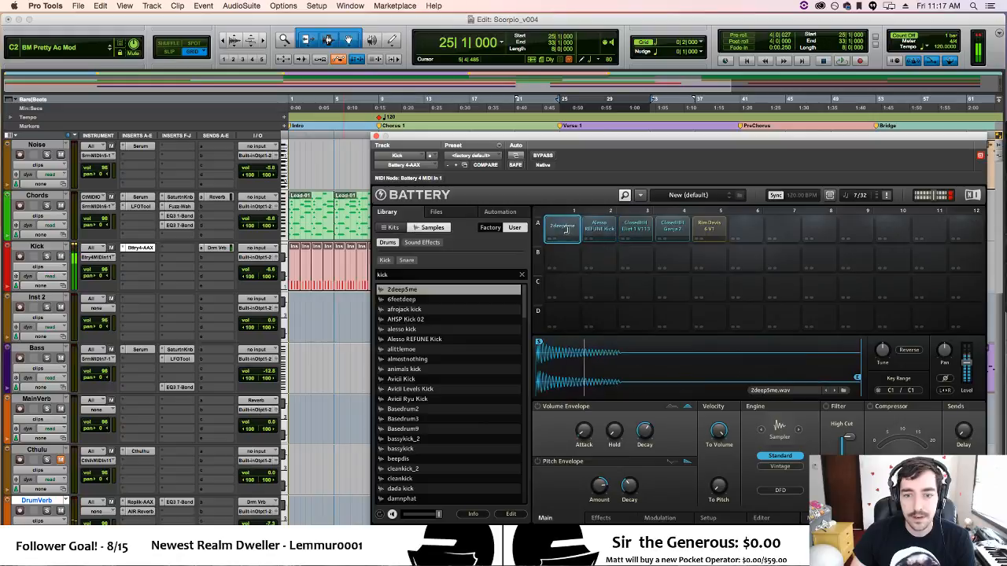
# Audition the Alesso REFUNE Kick cell, close Battery, and play back Verse 1 from bar 25.
pyautogui.click(595, 231)
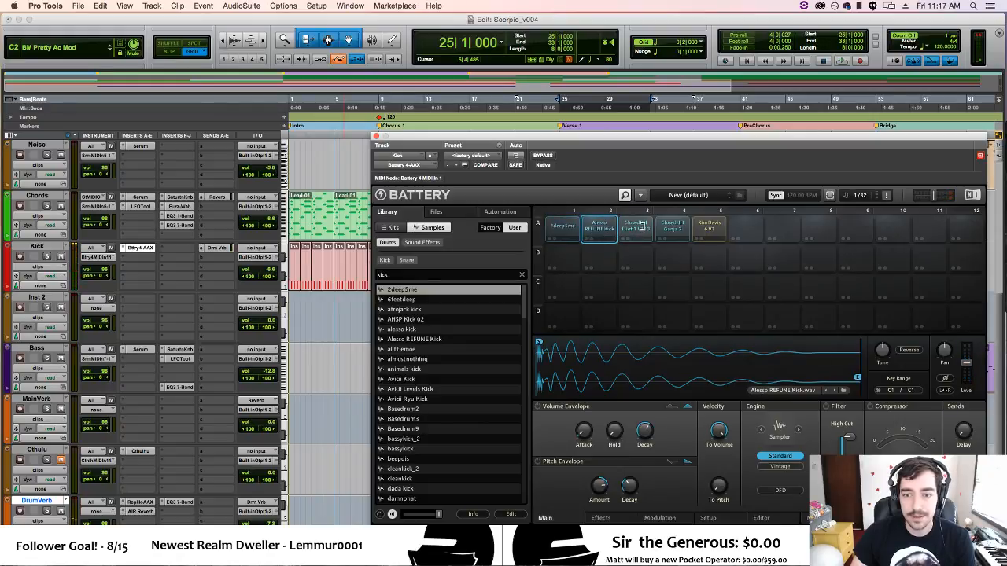
pyautogui.click(376, 137)
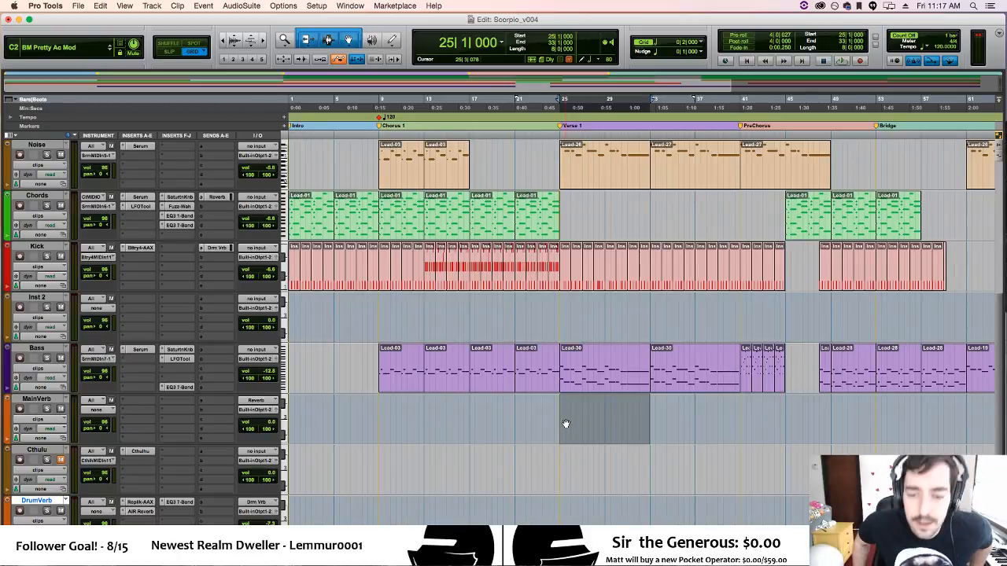
pyautogui.press('space')
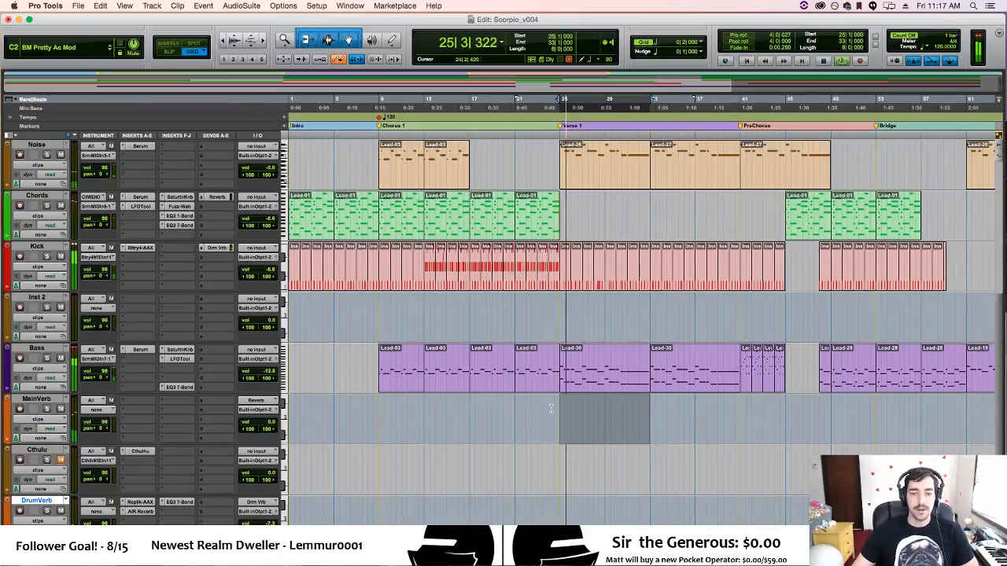
# Show the Noise track's audio volume automation lane and lower its breakpoint at bar 24, just before Verse 1.
pyautogui.scroll(3, 221, 331)
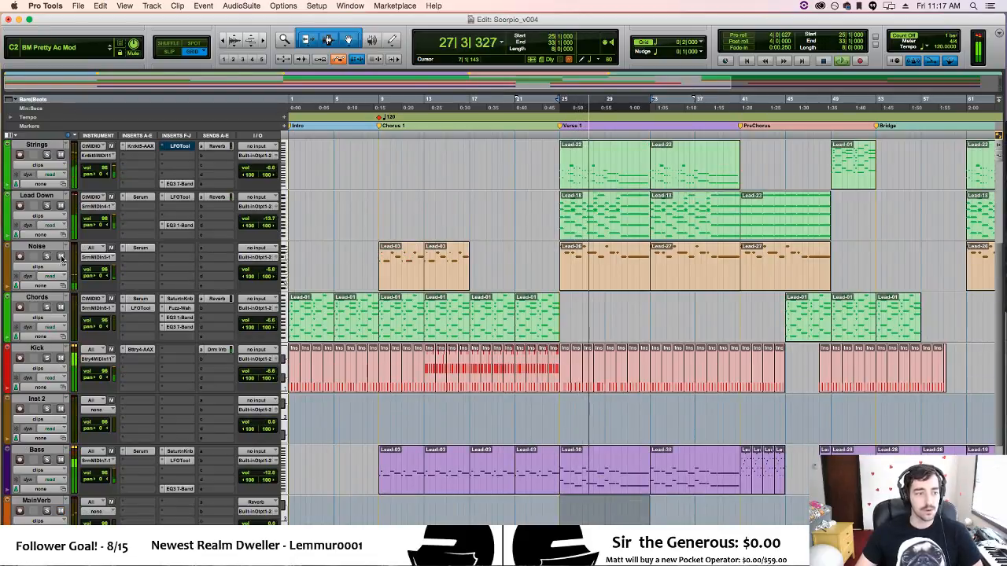
pyautogui.click(14, 283)
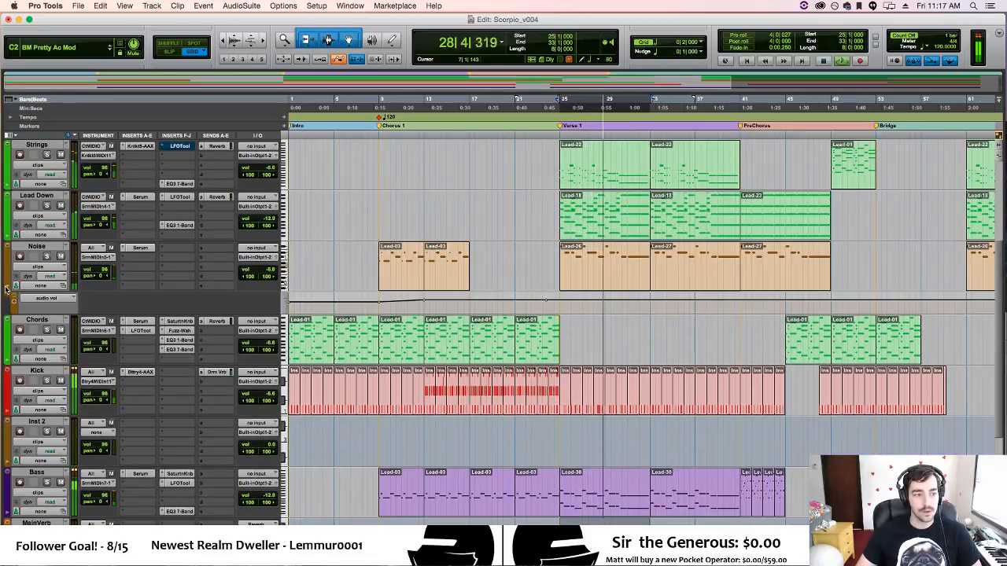
pyautogui.moveTo(548, 304); pyautogui.dragTo(547, 300)
pyautogui.click(548, 301)
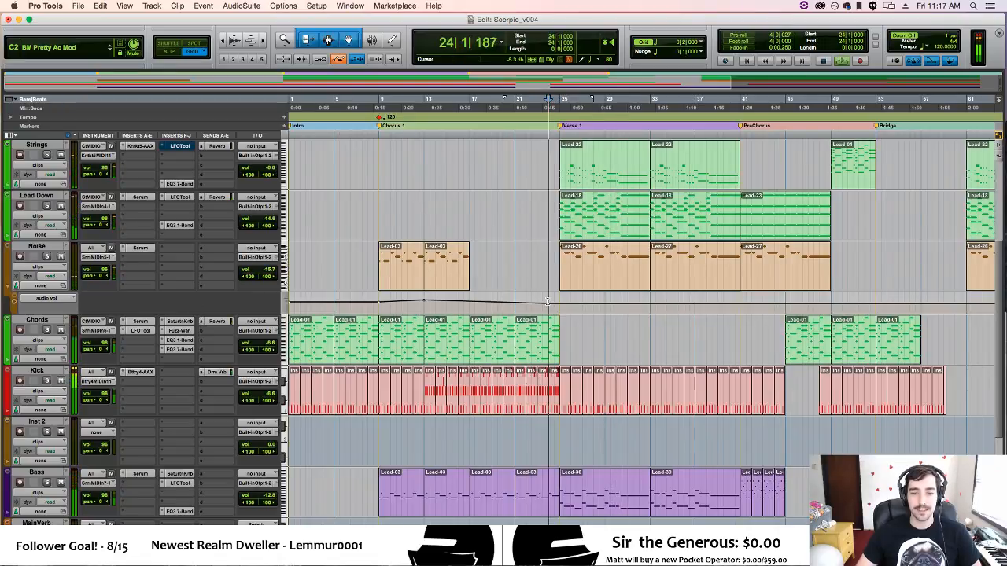
# In the Noise track's Serum, sync LFO 1 to BPM, set its rate to 4 bar, then stop playback and close the plug-in.
pyautogui.click(140, 248)
pyautogui.click(633, 480)
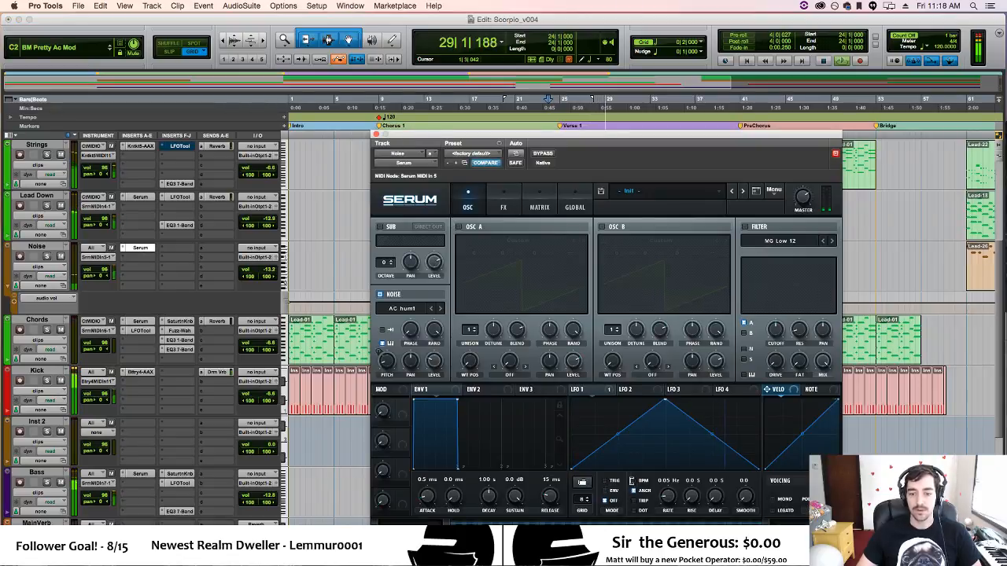
pyautogui.moveTo(666, 492); pyautogui.dragTo(667, 487)
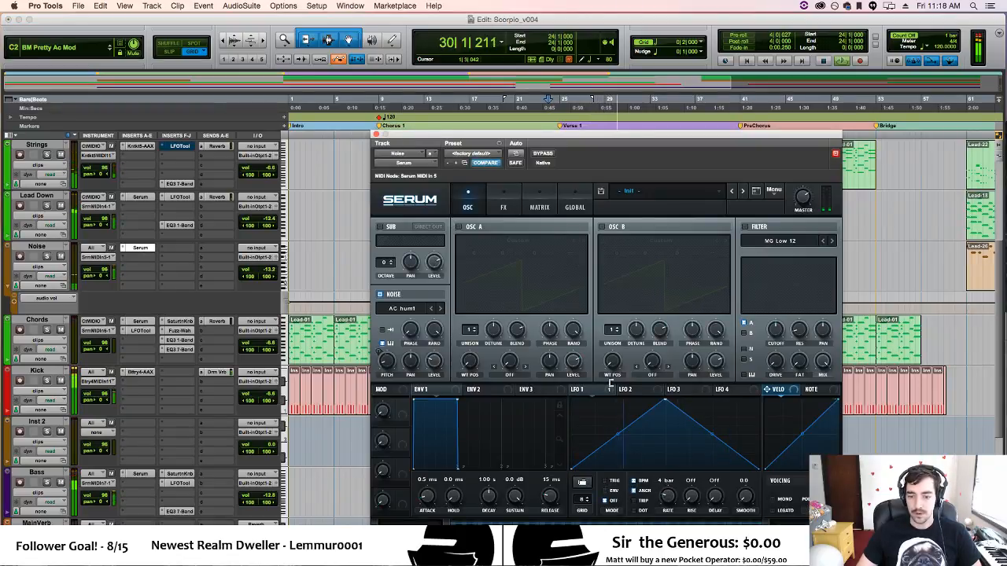
pyautogui.press('space')
pyautogui.click(376, 135)
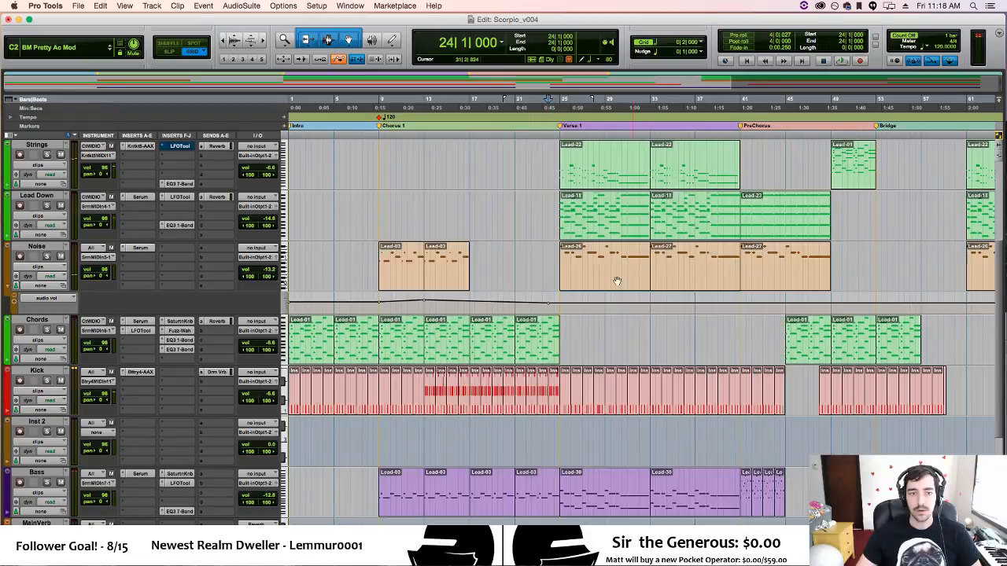
# Play from bar 25 with the Noise track's Serum open and reshape LFO 1 into a smooth U-shaped curve with high ends.
pyautogui.click(561, 305)
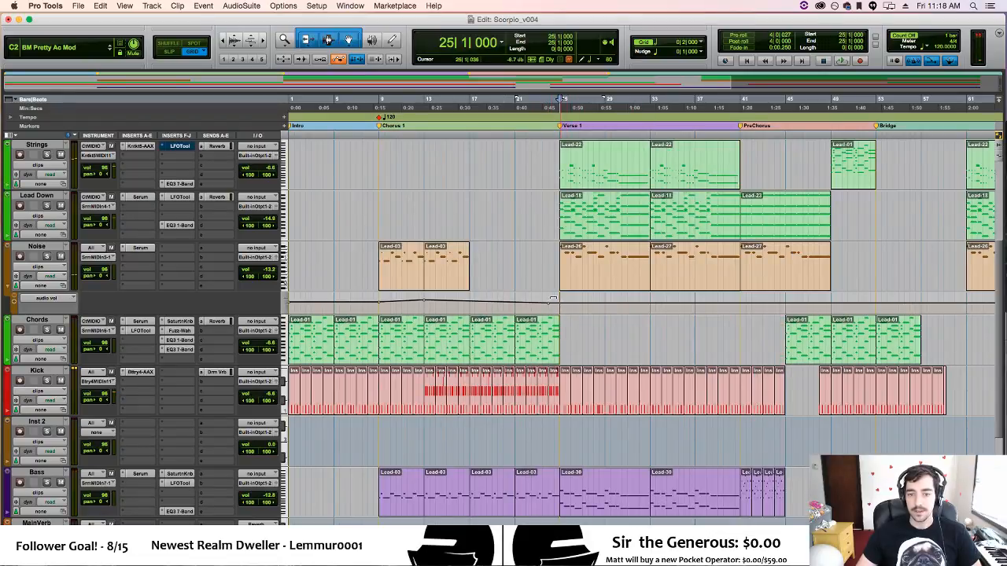
pyautogui.click(153, 251)
pyautogui.press('space')
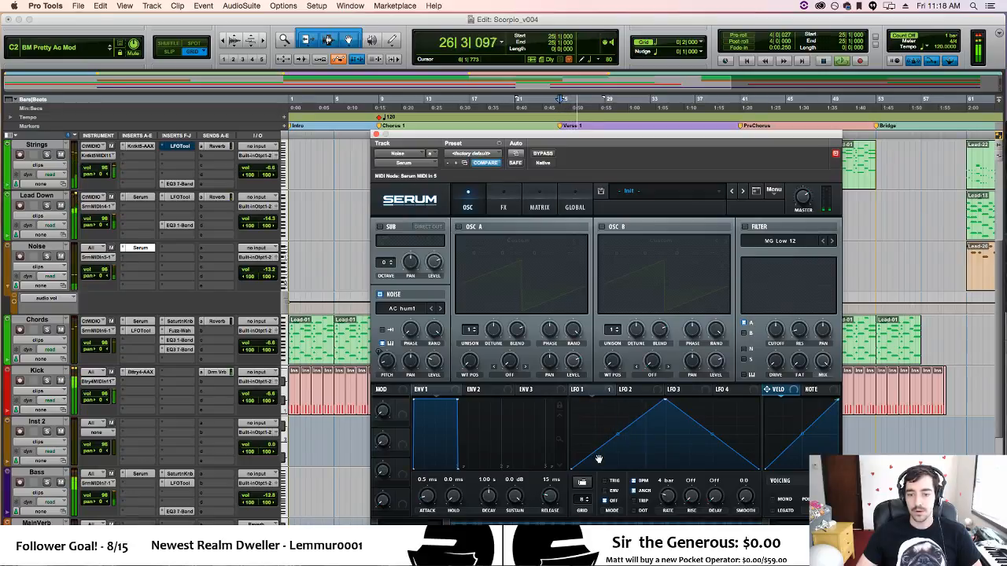
pyautogui.moveTo(571, 470); pyautogui.dragTo(571, 377)
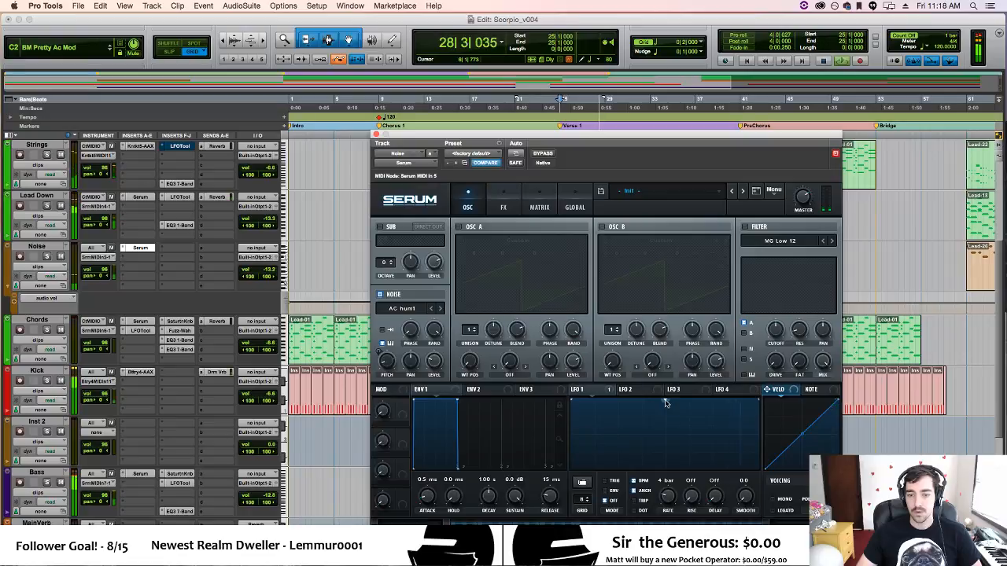
pyautogui.moveTo(665, 401); pyautogui.dragTo(667, 458)
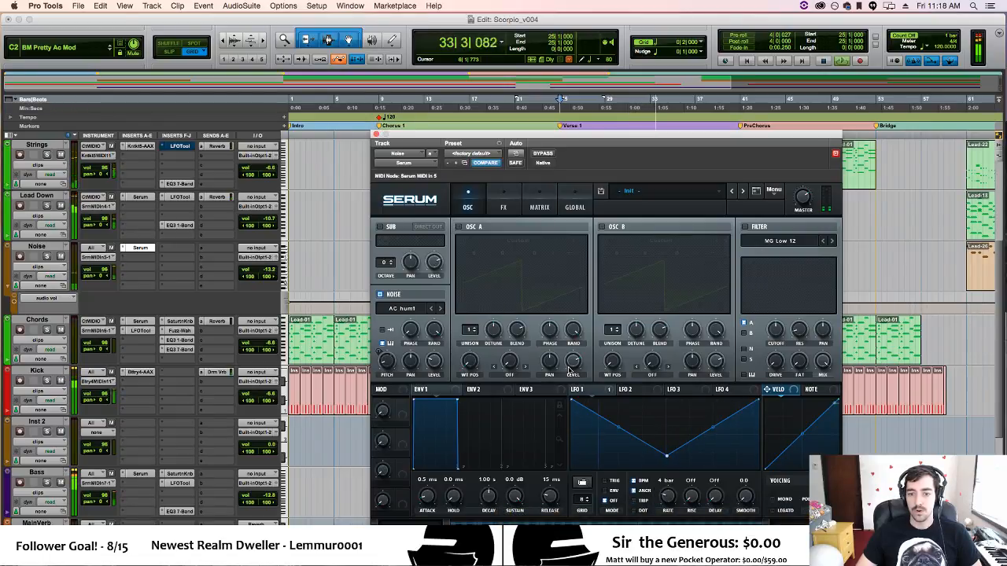
pyautogui.moveTo(619, 427); pyautogui.dragTo(616, 444)
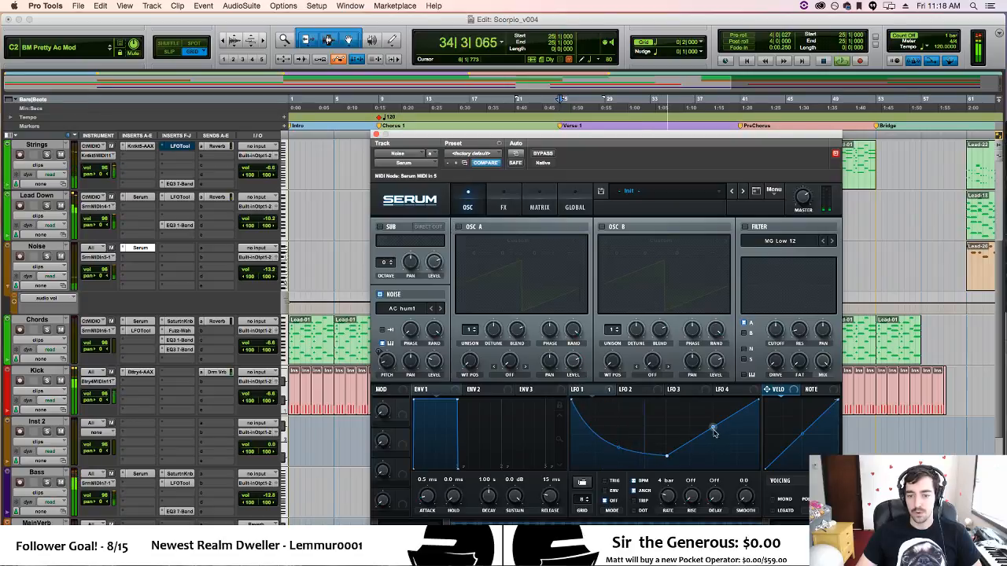
pyautogui.moveTo(713, 431); pyautogui.dragTo(713, 446)
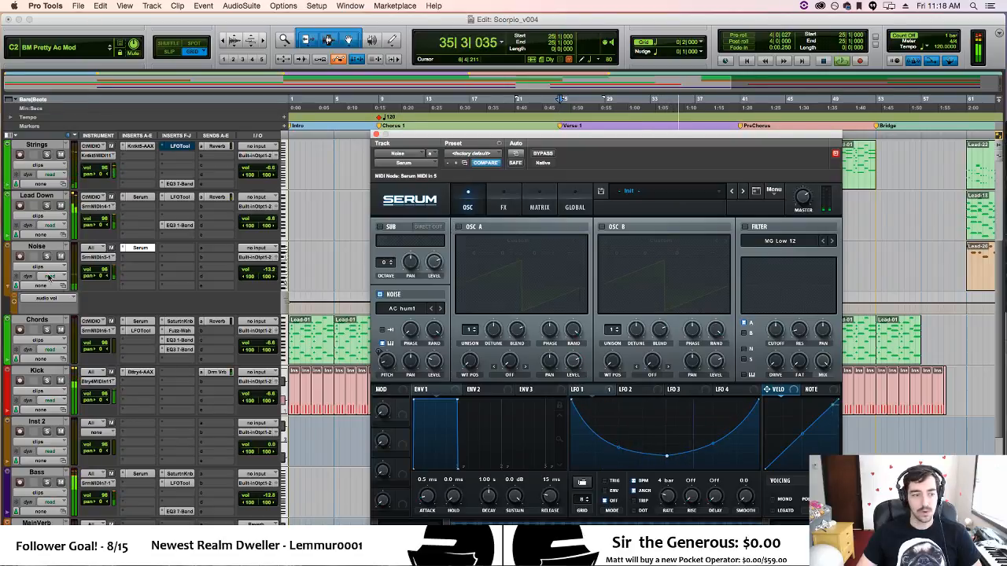
# Solo the Noise track, stop playback, and select bars 25 to 49 on its volume automation lane.
pyautogui.click(46, 256)
pyautogui.press('space')
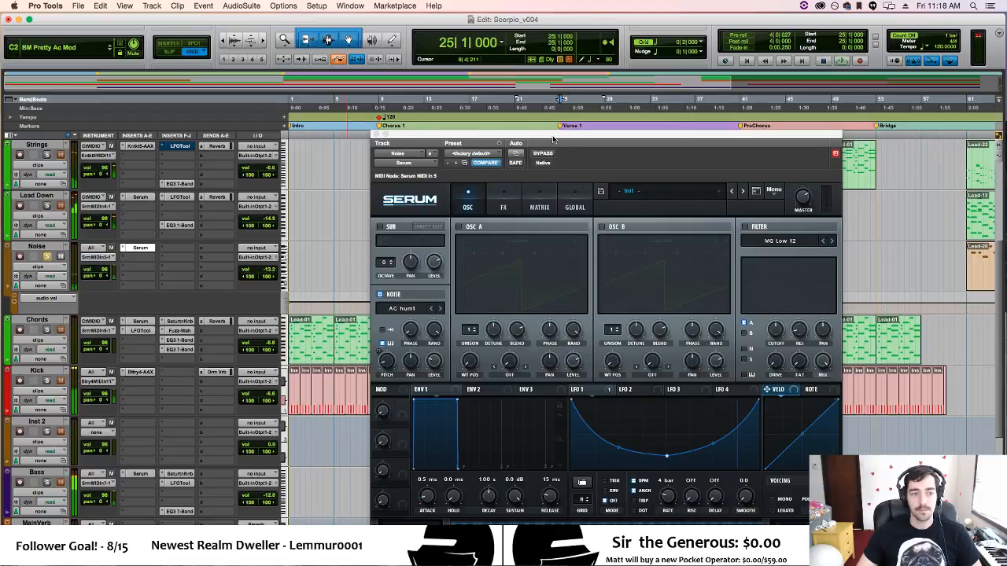
pyautogui.moveTo(553, 139); pyautogui.dragTo(541, 426)
pyautogui.moveTo(563, 302); pyautogui.dragTo(826, 307)
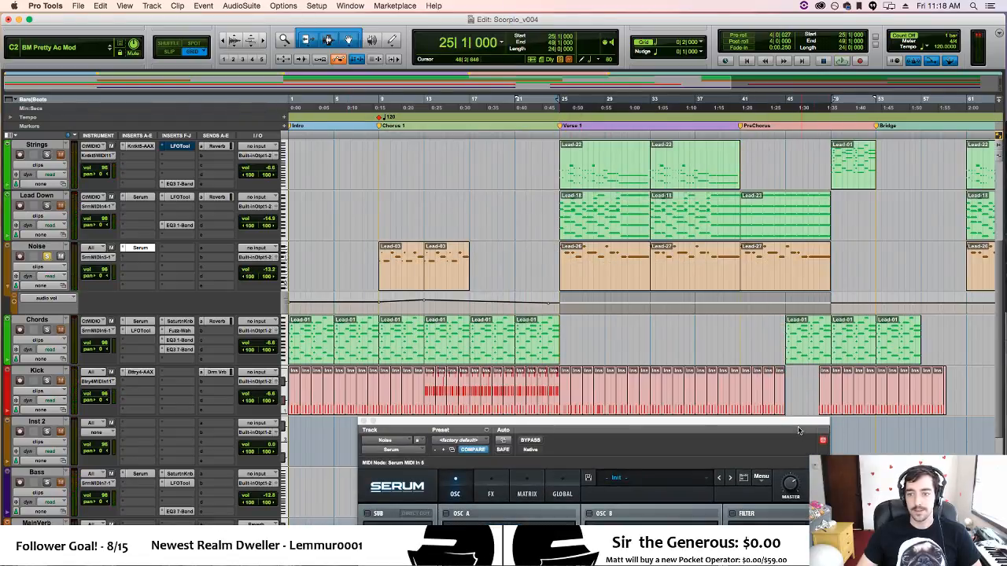
# Bring the full Serum window back into view, play the soloed selection, and assign LFO 1 to the noise oscillator's level.
pyautogui.moveTo(799, 431); pyautogui.dragTo(745, 100)
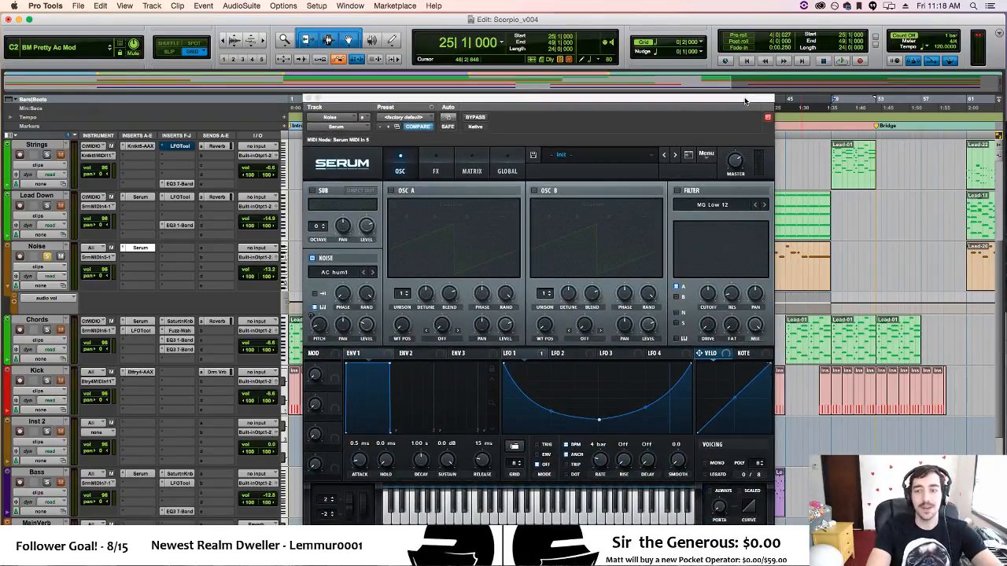
pyautogui.press('space')
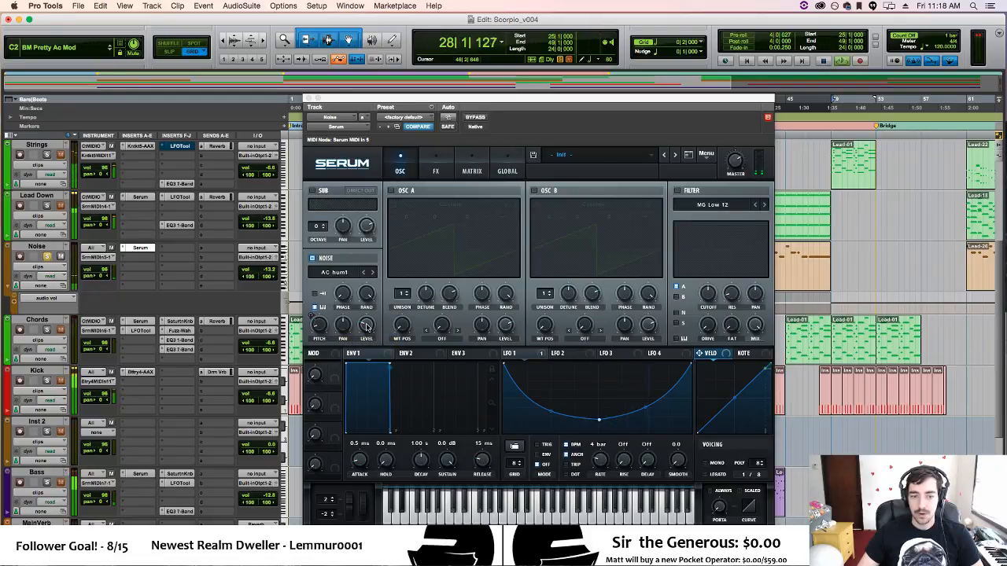
pyautogui.moveTo(505, 353); pyautogui.dragTo(366, 328)
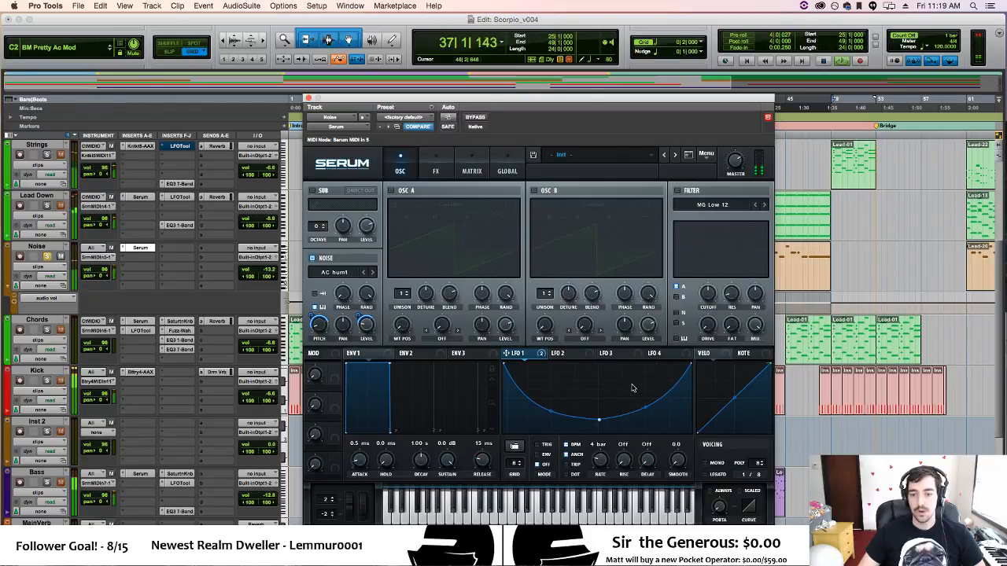
# Reshape LFO 2 into a curve with high ends, two inner peaks and three rounded dips.
pyautogui.click(562, 353)
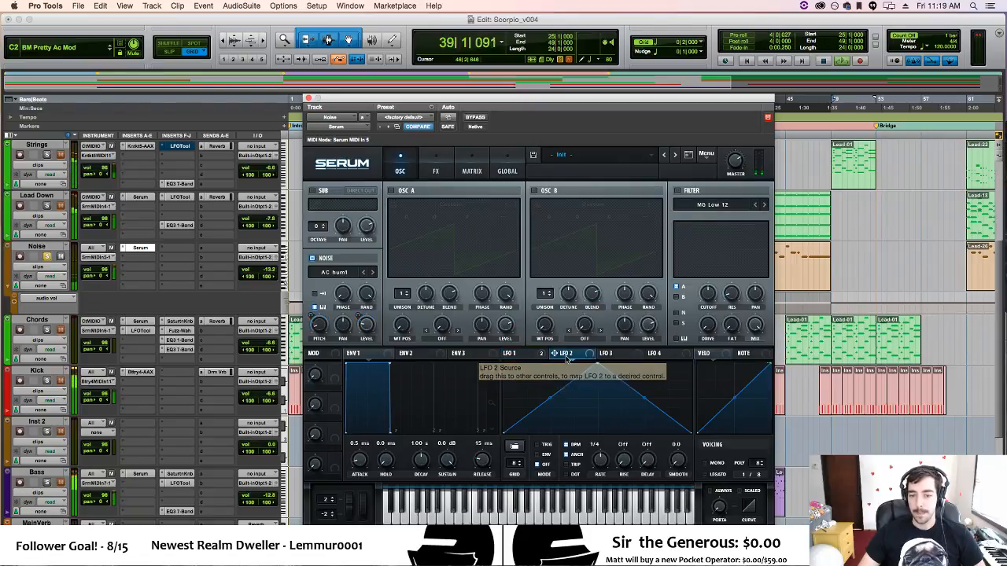
pyautogui.moveTo(506, 433); pyautogui.dragTo(532, 423)
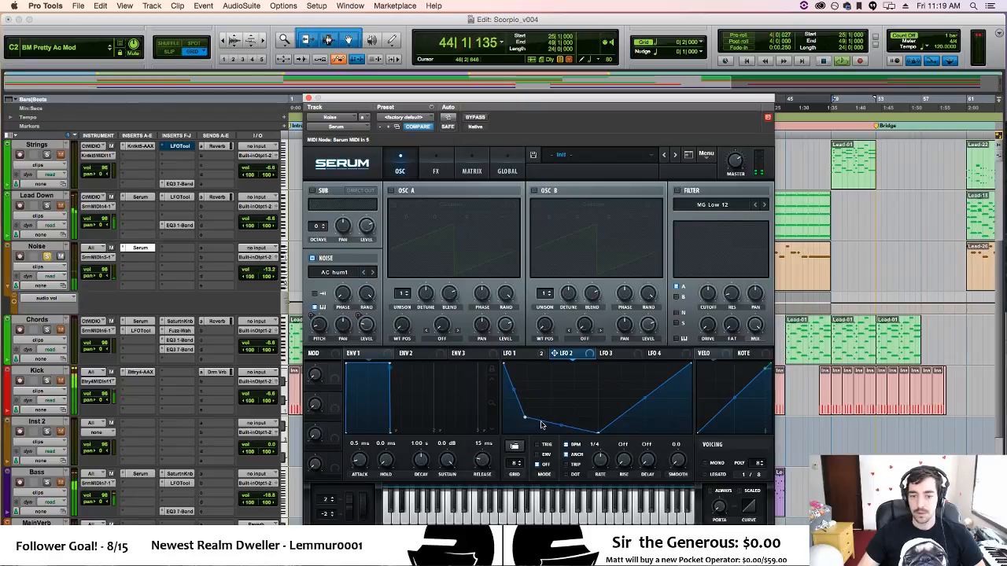
pyautogui.doubleClick(548, 381)
pyautogui.moveTo(548, 382); pyautogui.dragTo(563, 390)
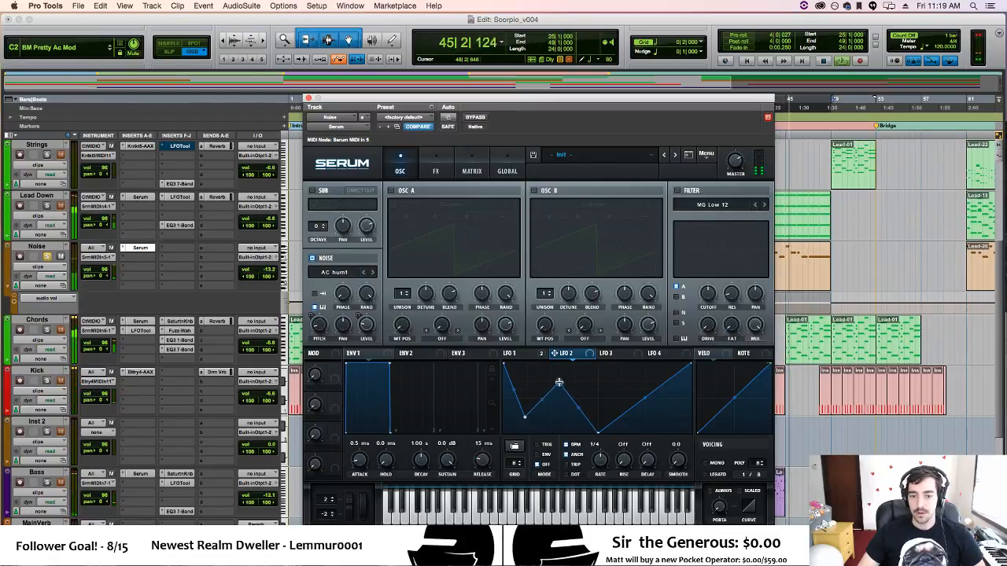
pyautogui.doubleClick(640, 401)
pyautogui.moveTo(639, 401); pyautogui.dragTo(513, 402)
pyautogui.doubleClick(658, 411)
pyautogui.moveTo(650, 409); pyautogui.dragTo(649, 415)
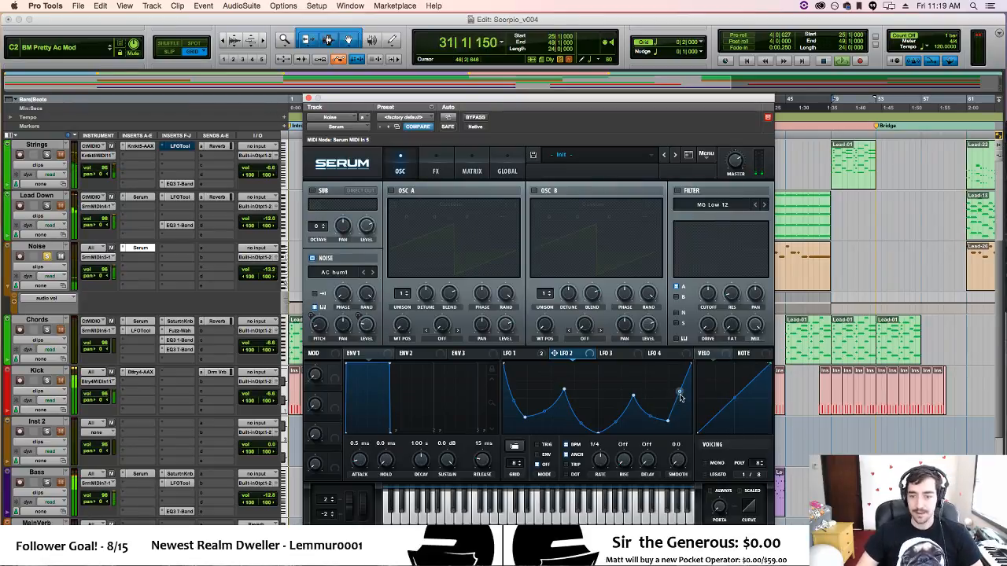
pyautogui.moveTo(680, 396); pyautogui.dragTo(686, 399)
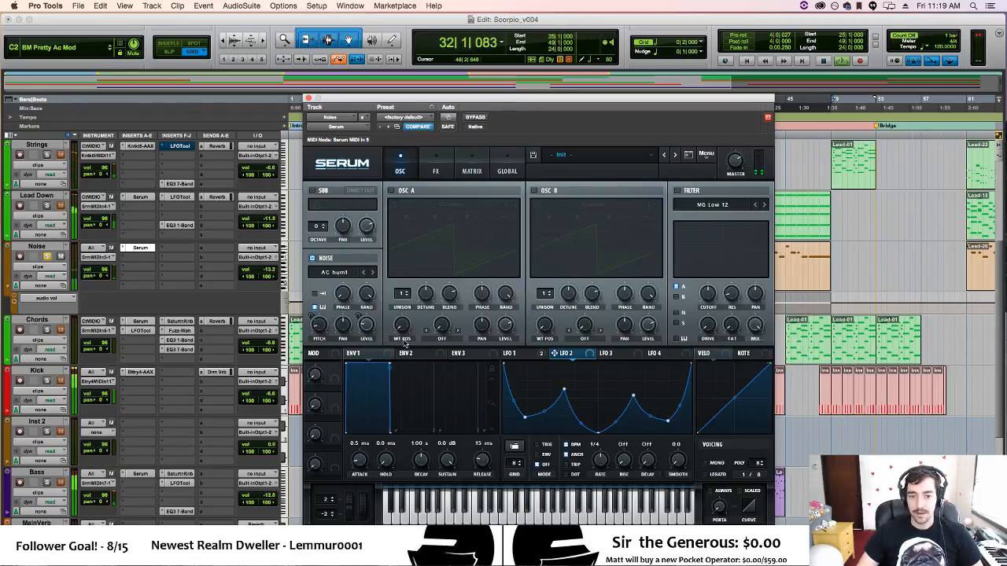
# Add a third modulation matrix routing with LFO 2 as its source and Noise Level as its destination.
pyautogui.click(471, 169)
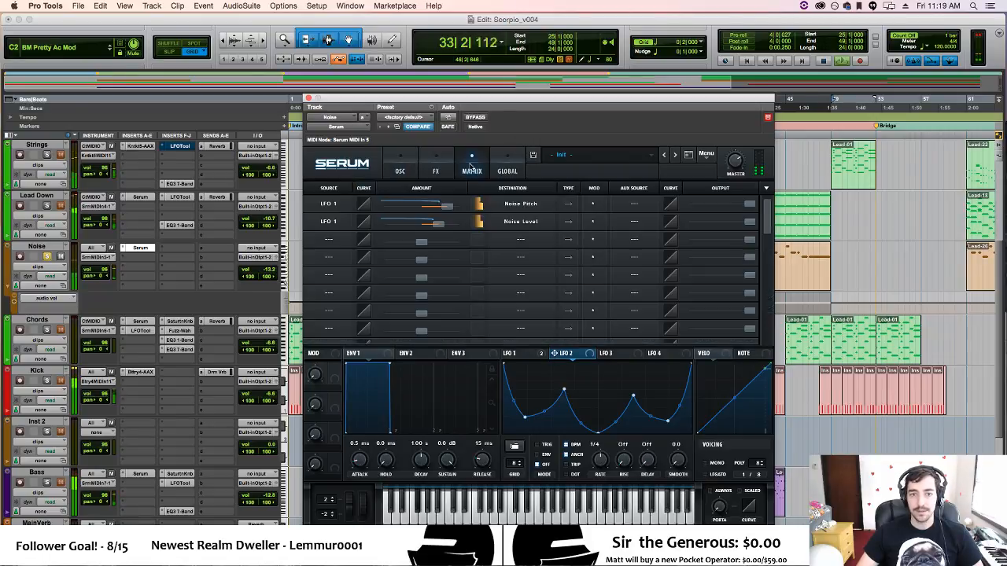
pyautogui.click(342, 240)
pyautogui.click(343, 240)
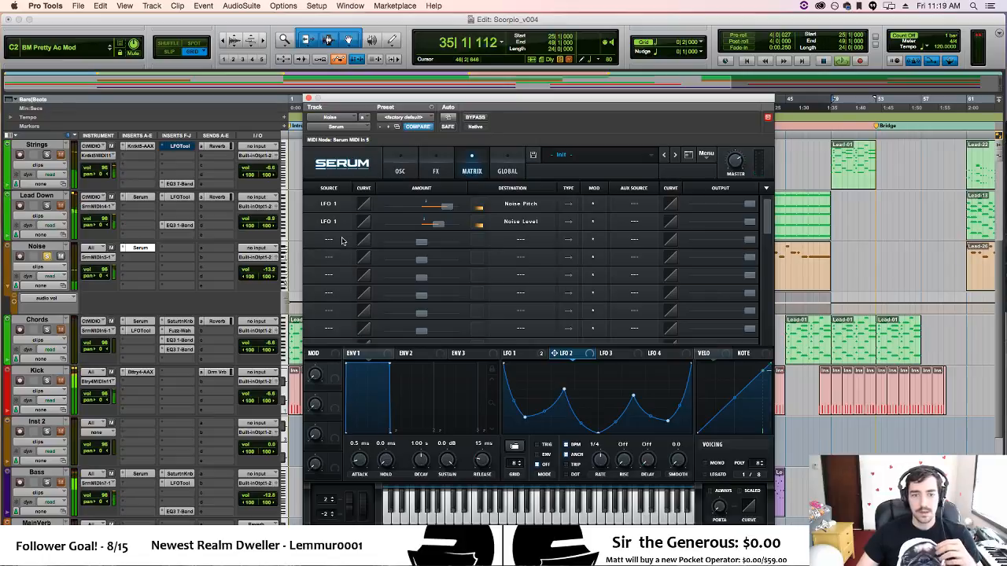
pyautogui.click(342, 240)
pyautogui.click(343, 310)
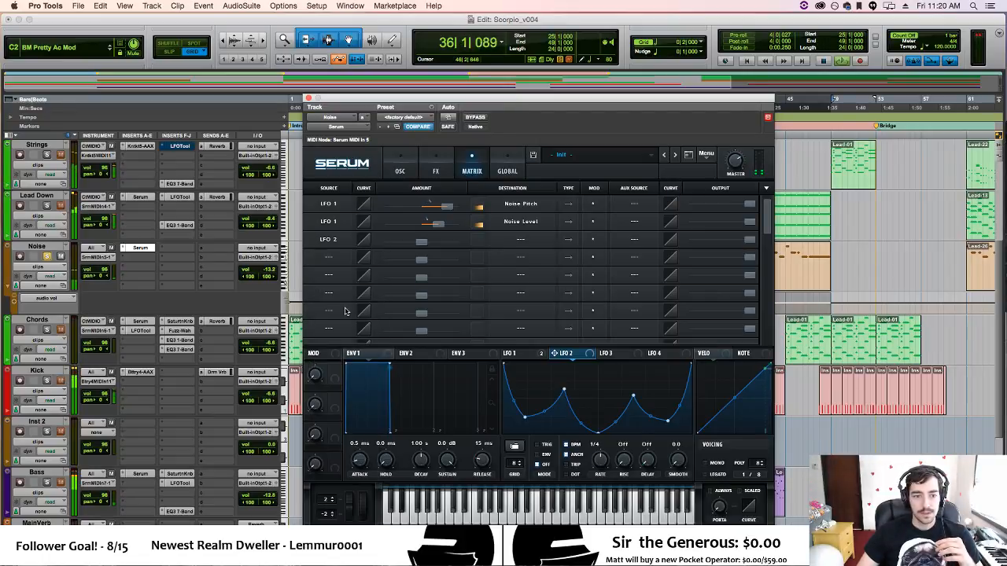
pyautogui.click(518, 244)
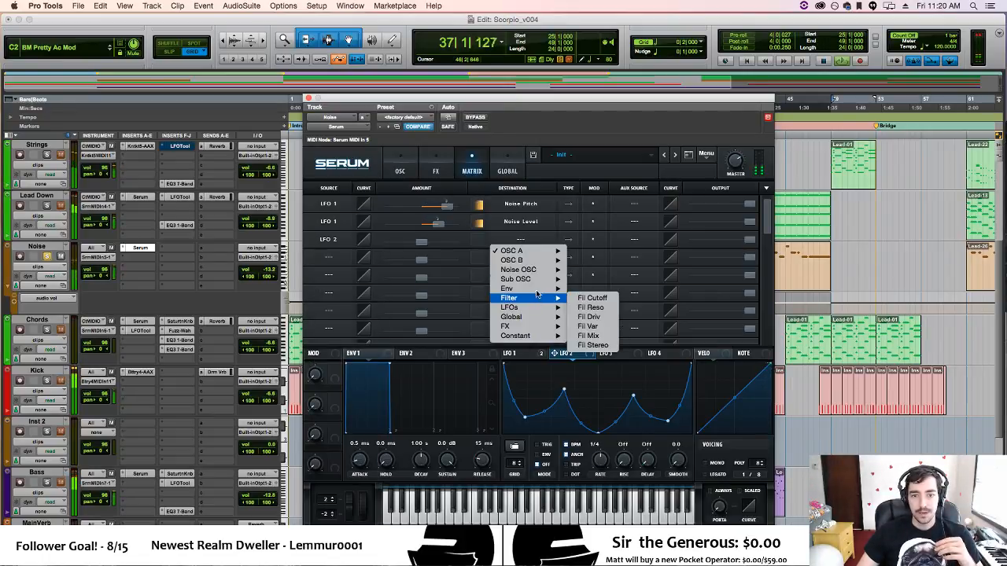
pyautogui.moveTo(542, 272)
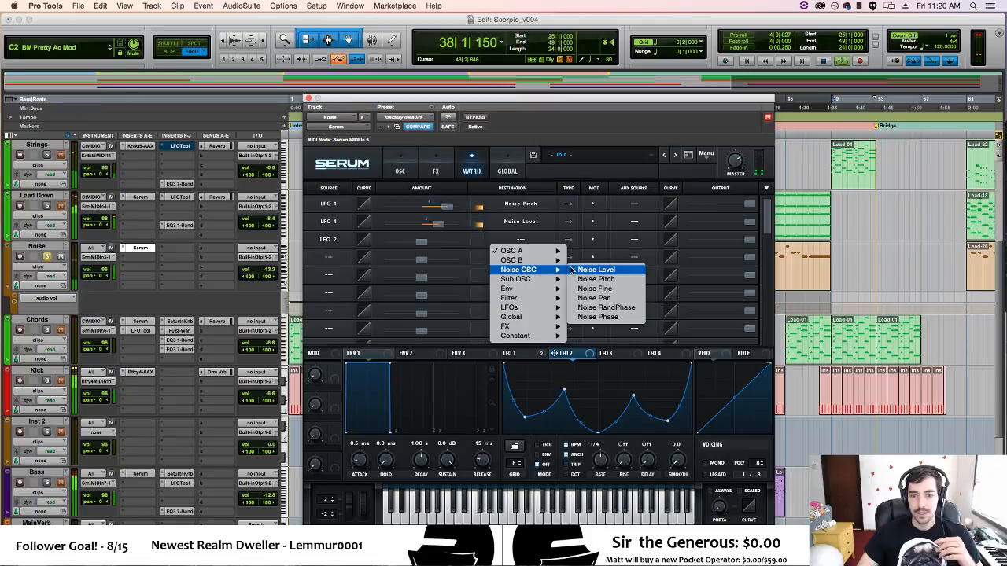
pyautogui.click(596, 269)
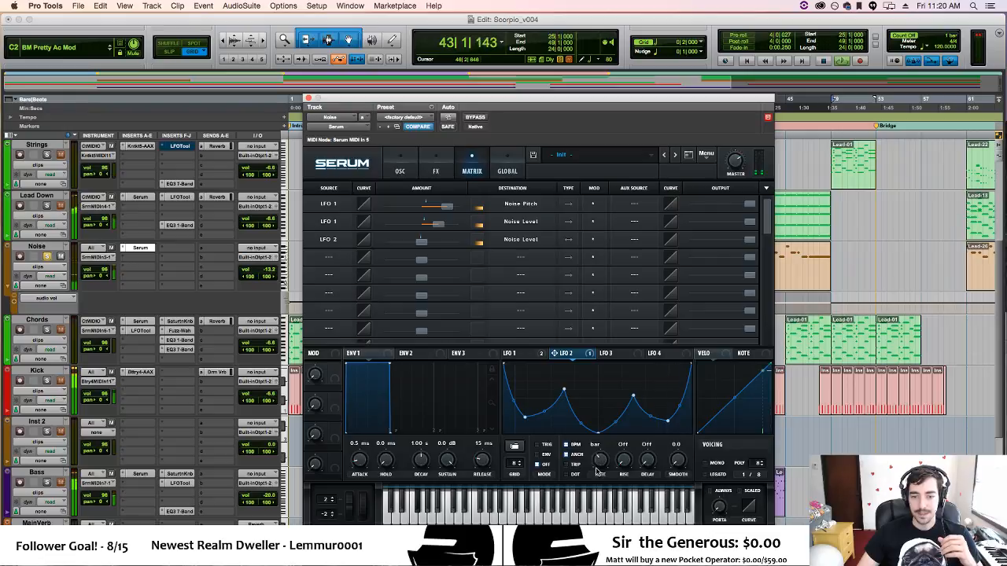
# Set LFO 2's rate to 2 bar and invert its Noise Level modulation in the matrix.
pyautogui.moveTo(594, 479); pyautogui.dragTo(591, 472)
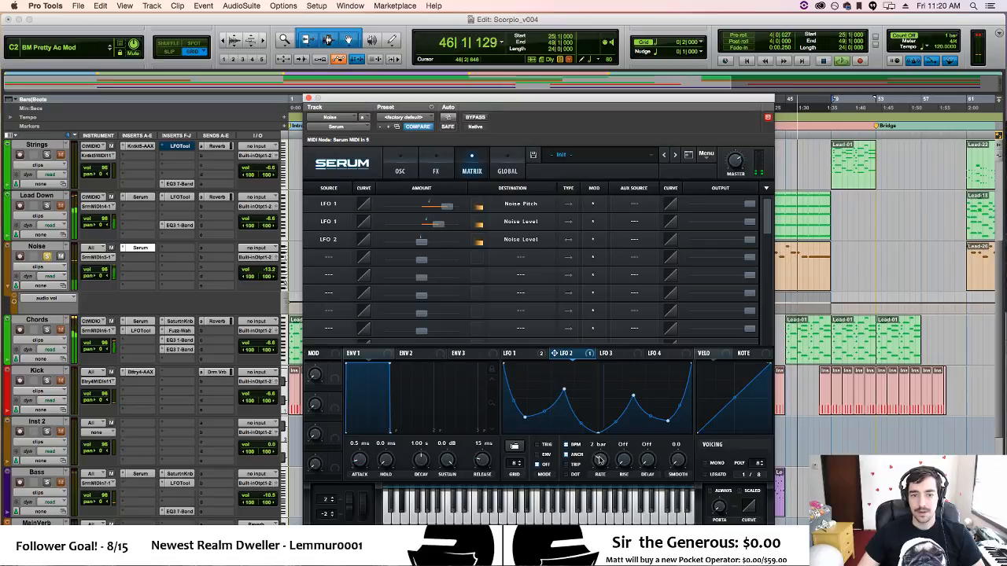
pyautogui.click(591, 255)
pyautogui.click(599, 261)
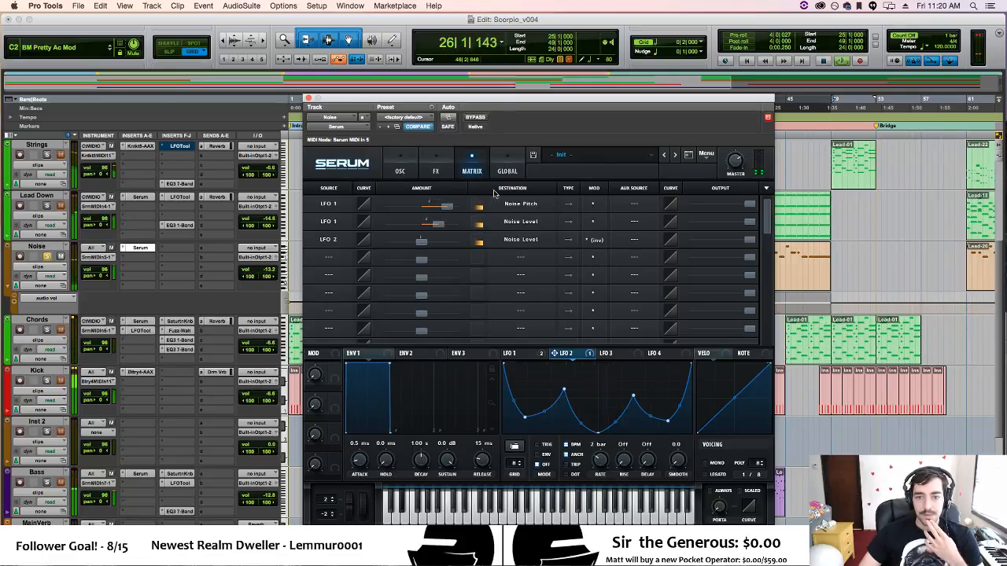
# Compare the LFO 1 and LFO 2 shapes, and try an amount of 22 for LFO 2's Noise Level routing.
pyautogui.click(401, 170)
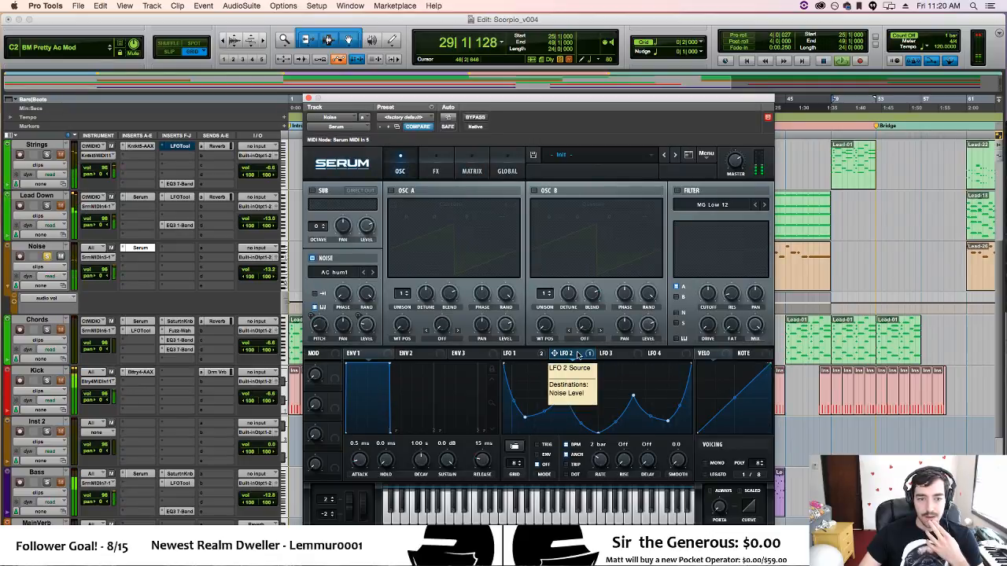
pyautogui.click(528, 356)
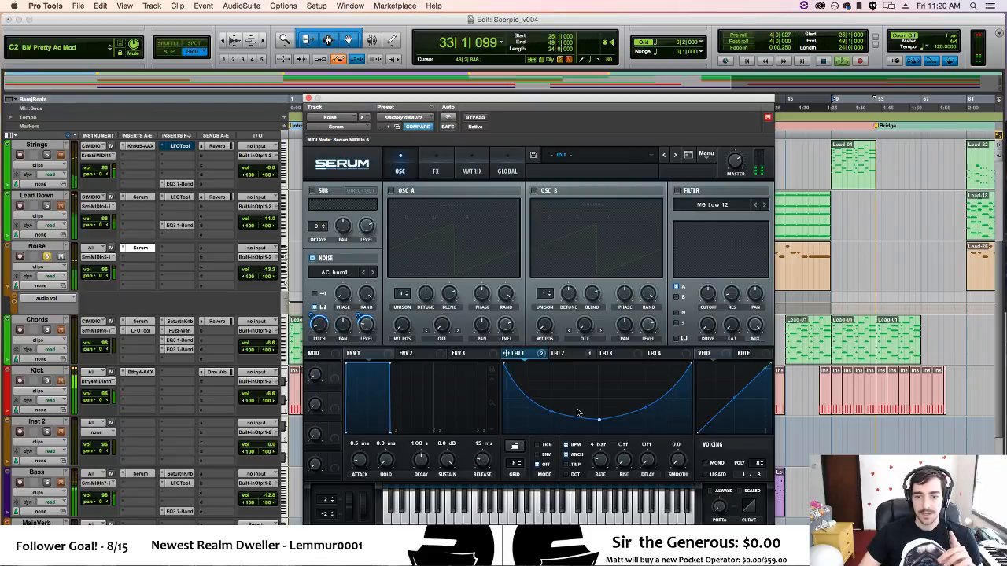
pyautogui.click(563, 354)
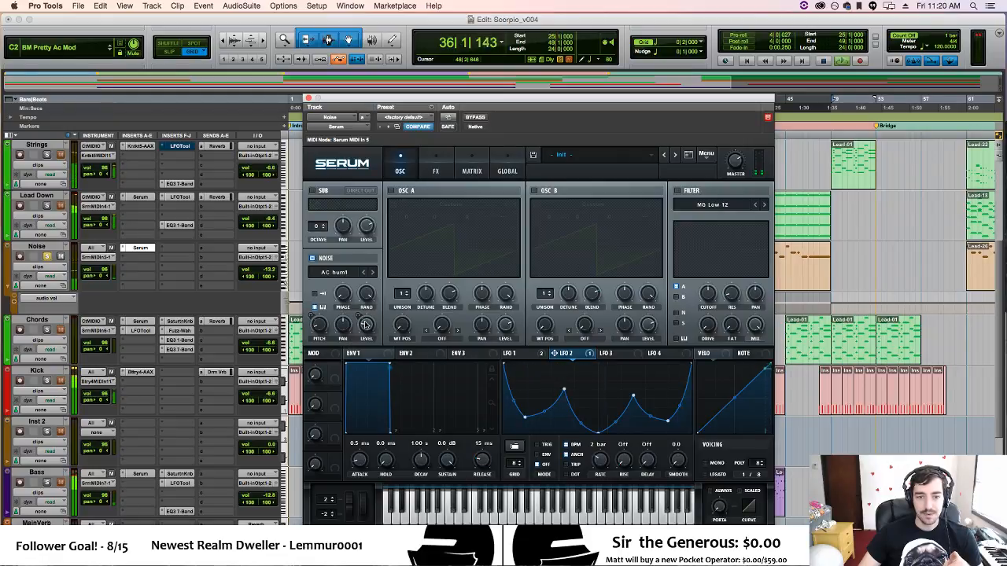
pyautogui.click(472, 169)
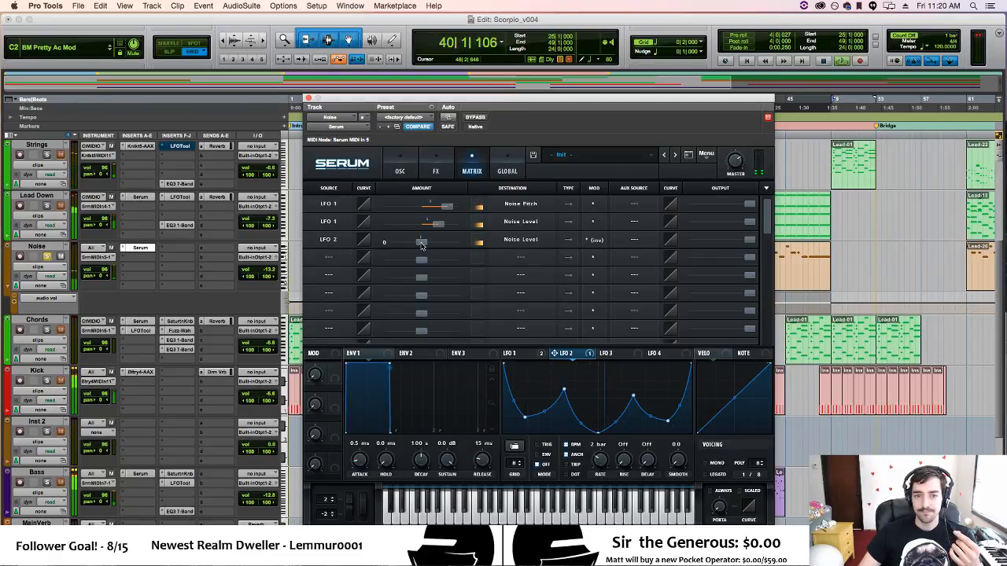
pyautogui.moveTo(419, 243)
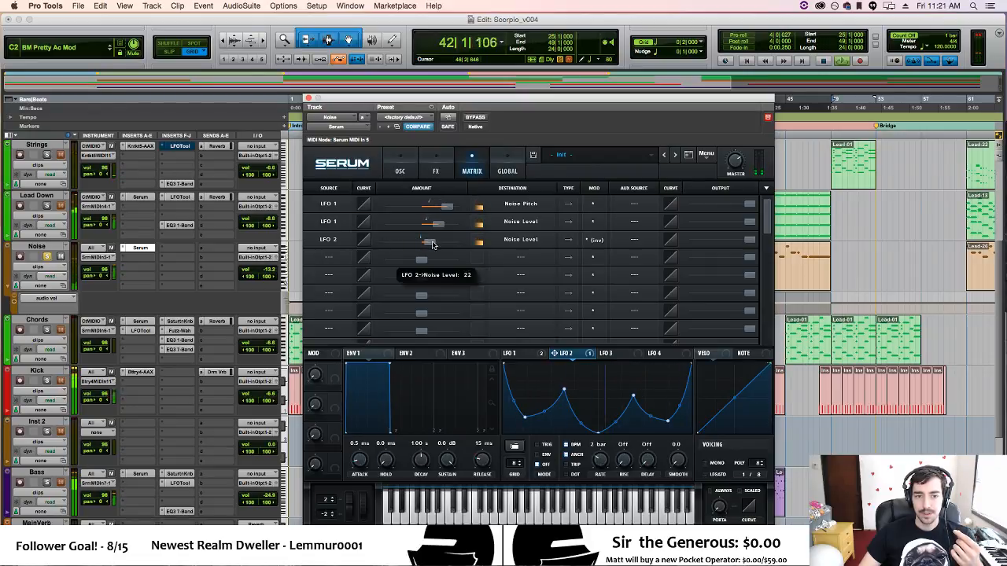
pyautogui.moveTo(430, 244)
pyautogui.mouseDown()
pyautogui.moveTo(442, 245)
pyautogui.moveTo(420, 247)
pyautogui.mouseUp()
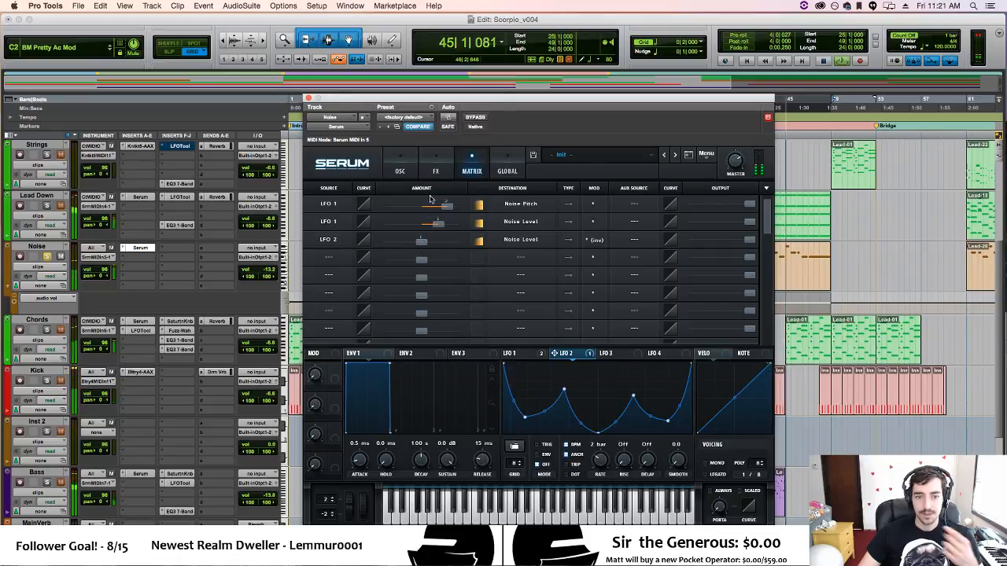
# Set LFO 2's rate to 1/2 and clear LFO 2 as the source of the third matrix routing.
pyautogui.click(400, 171)
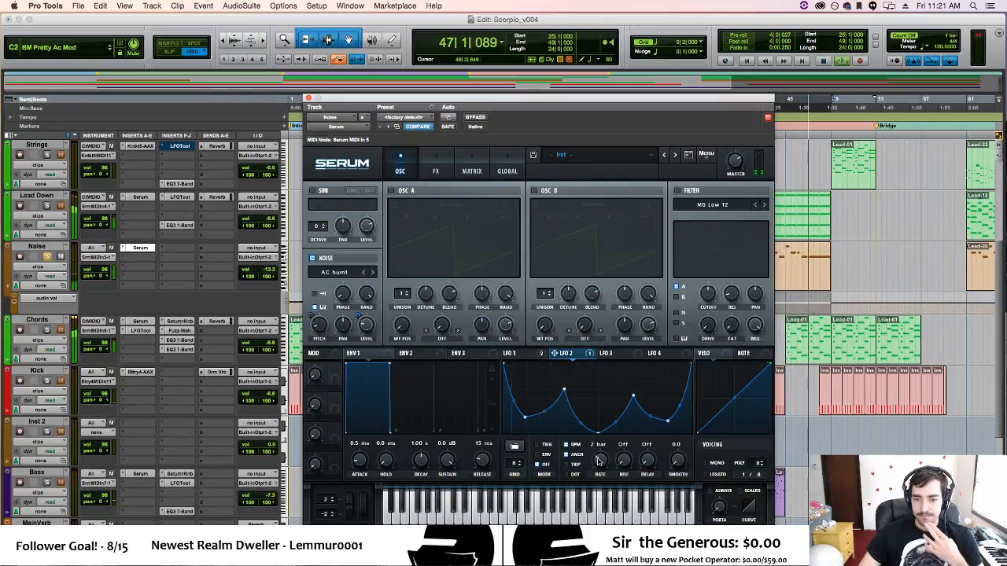
pyautogui.moveTo(599, 459); pyautogui.dragTo(599, 456)
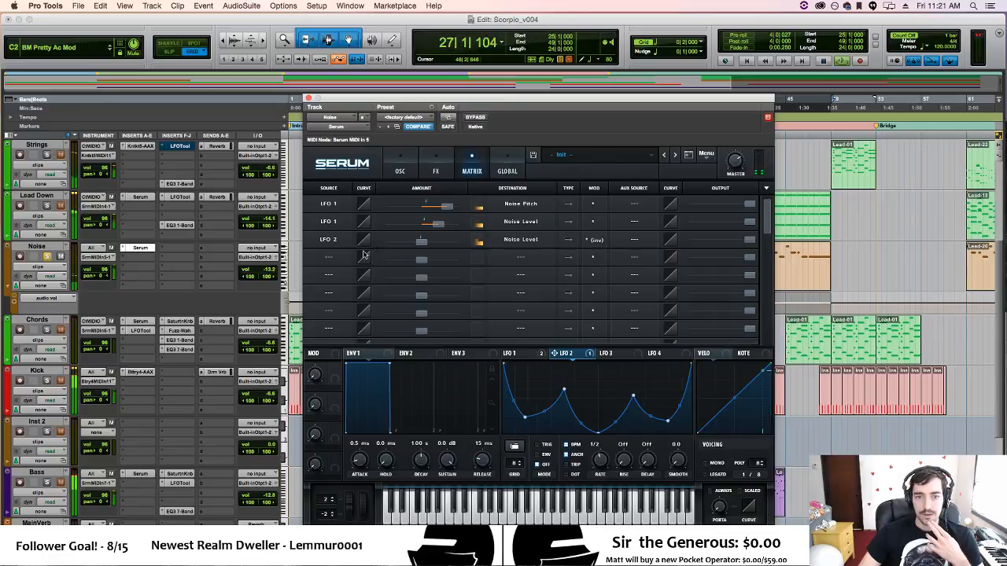
pyautogui.click(334, 240)
pyautogui.click(340, 254)
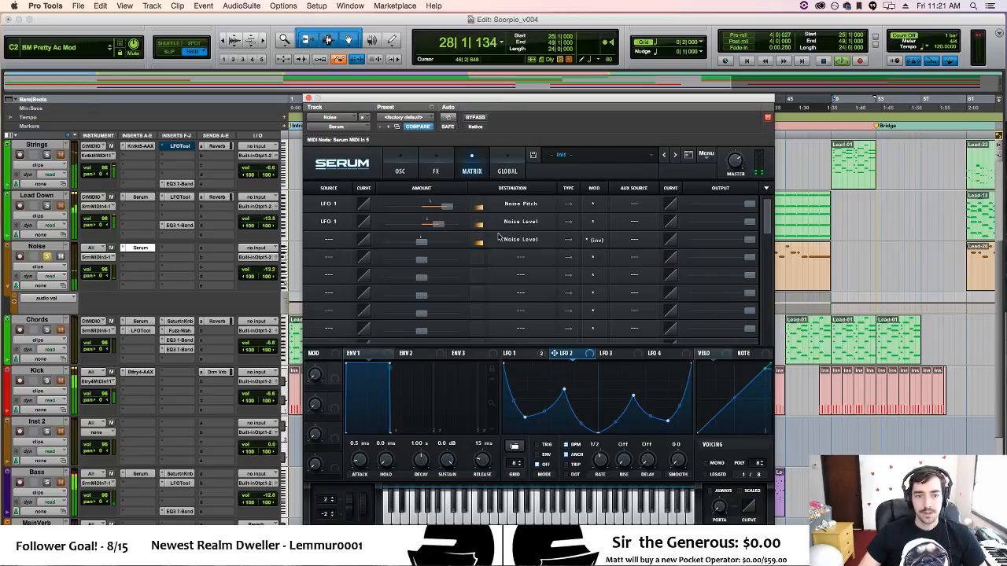
pyautogui.click(499, 238)
pyautogui.click(471, 270)
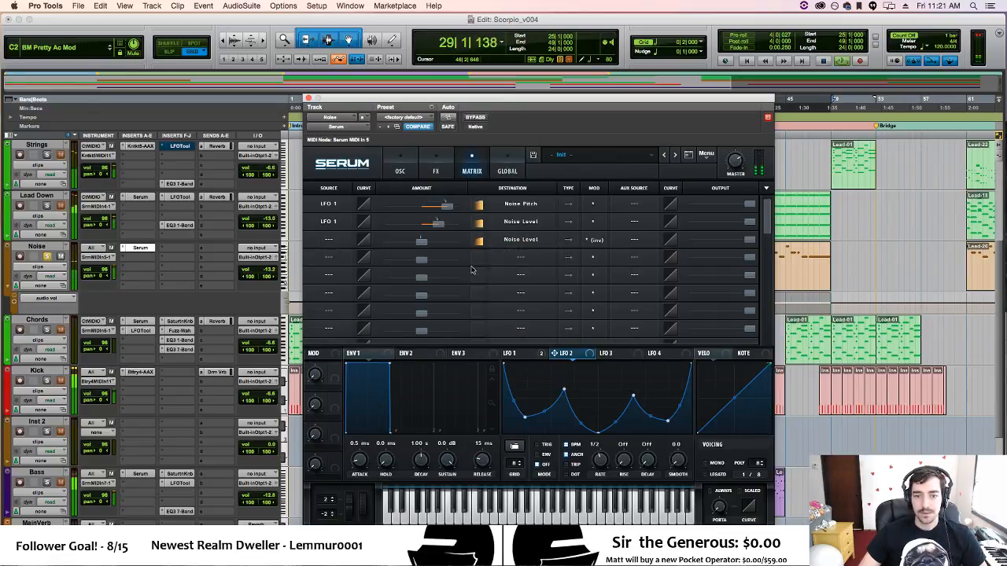
# Reassign LFO 2 to the noise oscillator's level with a raised modulation amount, and set its rate to bar.
pyautogui.click(399, 171)
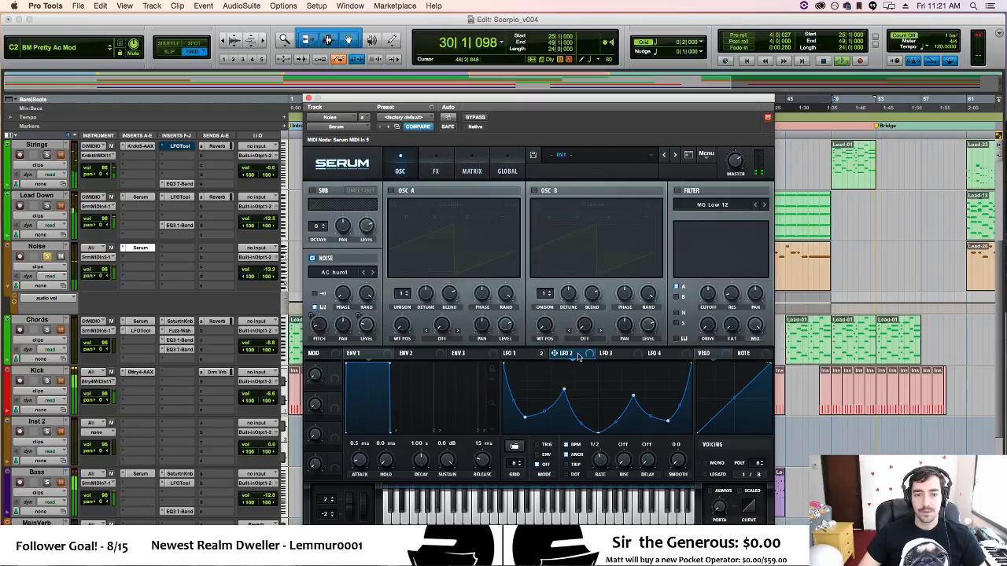
pyautogui.click(538, 356)
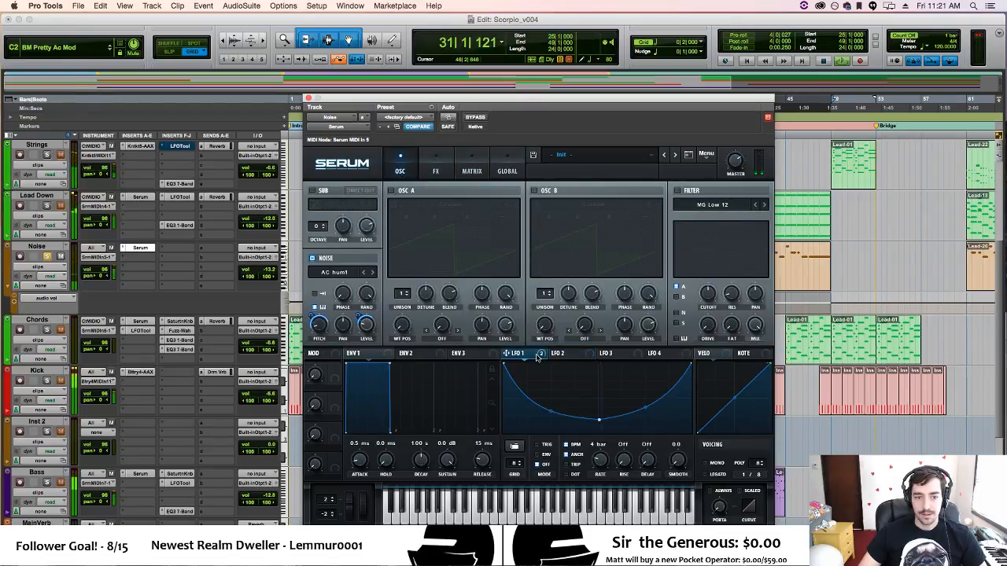
pyautogui.click(559, 354)
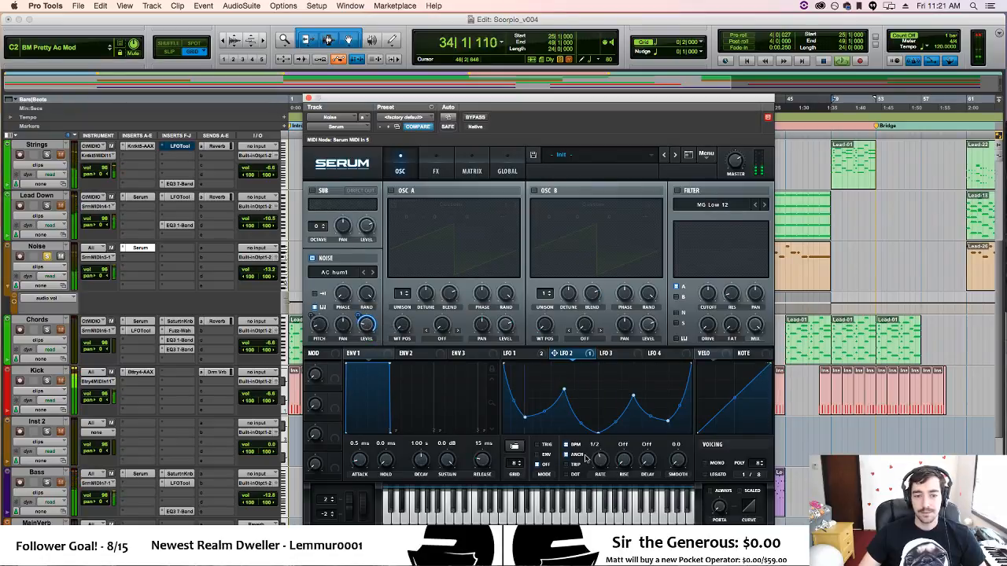
pyautogui.moveTo(599, 464); pyautogui.dragTo(598, 466)
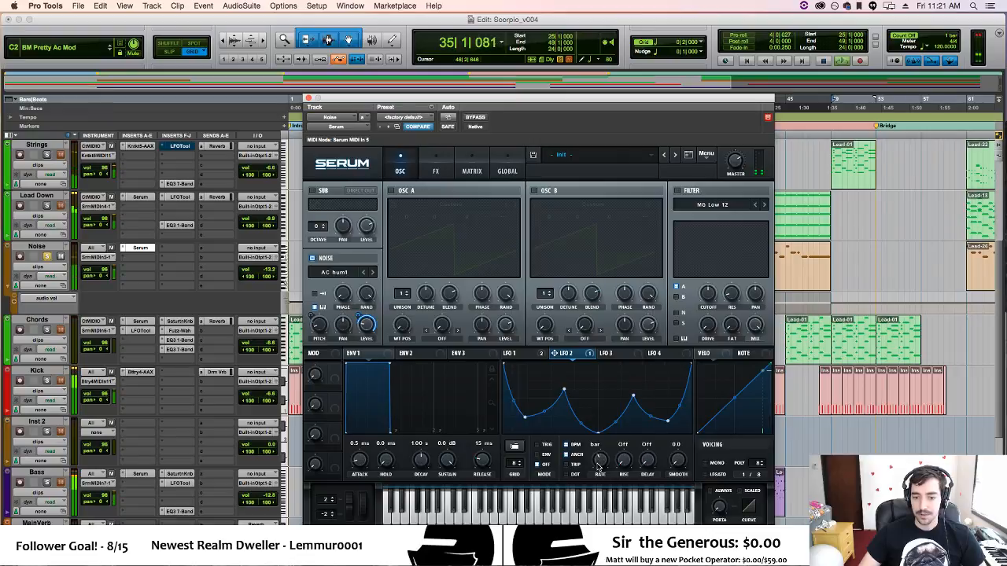
pyautogui.click(480, 171)
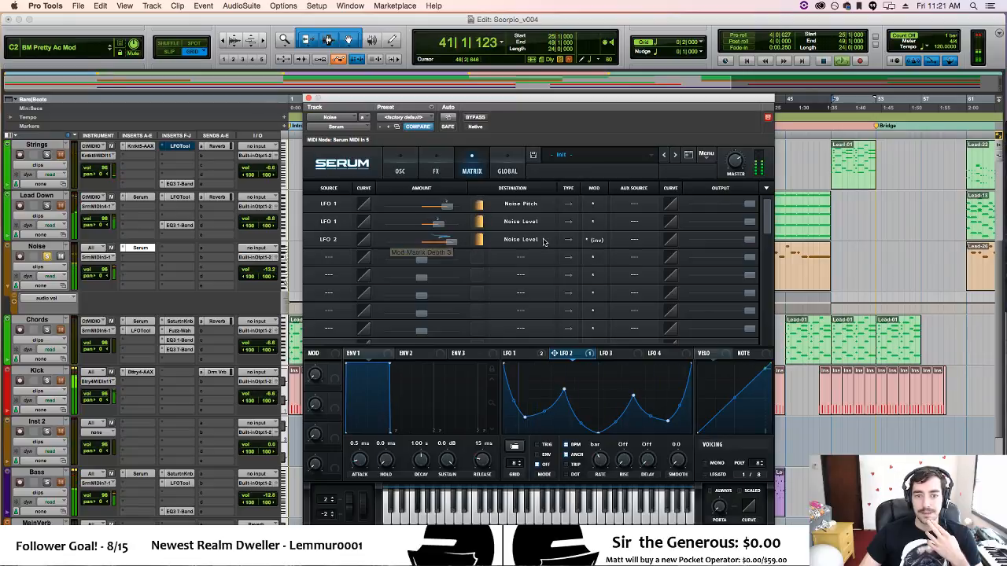
pyautogui.click(592, 240)
pyautogui.click(593, 243)
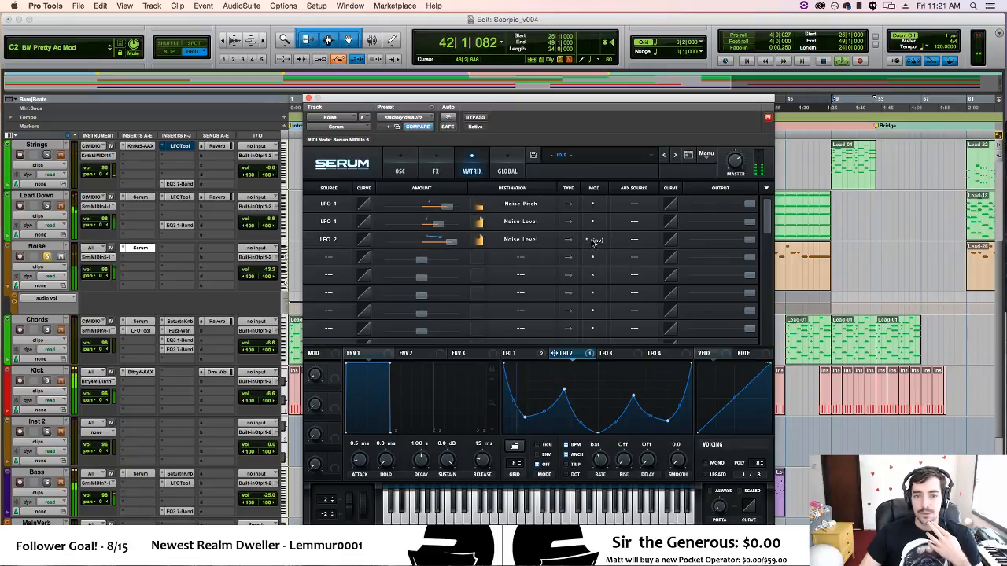
# Set LFO 2's rate to 1/2 and lower the two inner peaks of its curve.
pyautogui.click(401, 167)
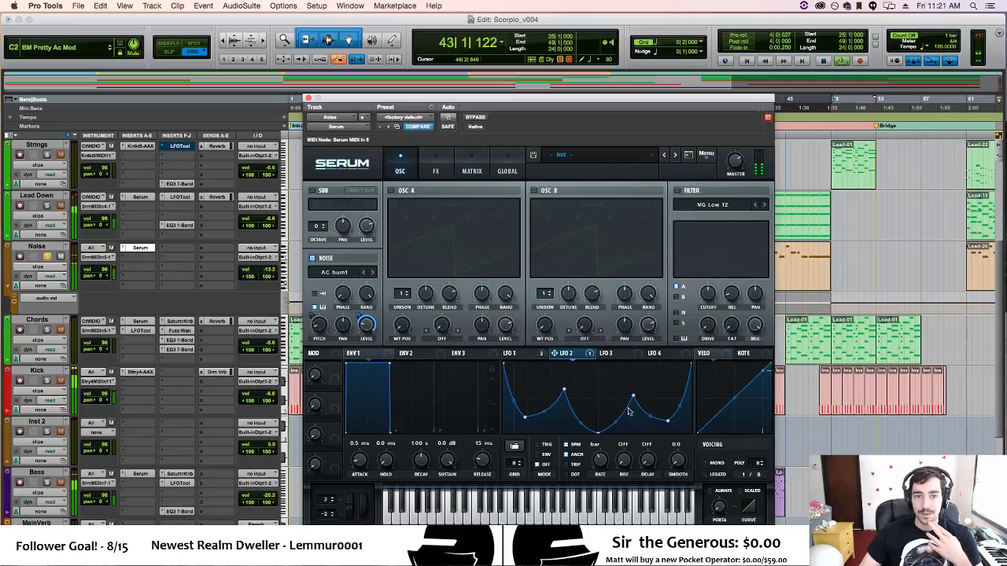
pyautogui.moveTo(600, 460); pyautogui.dragTo(596, 456)
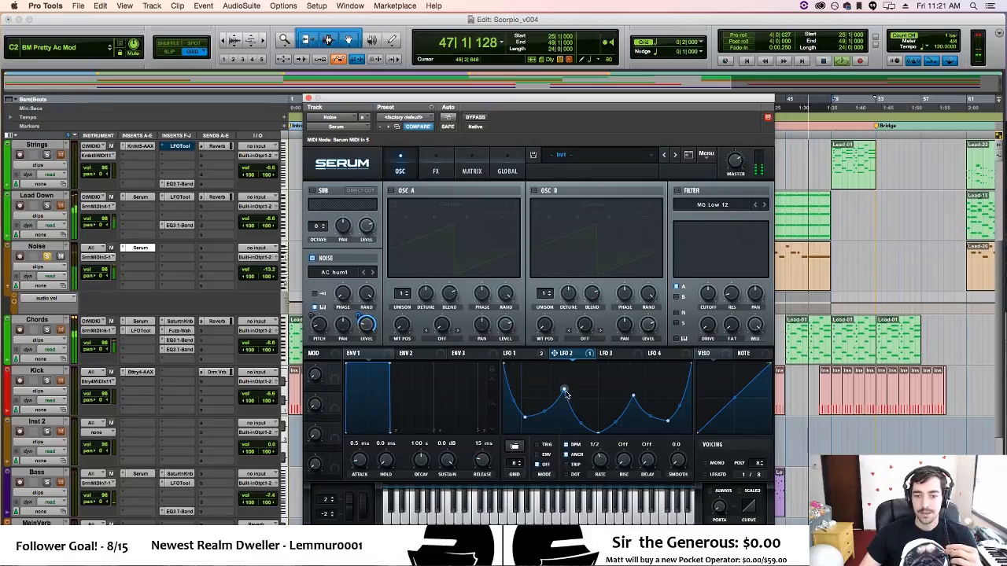
pyautogui.moveTo(564, 390); pyautogui.dragTo(562, 402)
pyautogui.moveTo(633, 396); pyautogui.dragTo(631, 403)
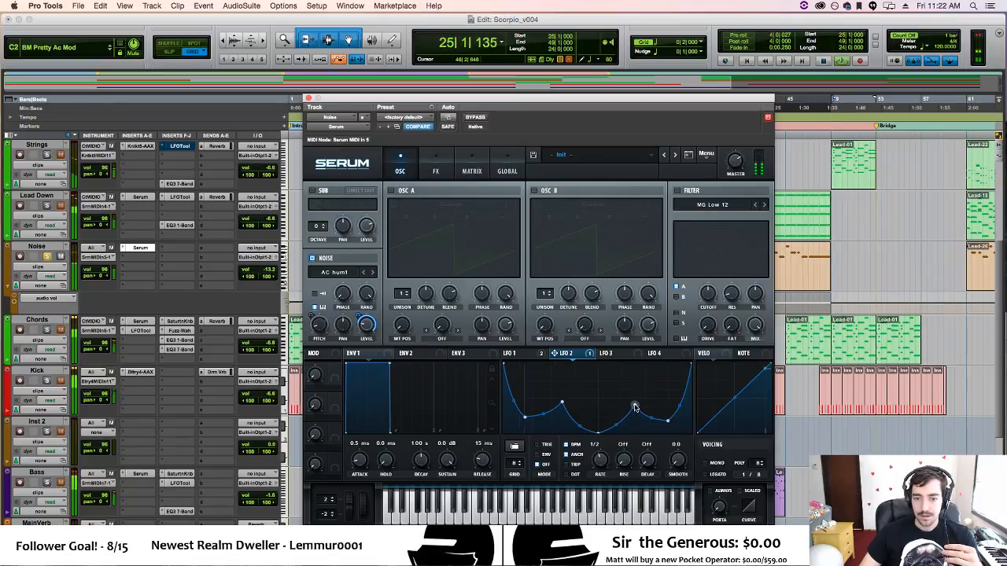
# Turn off BPM sync for LFO 2 and set its rate to 2.2 Hz.
pyautogui.click(566, 445)
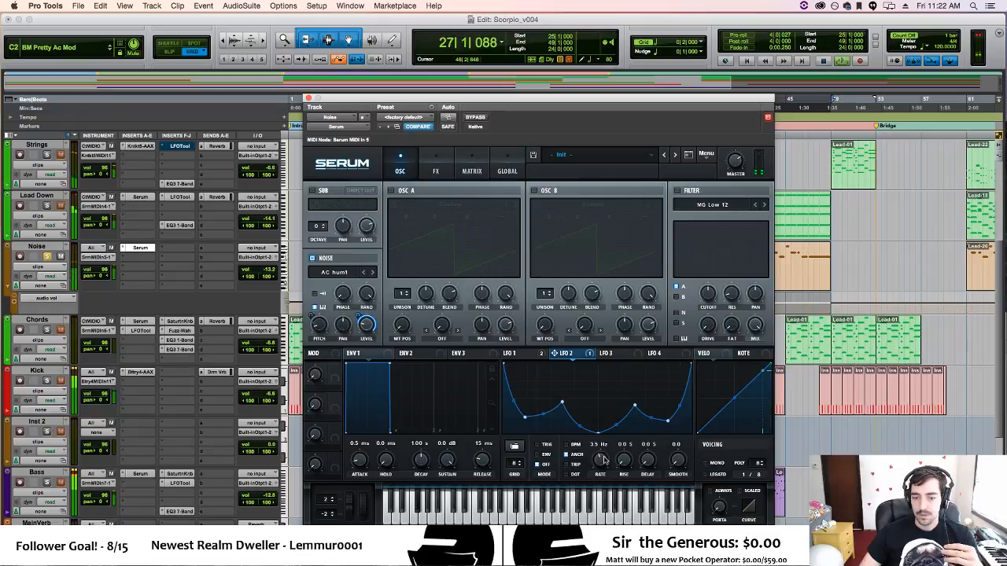
pyautogui.moveTo(599, 463); pyautogui.dragTo(600, 466)
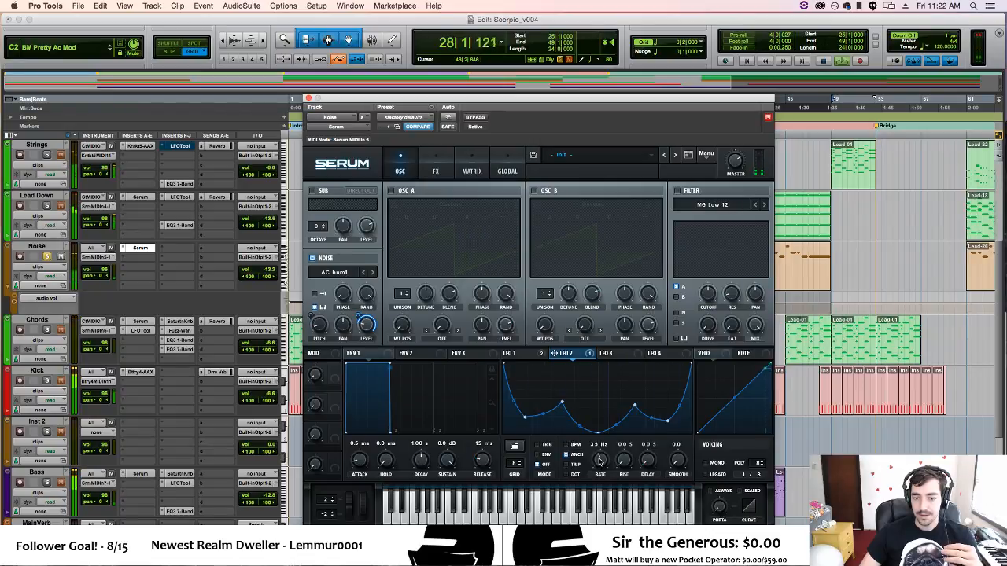
pyautogui.moveTo(599, 459); pyautogui.dragTo(600, 460)
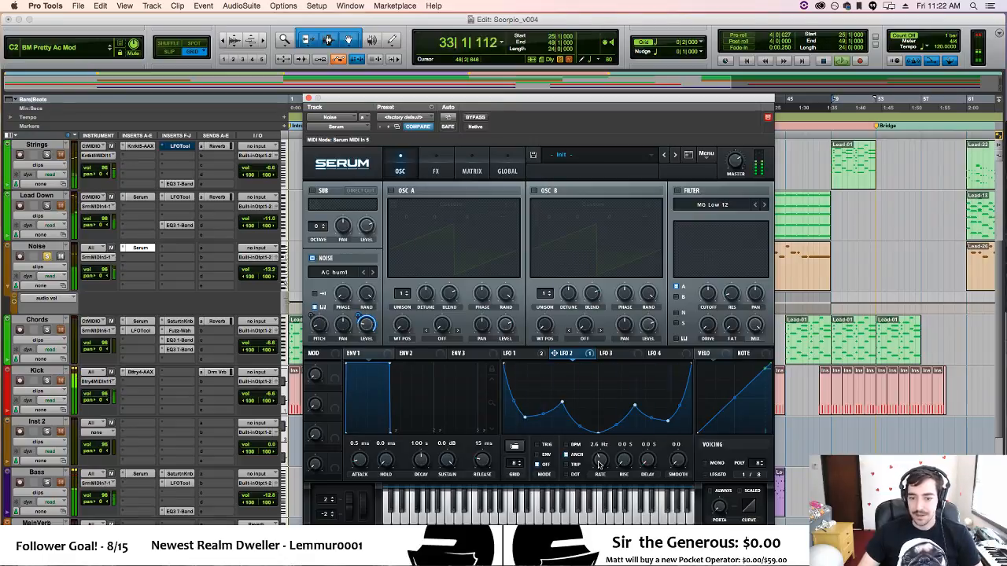
pyautogui.moveTo(600, 465); pyautogui.dragTo(599, 466)
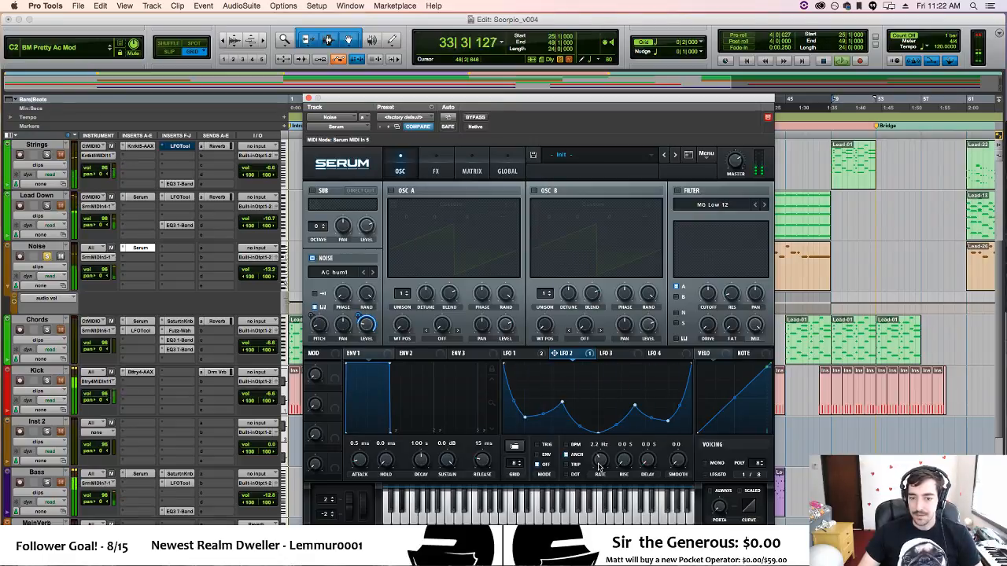
# Reshape LFO 3 into a rounded U curve with high ends and its lowest point in the middle.
pyautogui.click(618, 354)
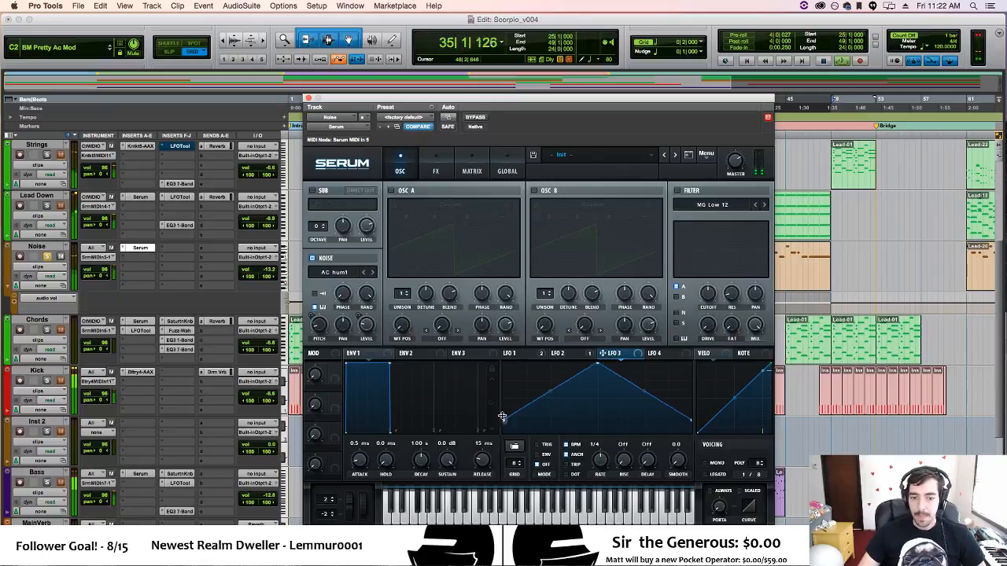
pyautogui.moveTo(597, 364); pyautogui.dragTo(598, 441)
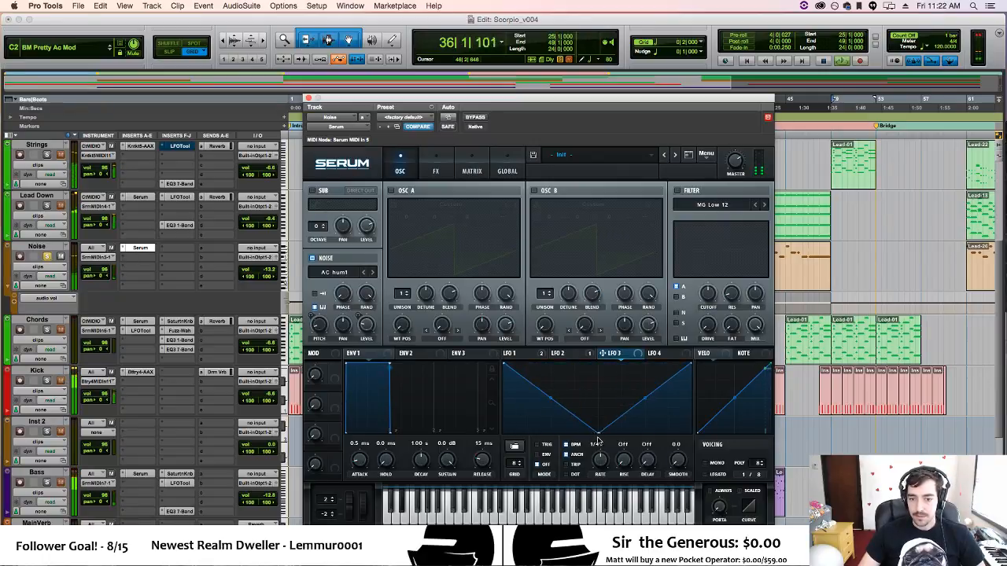
pyautogui.moveTo(546, 401); pyautogui.dragTo(539, 407)
pyautogui.moveTo(644, 400); pyautogui.dragTo(648, 410)
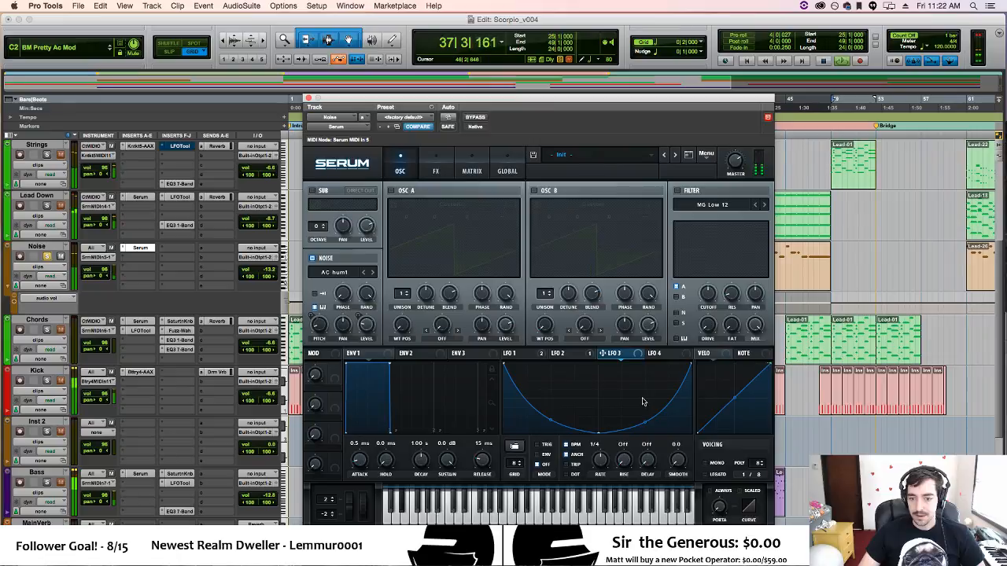
# Add a fourth modulation matrix routing from LFO 3 to LFO2 Rate with an amount of 77.
pyautogui.click(568, 354)
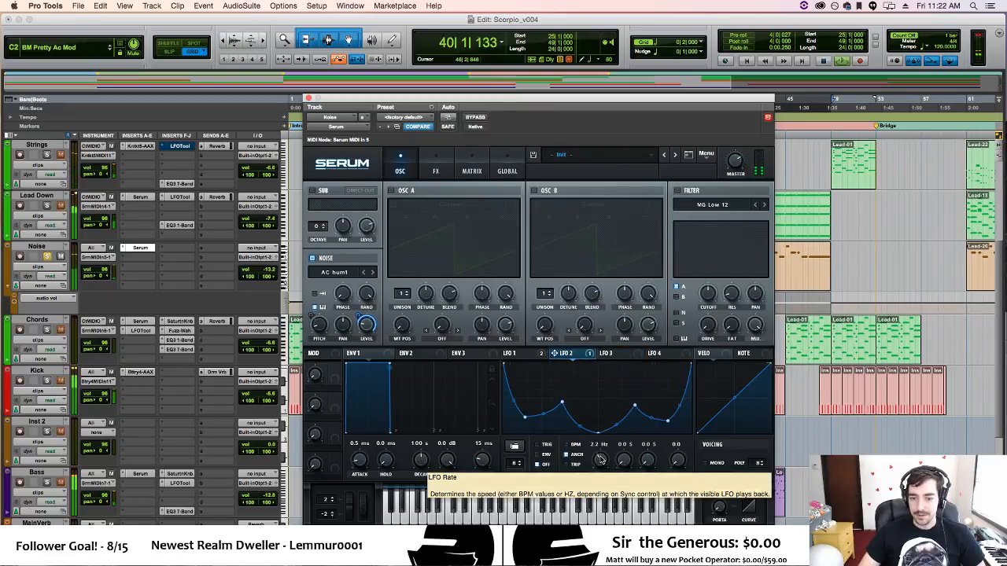
pyautogui.click(469, 167)
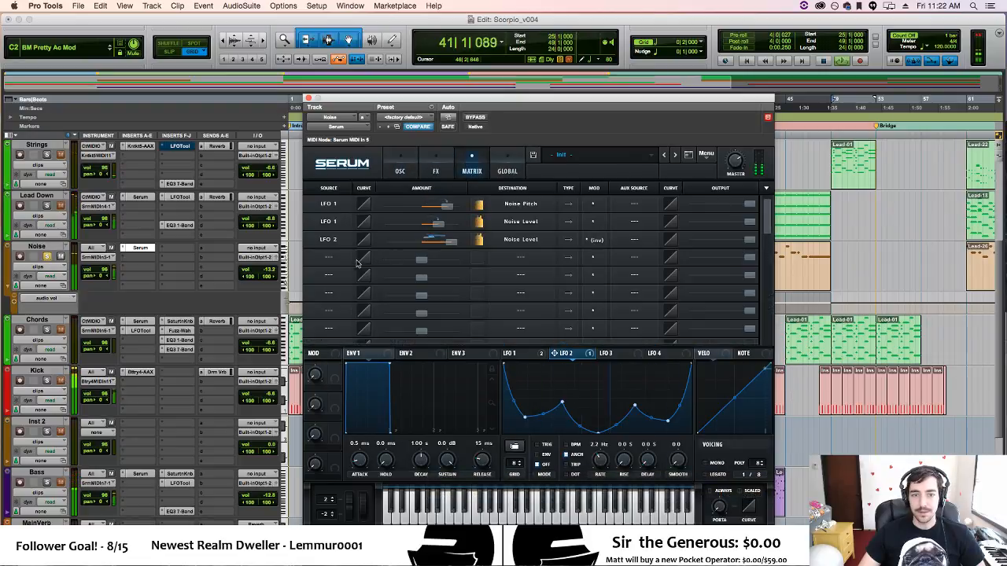
pyautogui.click(329, 257)
pyautogui.click(329, 335)
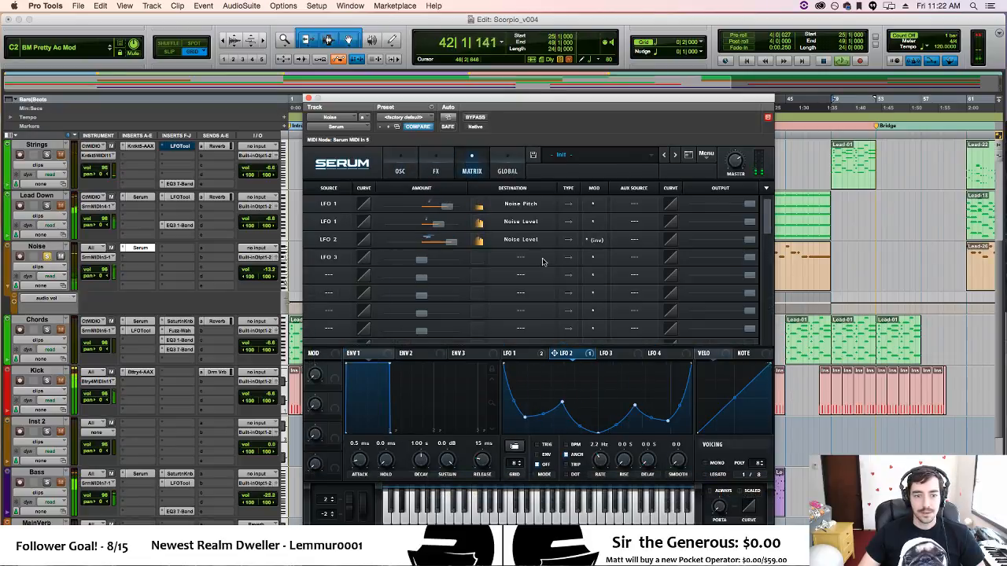
pyautogui.click(527, 257)
pyautogui.moveTo(540, 317)
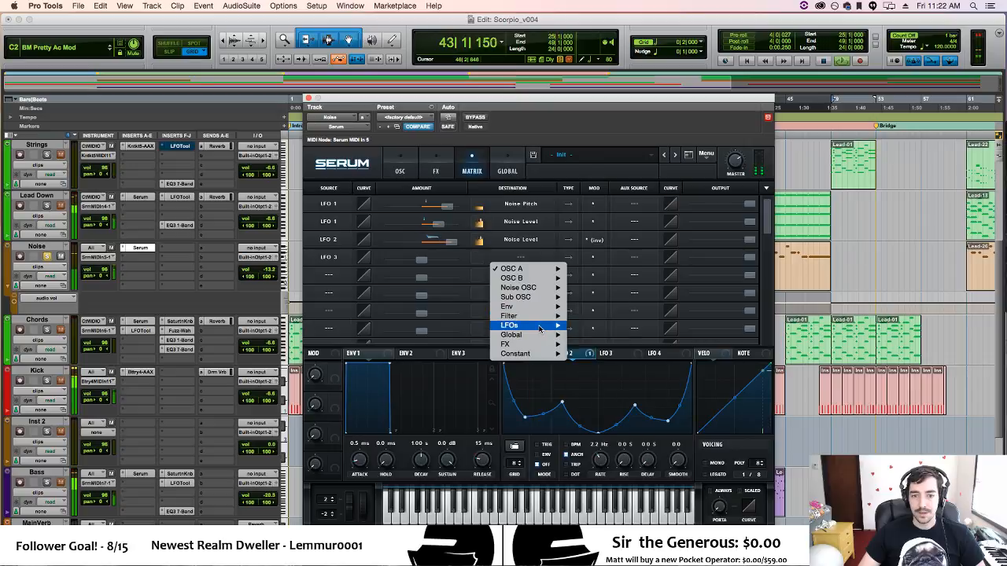
pyautogui.click(596, 335)
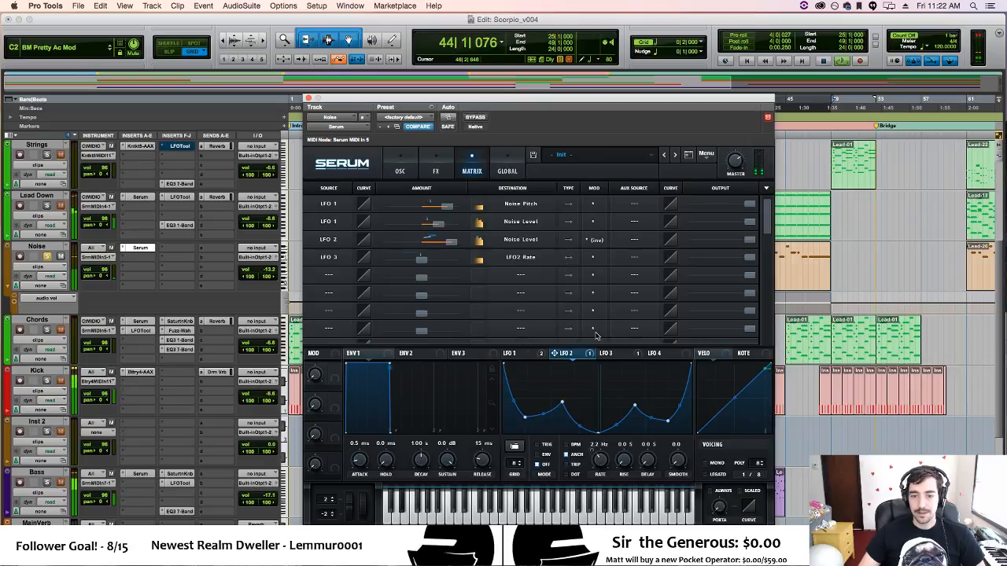
pyautogui.moveTo(424, 259); pyautogui.dragTo(455, 250)
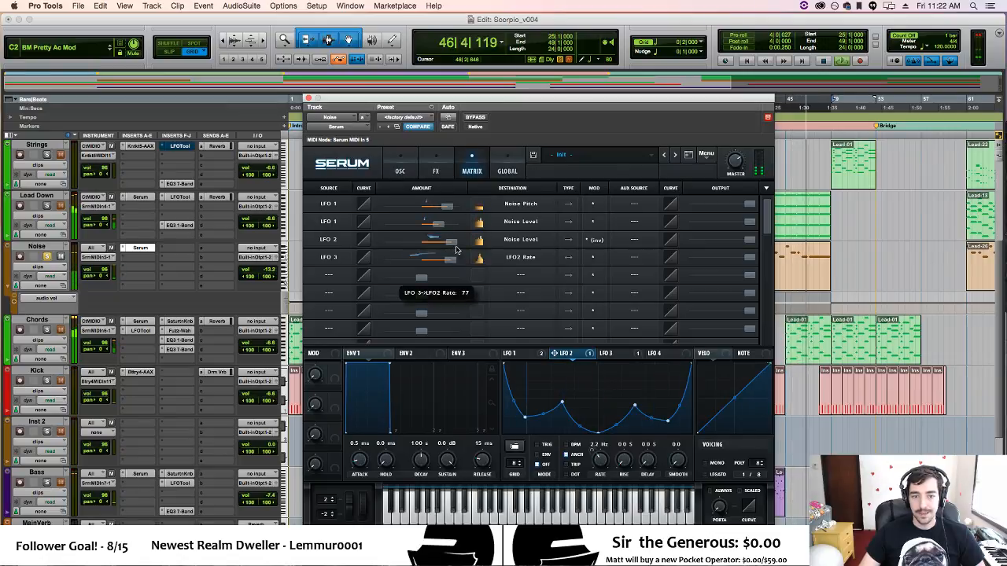
# Set LFO 3's rate to 1/8.
pyautogui.click(401, 171)
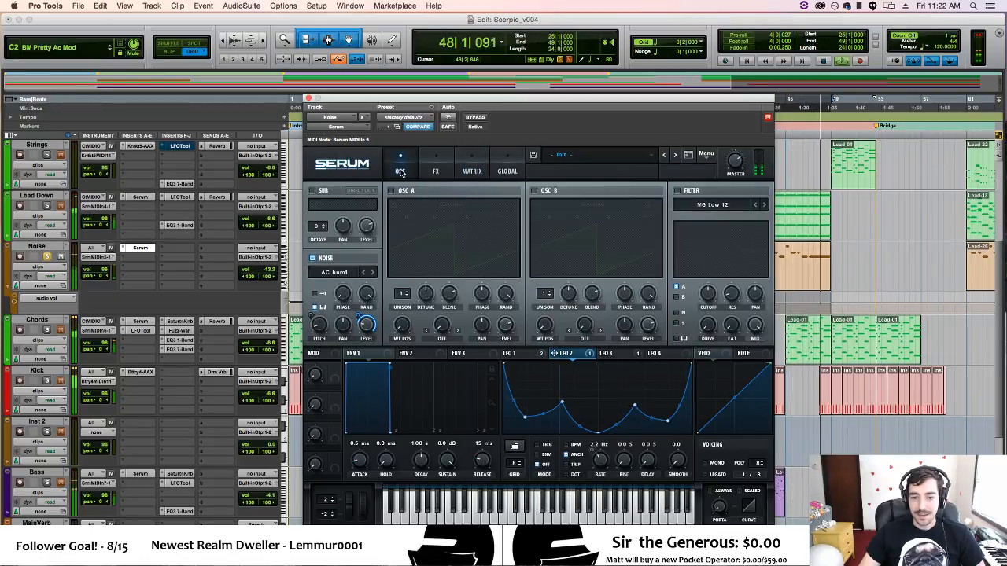
pyautogui.click(611, 353)
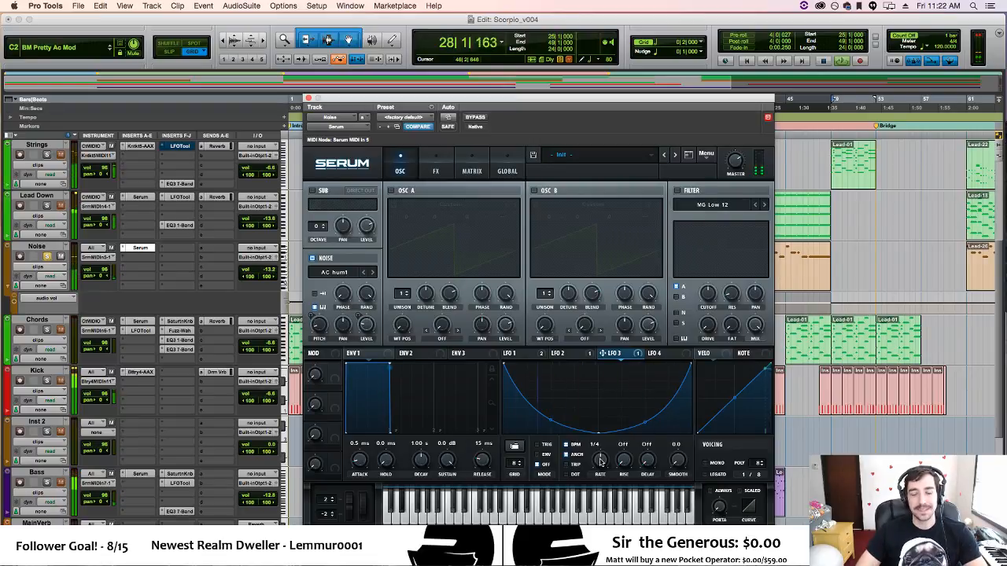
pyautogui.scroll(-1, 599, 457)
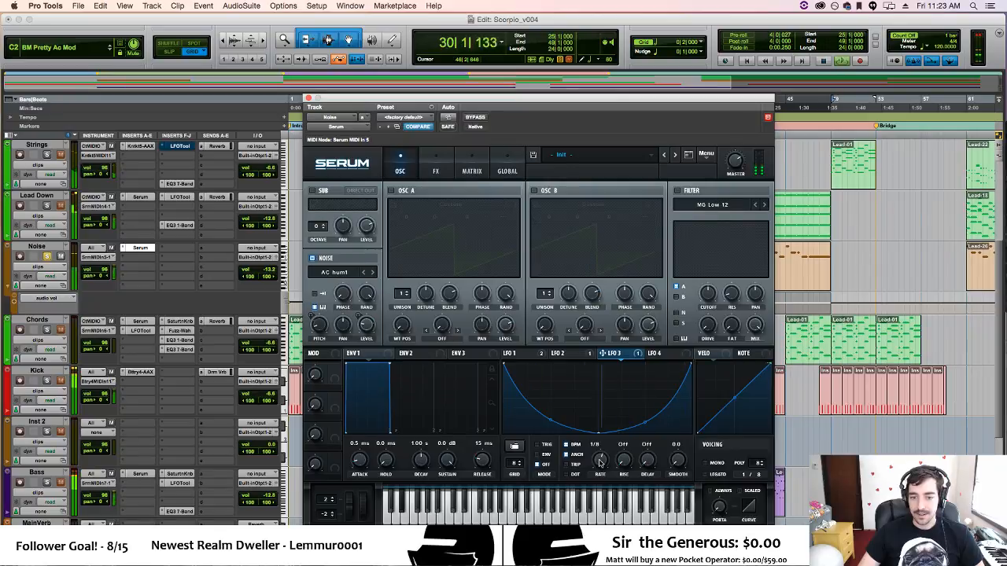
# Try free-running LFO 3 rates in hertz, ranging up to 22.2 Hz.
pyautogui.click(565, 354)
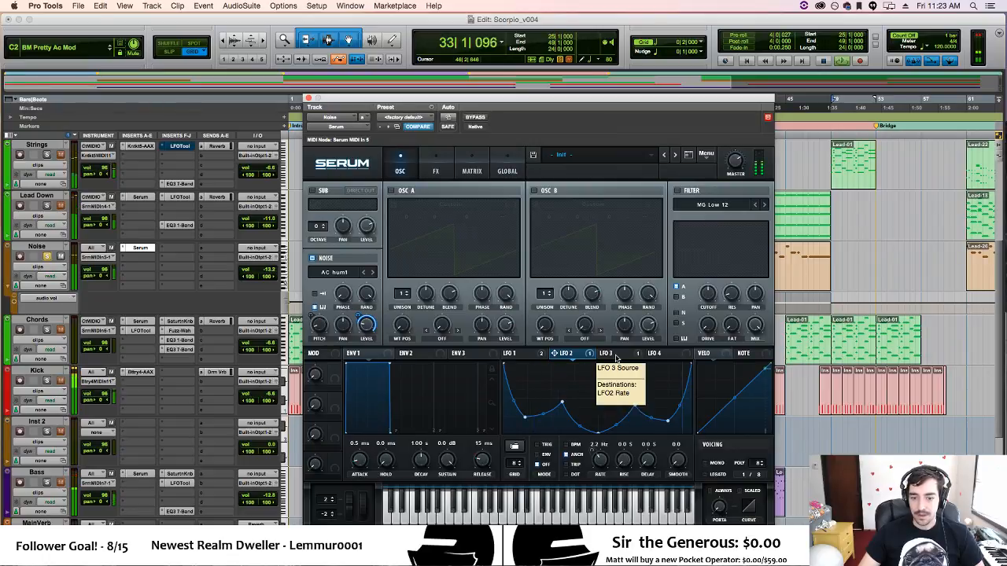
pyautogui.click(615, 355)
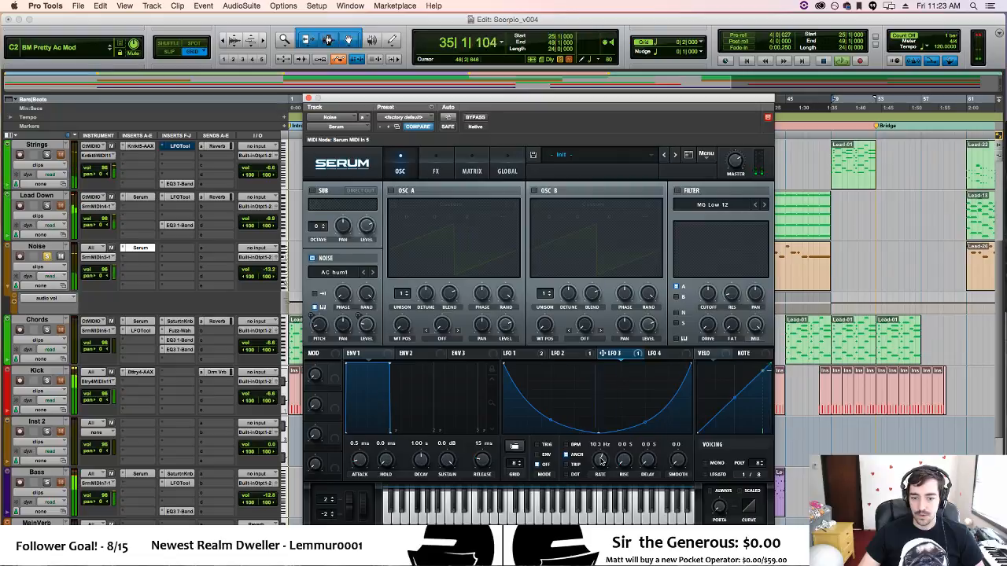
pyautogui.moveTo(599, 463); pyautogui.dragTo(599, 455)
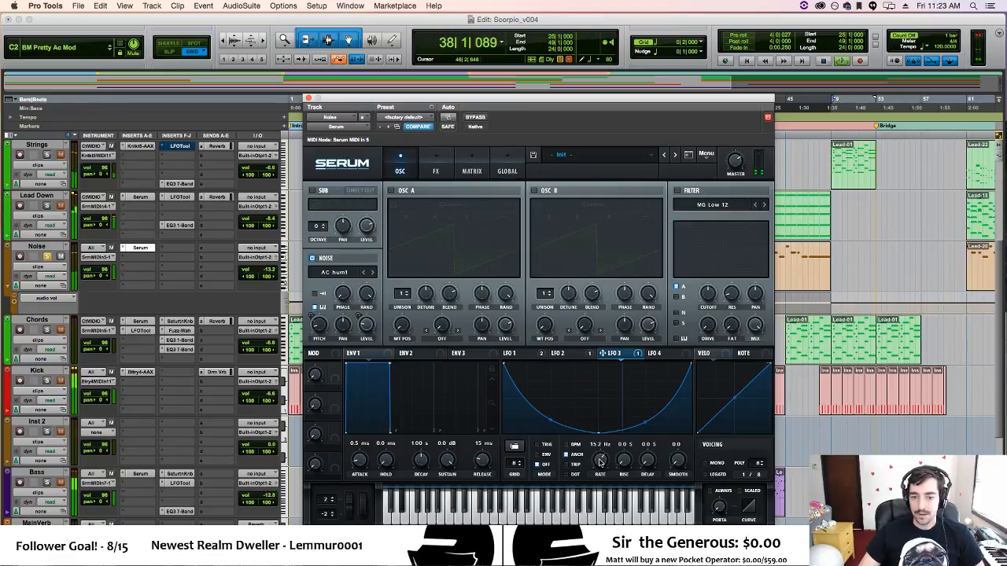
pyautogui.scroll(4, 600, 461)
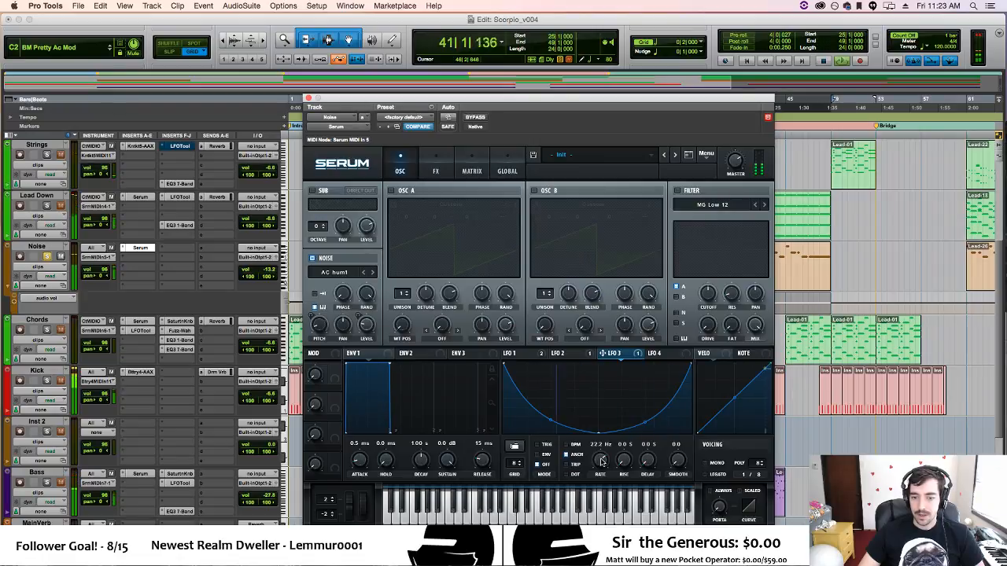
pyautogui.moveTo(604, 461); pyautogui.dragTo(597, 461)
# Turn on BPM sync for LFO 3 and set its rate to 4 bar.
pyautogui.click(577, 445)
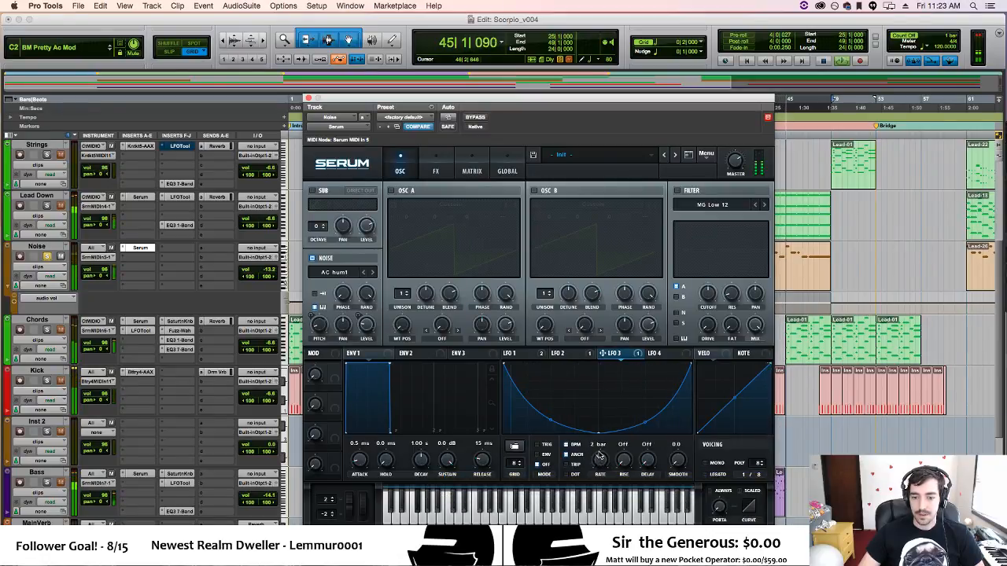
pyautogui.moveTo(597, 464); pyautogui.dragTo(597, 473)
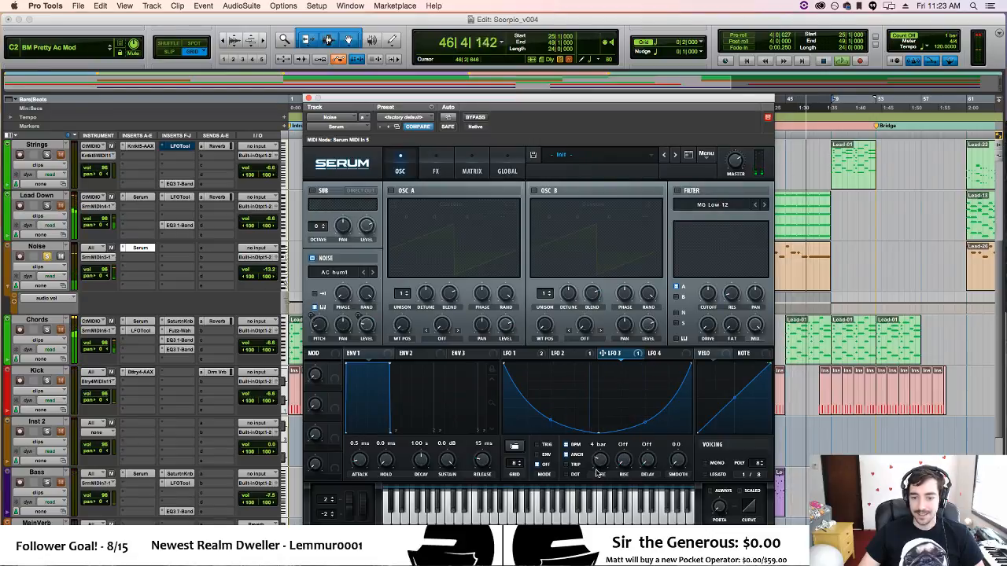
# Slow LFO 2's rate down to 1.3 Hz, checking LFO 3 in between.
pyautogui.click(563, 354)
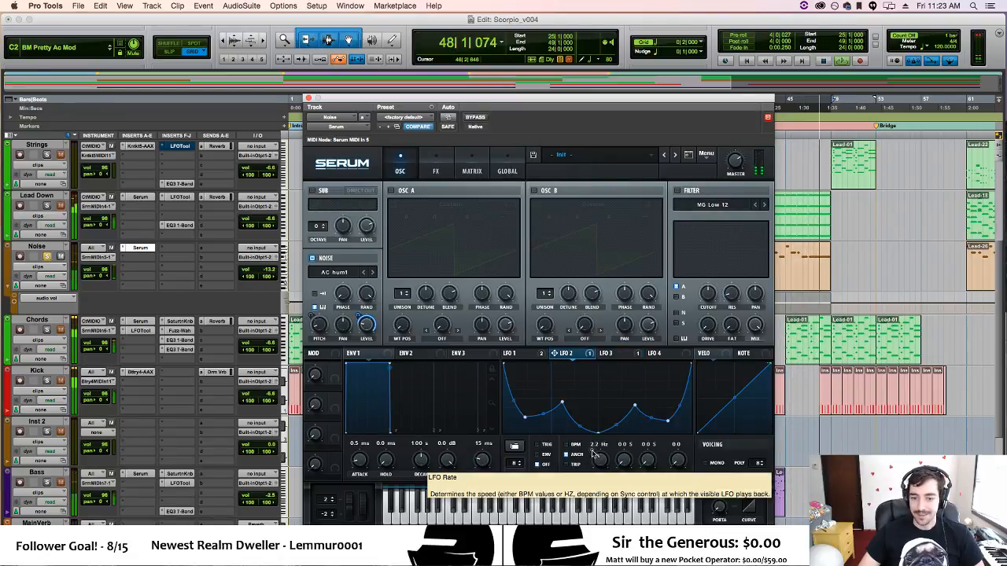
pyautogui.moveTo(592, 450); pyautogui.dragTo(596, 459)
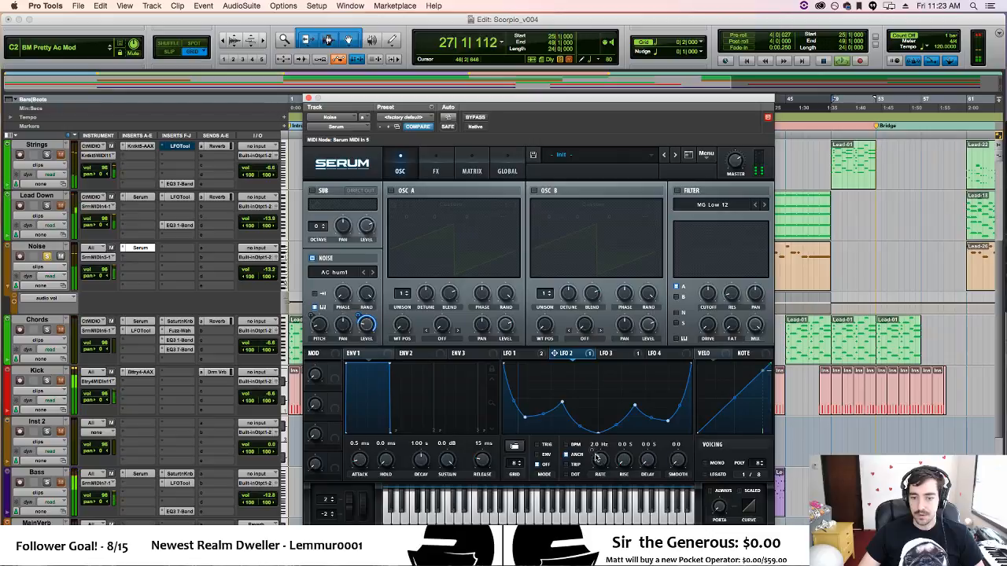
pyautogui.click(610, 354)
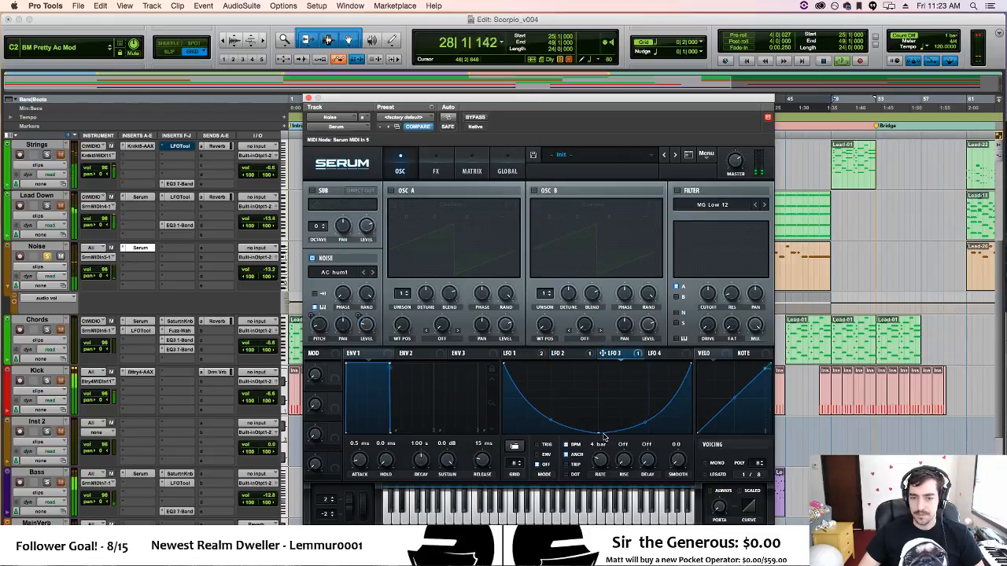
pyautogui.click(585, 354)
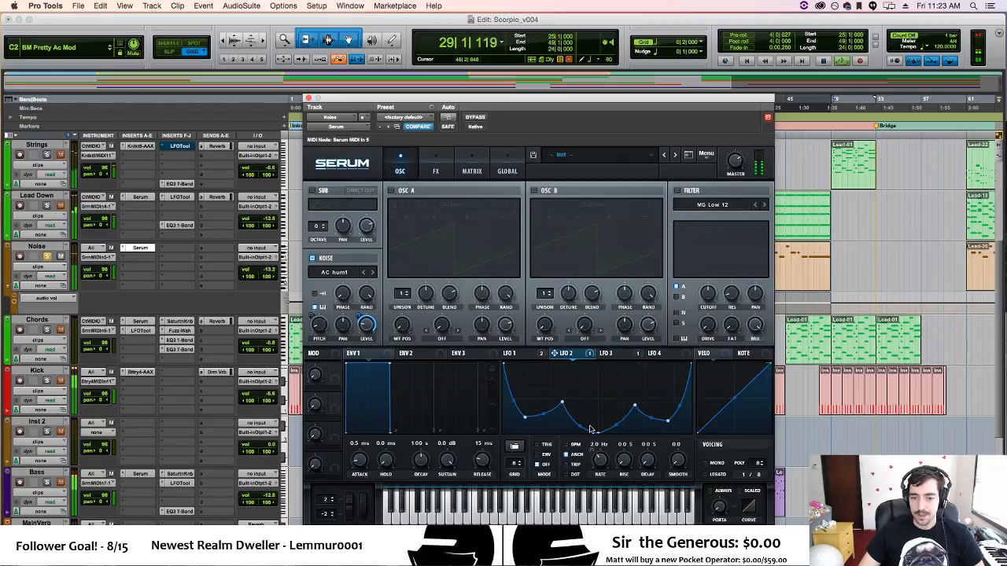
pyautogui.moveTo(592, 453); pyautogui.dragTo(593, 456)
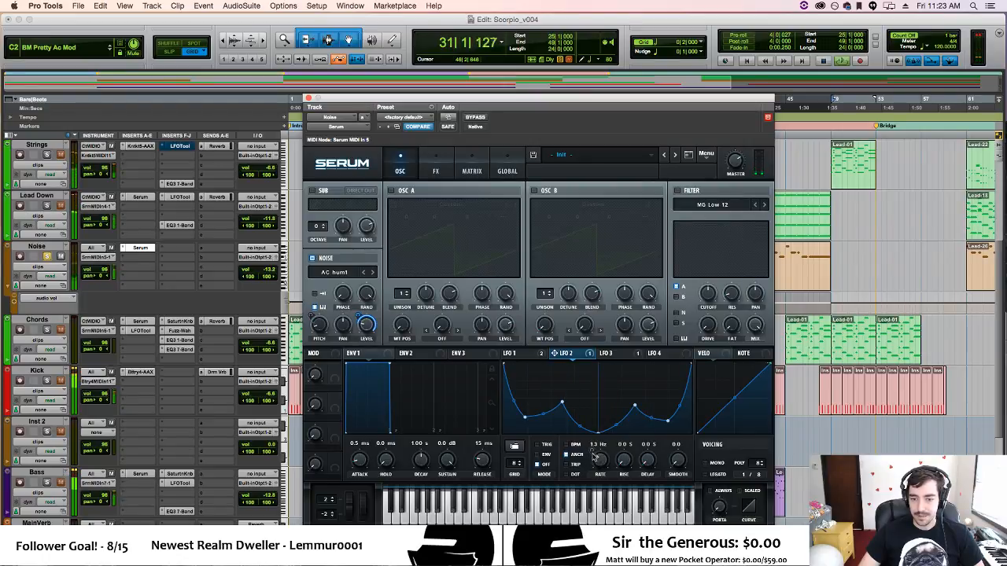
# Increase the amount of the LFO 3 to LFO2 Rate routing in the modulation matrix.
pyautogui.click(482, 175)
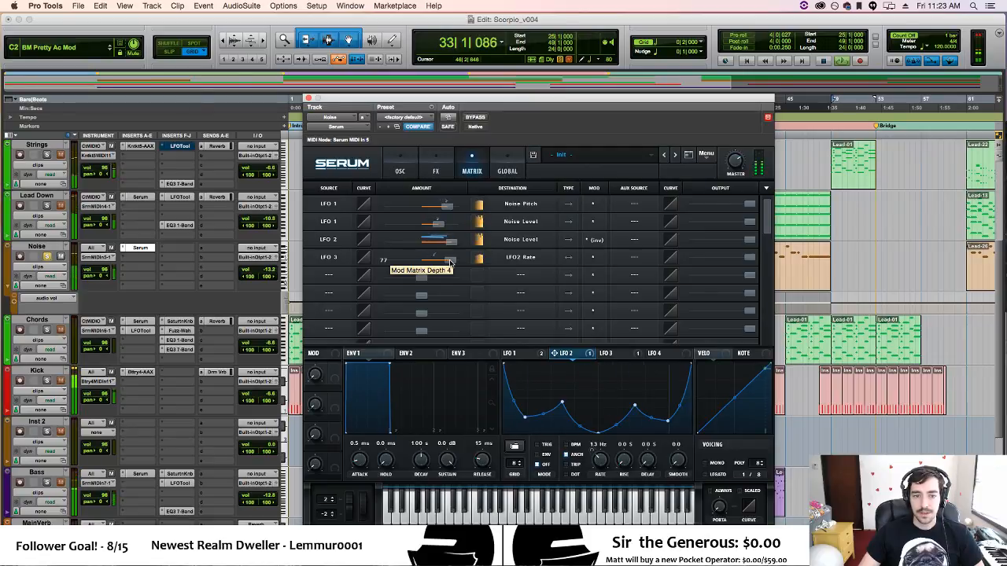
pyautogui.moveTo(449, 262); pyautogui.dragTo(461, 264)
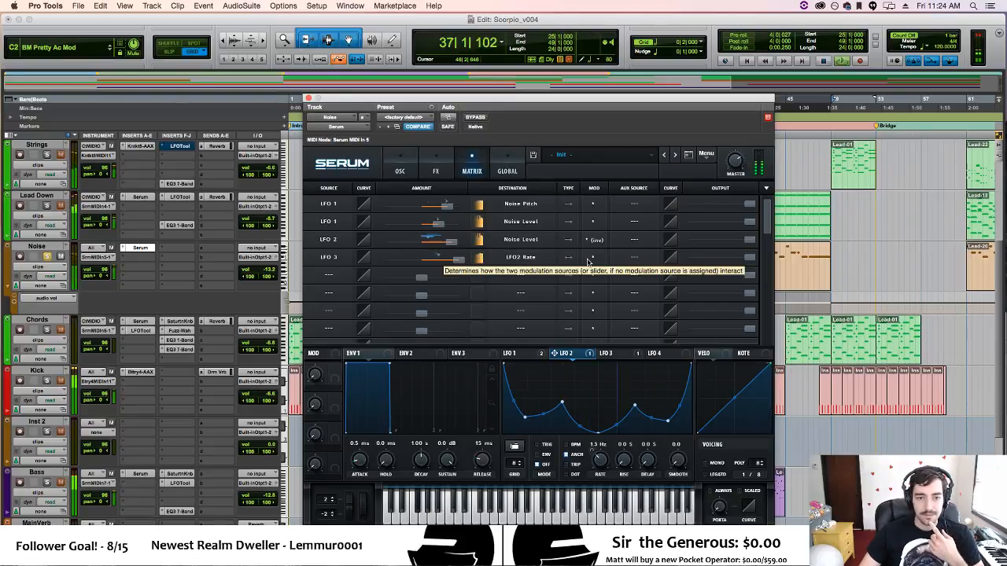
pyautogui.click(438, 173)
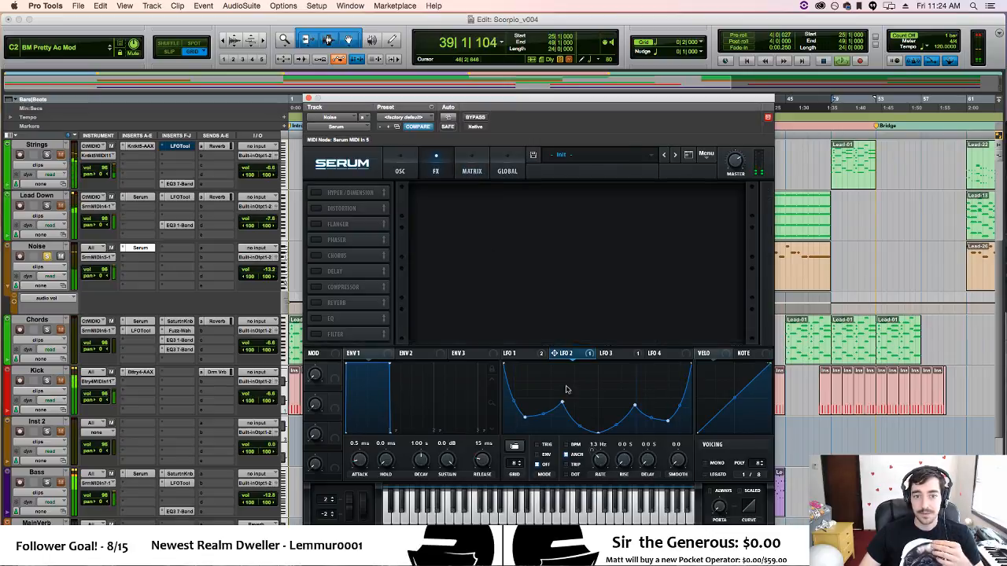
# Add a point on each side of LFO 3's curve and bend the segments into high, flat shoulders with steep slopes around the low middle.
pyautogui.click(608, 354)
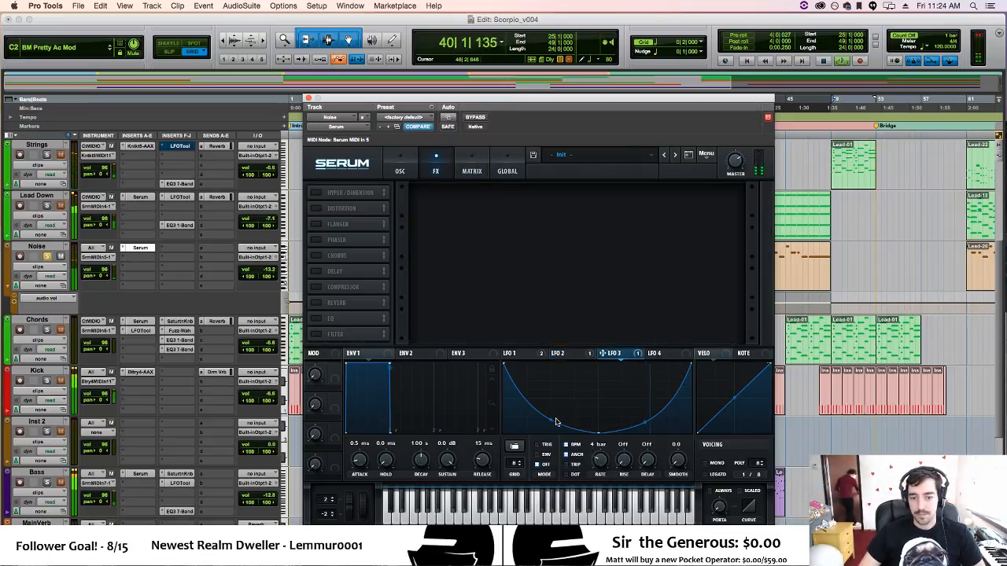
pyautogui.doubleClick(523, 397)
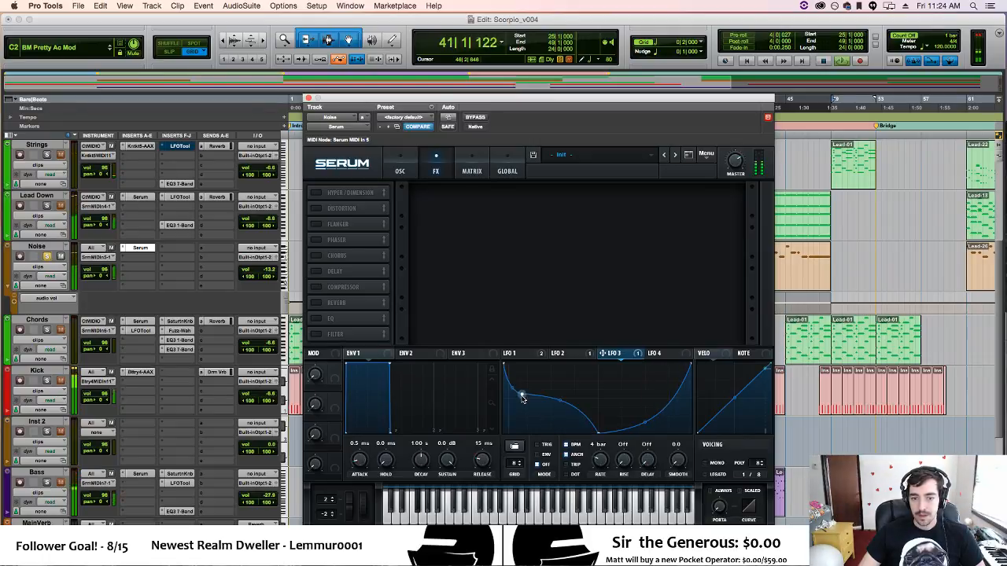
pyautogui.moveTo(522, 396); pyautogui.dragTo(555, 411)
pyautogui.doubleClick(672, 400)
pyautogui.moveTo(673, 401); pyautogui.dragTo(661, 382)
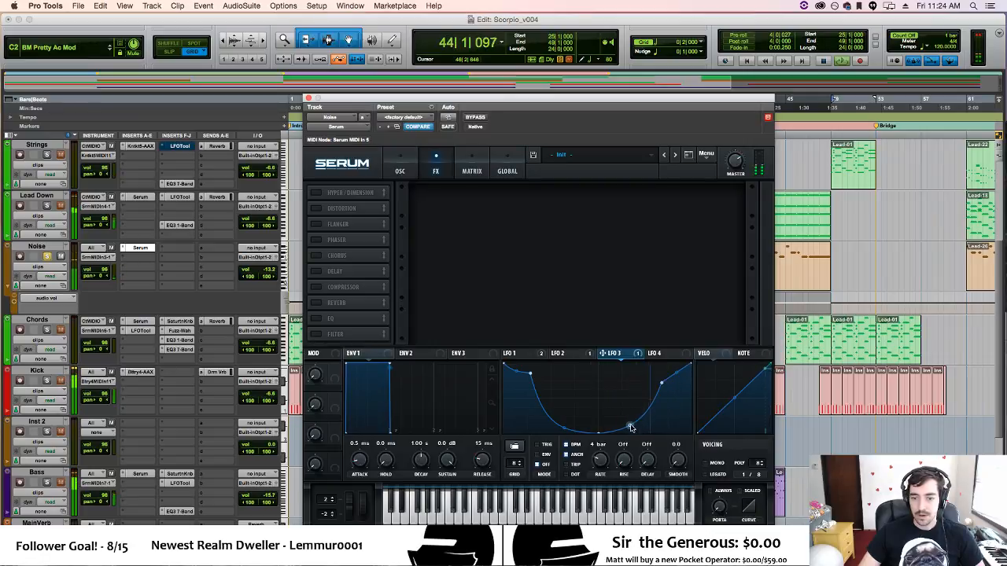
pyautogui.moveTo(630, 426); pyautogui.dragTo(641, 428)
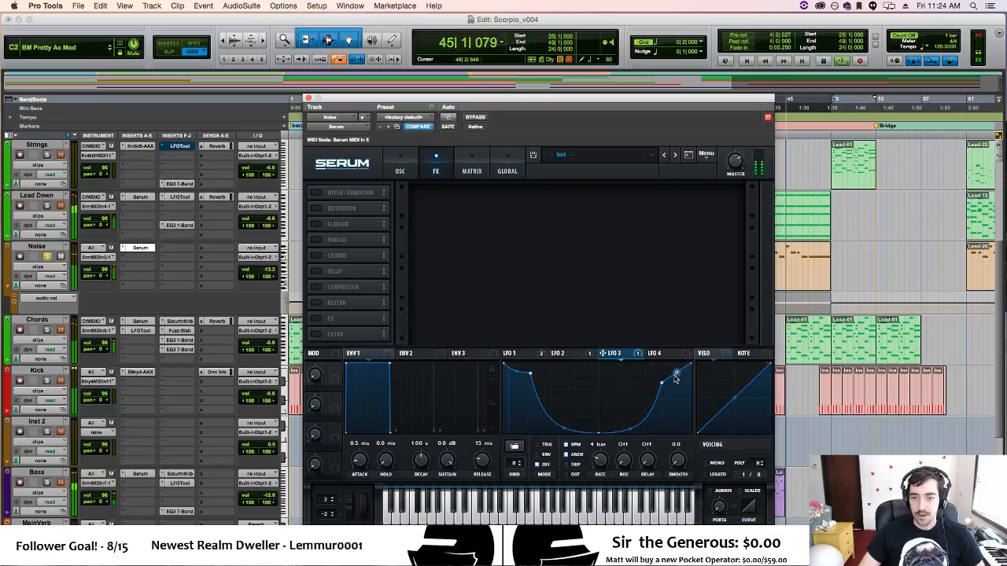
pyautogui.moveTo(676, 374); pyautogui.dragTo(666, 358)
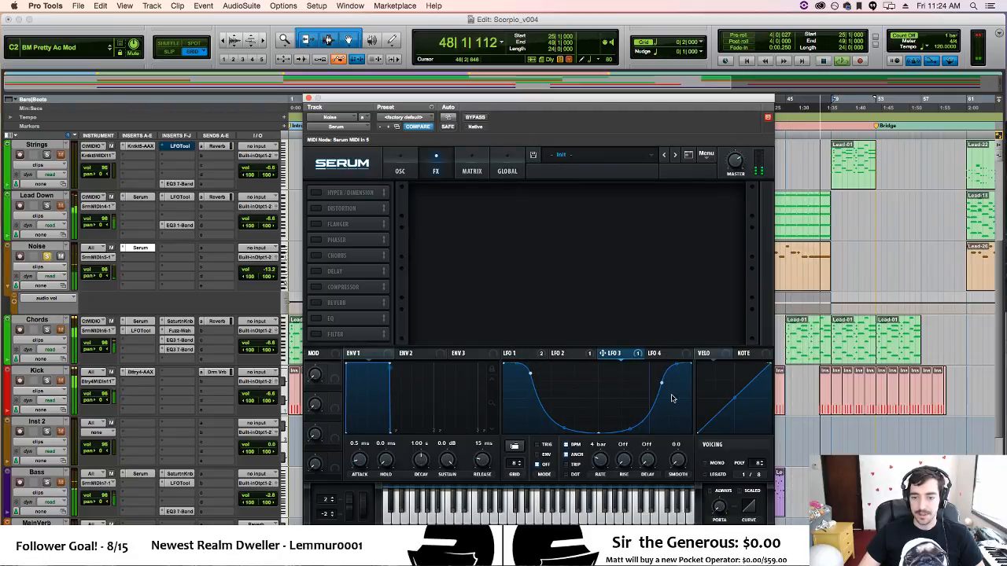
# Restart playback and raise LFO 3's middle point to a little above a third of the curve's height.
pyautogui.press('space')
pyautogui.press('space')
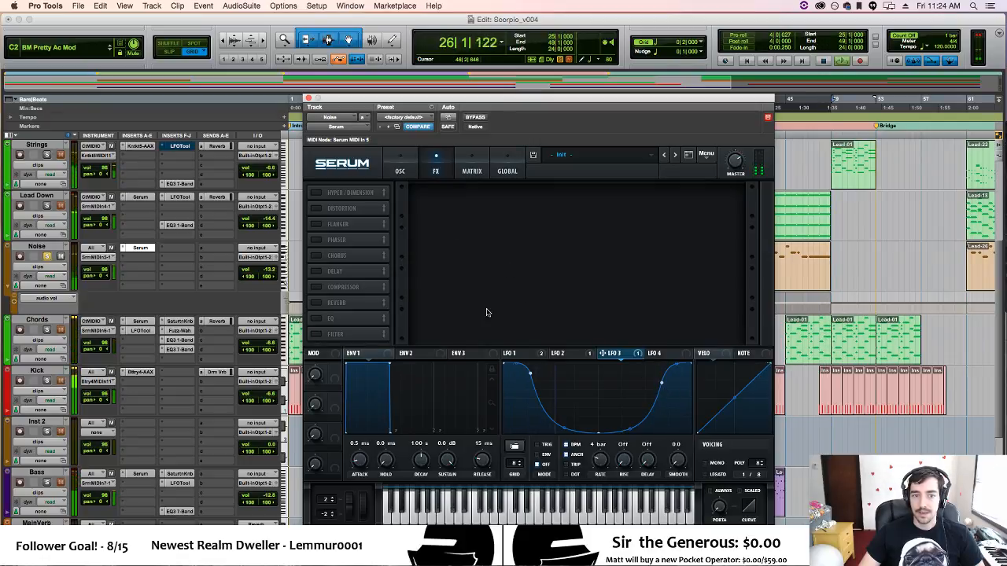
pyautogui.moveTo(599, 432); pyautogui.dragTo(596, 413)
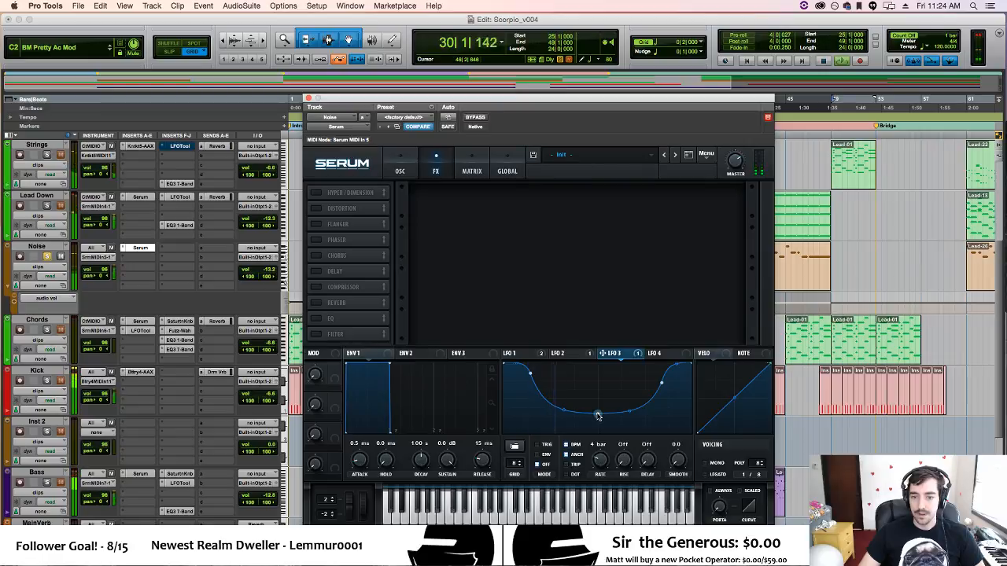
pyautogui.moveTo(598, 415); pyautogui.dragTo(598, 408)
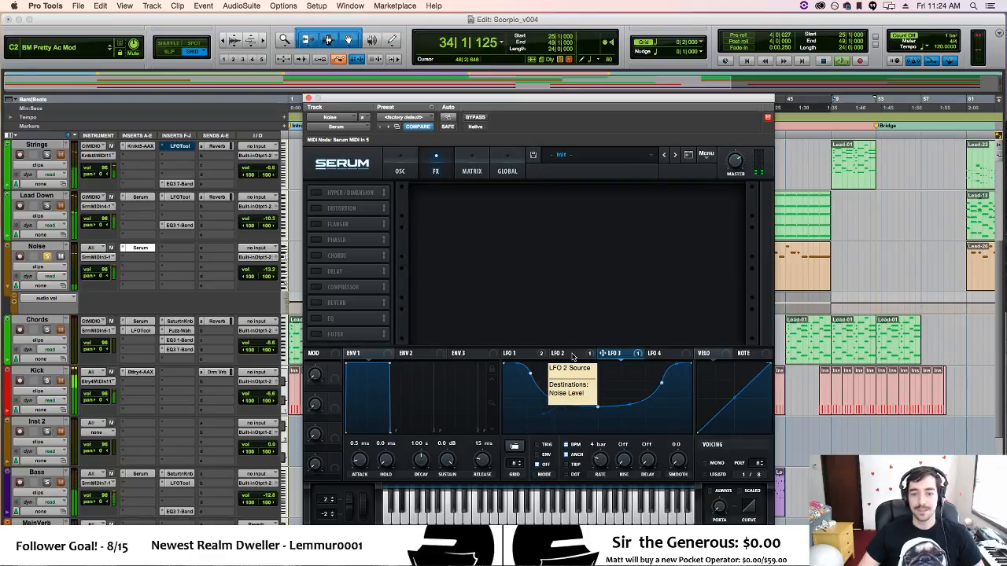
# Close the Noise track's Serum window, hide the track's audio volume automation lane and stop playback.
pyautogui.click(574, 354)
pyautogui.click(512, 353)
pyautogui.click(390, 165)
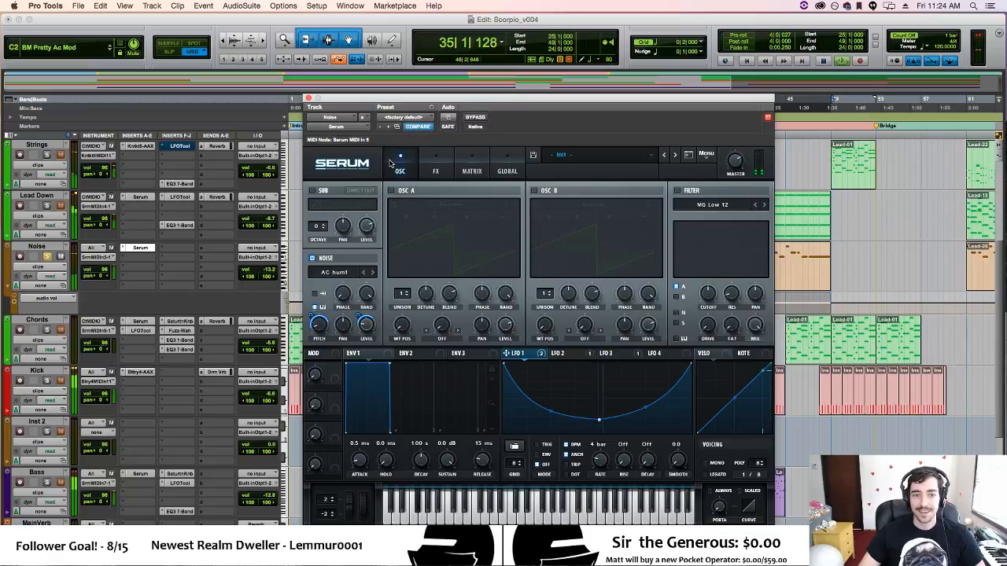
pyautogui.click(308, 99)
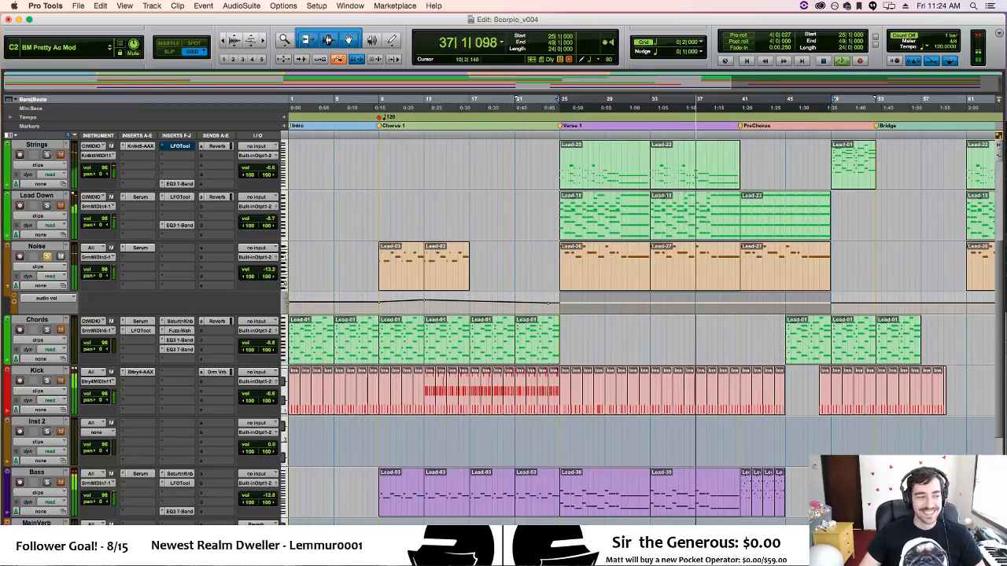
pyautogui.click(8, 285)
pyautogui.press('space')
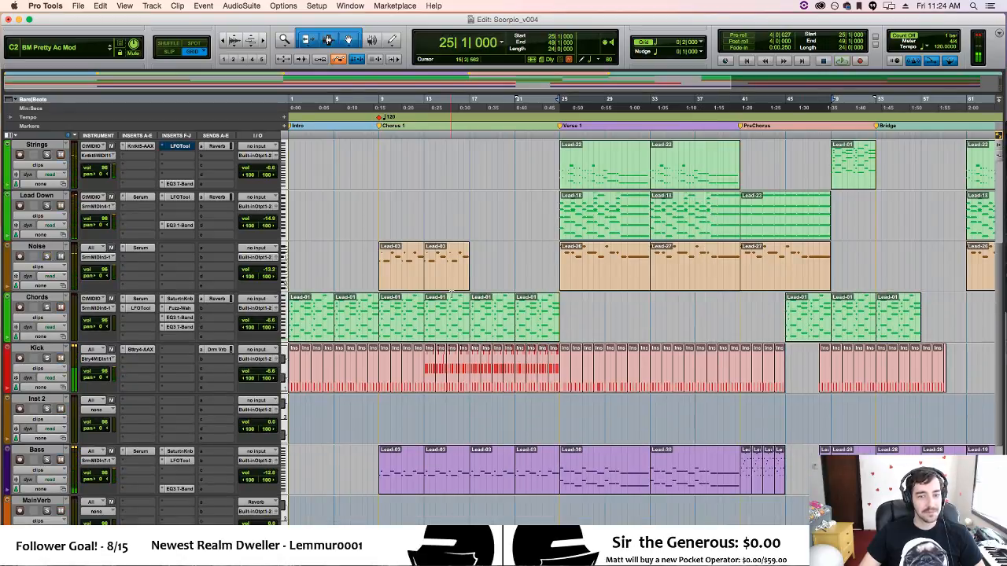
# Play the song from bar 21 to hear the end of Chorus 1 lead into Verse 1.
pyautogui.click(553, 262)
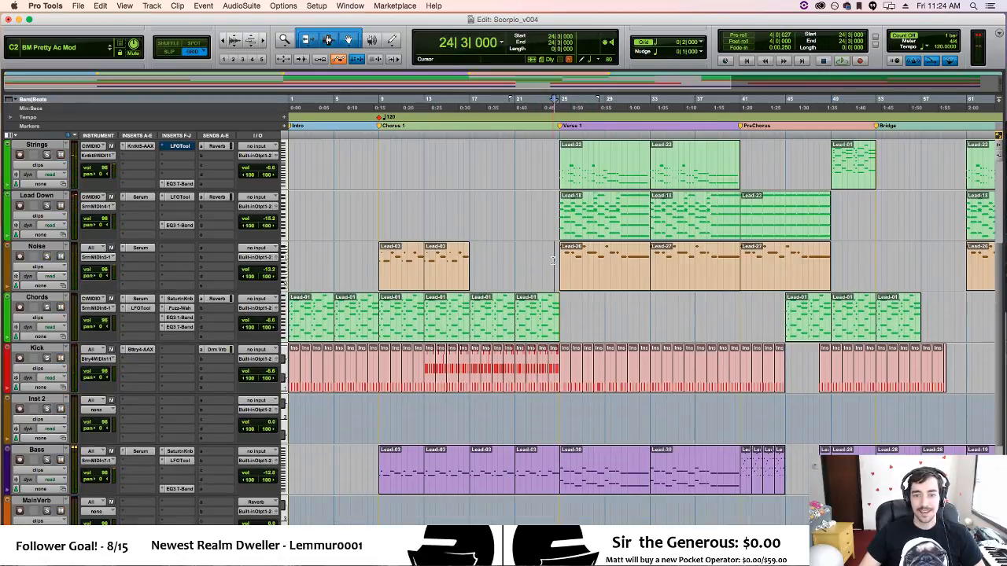
pyautogui.click(515, 260)
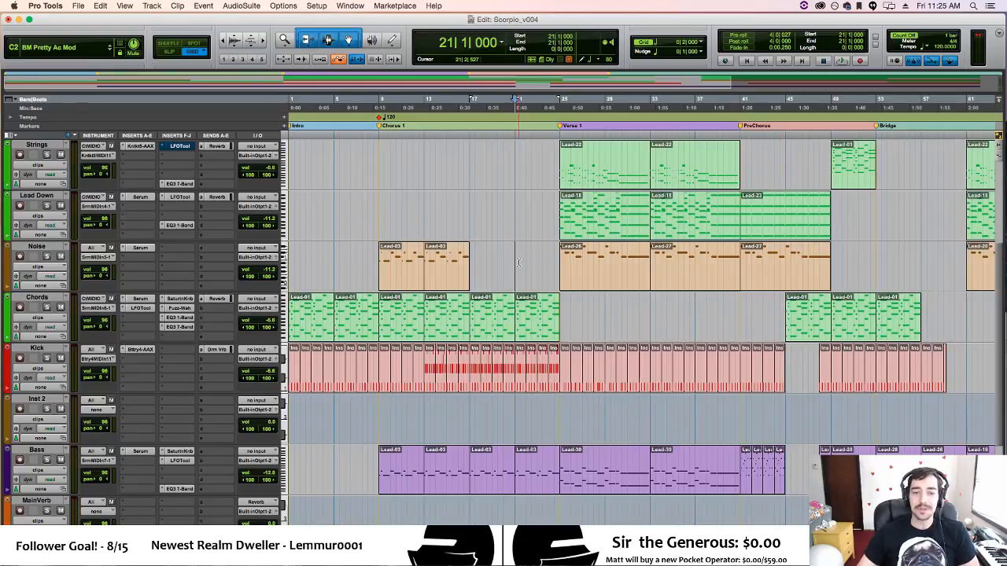
pyautogui.click(520, 260)
pyautogui.click(531, 259)
pyautogui.click(547, 259)
pyautogui.click(538, 260)
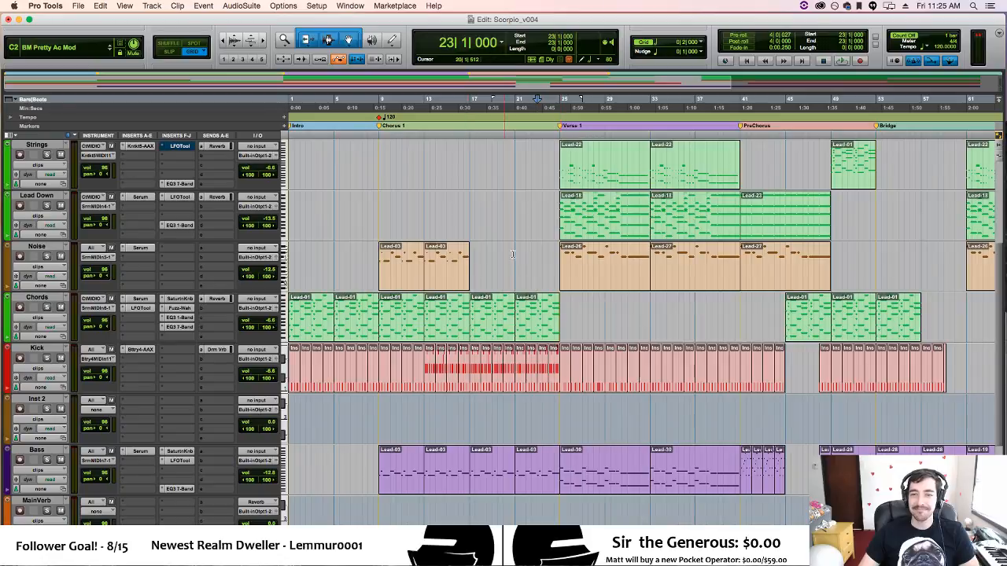
pyautogui.press('t')
pyautogui.press('t')
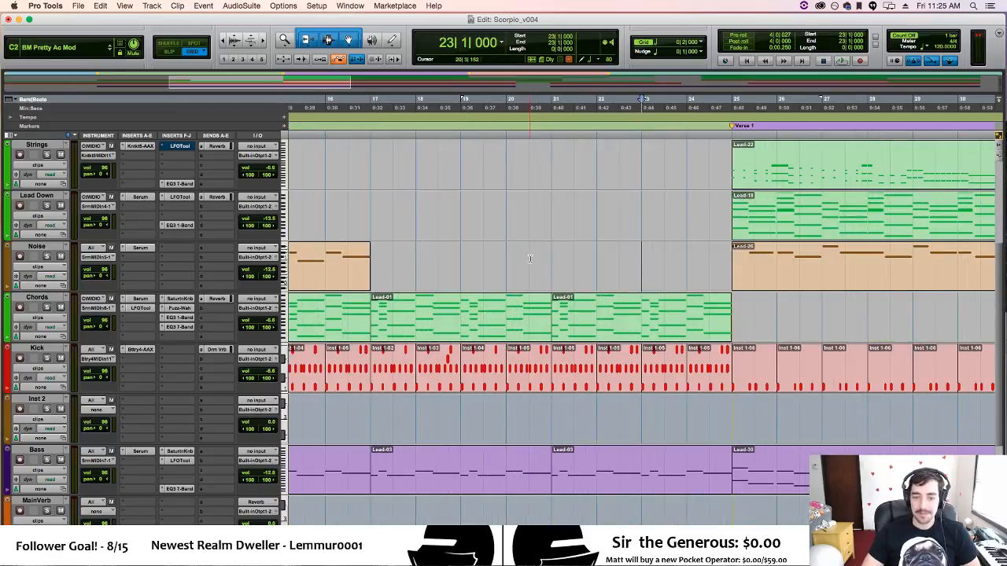
pyautogui.click(553, 264)
pyautogui.press('r')
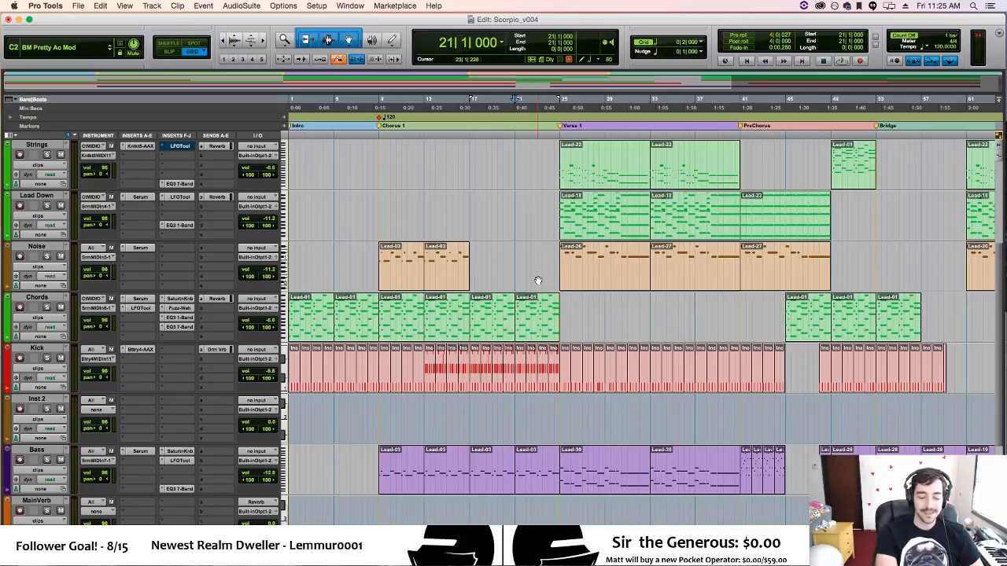
pyautogui.press('space')
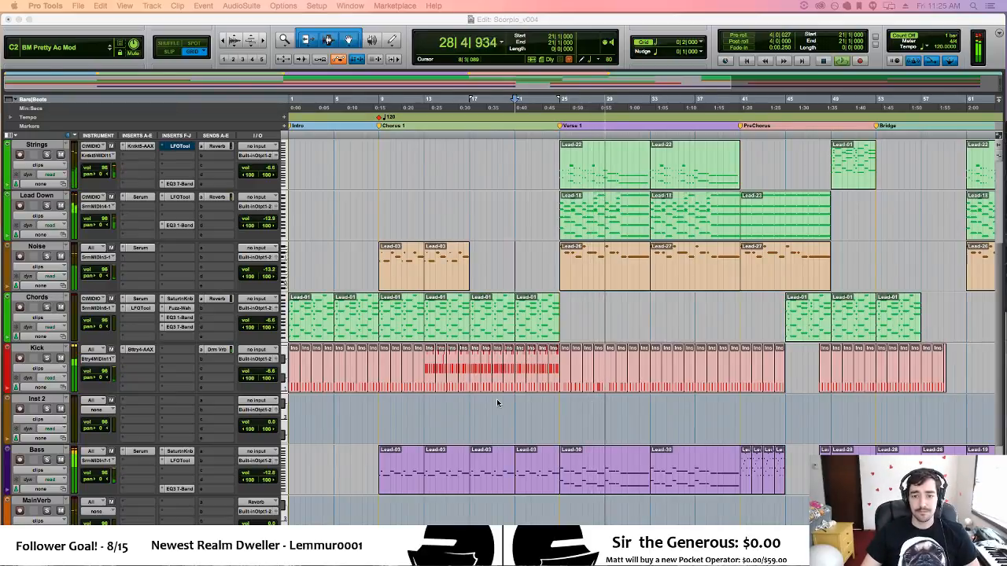
# Show the Noise track's audio volume automation lane and play Verse 1 from its first Noise clip at bar 25.
pyautogui.click(15, 284)
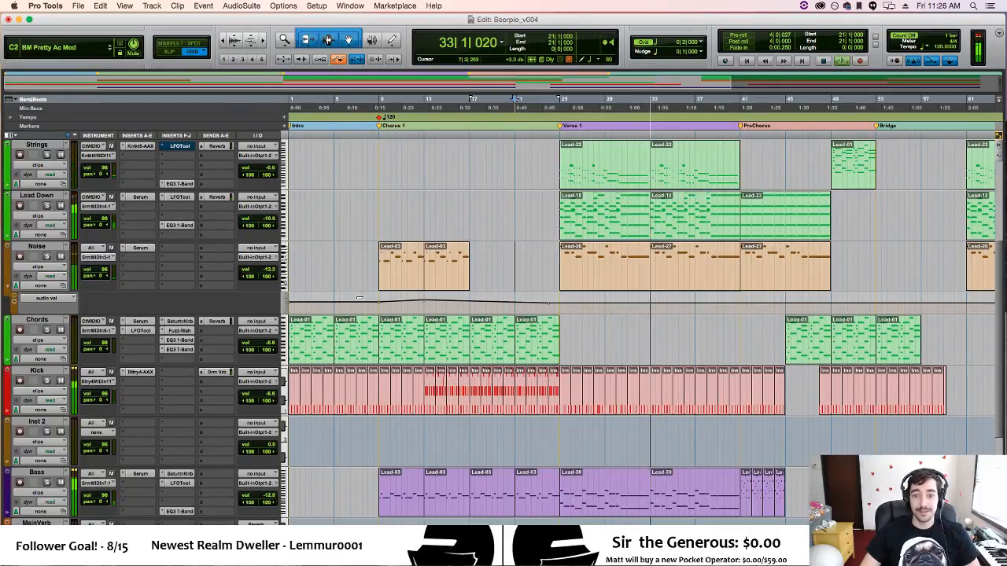
pyautogui.press('space')
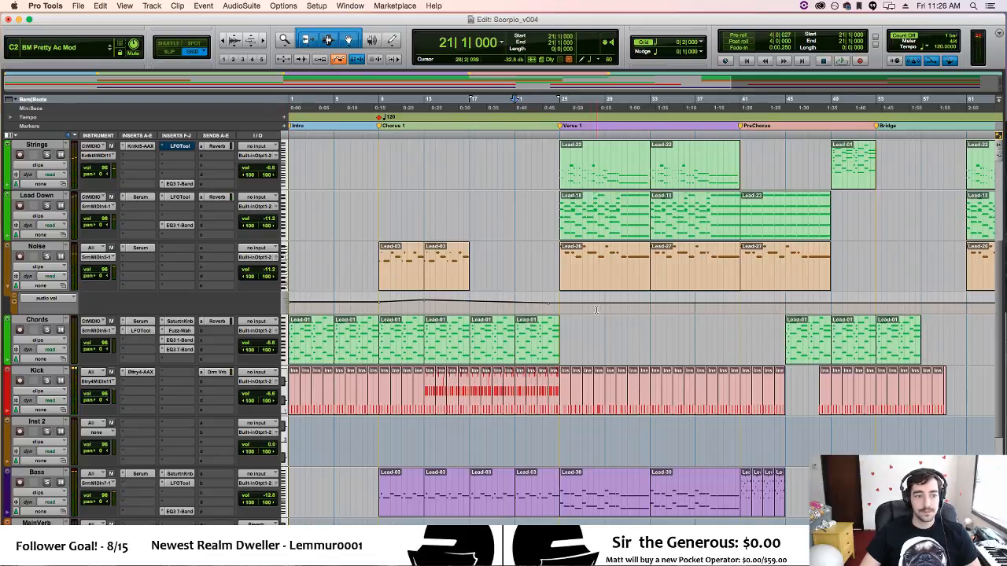
pyautogui.click(595, 281)
pyautogui.press('space')
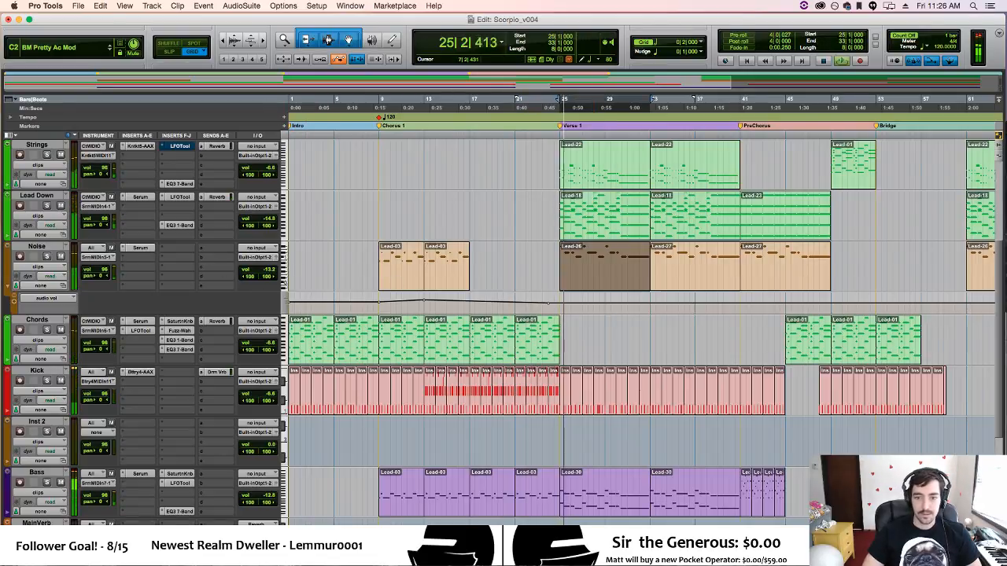
# Solo the Noise track and open its Serum instrument.
pyautogui.click(46, 257)
pyautogui.click(140, 248)
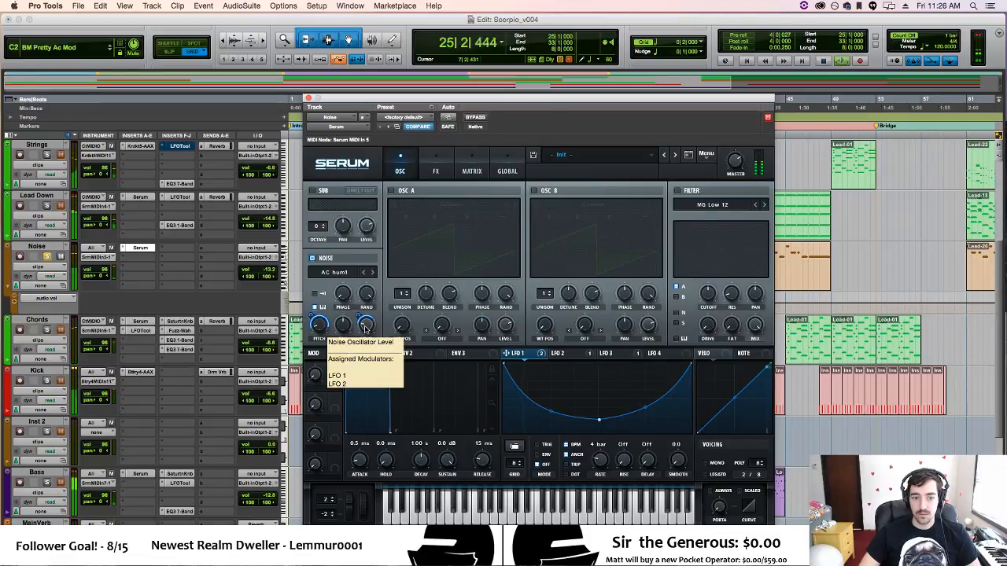
# Check LFO 2's shape and lower the LFO 3 modulation amount on the LFO2 Rate to about 94 in Serum's modulation matrix.
pyautogui.click(578, 354)
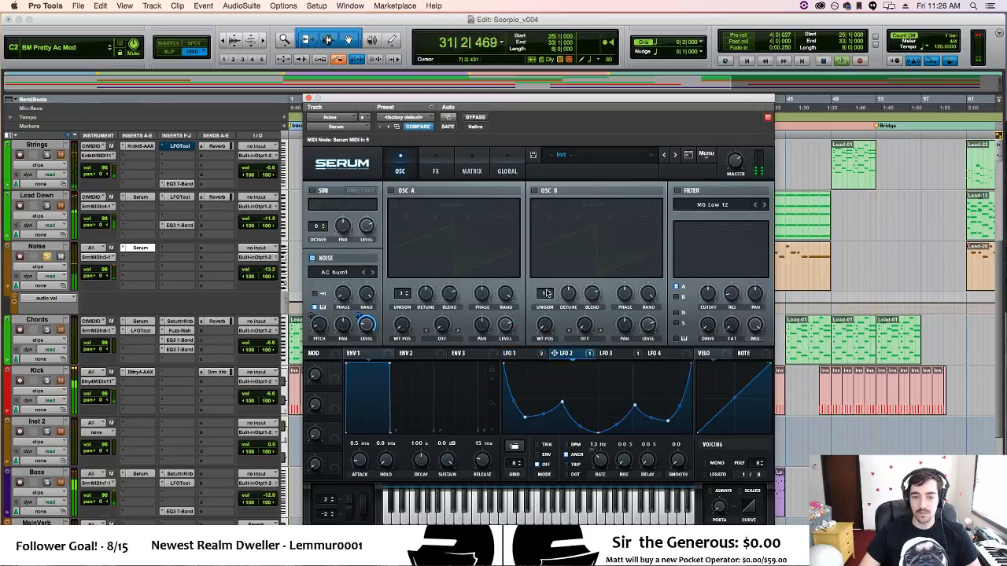
pyautogui.click(471, 166)
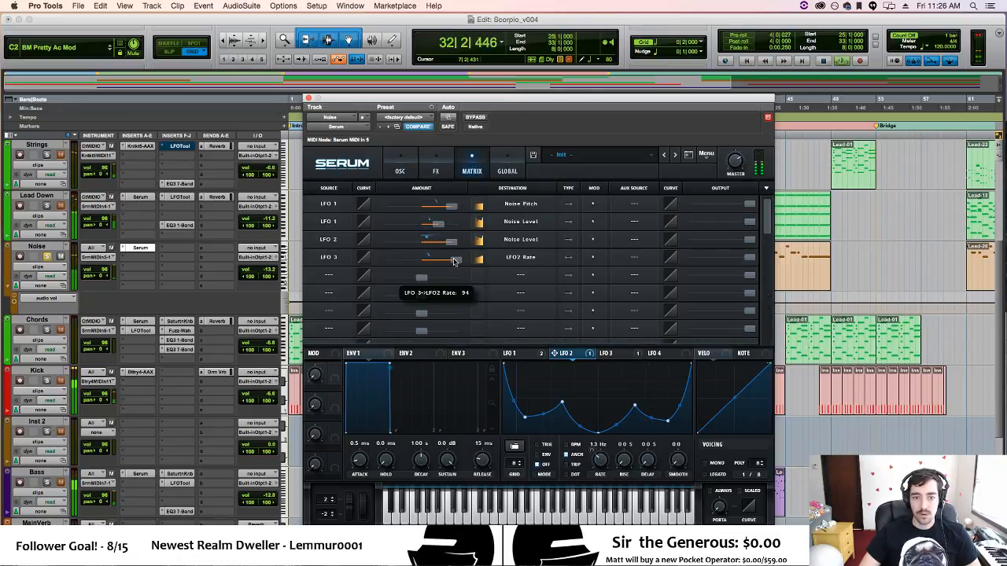
pyautogui.moveTo(458, 260); pyautogui.dragTo(454, 261)
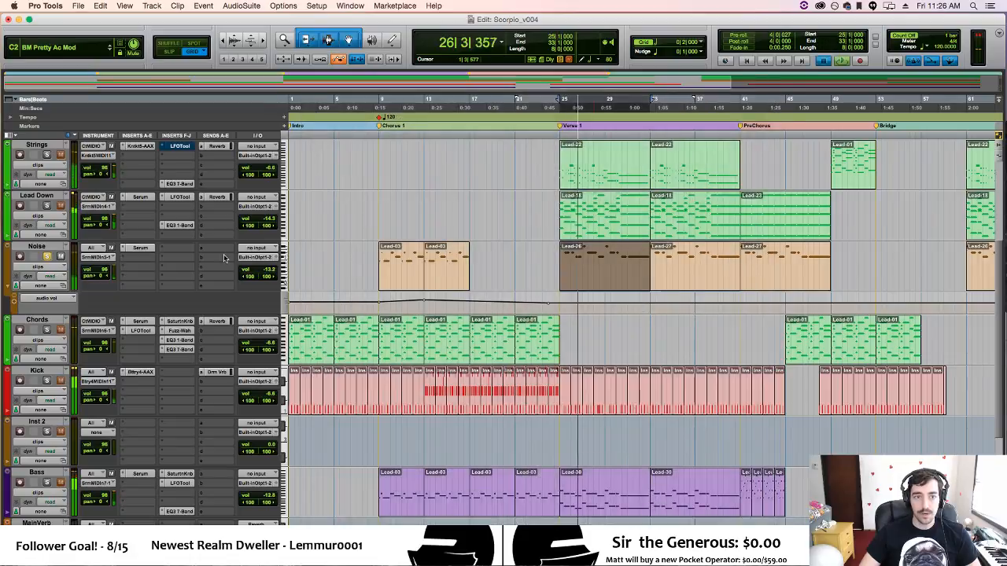
# Close Serum, stop playback and hide the Noise track's audio volume automation lane, leaving the track unsoloed.
pyautogui.click(308, 97)
pyautogui.press('space')
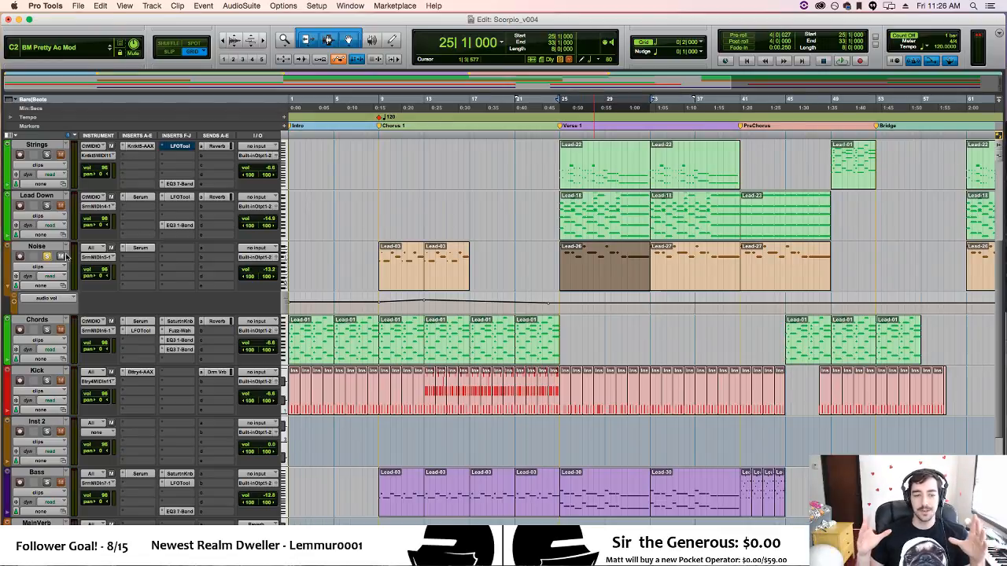
pyautogui.click(14, 285)
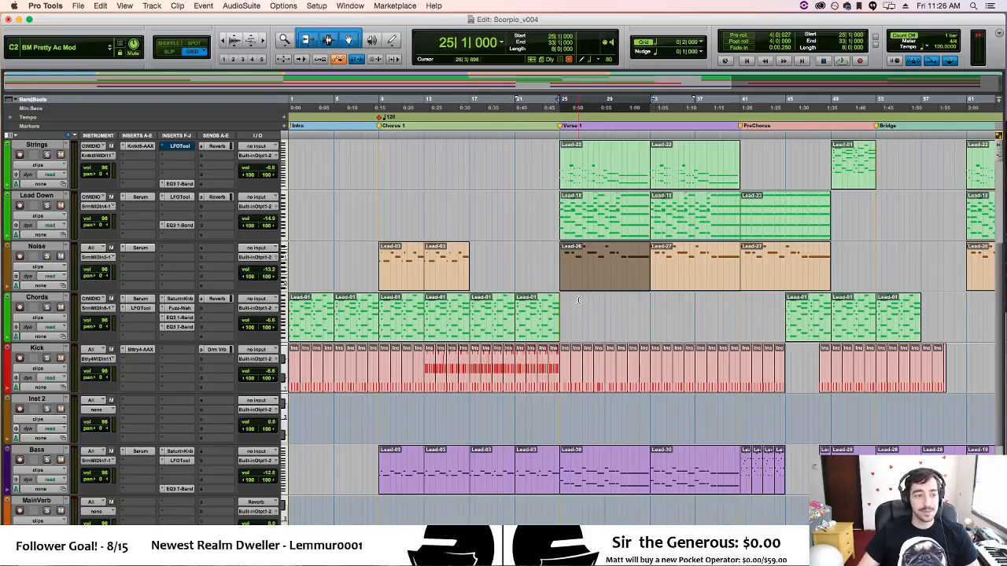
# Play a short stretch of the full mix from bar 21, near the end of Chorus 1.
pyautogui.click(514, 265)
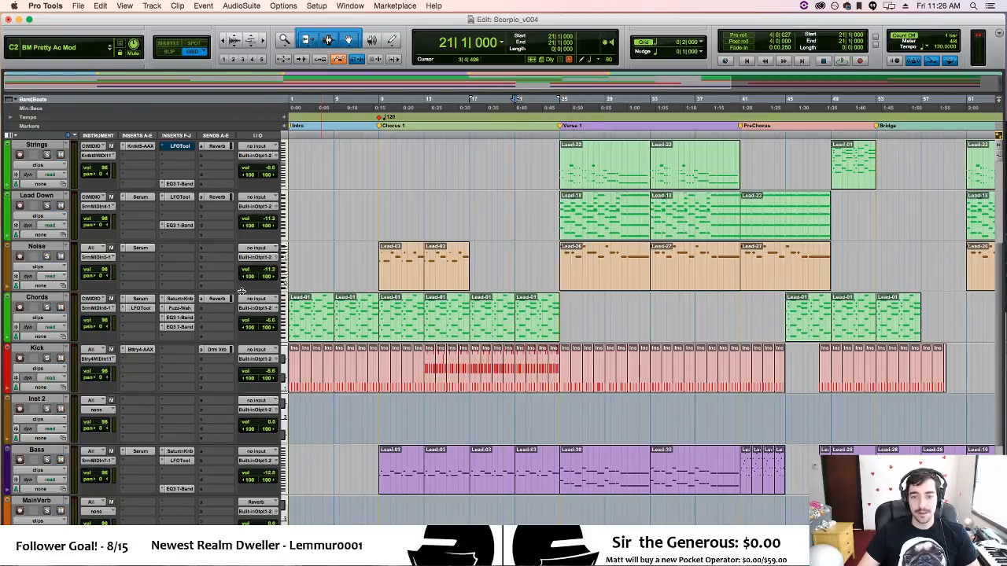
pyautogui.press('space')
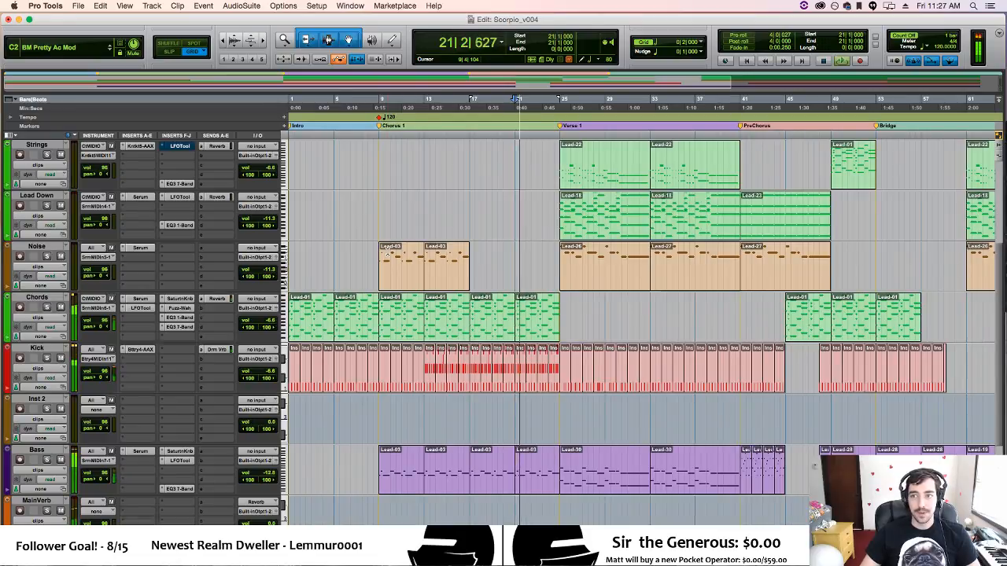
pyautogui.press('space')
# Play the whole song from bar 1 with the full arrangement in view, reviewing the tracks up to Organ Riser.
pyautogui.click(744, 61)
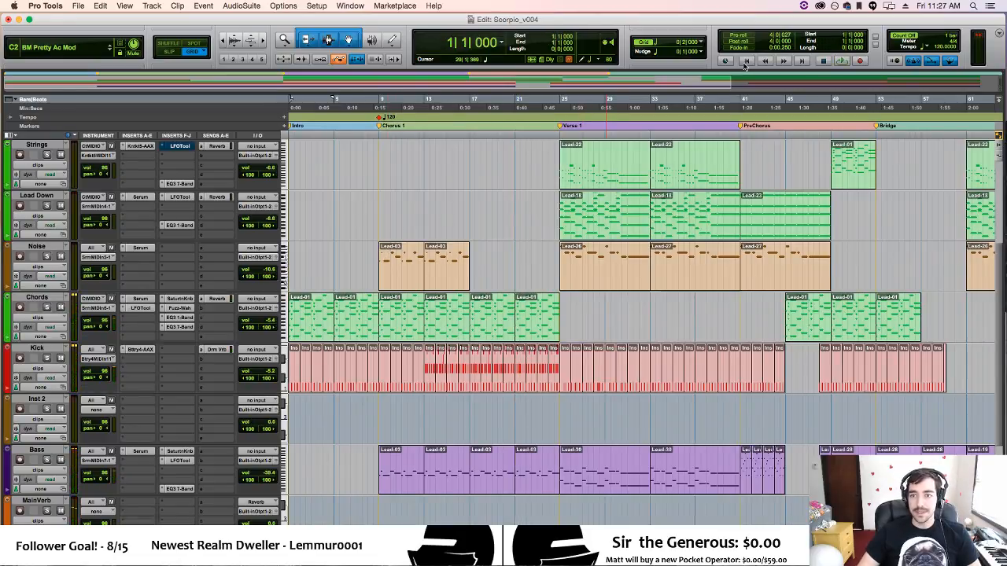
pyautogui.press('super+bracketleft')
pyautogui.press('super+bracketleft')
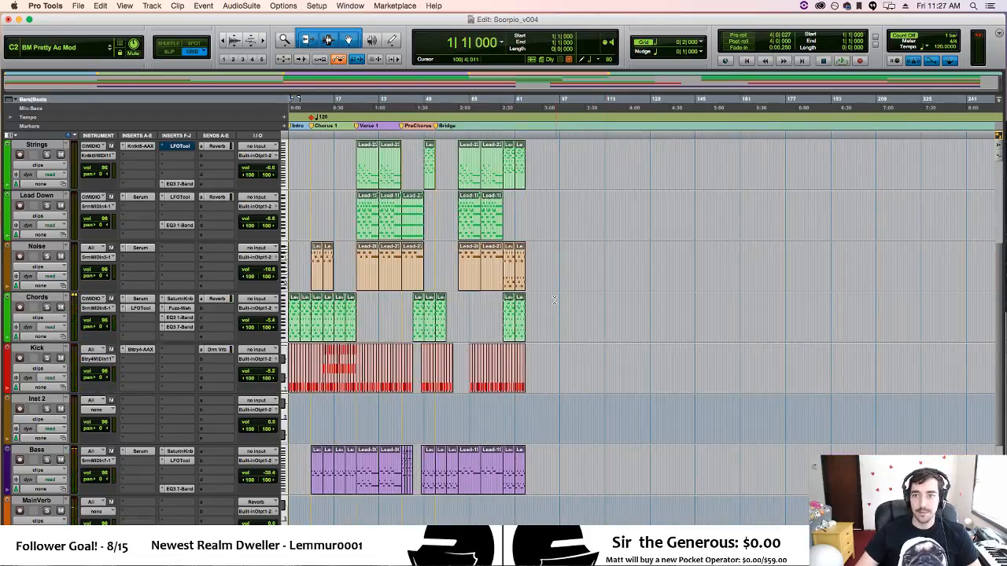
pyautogui.press('super+bracketright')
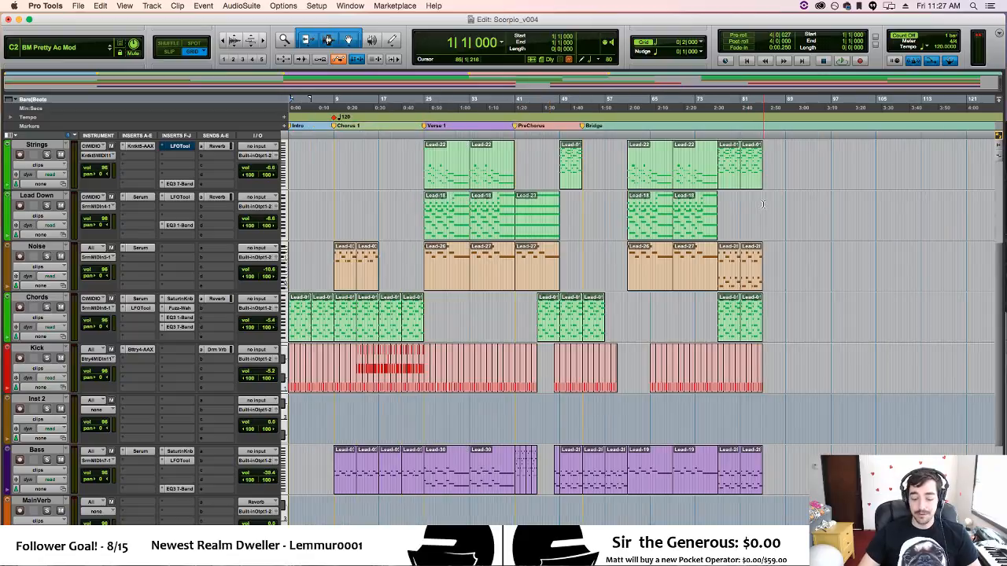
pyautogui.click(747, 62)
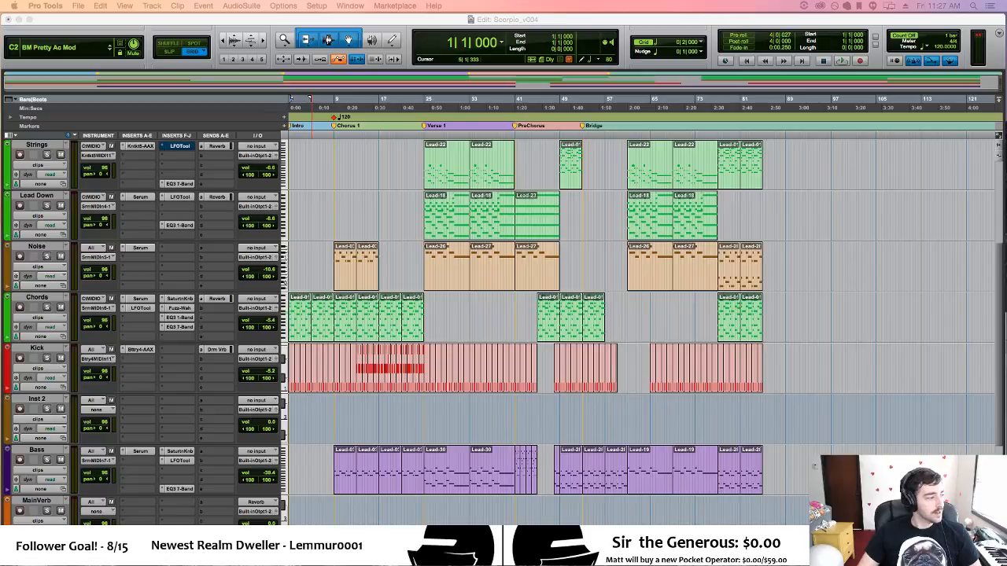
pyautogui.click(745, 62)
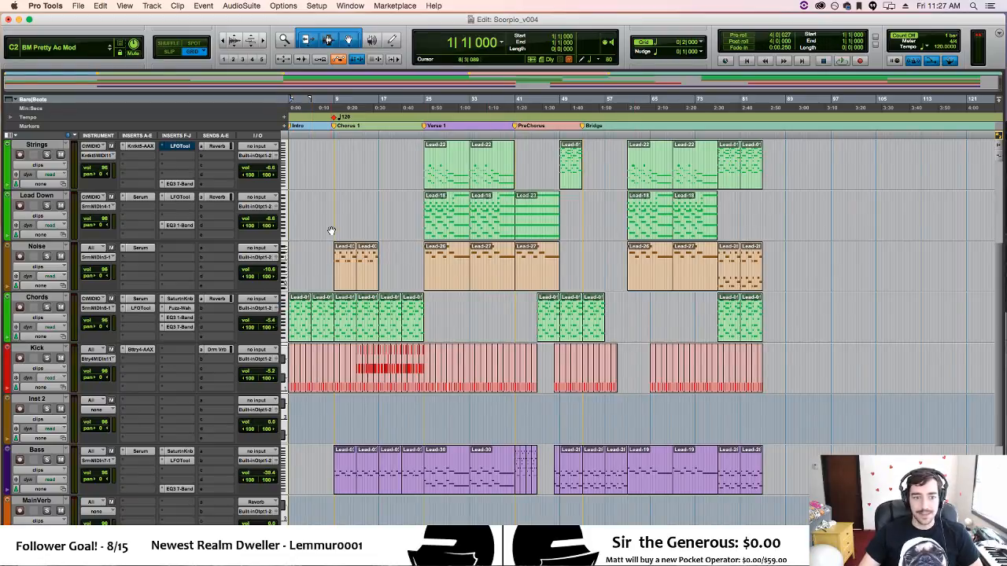
pyautogui.press('space')
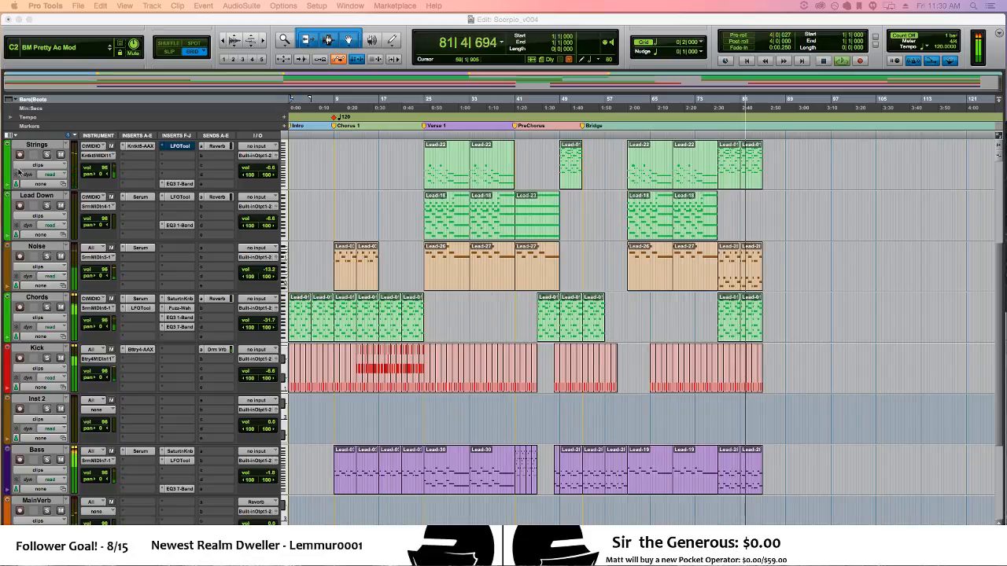
pyautogui.scroll(2, 999, 230)
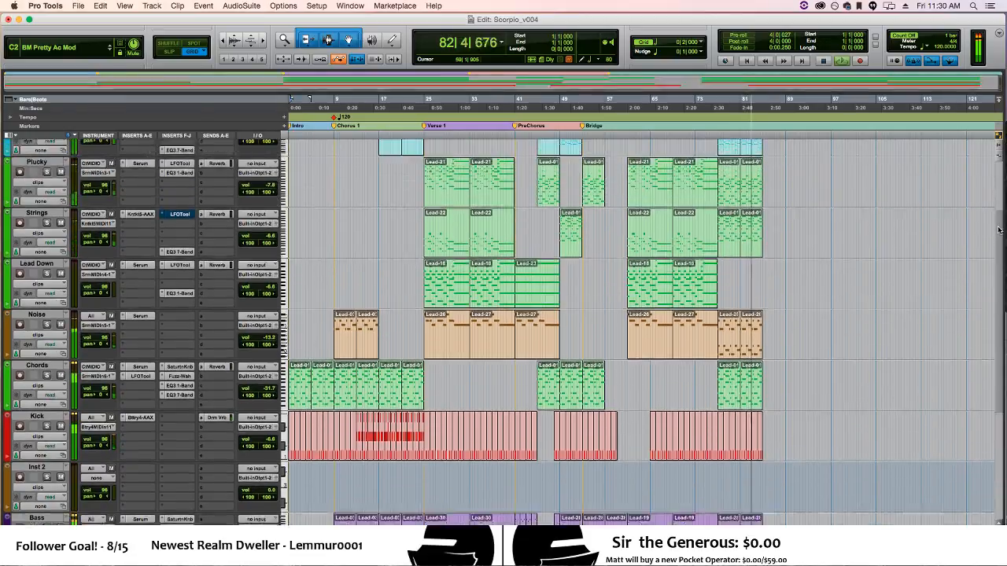
pyautogui.scroll(3, 998, 229)
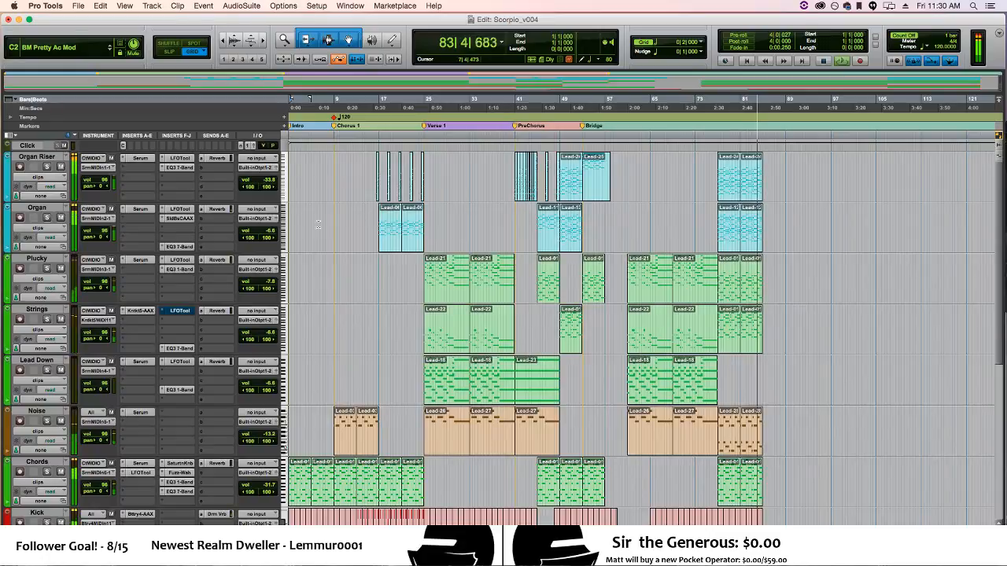